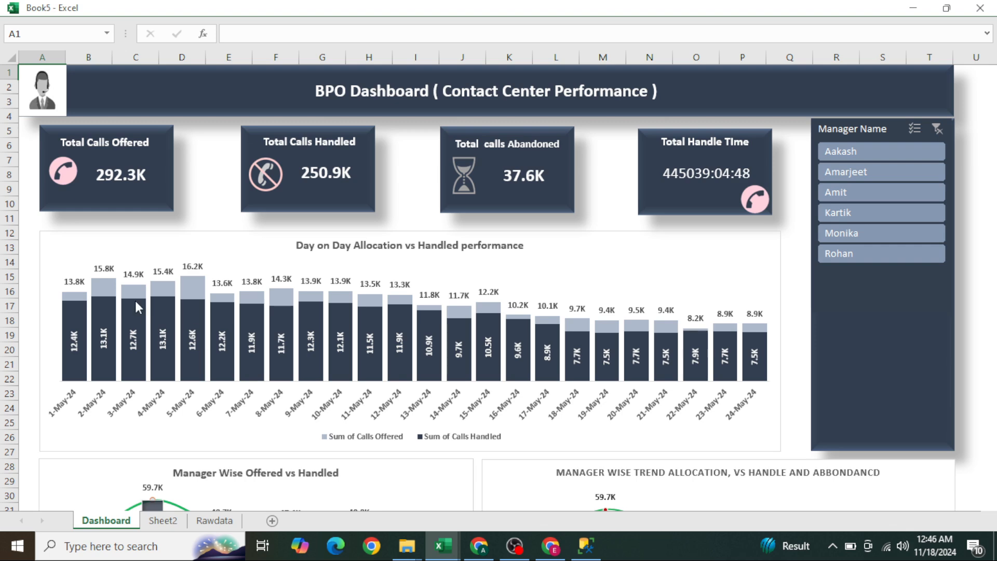
# Examine the day-on-day allocation chart and the two manager-wise charts lower on the dashboard
pyautogui.moveTo(86, 300)
pyautogui.moveTo(82, 364)
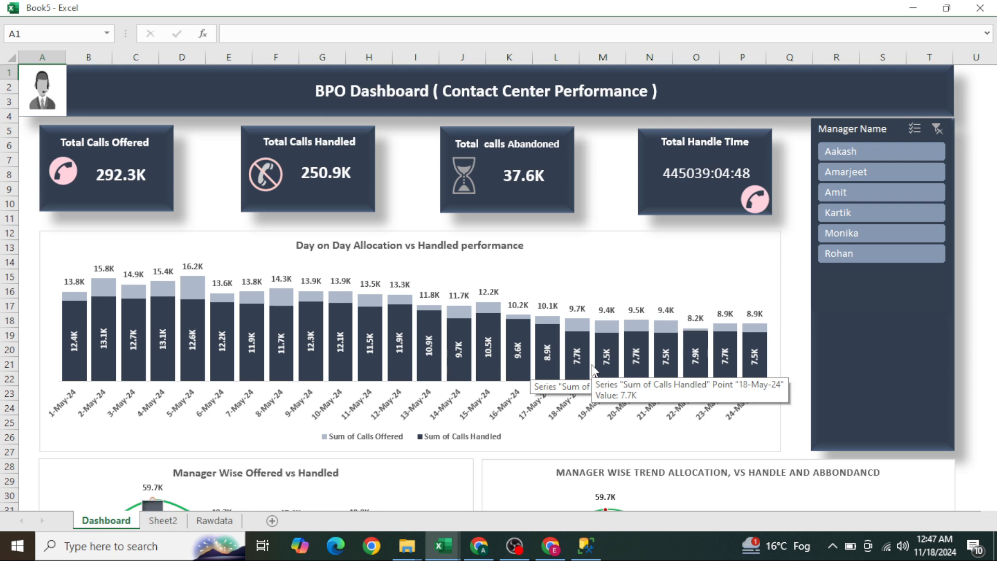
pyautogui.click(790, 278)
pyautogui.press('Home')
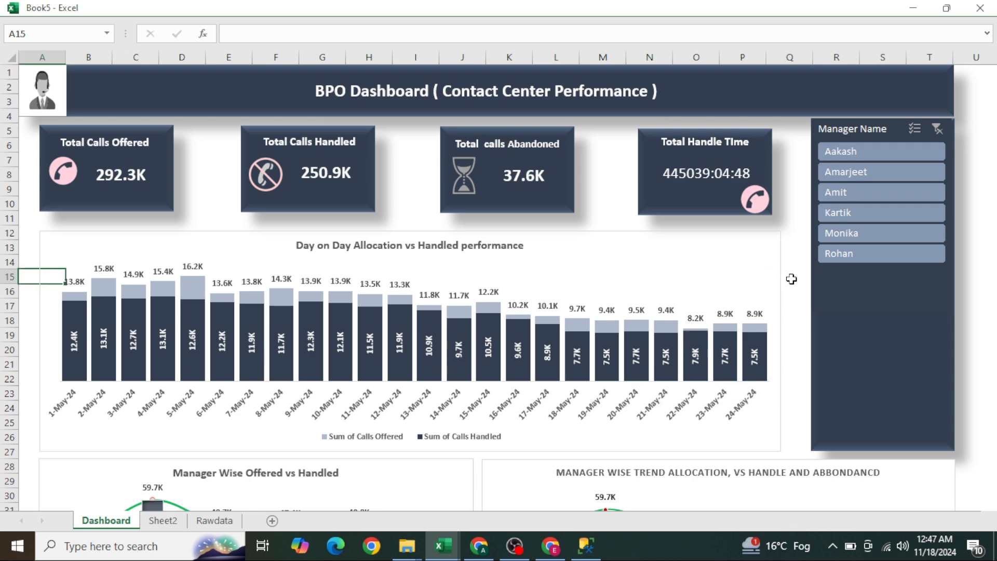
pyautogui.press('Down')
pyautogui.press('Down')
pyautogui.press('Down')
pyautogui.press('Down')
pyautogui.press('Down')
pyautogui.press('Down')
pyautogui.press('Down')
pyautogui.press('Down')
pyautogui.press('Down')
pyautogui.press('Down')
pyautogui.press('Down')
pyautogui.press('Down')
pyautogui.press('Down')
pyautogui.press('Down')
pyautogui.press('Down')
pyautogui.press('Down')
pyautogui.press('Down')
pyautogui.press('Down')
pyautogui.press('Down')
pyautogui.press('Down')
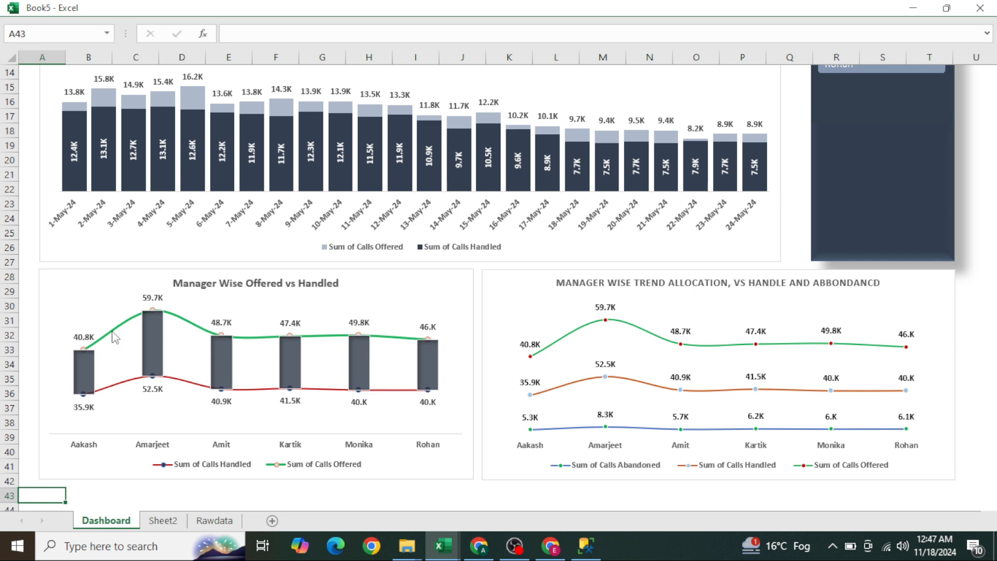
pyautogui.moveTo(112, 331)
pyautogui.moveTo(99, 350)
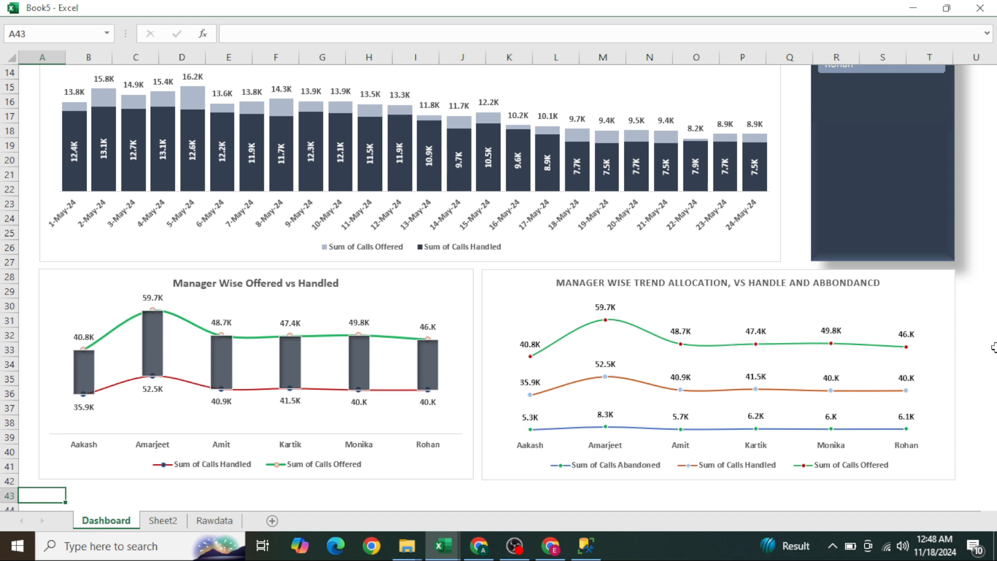
pyautogui.click(970, 329)
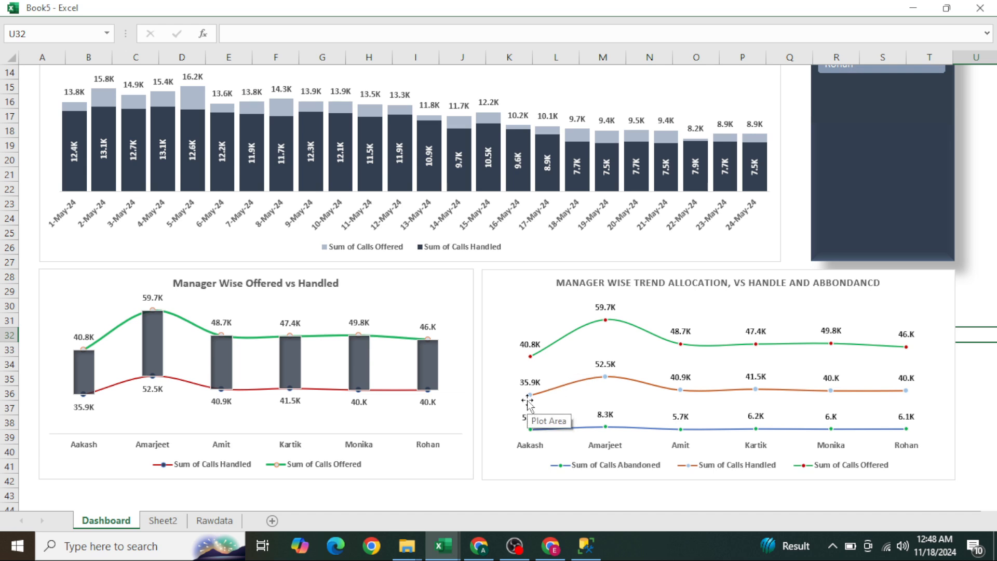
pyautogui.moveTo(533, 430)
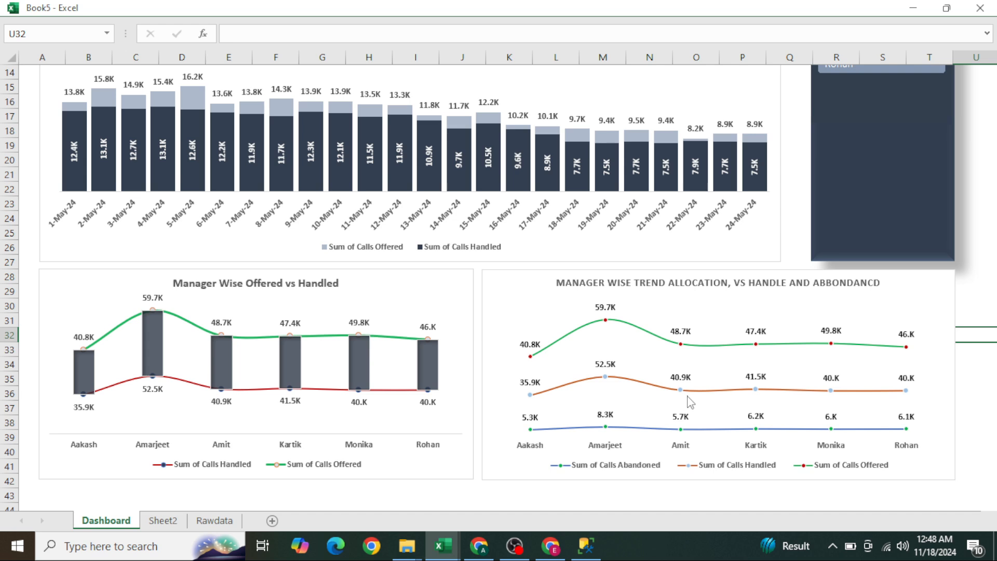
# Filter the dashboard by the first and then the third manager in the Manager Name slicer, and clear the filter
pyautogui.hotkey('ctrl', 'Home')
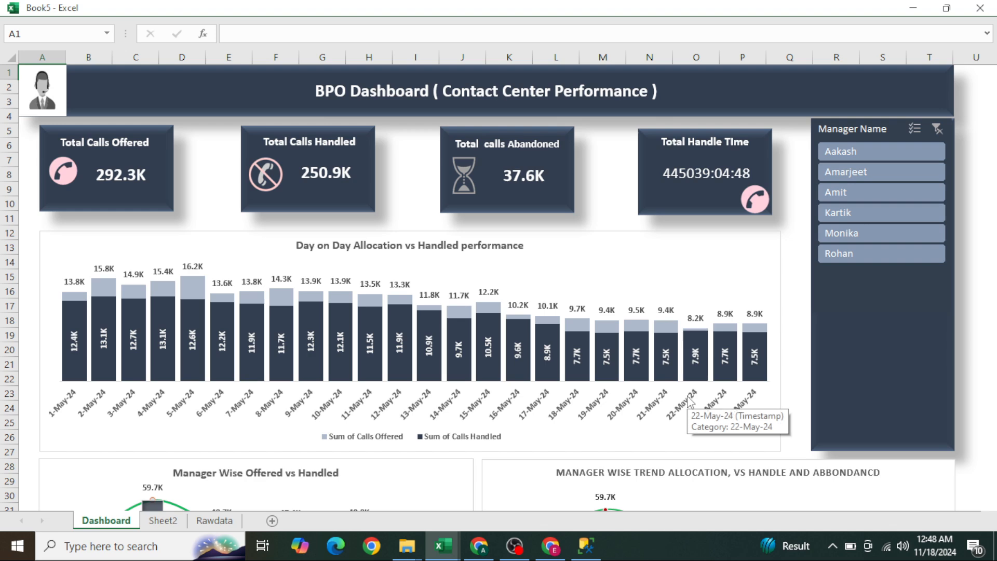
pyautogui.click(865, 157)
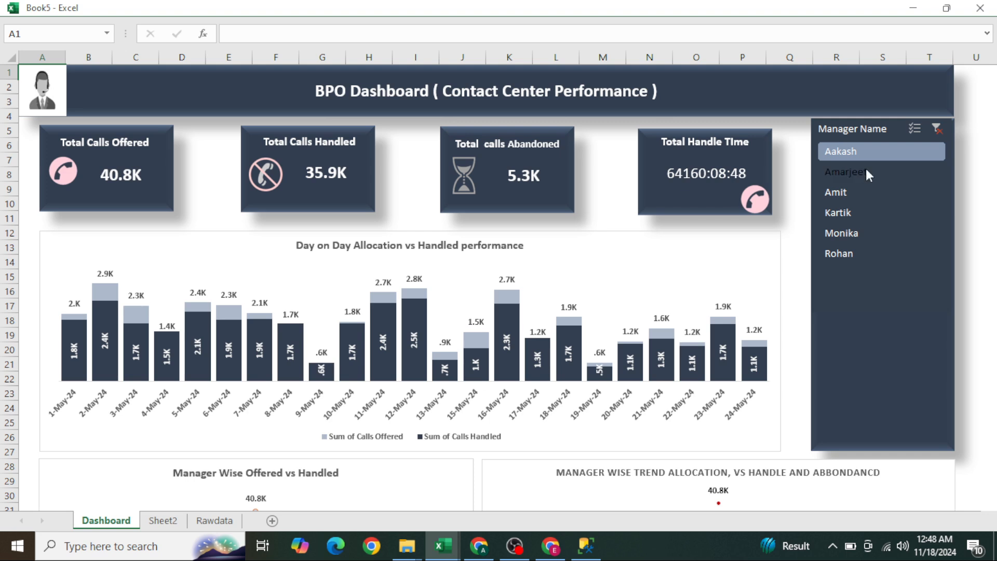
pyautogui.click(844, 200)
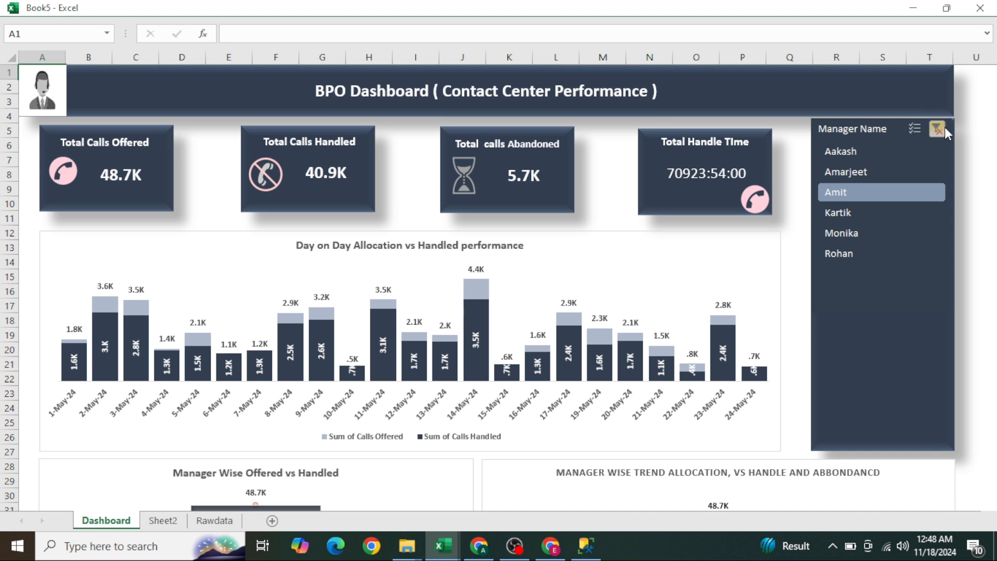
pyautogui.hotkey('alt', 'c')
pyautogui.click(975, 101)
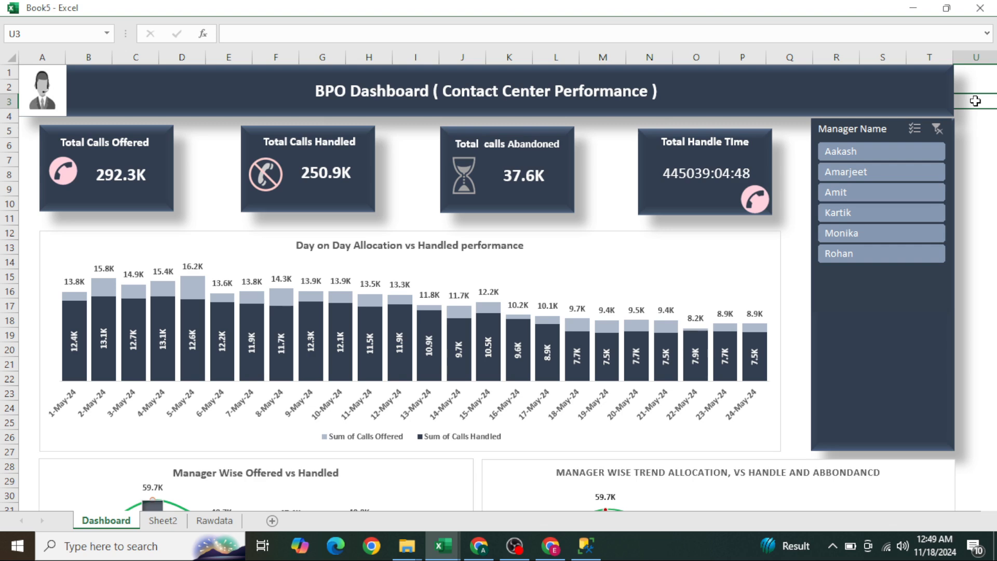
# Select the Rawdata sheet's header row from Timestamp to AHT and bring back the full ribbon display
pyautogui.press('Home')
pyautogui.hotkey('ctrl', 'pagedown')
pyautogui.hotkey('ctrl', 'pagedown')
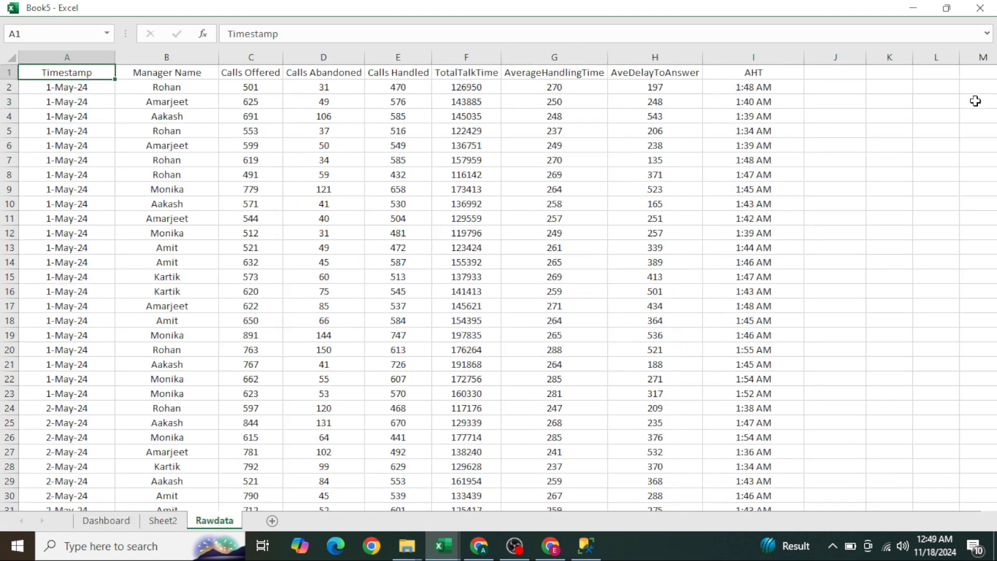
pyautogui.hotkey('ctrl', 'shift', 'Right')
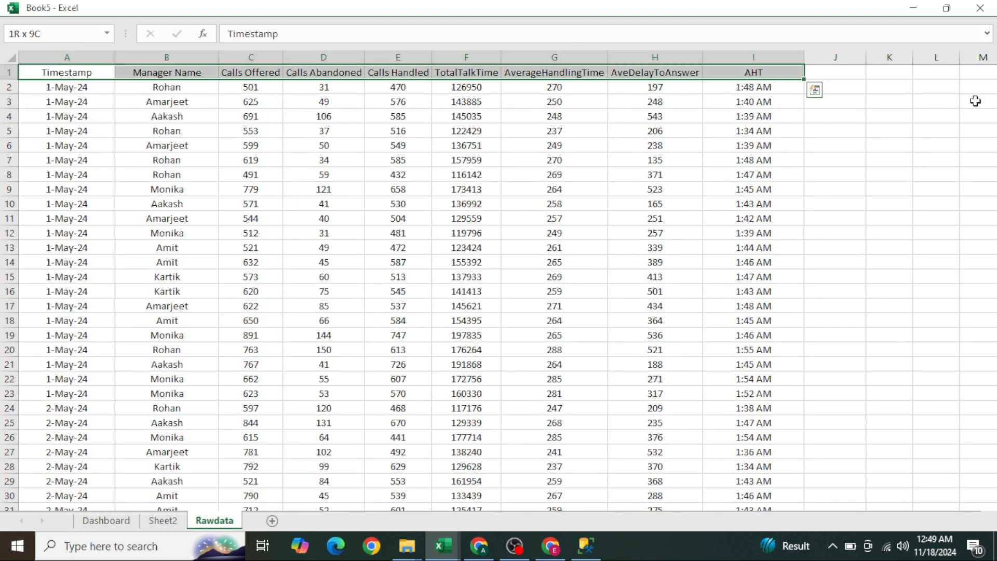
pyautogui.hotkey('ctrl', 'shift', 'F1')
# Insert a new blank worksheet in front of the Dashboard sheet
pyautogui.hotkey('ctrl', 'pageup')
pyautogui.hotkey('ctrl', 'pageup')
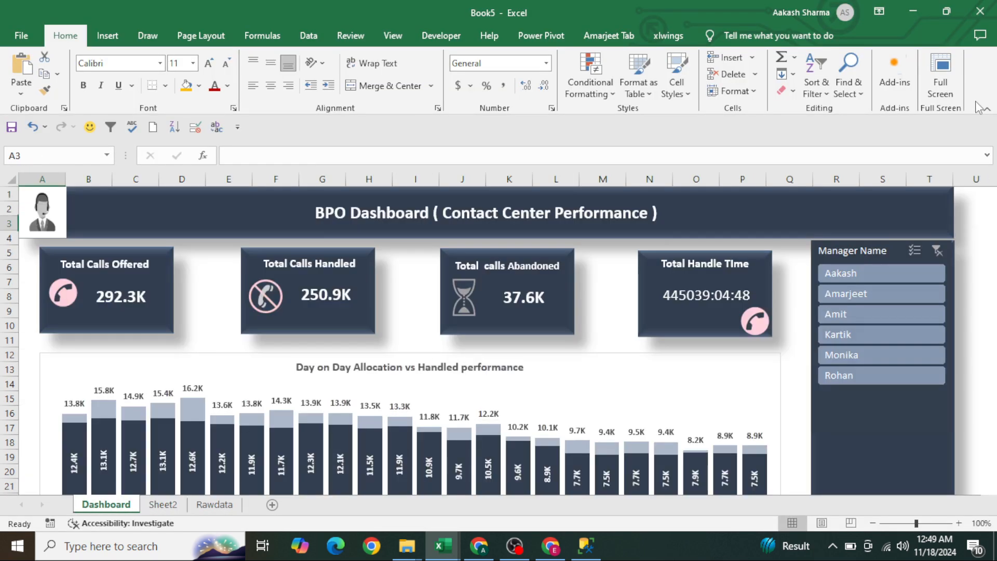
pyautogui.hotkey('alt', 'h')
pyautogui.press('i')
pyautogui.press('s')
# Hide Sheet2 with the pivot tables and return to the new blank worksheet
pyautogui.hotkey('ctrl', 'pagedown')
pyautogui.hotkey('ctrl', 'pagedown')
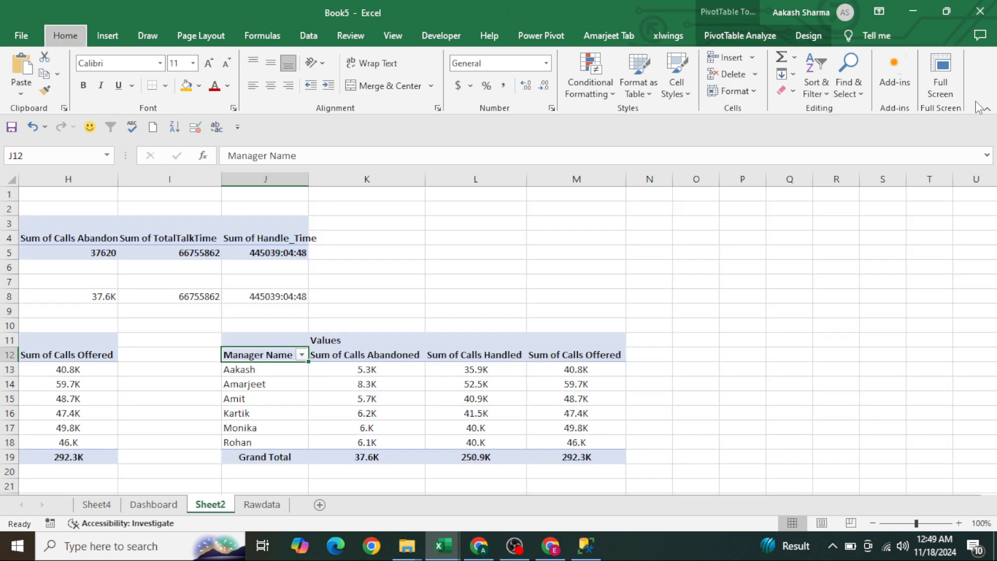
pyautogui.hotkey('ctrl', 'pagedown')
pyautogui.hotkey('ctrl', 'pageup')
pyautogui.hotkey('ctrl', 'pageup')
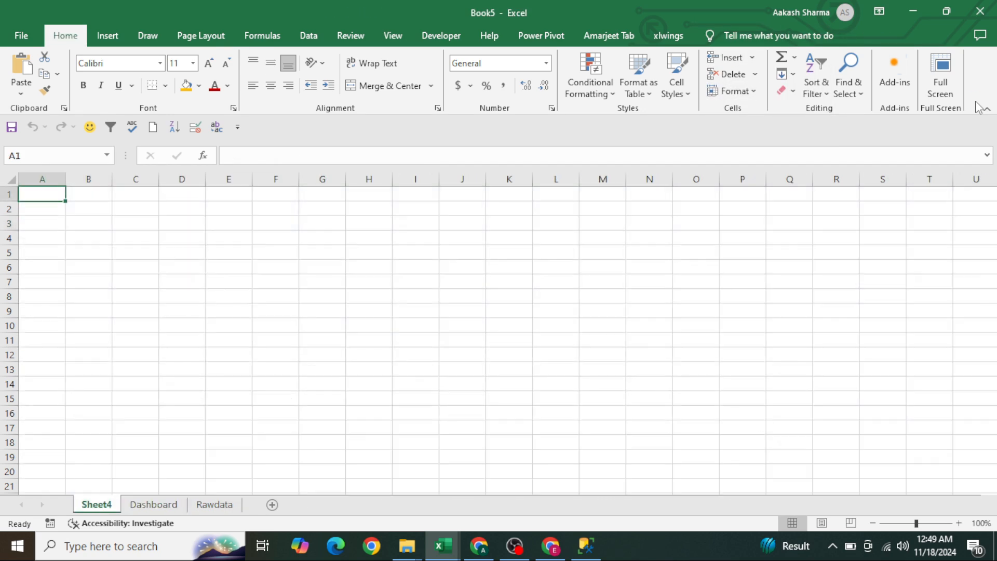
# Rename the new blank worksheet as Dashboard-1
pyautogui.hotkey('alt', 'h')
pyautogui.write('orDa')
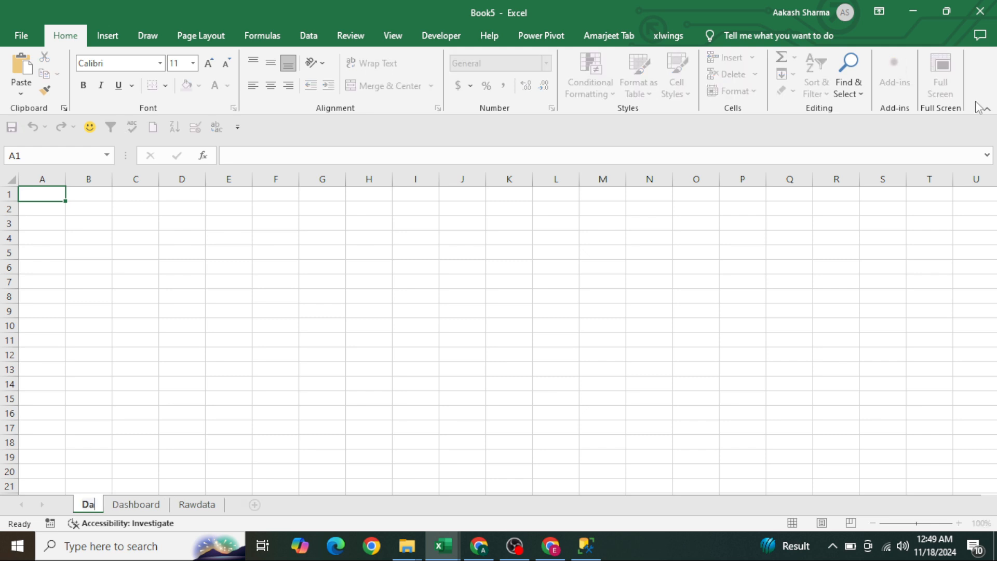
pyautogui.write('shboard')
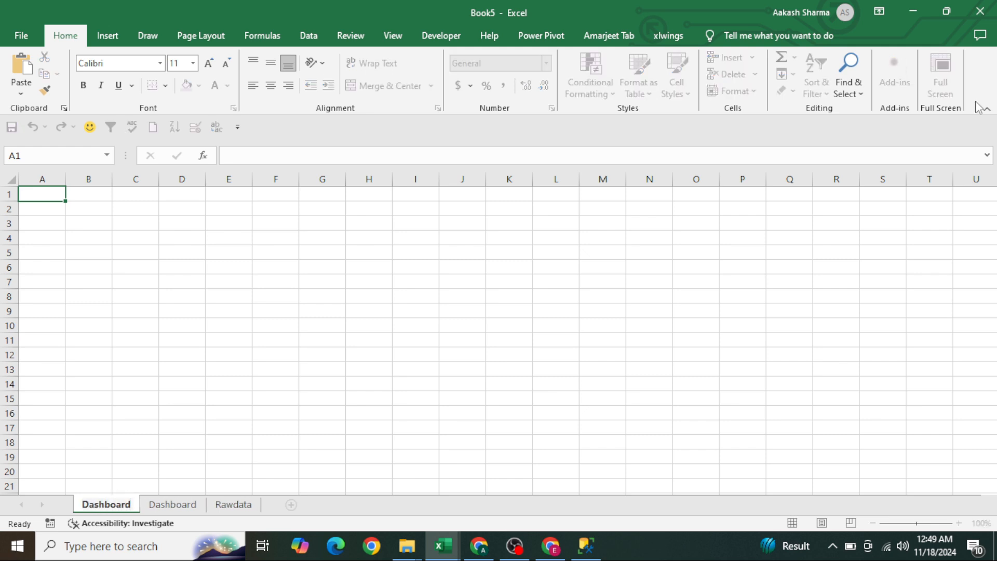
pyautogui.write('-1')
pyautogui.press('Return')
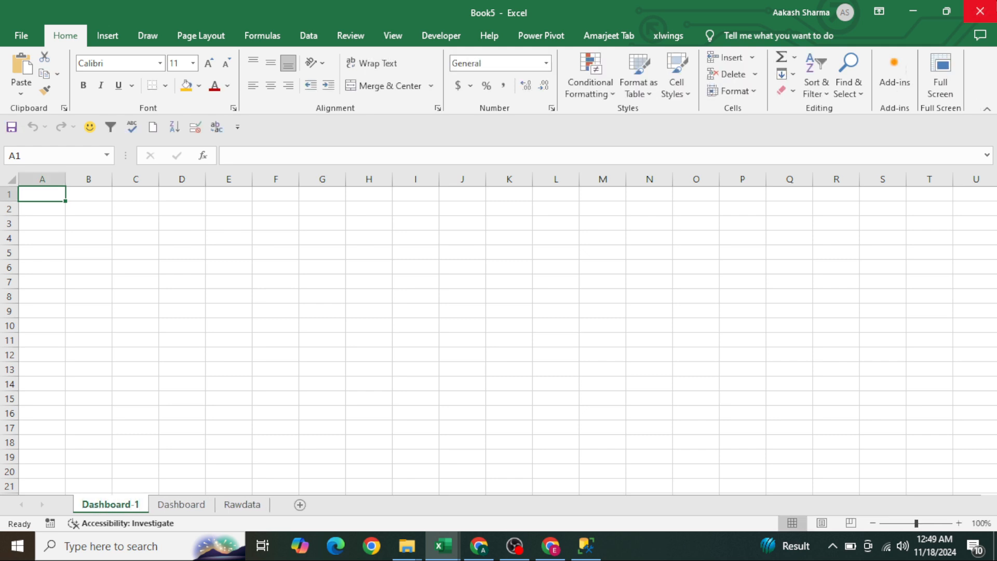
# Turn off the gridlines on the Dashboard-1 sheet
pyautogui.click(392, 36)
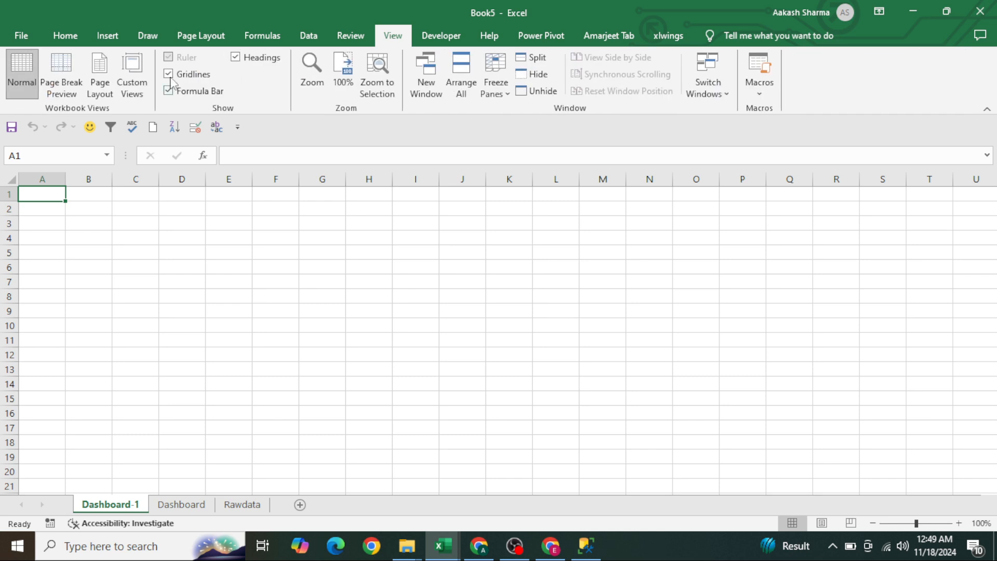
pyautogui.click(168, 74)
pyautogui.click(301, 210)
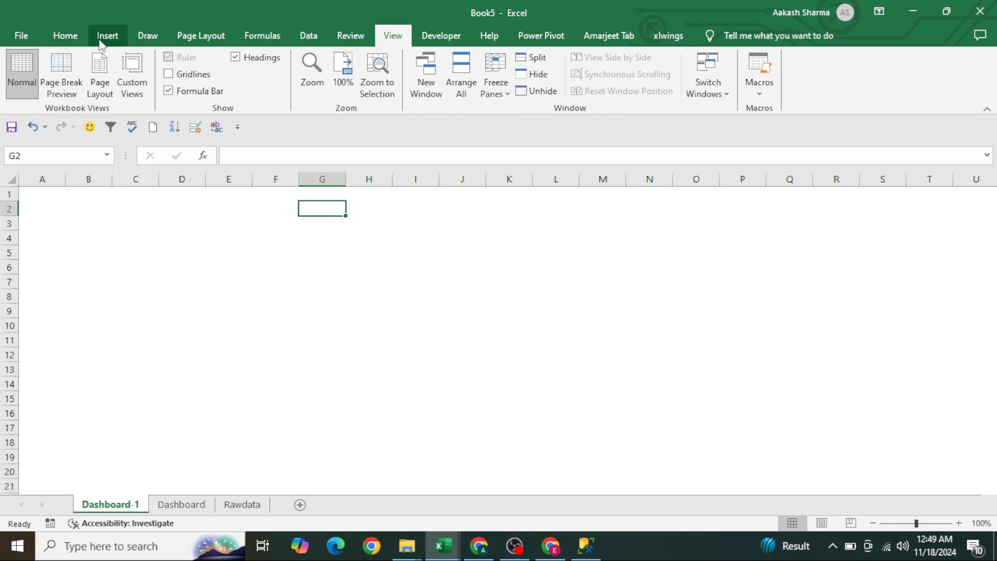
# Draw a rectangle banner about 0.74" high and 12.66" wide across rows 1 to 4, from column A to S
pyautogui.click(105, 37)
pyautogui.click(238, 59)
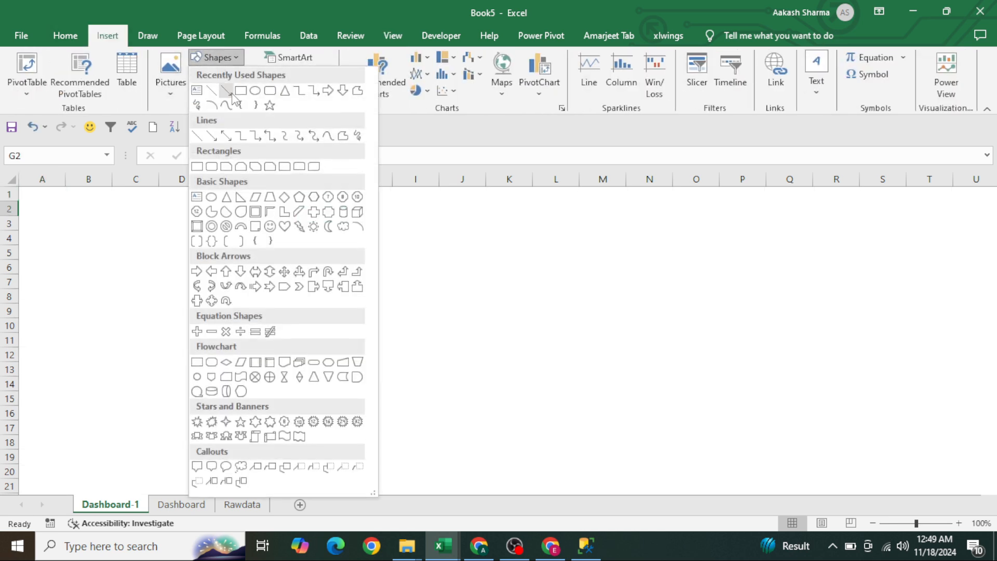
pyautogui.click(226, 226)
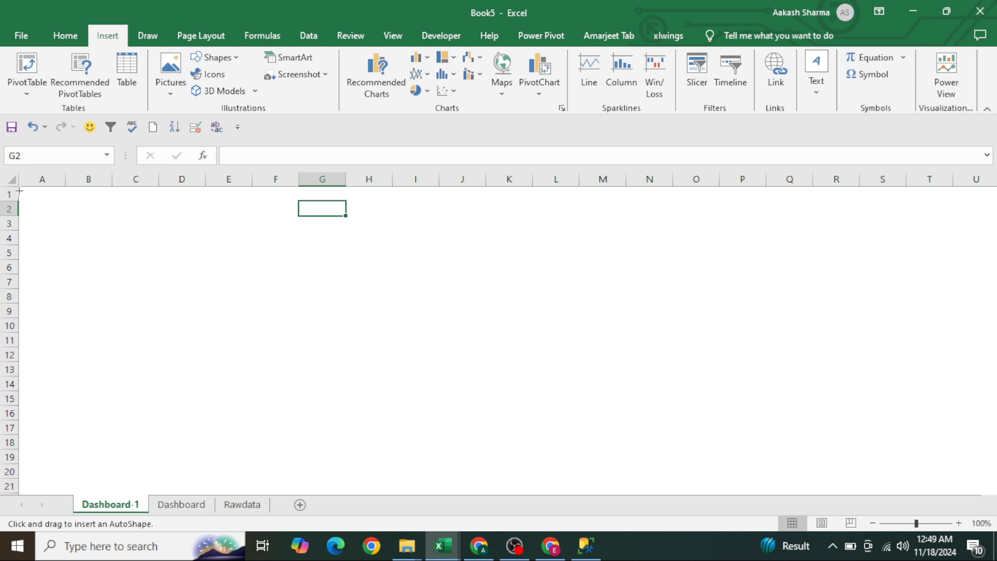
pyautogui.moveTo(20, 191); pyautogui.dragTo(879, 232)
# Apply the green gradient theme style to the banner, plus the raised preset effect with a soft shadow
pyautogui.click(322, 88)
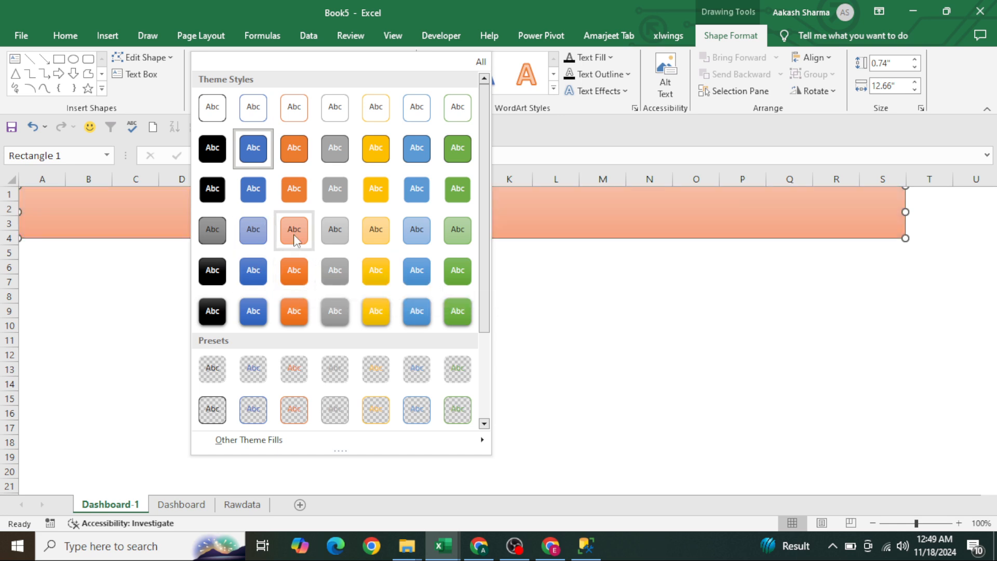
pyautogui.click(470, 264)
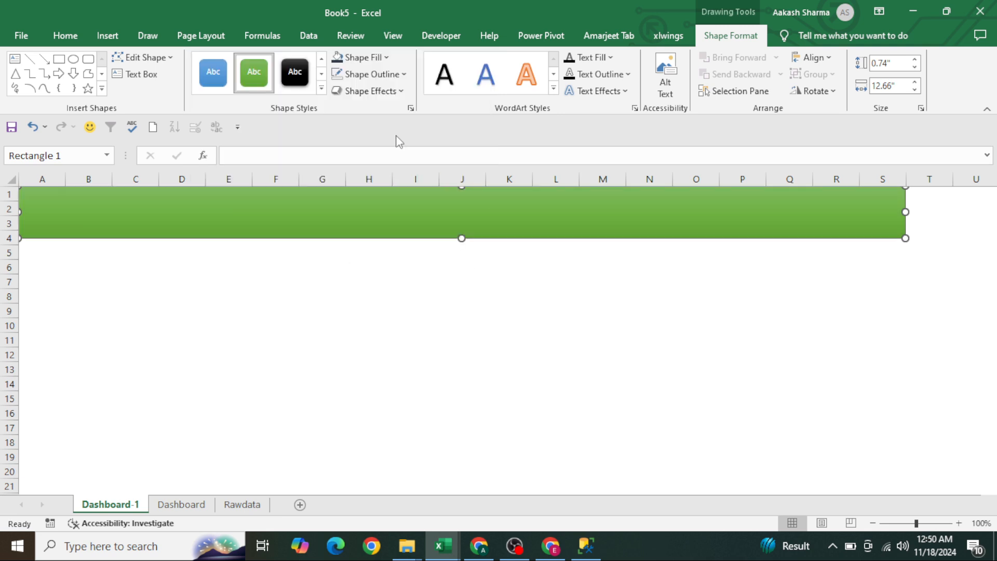
pyautogui.click(394, 97)
pyautogui.moveTo(395, 117)
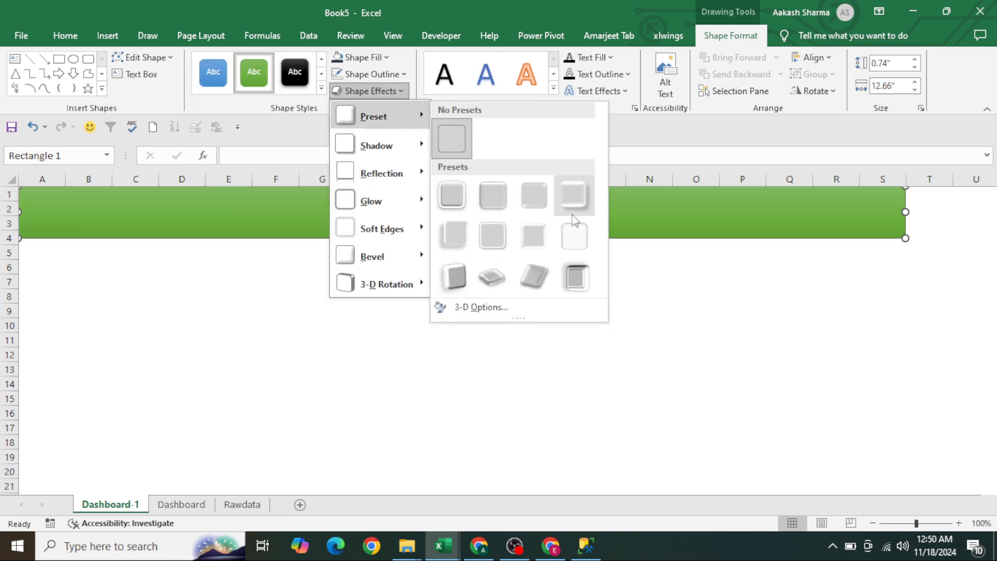
pyautogui.click(575, 202)
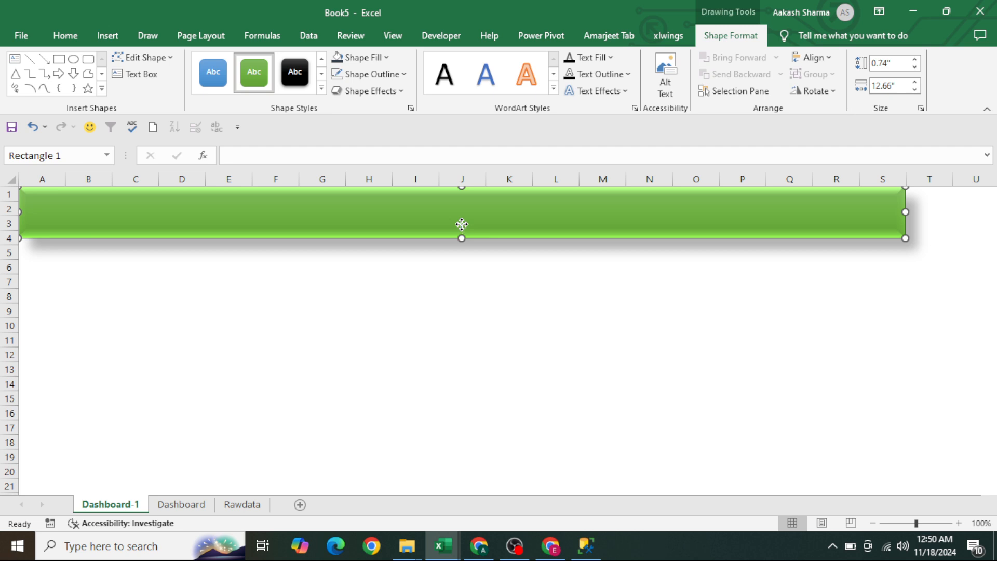
# Add the bold title "BPO Dashboard ( Contact Center performance )" to the banner, centred horizontally and vertically
pyautogui.rightClick(461, 224)
pyautogui.click(544, 294)
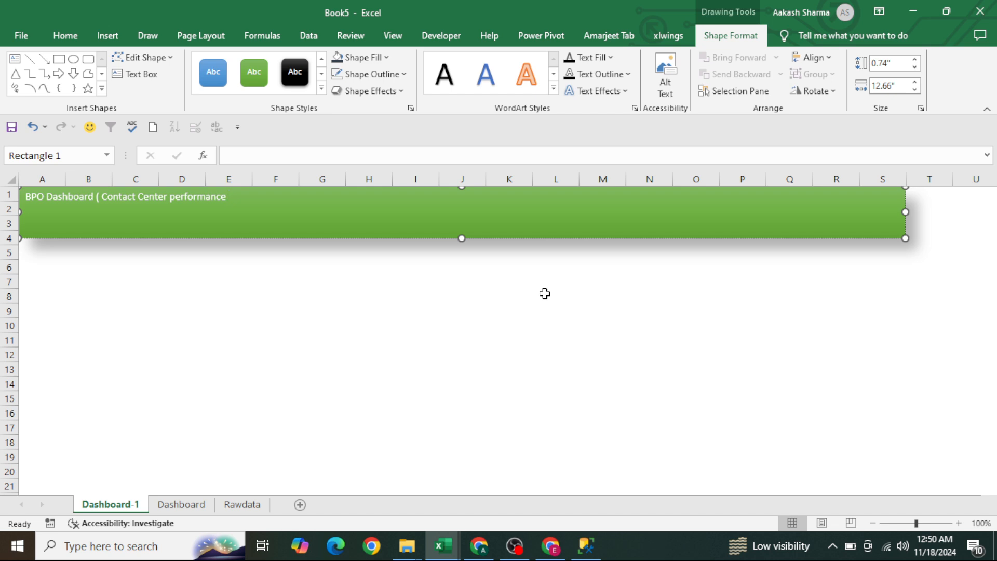
pyautogui.hotkey('ctrl', 'a')
pyautogui.hotkey('alt', 'h')
pyautogui.press('a')
pyautogui.press('c')
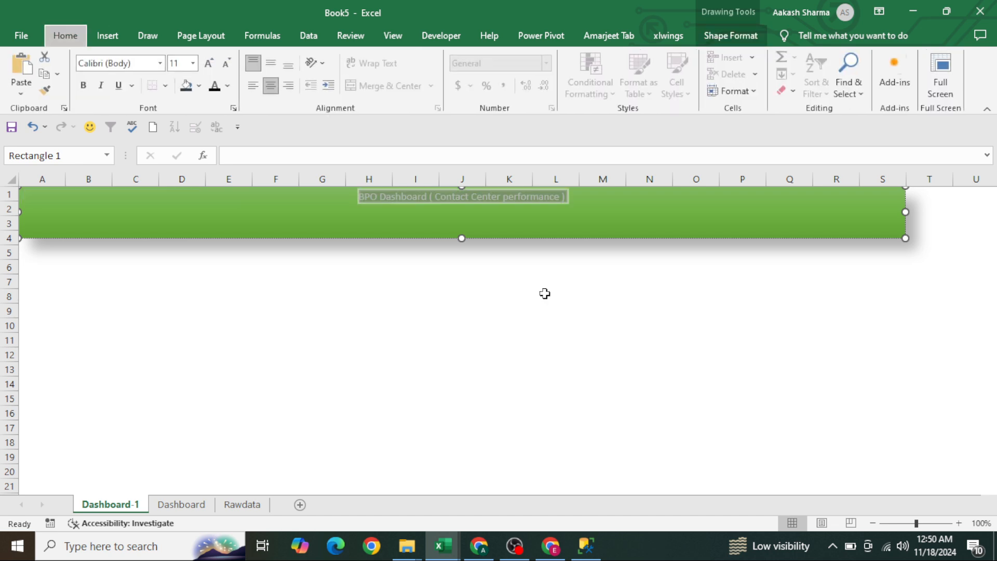
pyautogui.hotkey('alt', 'h')
pyautogui.press('a')
pyautogui.press('m')
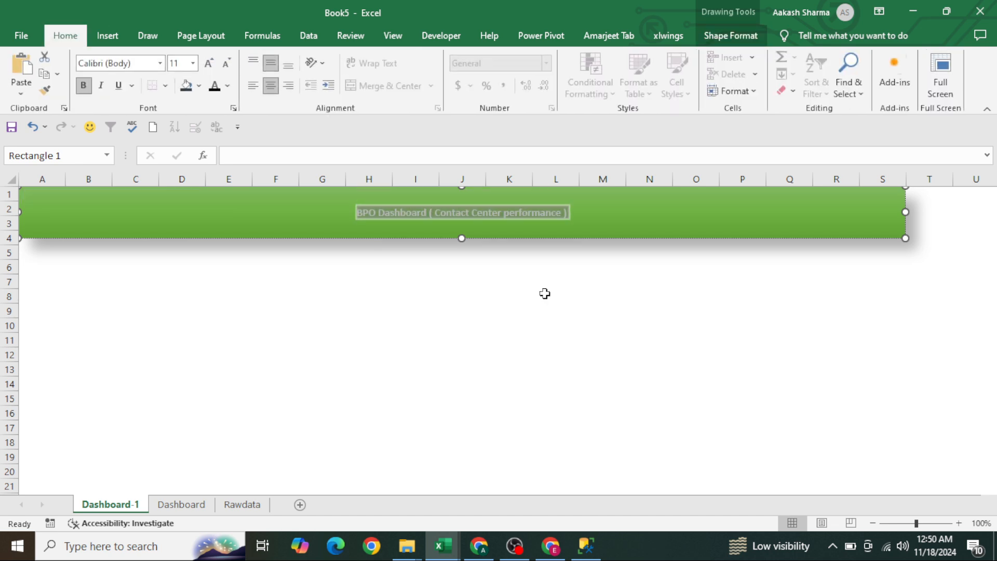
# Increase the banner title's font size to 20
pyautogui.click(209, 66)
pyautogui.click(209, 67)
pyautogui.click(209, 67)
pyautogui.click(209, 67)
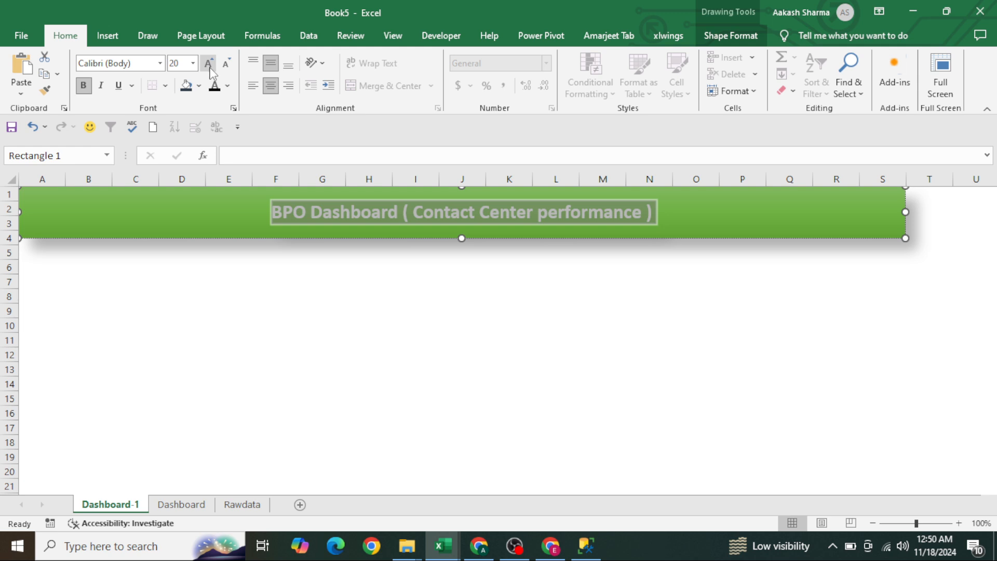
pyautogui.click(301, 353)
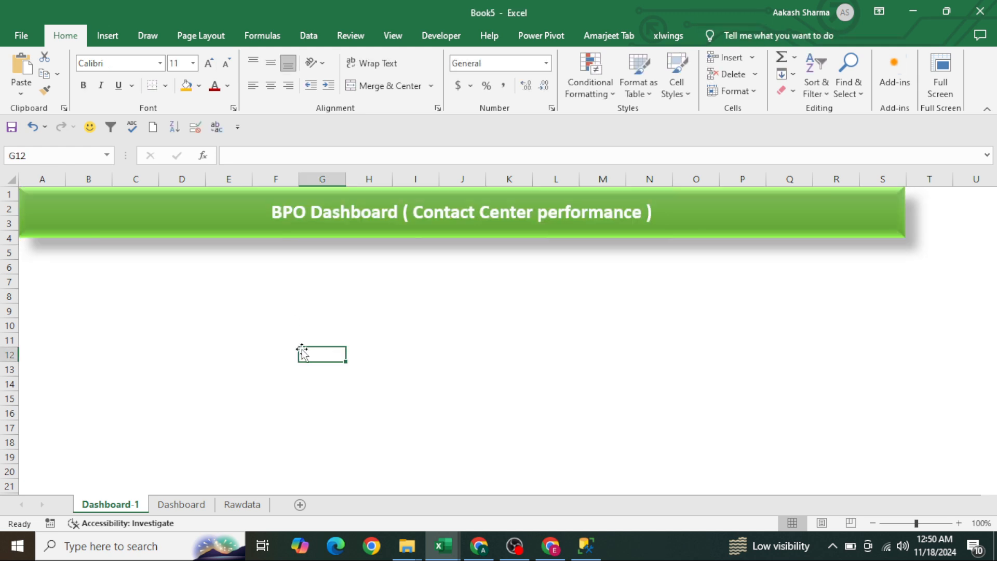
# Search online pictures for "Call icons" and insert the black ringing phone and the headset agent pictures
pyautogui.click(107, 35)
pyautogui.click(175, 94)
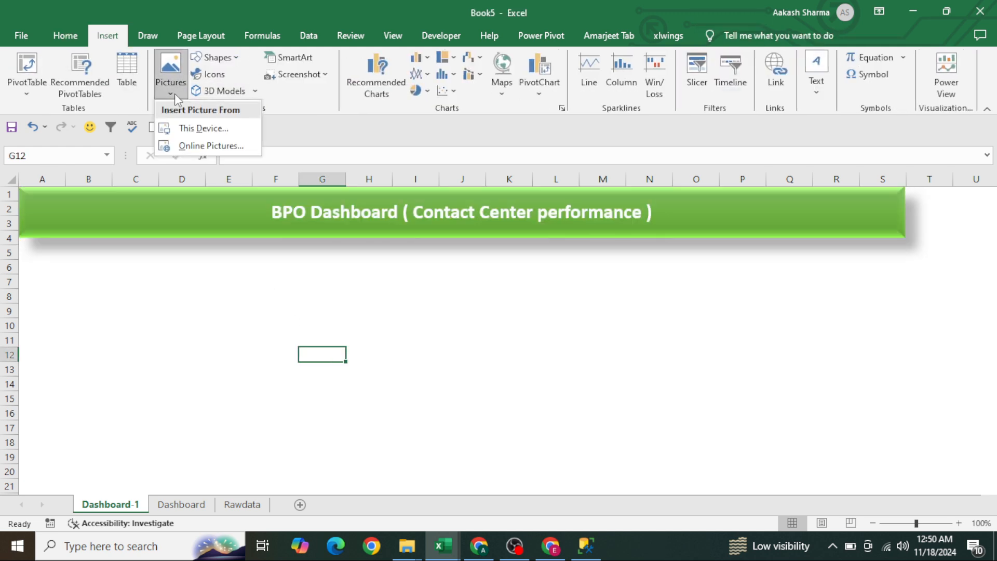
pyautogui.click(195, 144)
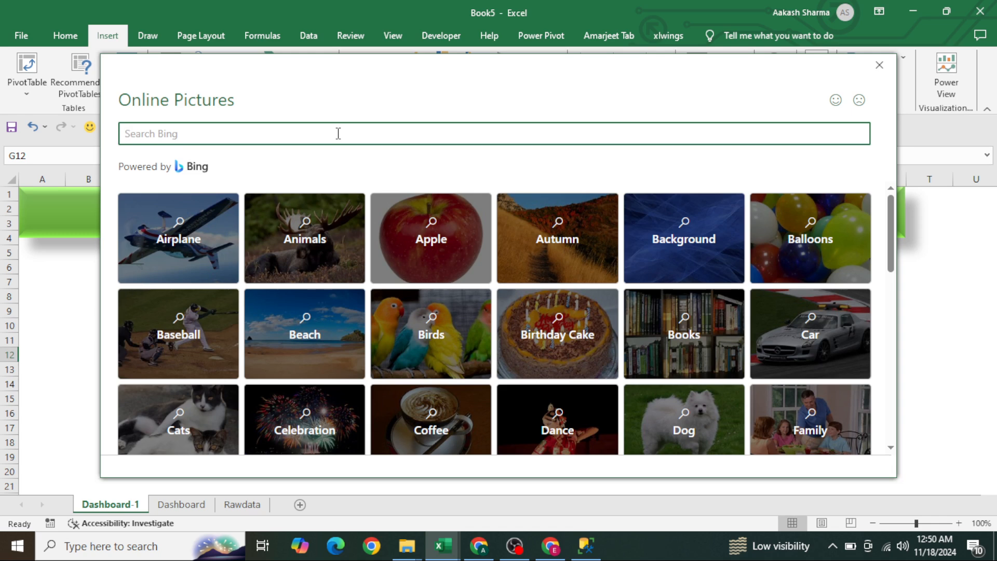
pyautogui.write('Call icons')
pyautogui.press('Return')
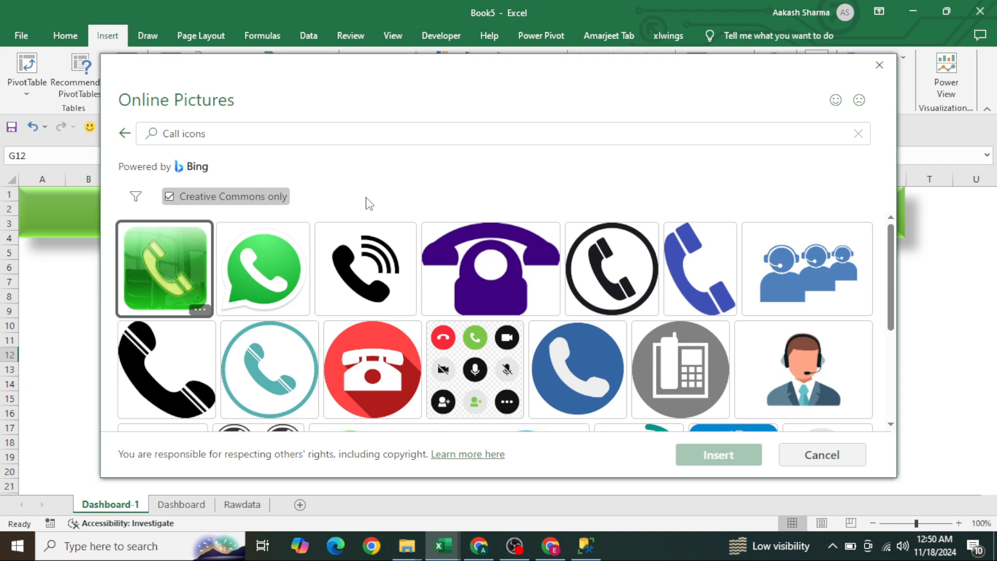
pyautogui.click(356, 266)
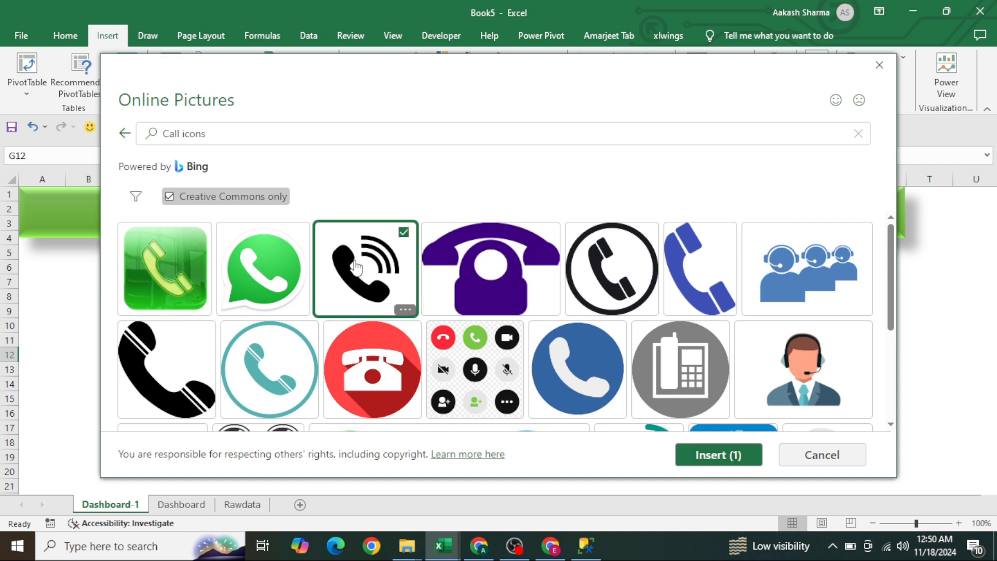
pyautogui.click(784, 344)
pyautogui.click(728, 455)
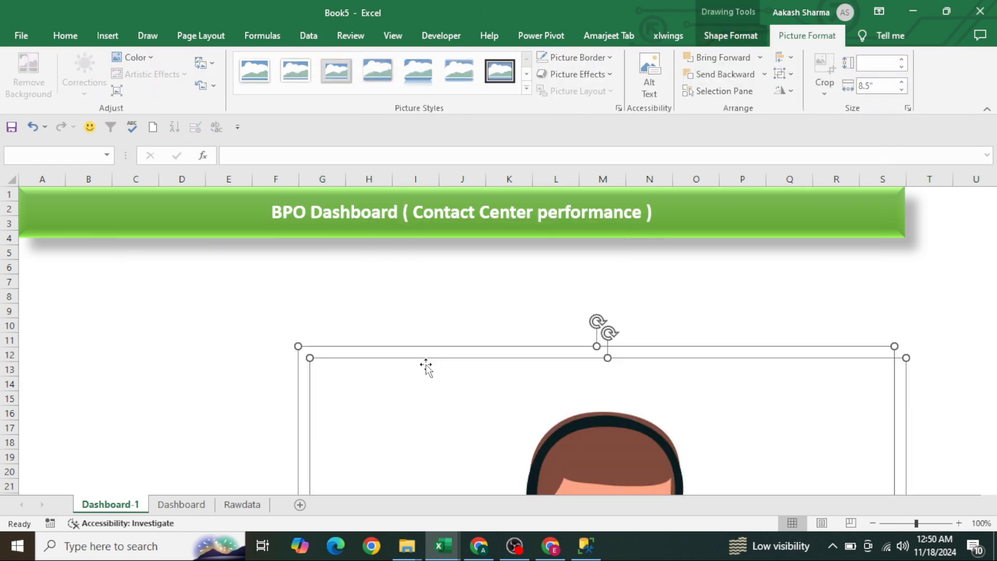
# Shrink the headset agent picture to about 0.75" by 1.19" and place it beside the banner's right end, over columns T and U
pyautogui.moveTo(430, 371); pyautogui.dragTo(363, 275)
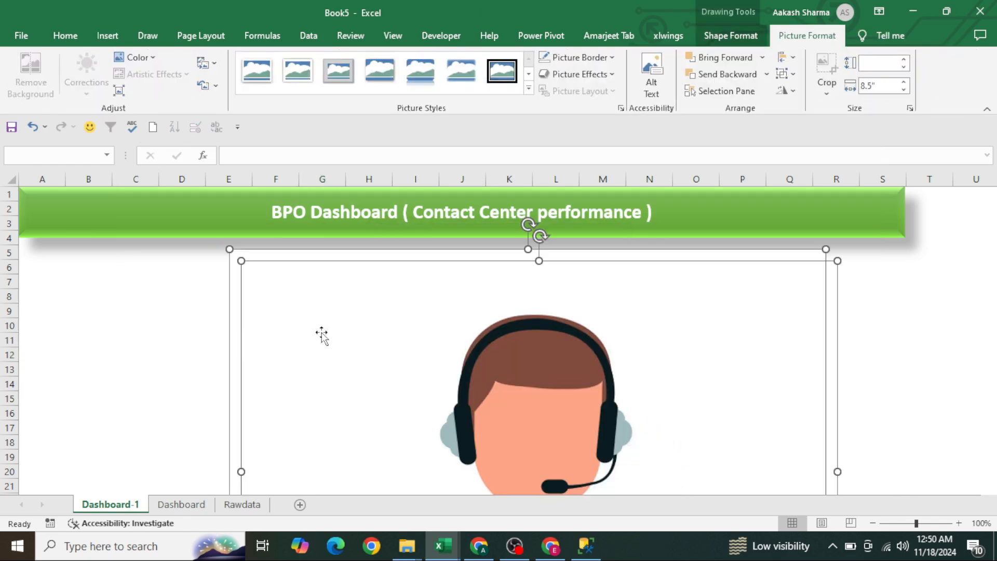
pyautogui.click(214, 327)
pyautogui.click(303, 311)
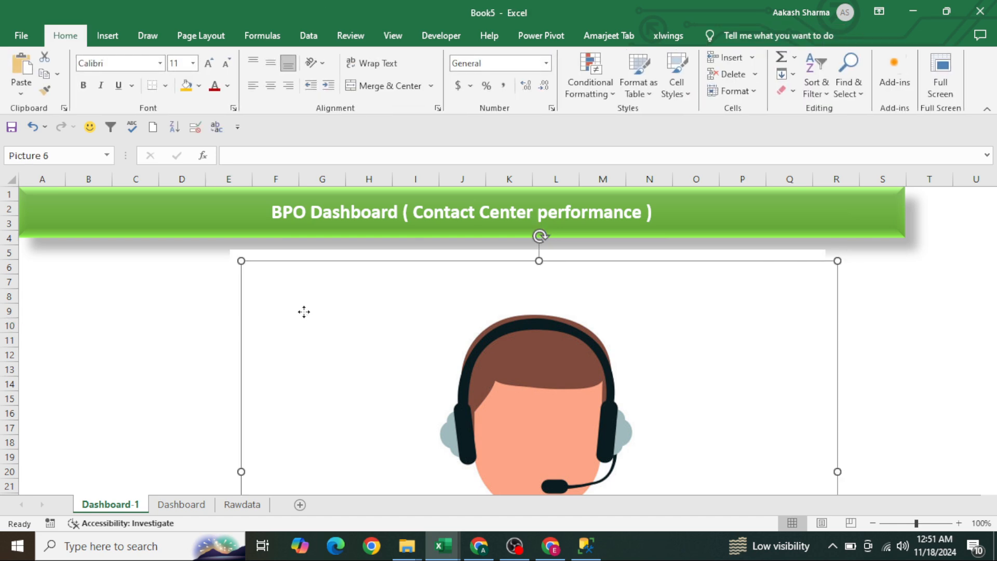
pyautogui.moveTo(242, 262); pyautogui.dragTo(374, 354)
pyautogui.moveTo(533, 400); pyautogui.dragTo(370, 257)
pyautogui.moveTo(210, 210); pyautogui.dragTo(460, 398)
pyautogui.moveTo(521, 410); pyautogui.dragTo(279, 264)
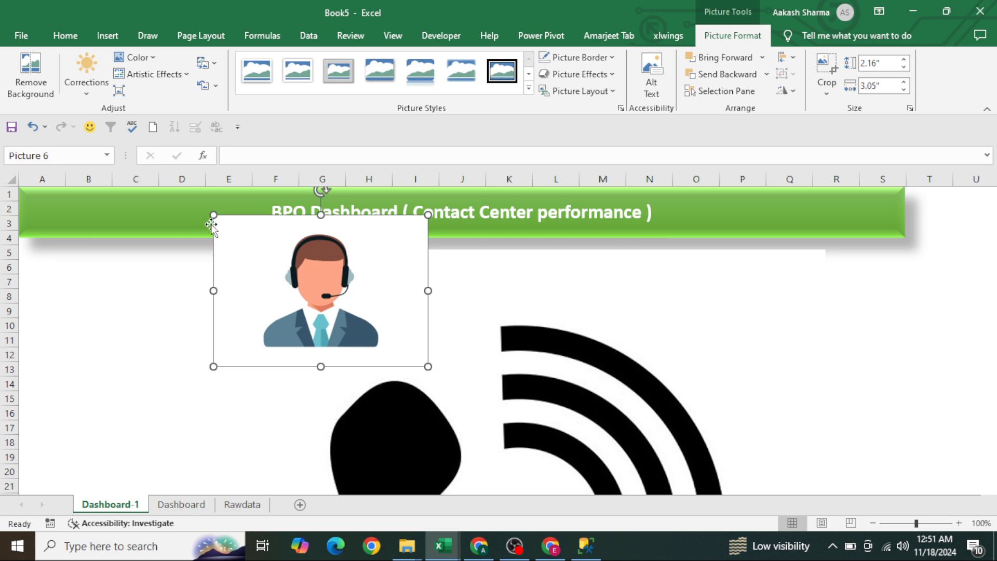
pyautogui.moveTo(213, 217); pyautogui.dragTo(383, 308)
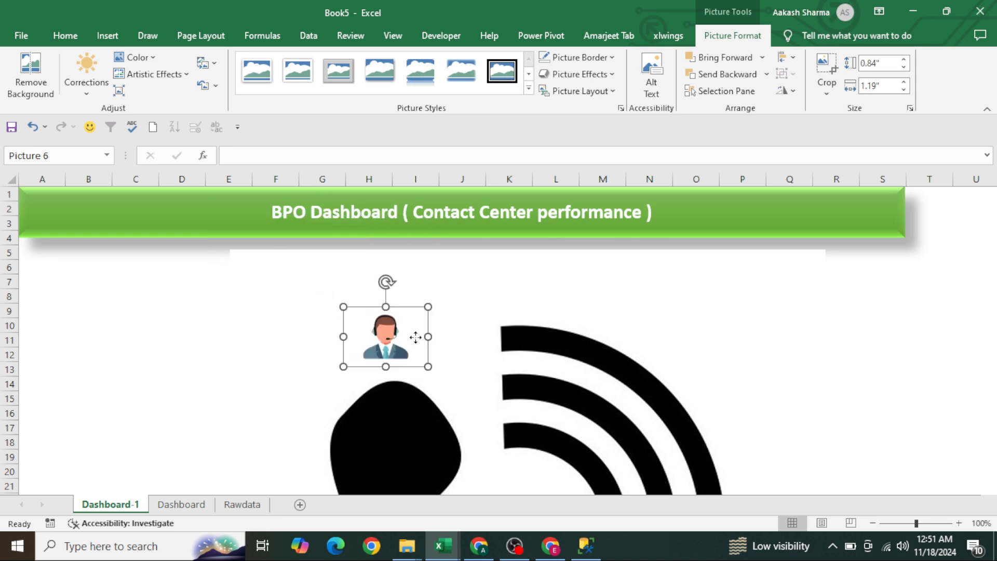
pyautogui.moveTo(416, 338); pyautogui.dragTo(945, 239)
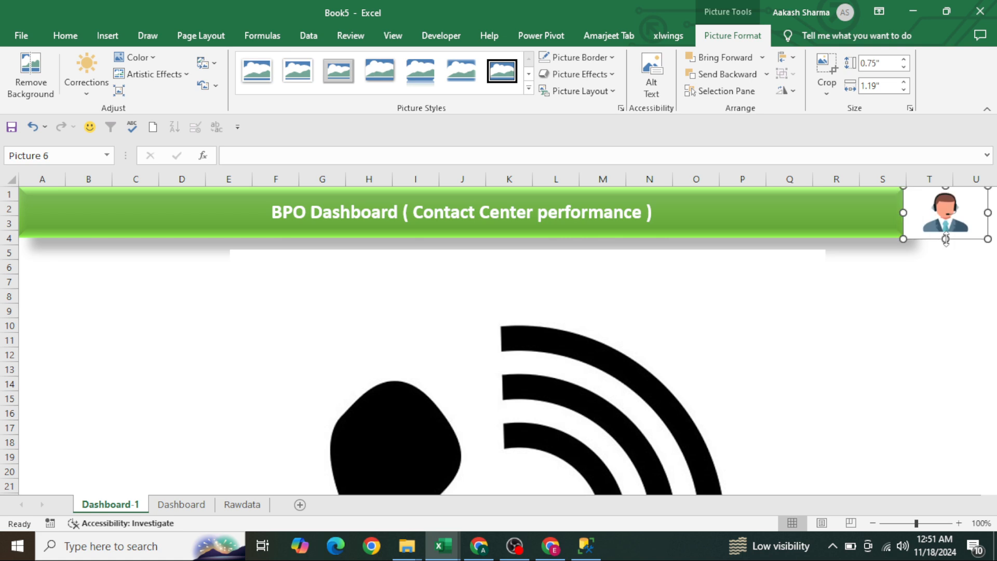
pyautogui.click(874, 270)
# Shrink the ringing phone picture to a small icon and place it on the banner's left end, over column A
pyautogui.click(341, 296)
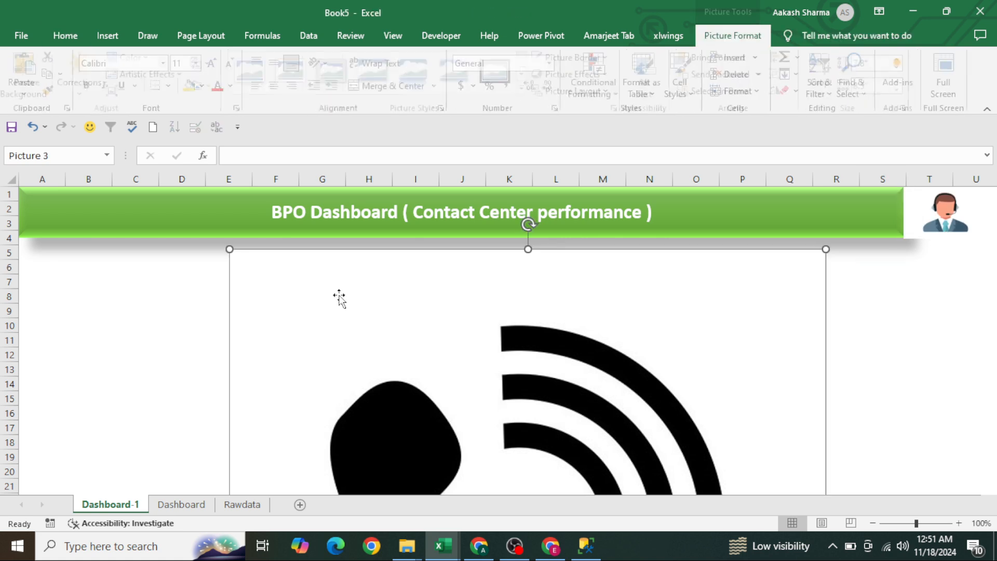
pyautogui.moveTo(230, 250); pyautogui.dragTo(337, 349)
pyautogui.moveTo(514, 370); pyautogui.dragTo(306, 217)
pyautogui.moveTo(133, 196); pyautogui.dragTo(274, 323)
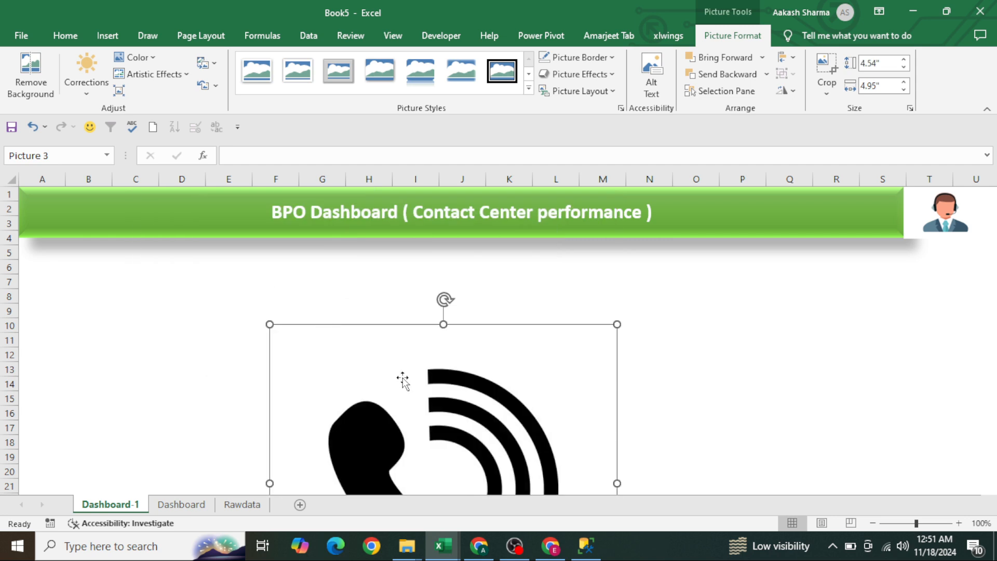
pyautogui.moveTo(403, 379); pyautogui.dragTo(257, 258)
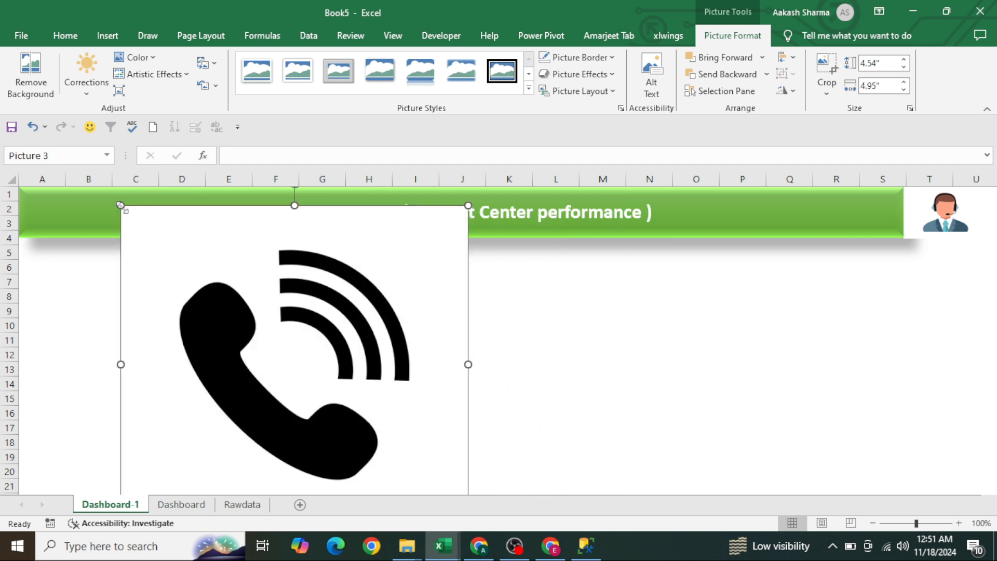
pyautogui.moveTo(122, 206); pyautogui.dragTo(50, 216)
pyautogui.click(132, 271)
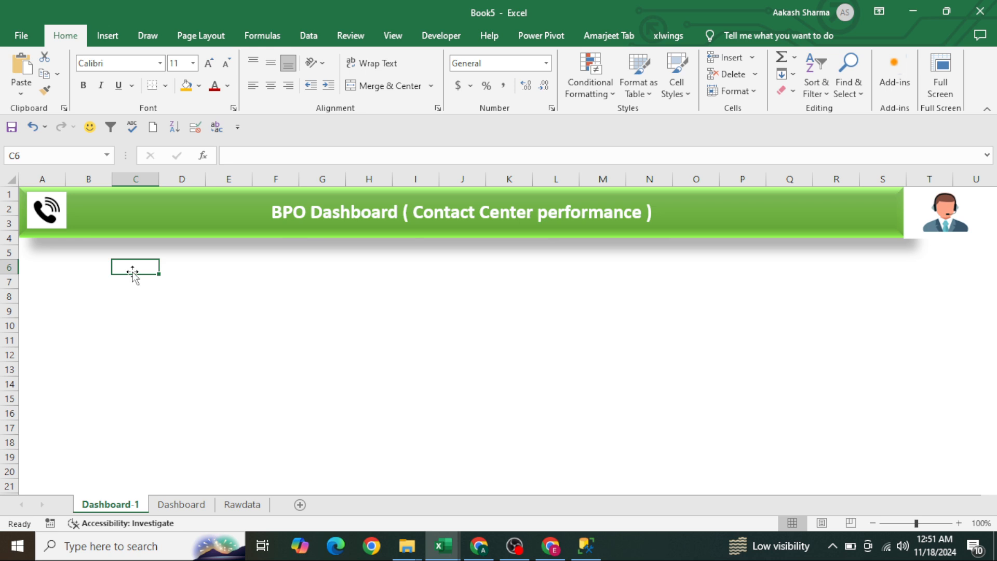
# Duplicate the title banner, place the copy beneath the original and delete the copy's text
pyautogui.click(178, 229)
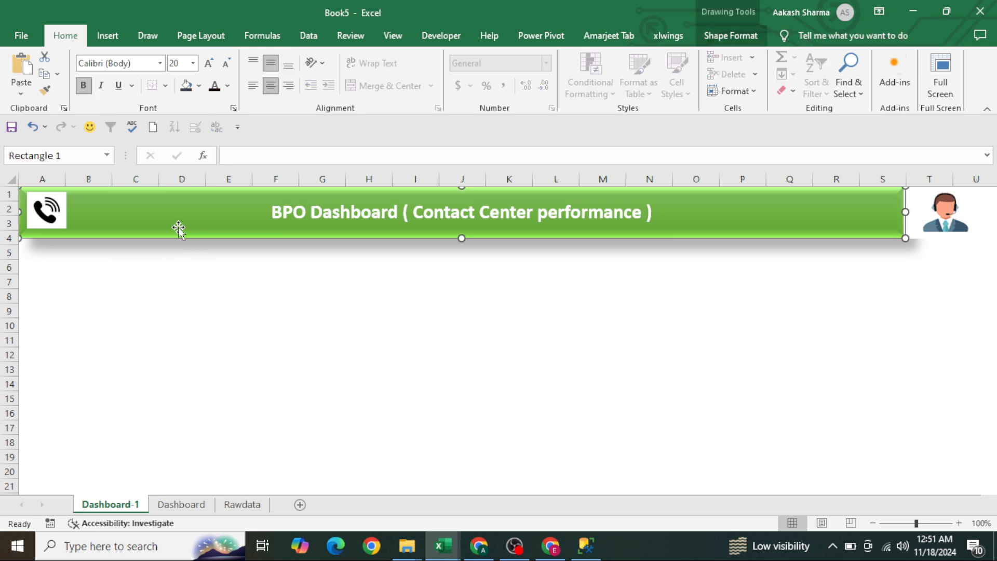
pyautogui.hotkey('ctrl', 'c')
pyautogui.click(280, 293)
pyautogui.hotkey('ctrl', 'v')
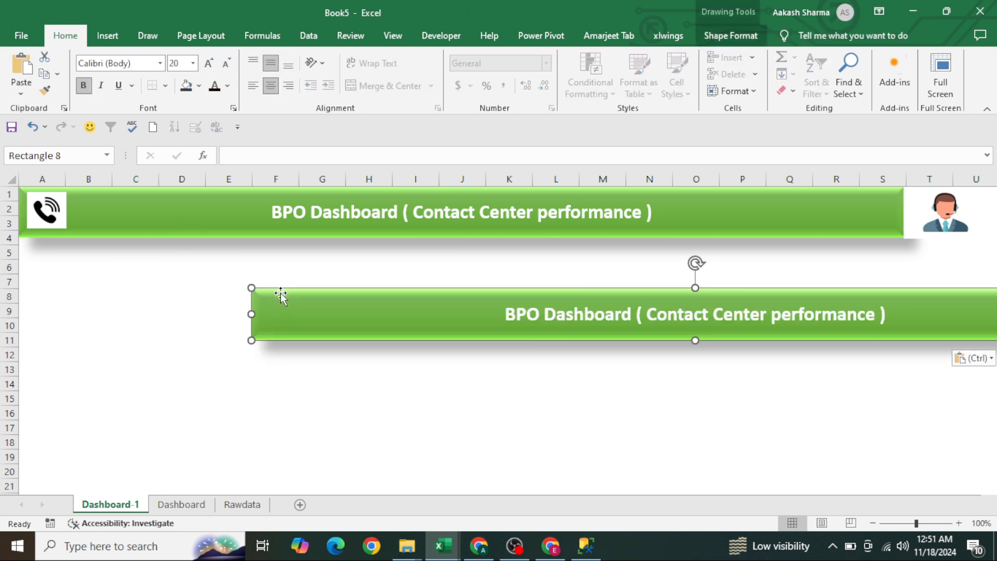
pyautogui.moveTo(352, 313); pyautogui.dragTo(308, 303)
pyautogui.click(346, 305)
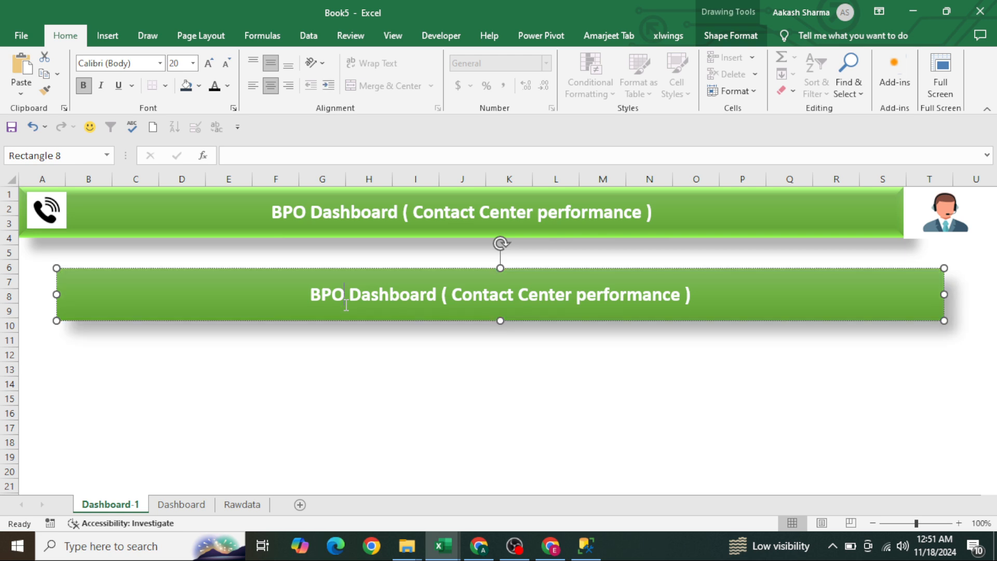
pyautogui.hotkey('ctrl', 'a')
pyautogui.press('Delete')
pyautogui.click(379, 395)
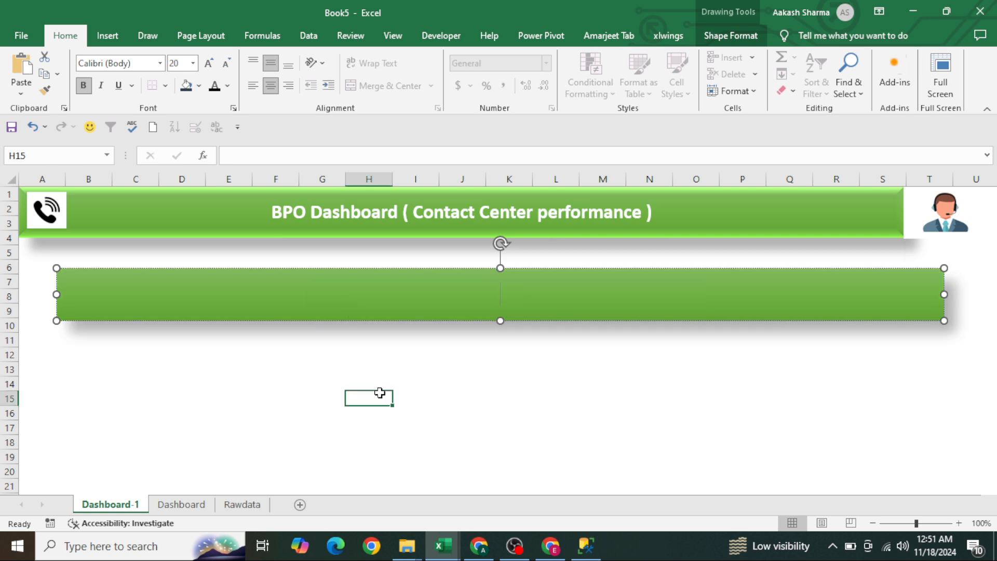
# Resize the blank copy into a card about 1.12" high and 2.05" wide across A5 to D10, and fill it with light green
pyautogui.click(778, 297)
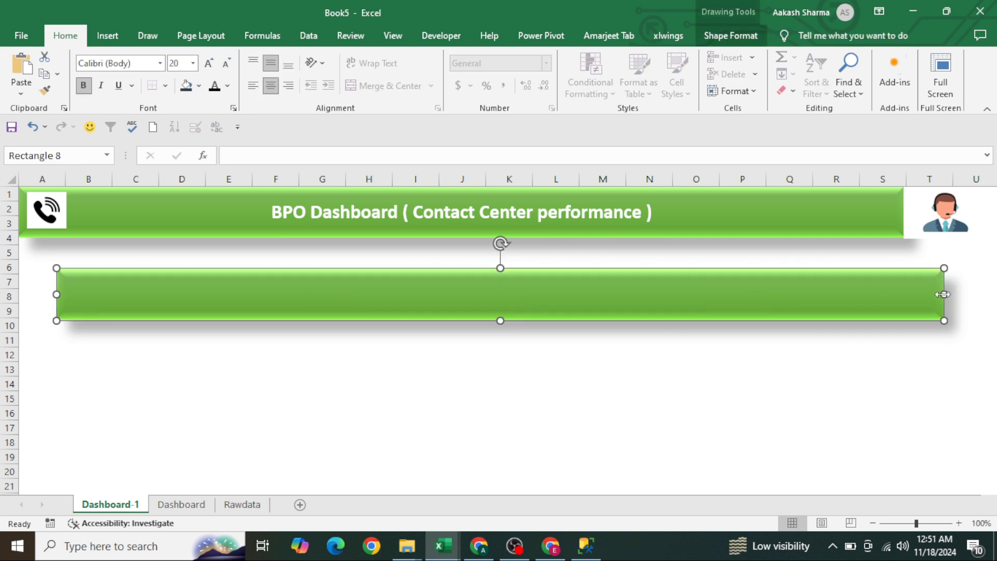
pyautogui.moveTo(943, 295); pyautogui.dragTo(104, 346)
pyautogui.moveTo(148, 306)
pyautogui.mouseDown()
pyautogui.moveTo(200, 303)
pyautogui.moveTo(136, 291)
pyautogui.mouseUp()
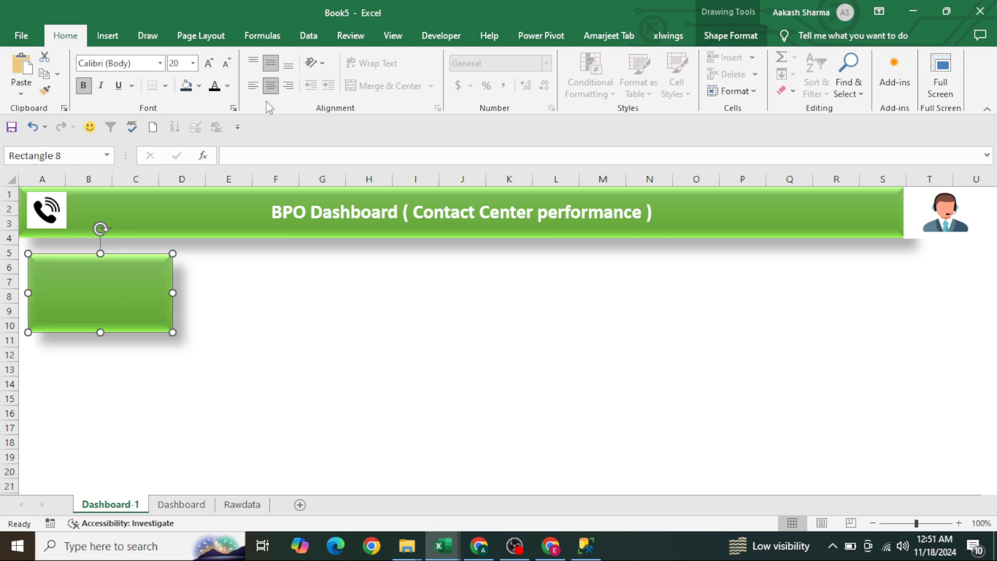
pyautogui.click(200, 86)
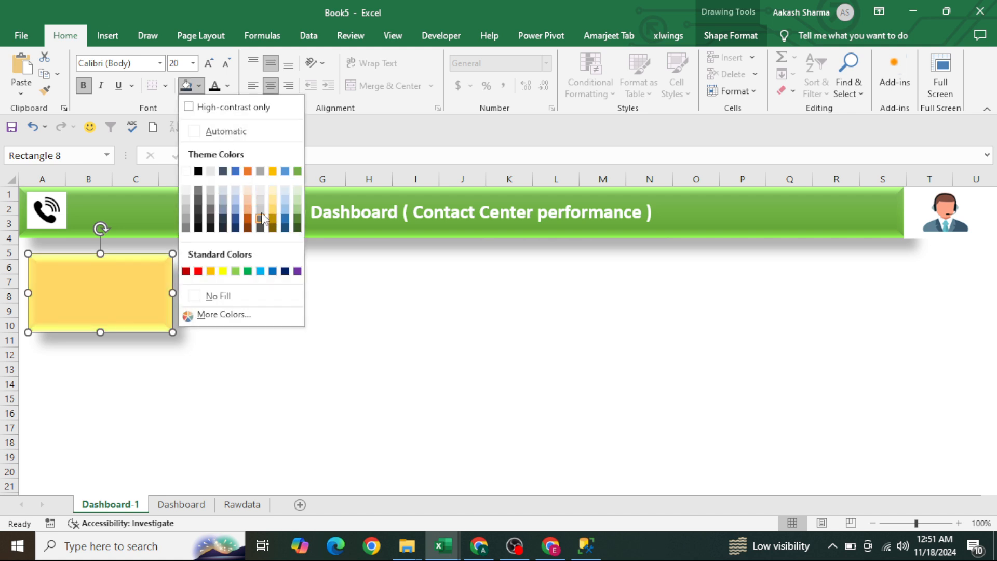
pyautogui.click(295, 213)
pyautogui.click(217, 285)
# Copy the light green card four times and space the copies in a row under the banner, out to column T
pyautogui.click(127, 303)
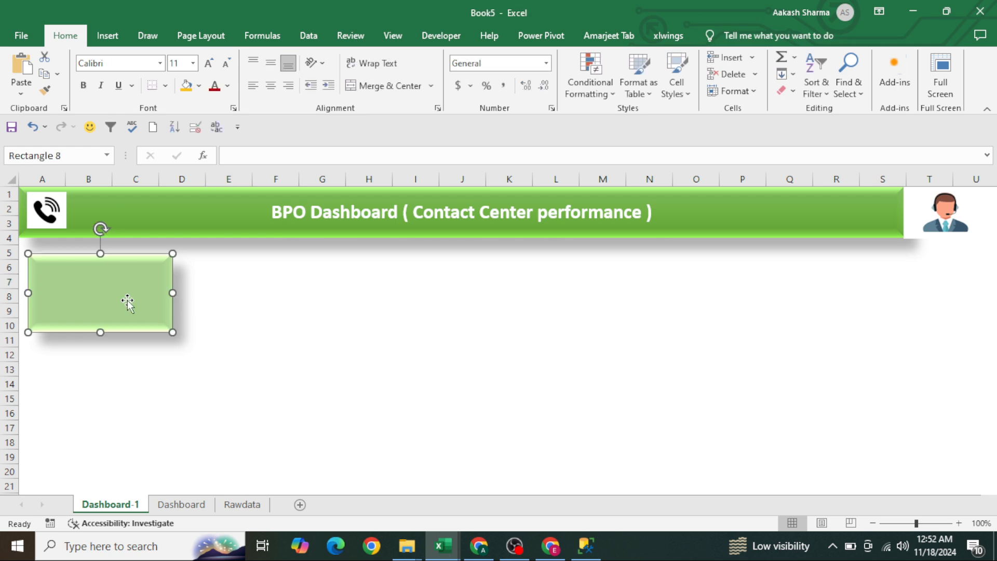
pyautogui.hotkey('ctrl', 'c')
pyautogui.click(254, 301)
pyautogui.hotkey('ctrl', 'v')
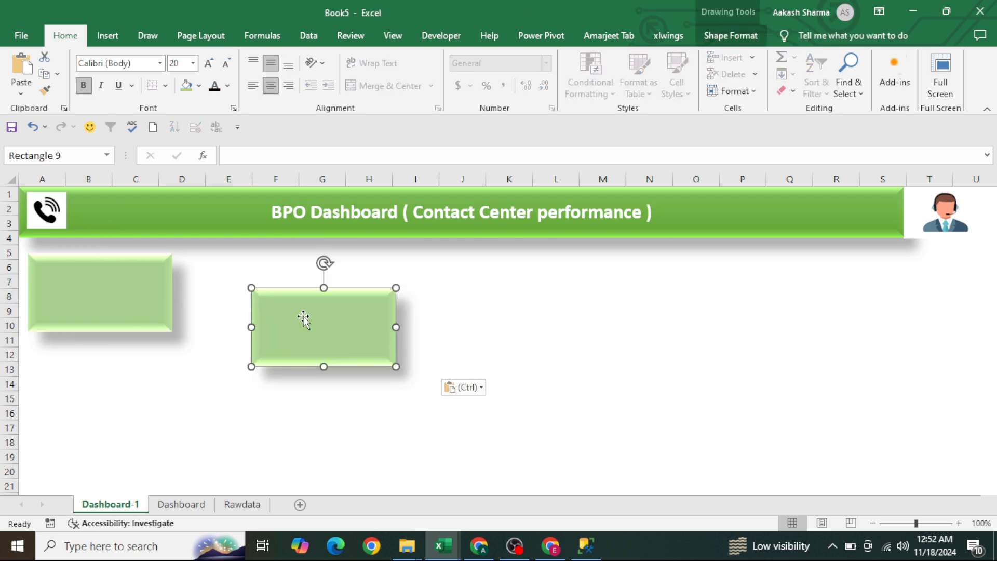
pyautogui.moveTo(303, 318); pyautogui.dragTo(879, 271)
pyautogui.hotkey('ctrl', 'd')
pyautogui.hotkey('ctrl', 'd')
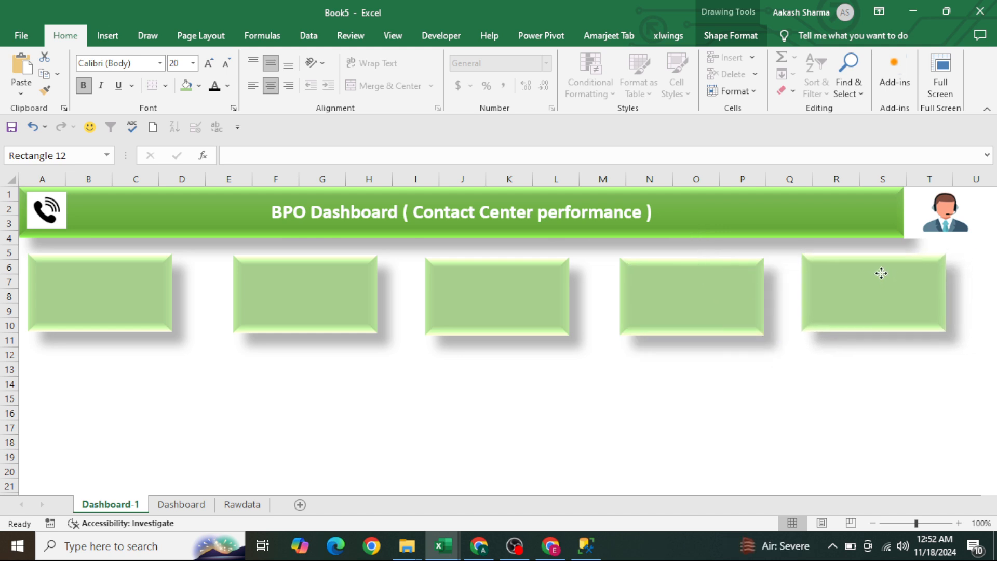
# Stretch the rightmost card wider and down past row 21 into a tall side panel, and fill it with dark green
pyautogui.moveTo(946, 293); pyautogui.dragTo(978, 292)
pyautogui.moveTo(892, 334); pyautogui.dragTo(890, 529)
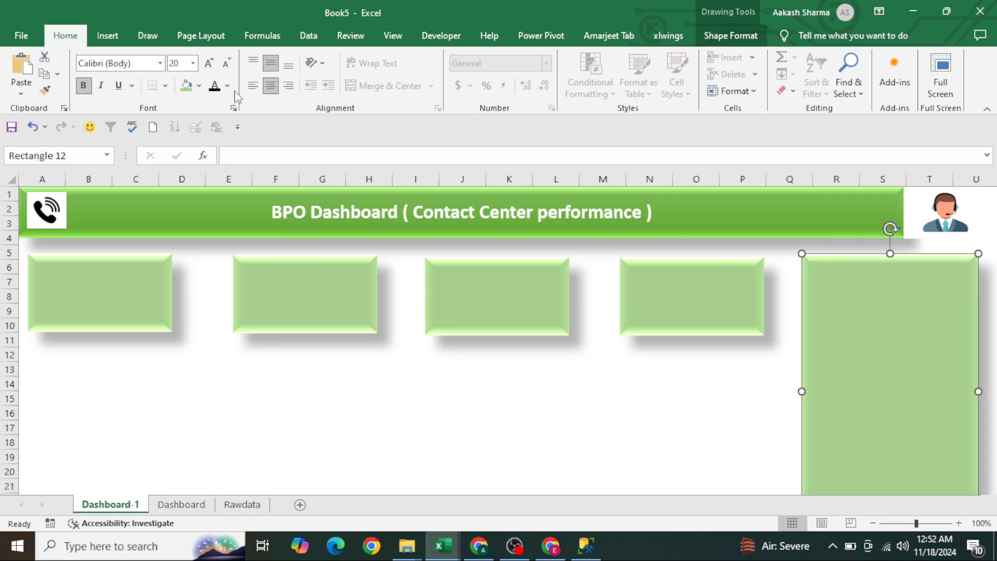
pyautogui.click(202, 87)
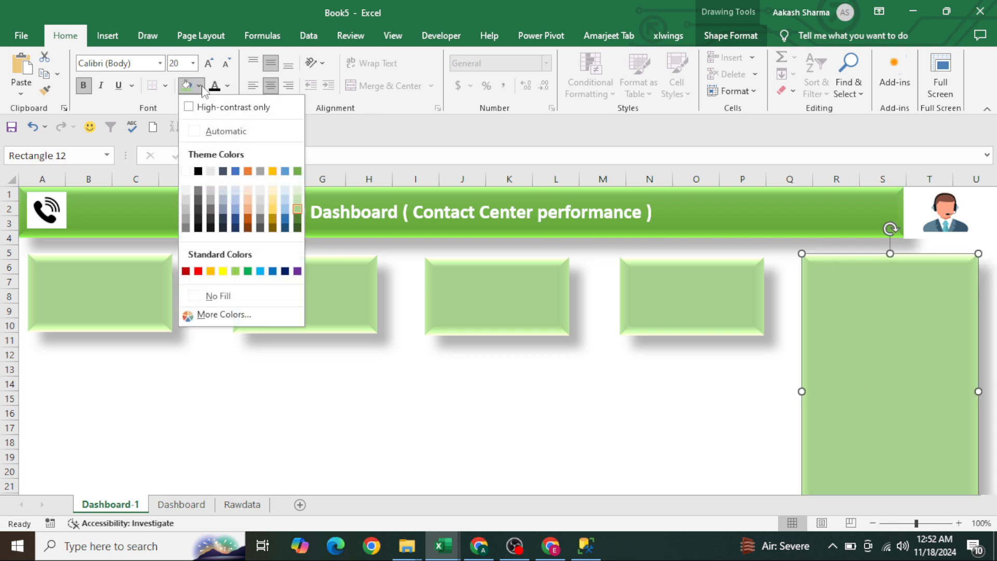
pyautogui.click(298, 218)
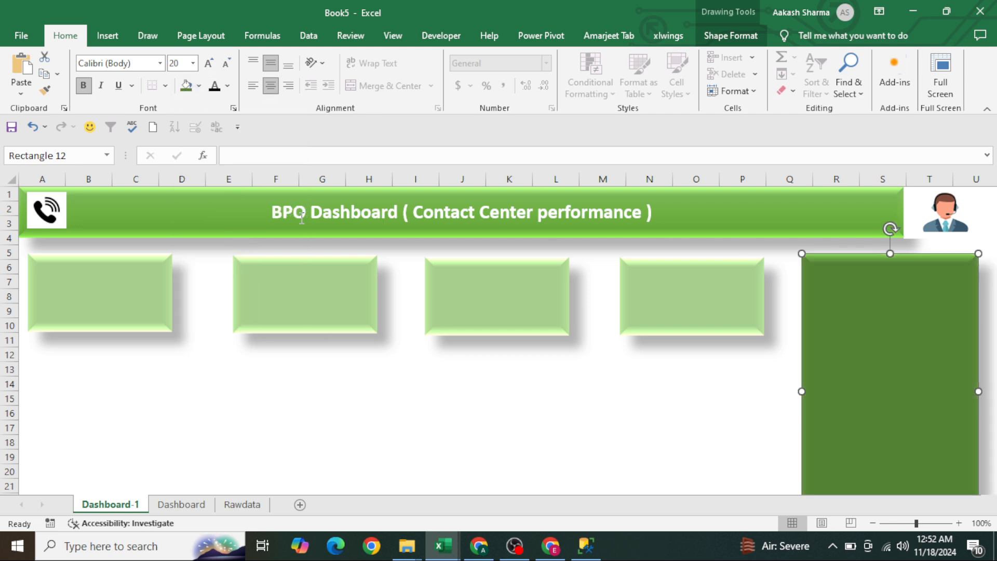
# Fill the title banner with the same dark green as the side panel
pyautogui.click(197, 212)
pyautogui.click(186, 86)
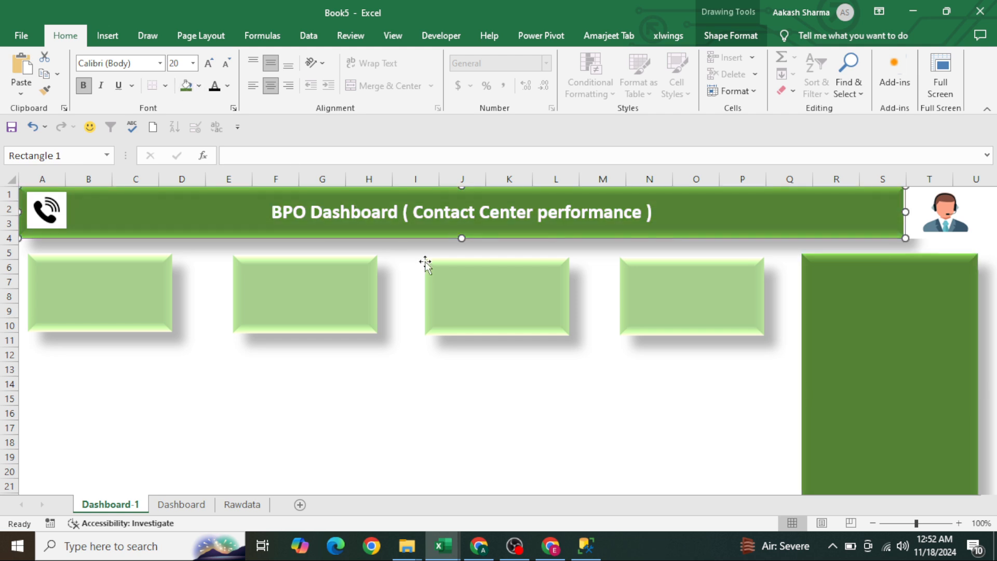
pyautogui.click(709, 441)
# Move the tall side panel up and slightly right so its top edge meets the banner's lower edge
pyautogui.click(830, 393)
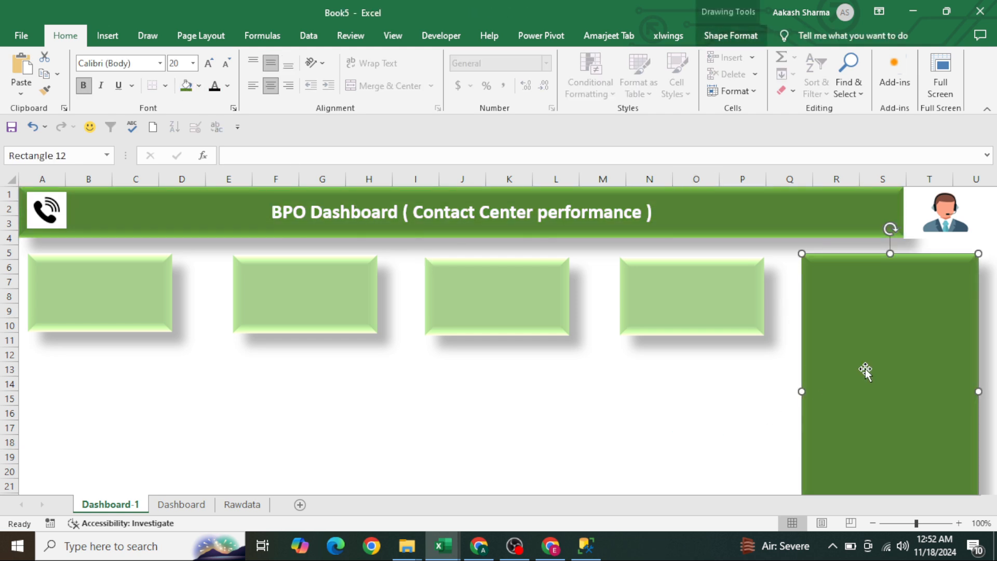
pyautogui.moveTo(865, 370)
pyautogui.mouseDown()
pyautogui.moveTo(863, 352)
pyautogui.moveTo(873, 354)
pyautogui.mouseUp()
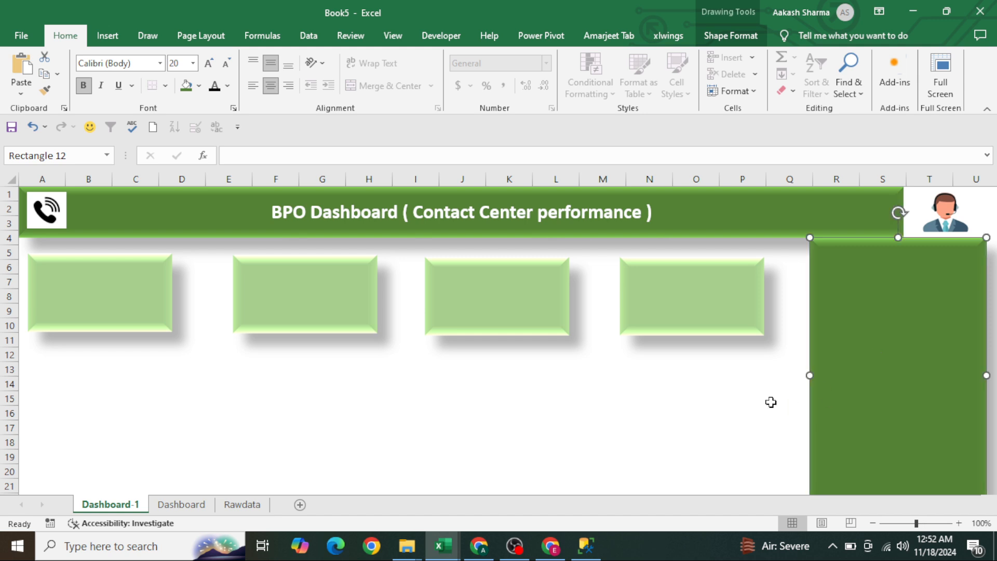
pyautogui.click(771, 399)
# Add a text box labelled "Total Call Allocated" across the upper part of the first card, centred and bold
pyautogui.click(152, 320)
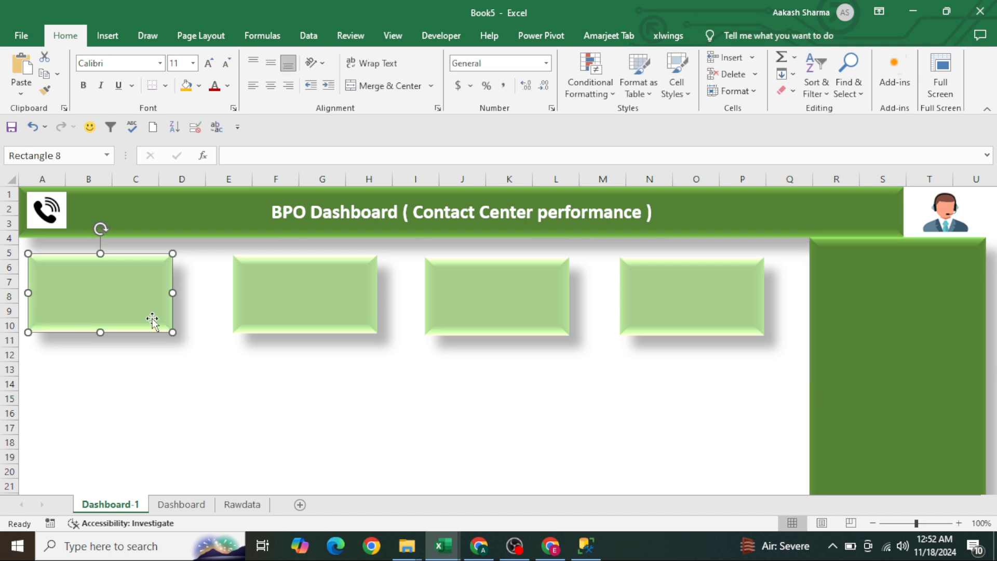
pyautogui.click(730, 36)
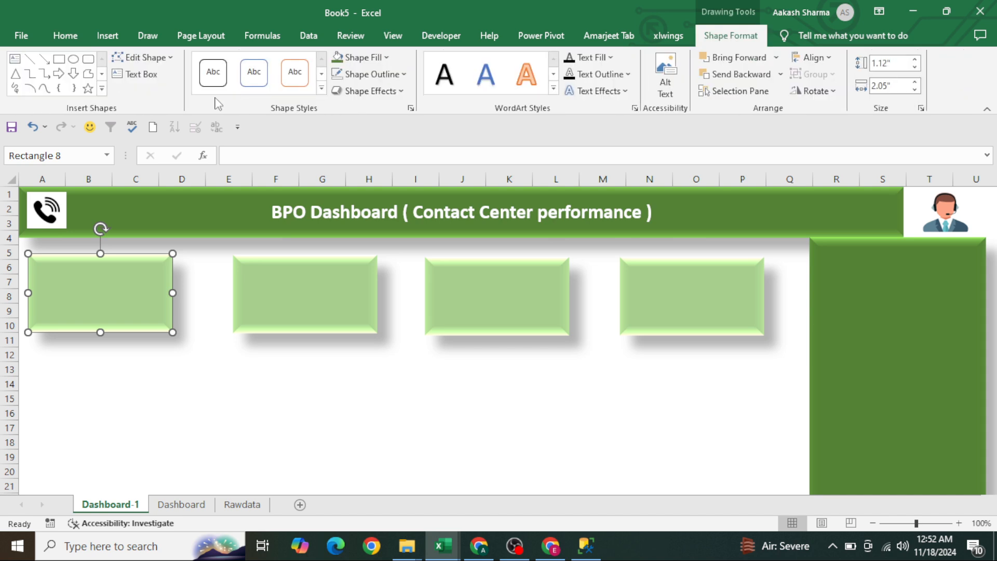
pyautogui.click(145, 75)
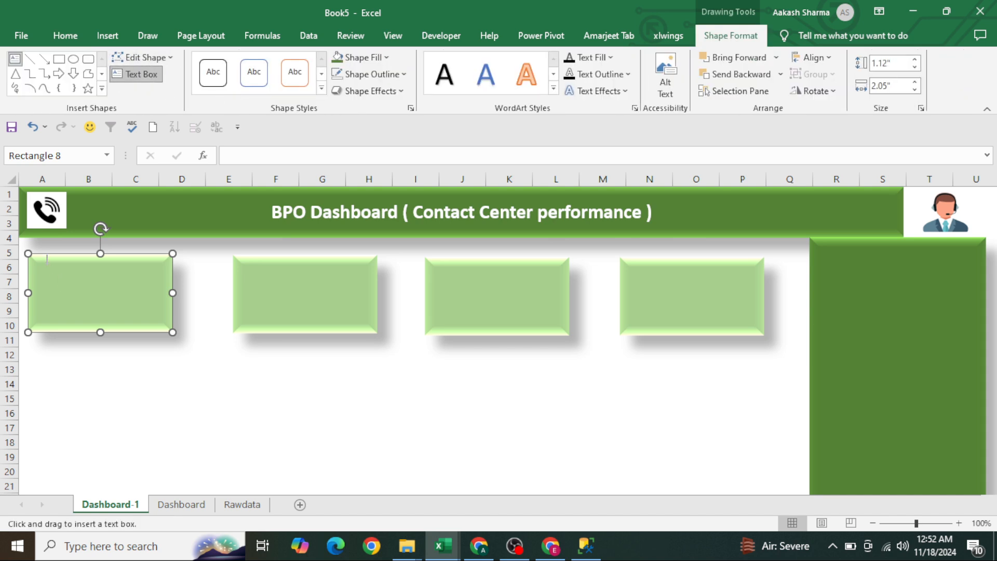
pyautogui.moveTo(45, 261); pyautogui.dragTo(156, 275)
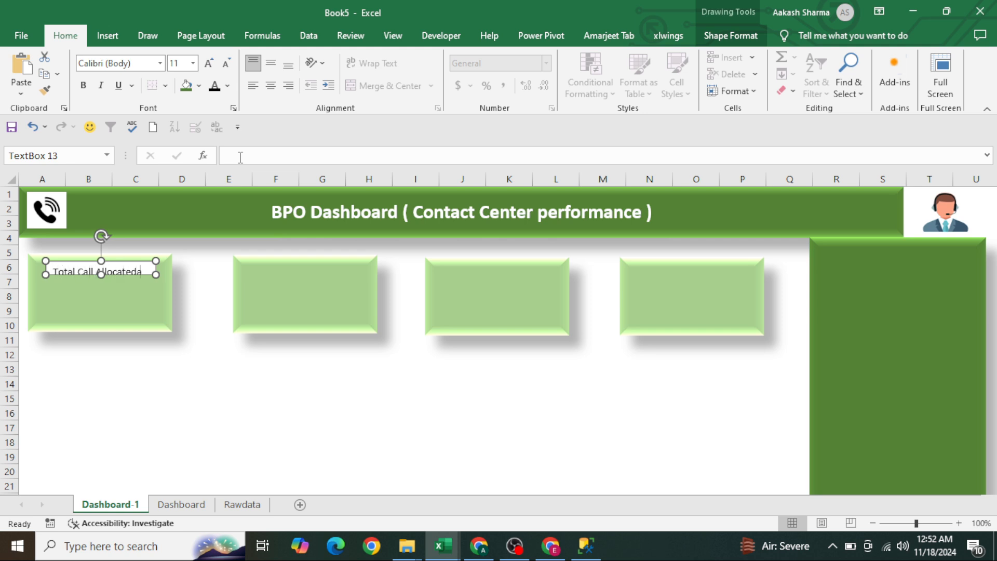
pyautogui.press('BackSpace')
pyautogui.hotkey('ctrl', 'a')
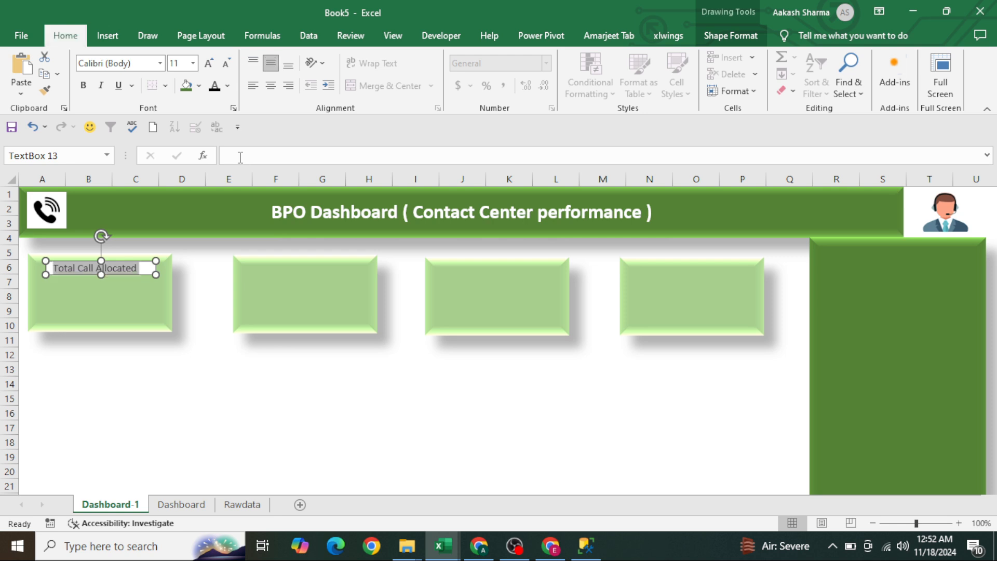
pyautogui.hotkey('ctrl', 'e')
pyautogui.hotkey('ctrl', 'b')
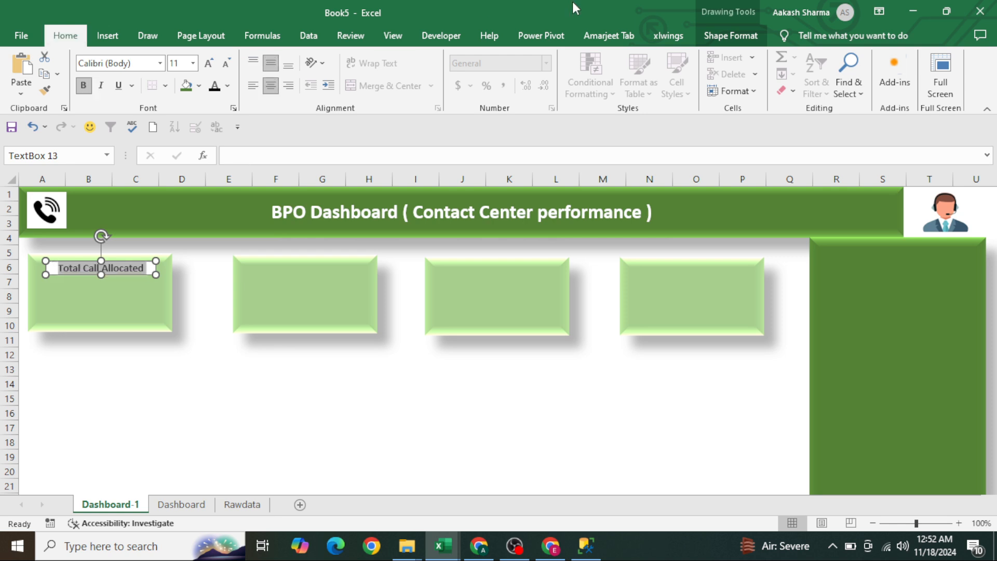
# Remove the fill and outline from the "Total Call Allocated" text box
pyautogui.click(706, 36)
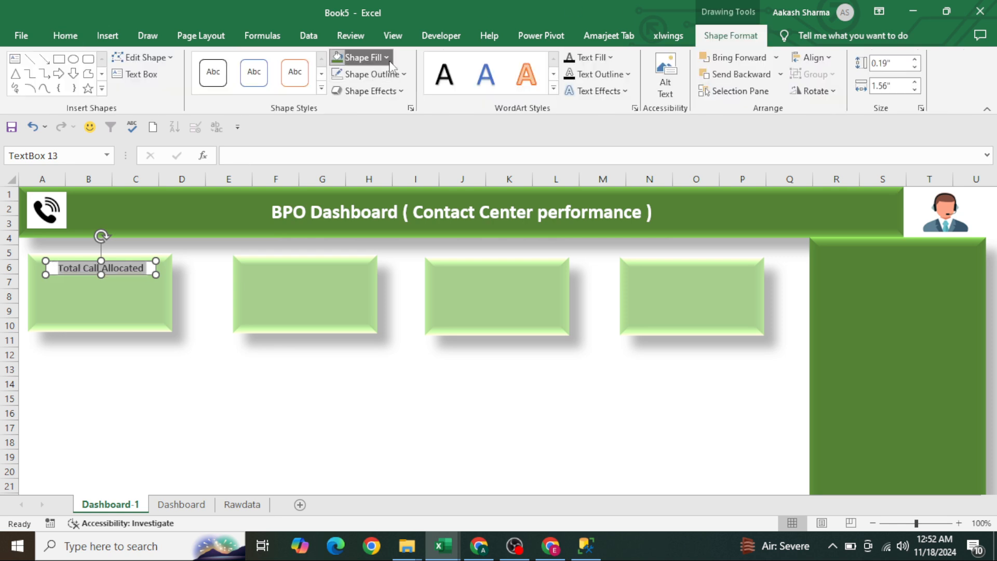
pyautogui.click(361, 57)
pyautogui.click(372, 266)
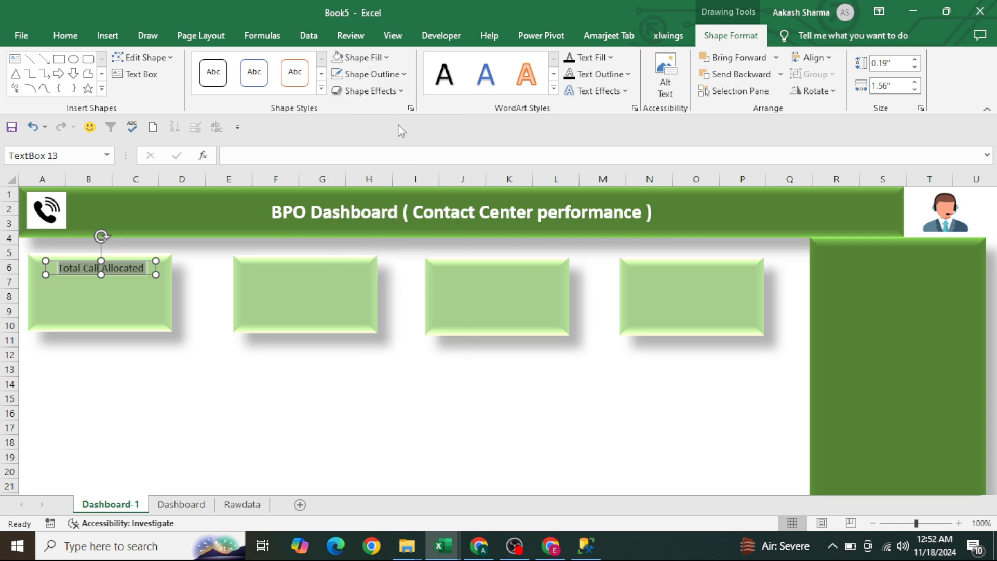
pyautogui.click(370, 74)
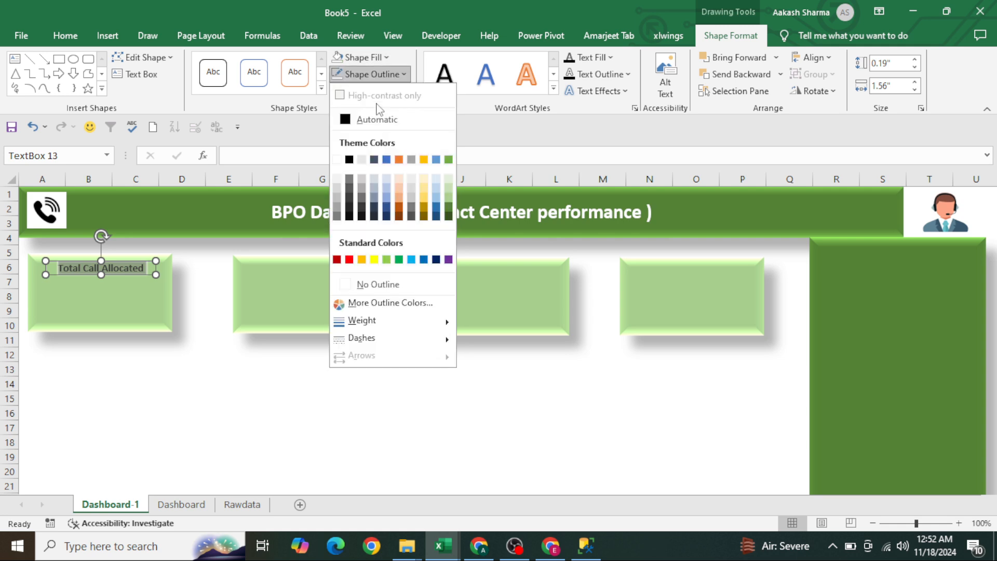
pyautogui.click(368, 283)
pyautogui.click(216, 403)
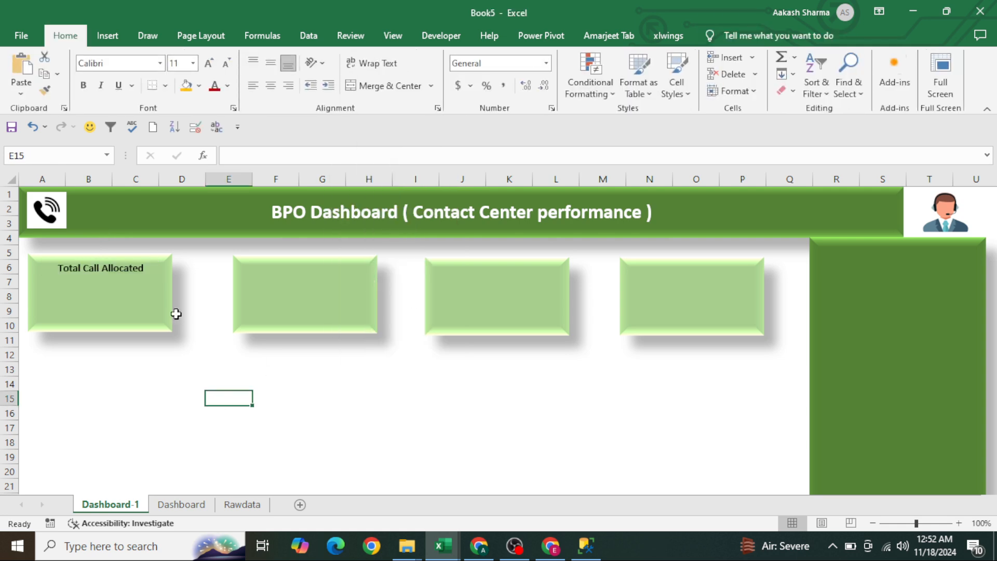
# Duplicate the first card's label onto the second card and change its text to "Total Call Handled"
pyautogui.click(118, 315)
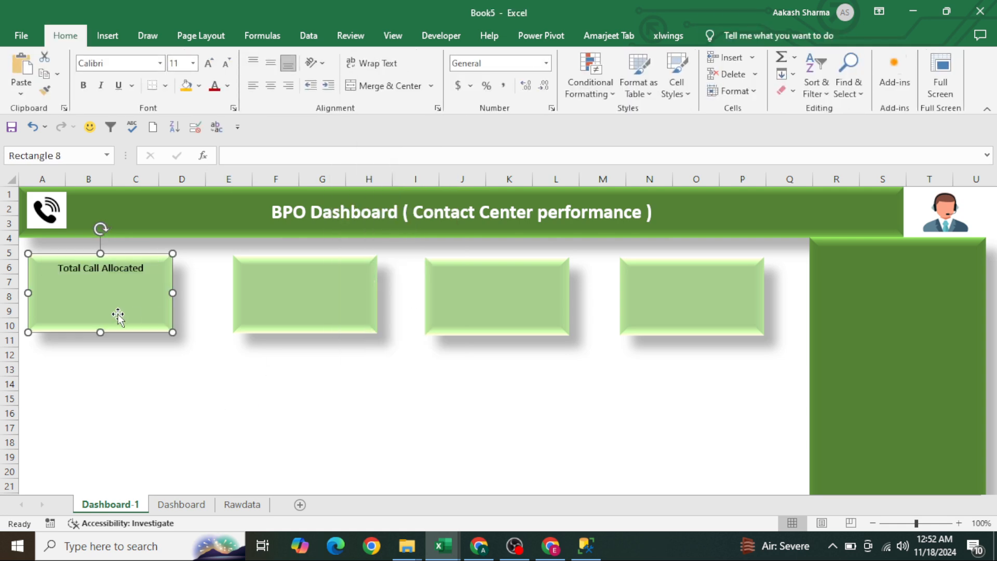
pyautogui.click(113, 267)
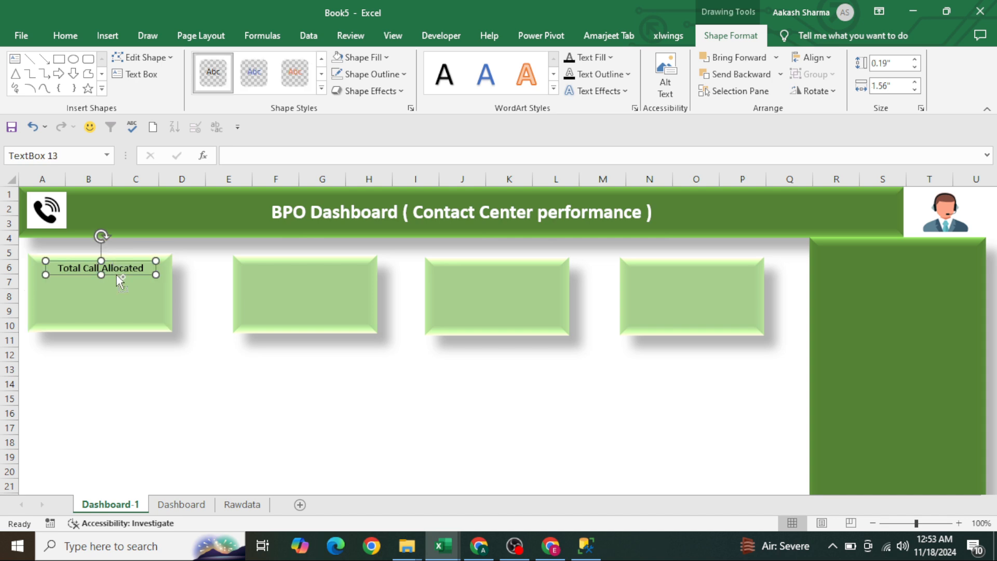
pyautogui.hotkey('ctrl', 'd')
pyautogui.moveTo(135, 291); pyautogui.dragTo(314, 272)
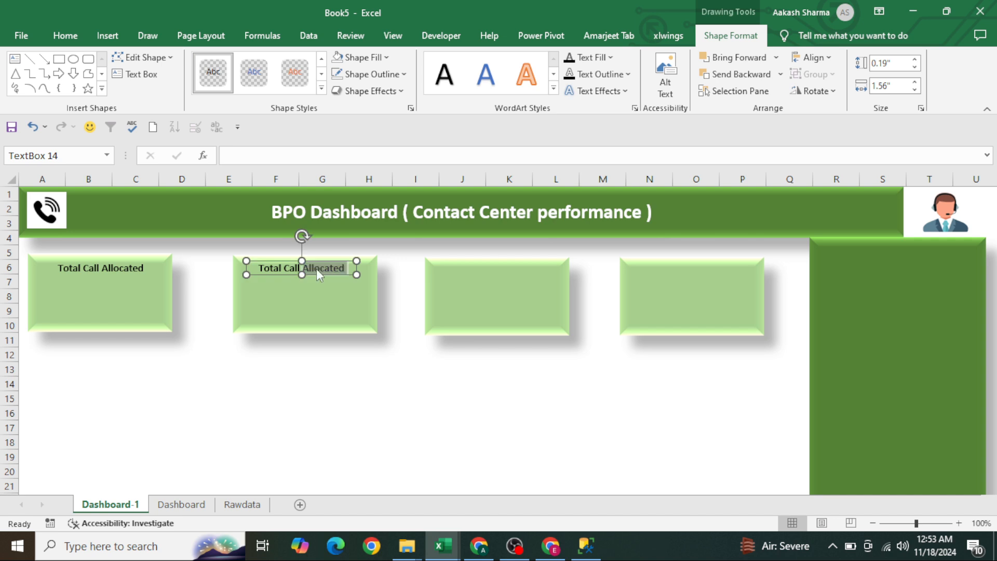
pyautogui.write('Handled')
# Paste a copy of the label centred on the third card and change its text to "Total Call Abandand"
pyautogui.click(478, 290)
pyautogui.hotkey('ctrl', 'v')
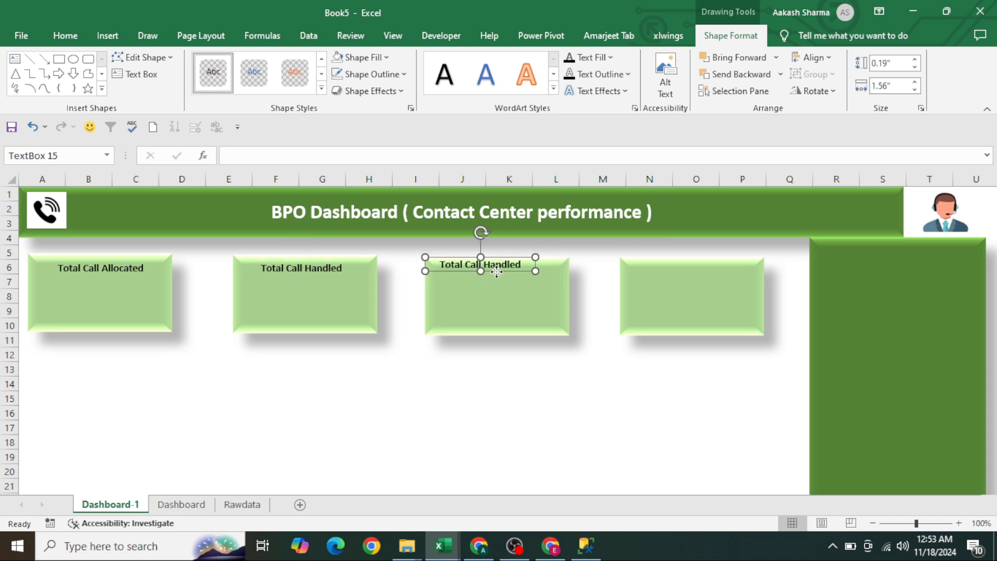
pyautogui.moveTo(496, 272); pyautogui.dragTo(513, 275)
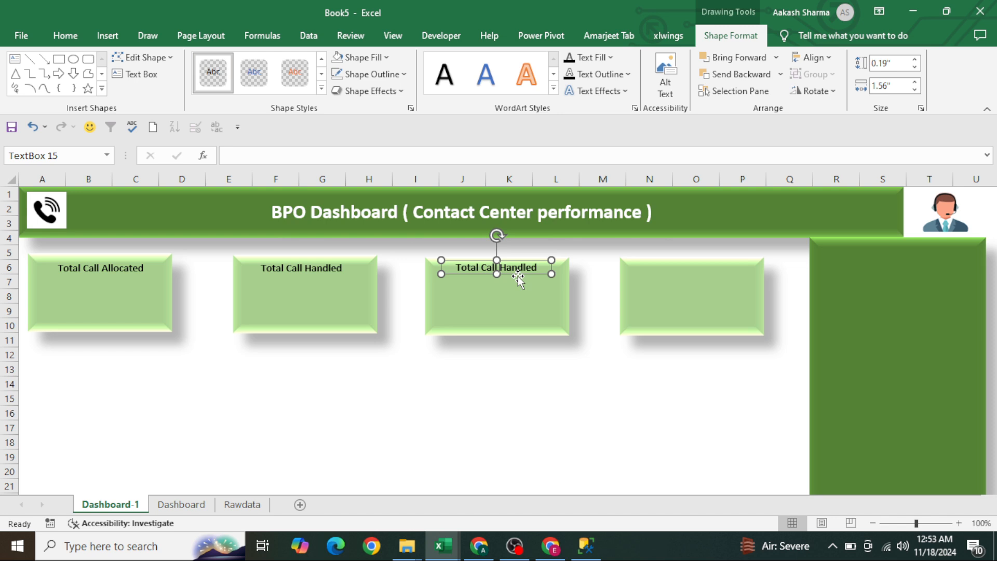
pyautogui.hotkey('ctrl', 'BackSpace')
pyautogui.write('Abbandand')
pyautogui.click(556, 280)
pyautogui.click(517, 272)
pyautogui.click(510, 268)
pyautogui.press('BackSpace')
pyautogui.click(519, 288)
pyautogui.click(518, 273)
# Paste a copy of the label centred on the fourth card and change its text to "Total Handle Time"
pyautogui.click(705, 309)
pyautogui.hotkey('ctrl', 'v')
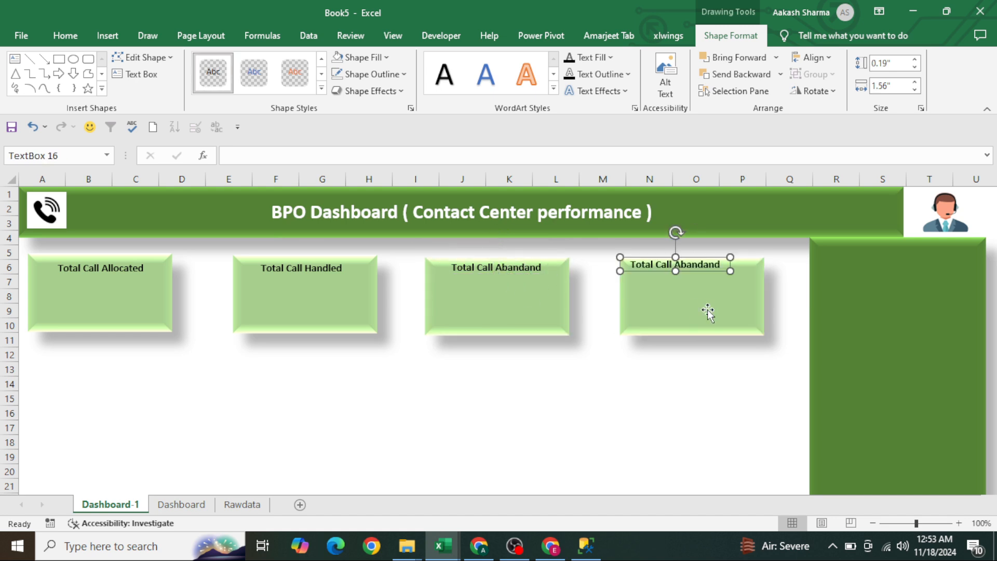
pyautogui.moveTo(682, 271); pyautogui.dragTo(703, 277)
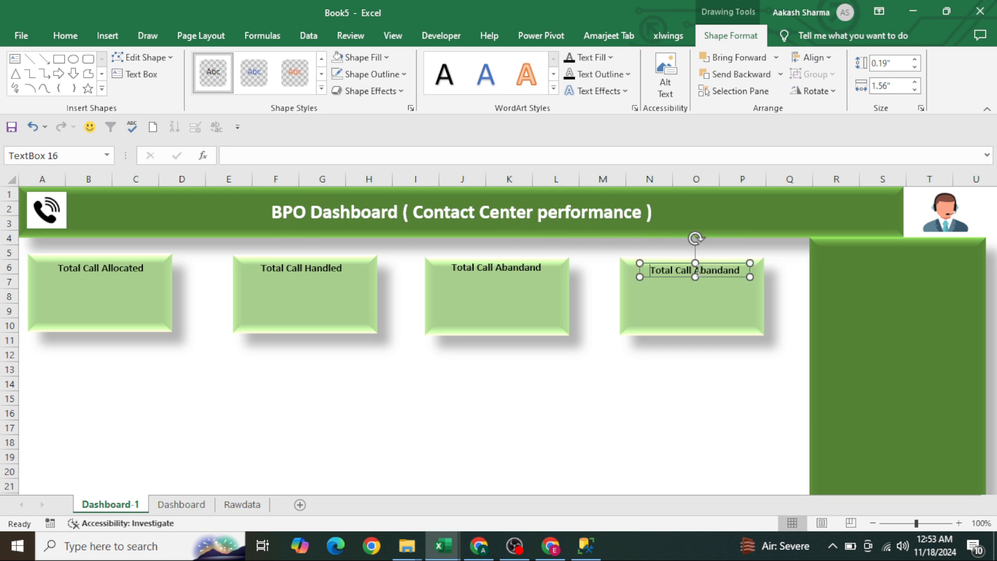
pyautogui.hotkey('shift', 'End')
pyautogui.press('Delete')
pyautogui.write('Total H')
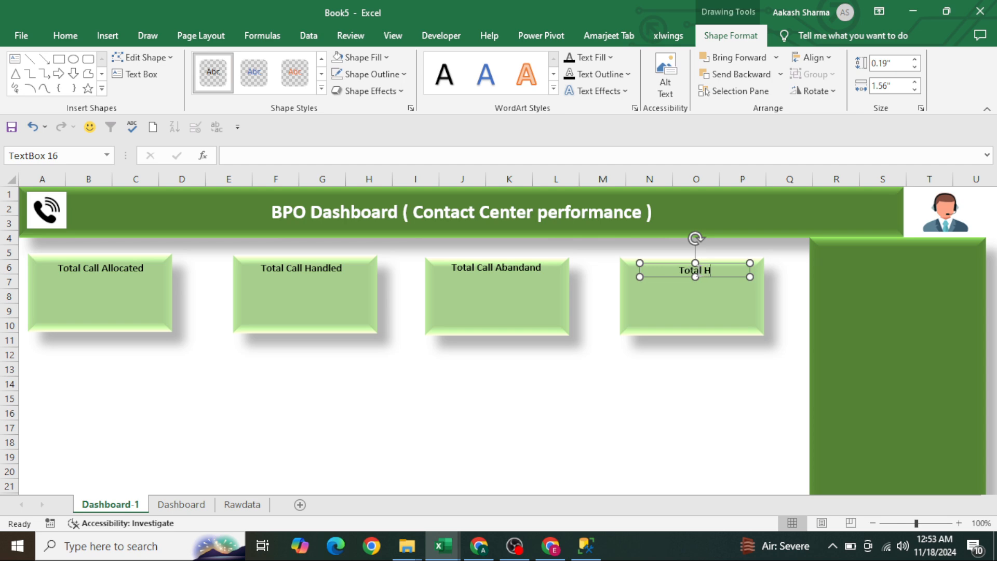
pyautogui.write('andle Time')
pyautogui.click(581, 357)
# Review the column headers on the Rawdata sheet, and return to the Dashboard-1 sheet
pyautogui.hotkey('ctrl', 'pagedown')
pyautogui.hotkey('ctrl', 'pagedown')
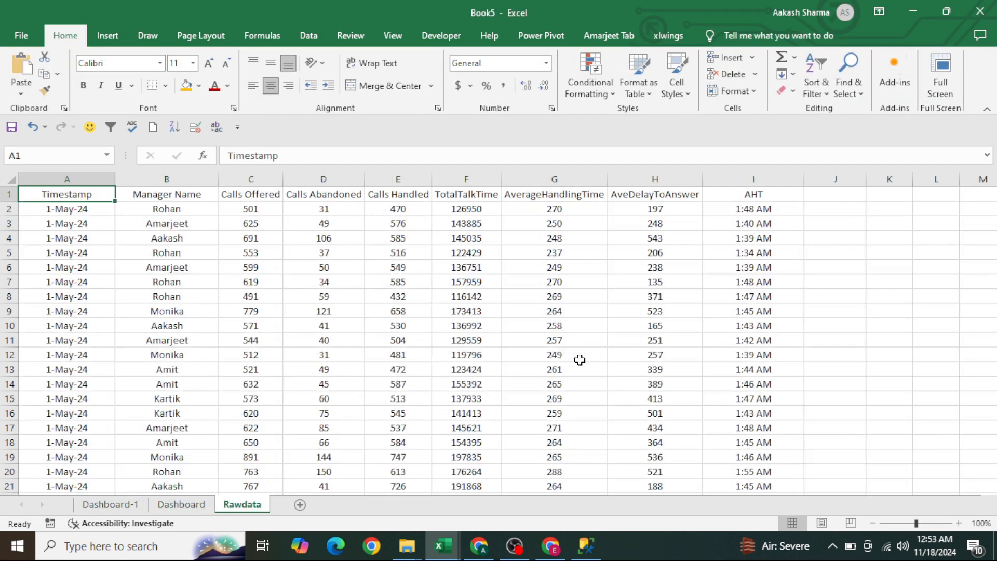
pyautogui.hotkey('ctrl', 'Right')
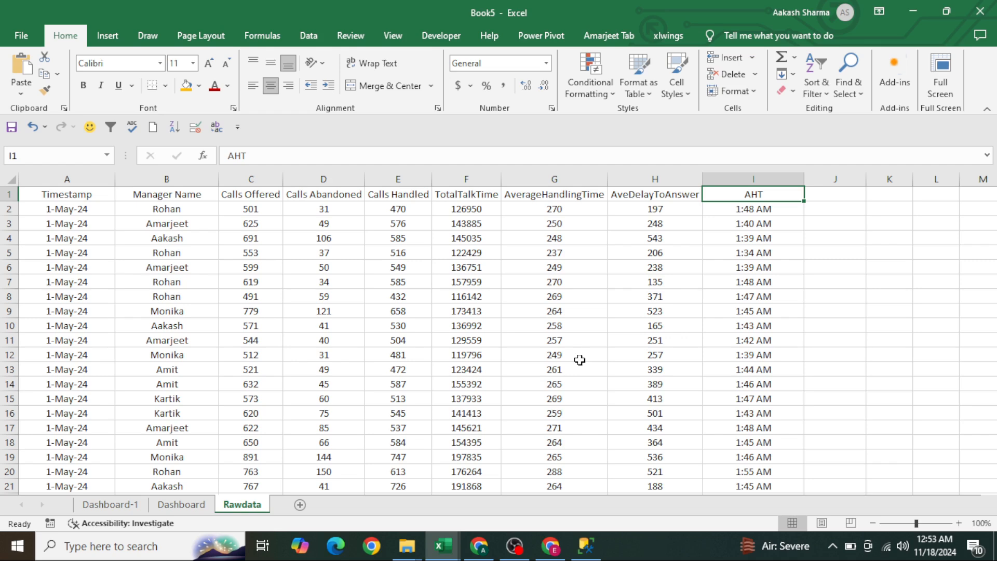
pyautogui.hotkey('ctrl', 'Left')
pyautogui.hotkey('ctrl', 'Right')
pyautogui.hotkey('ctrl', 'pageup')
pyautogui.hotkey('ctrl', 'pageup')
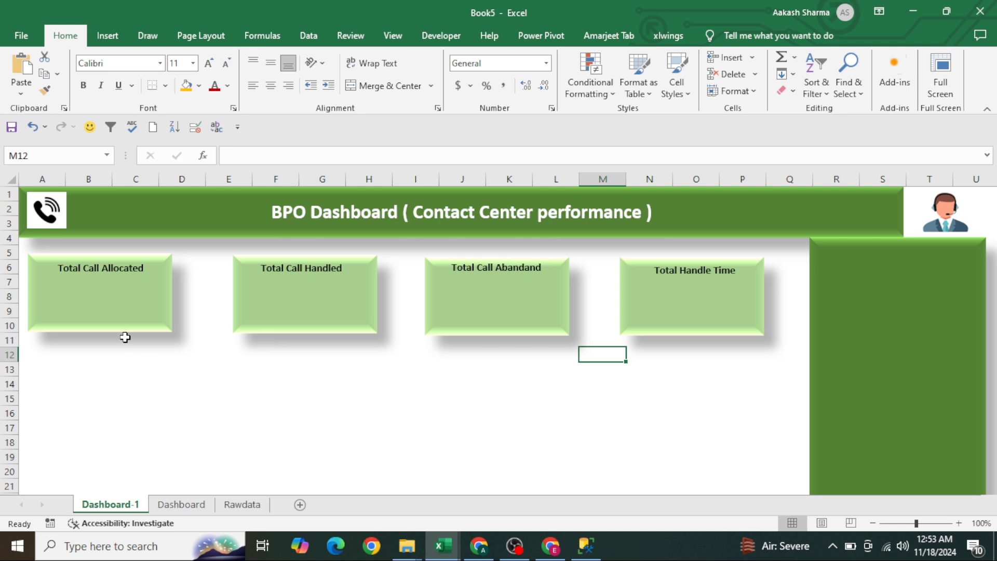
# Search the online pictures for "Offer call icons"
pyautogui.click(97, 42)
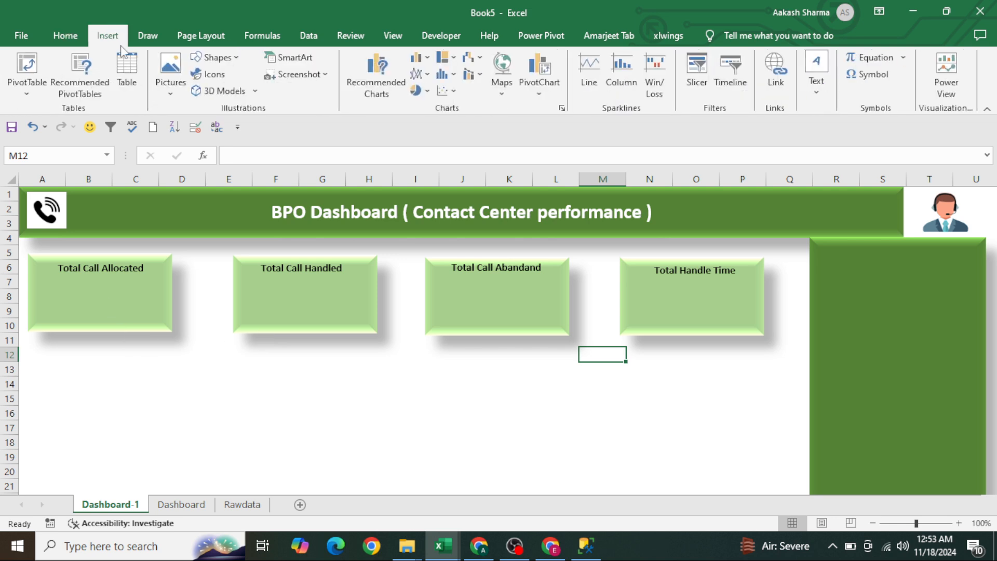
pyautogui.click(181, 96)
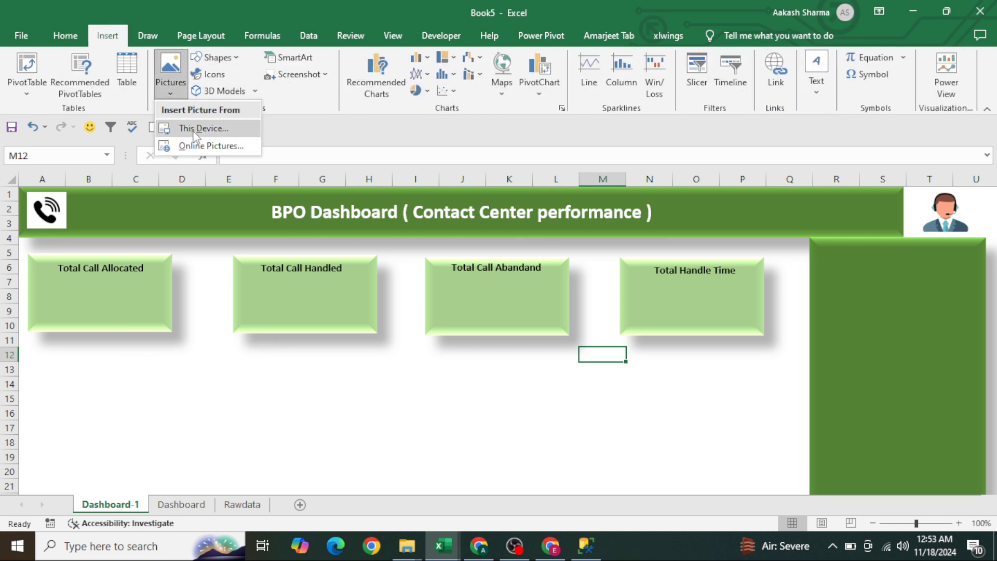
pyautogui.click(193, 145)
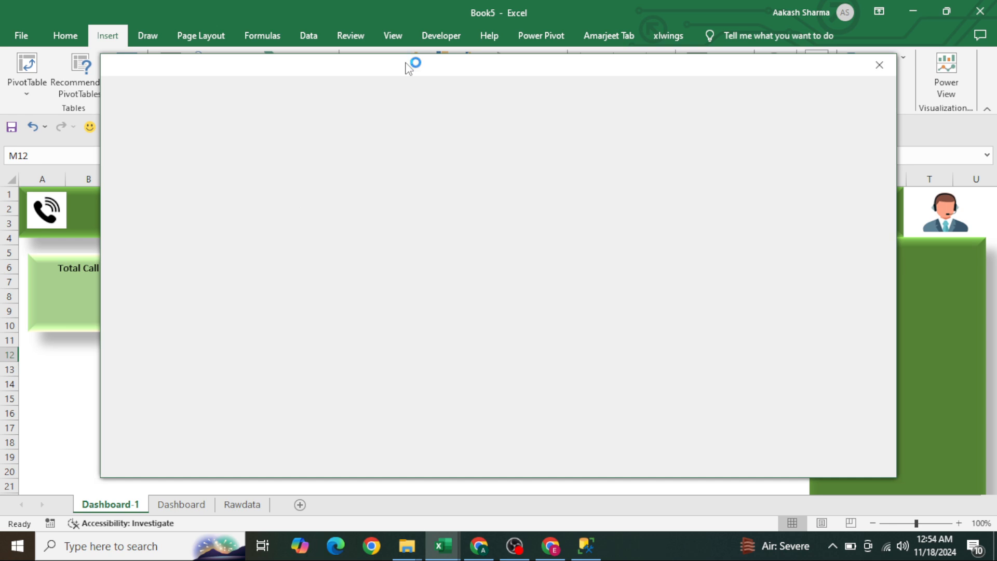
pyautogui.moveTo(407, 67); pyautogui.dragTo(521, 40)
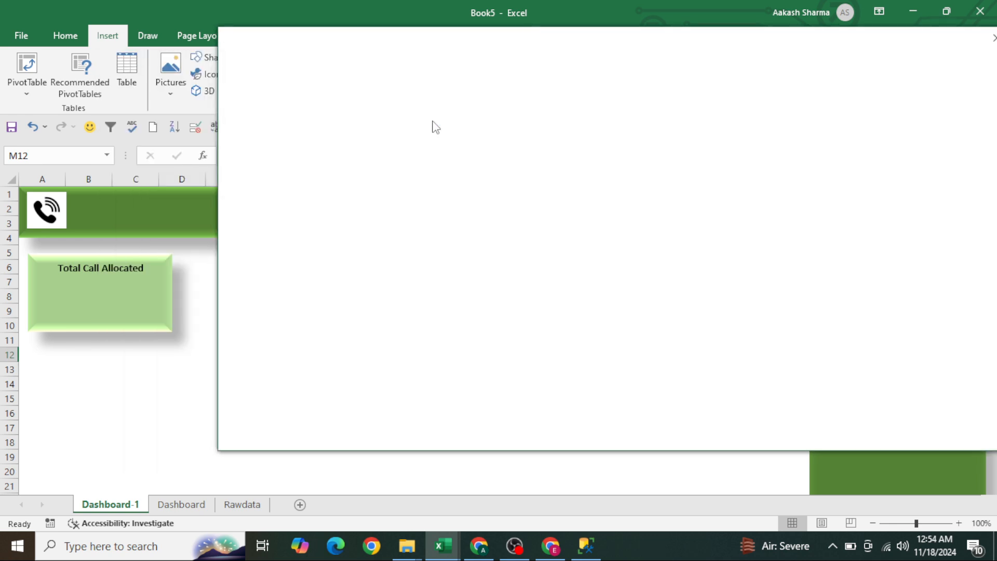
pyautogui.write('Offer call icons')
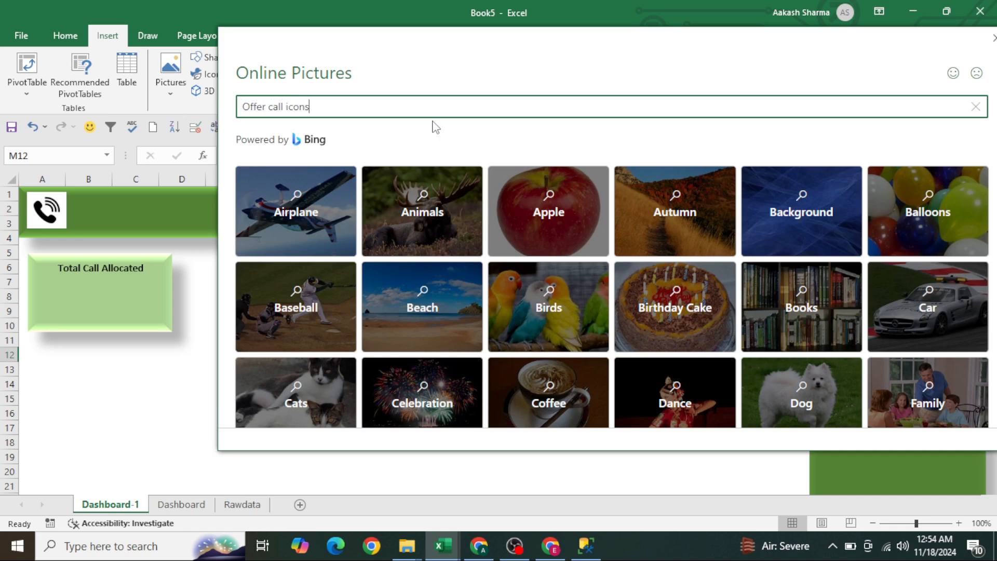
pyautogui.press('Return')
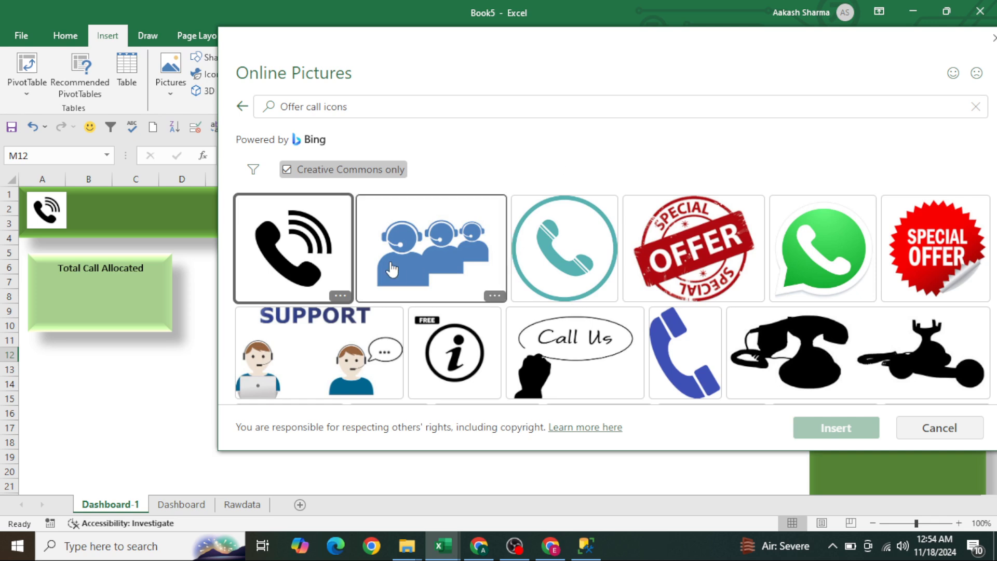
# Insert the blue telephone handset picture from the search results into the sheet
pyautogui.scroll(-4, 630, 316)
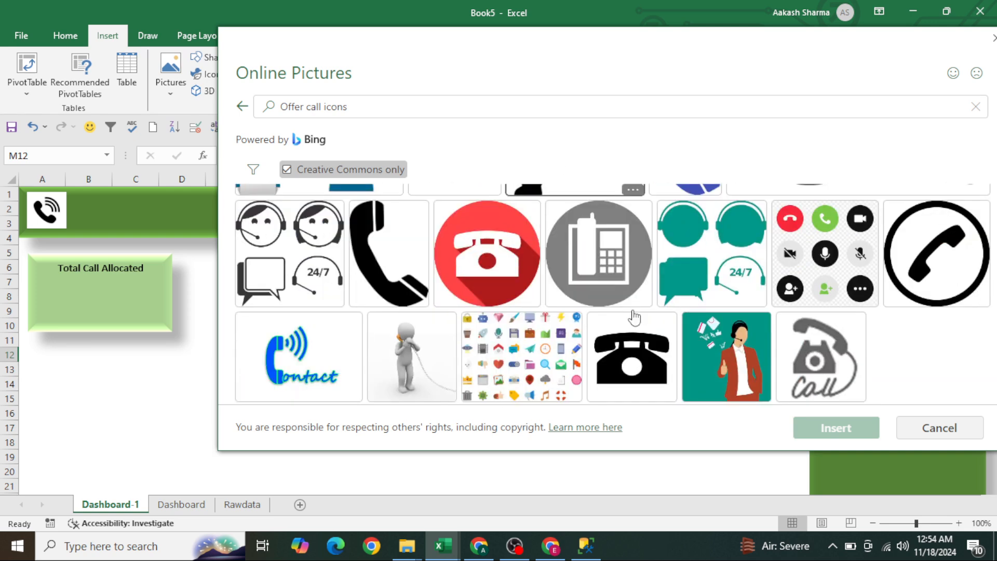
pyautogui.scroll(4, 633, 316)
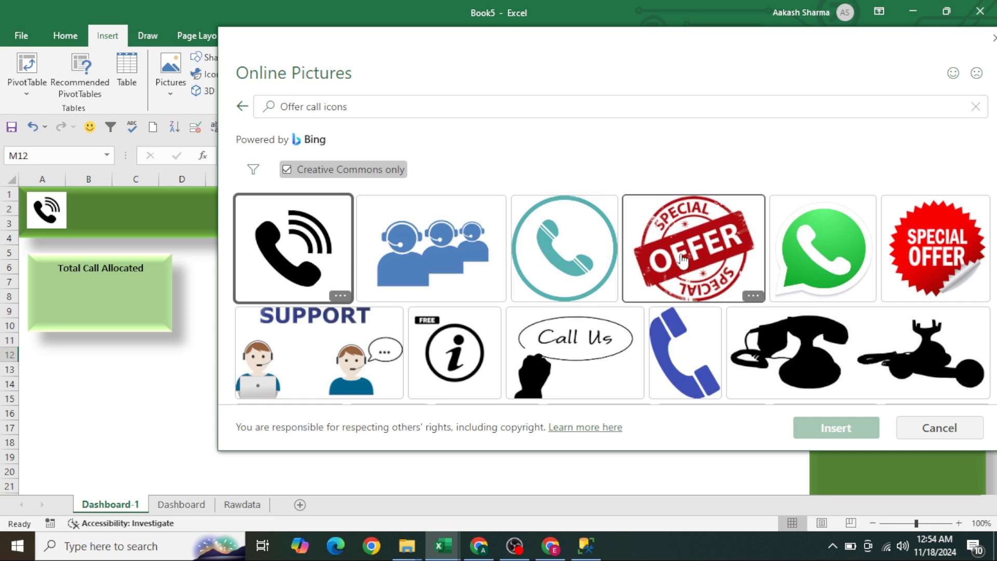
pyautogui.scroll(-3, 702, 306)
pyautogui.click(685, 229)
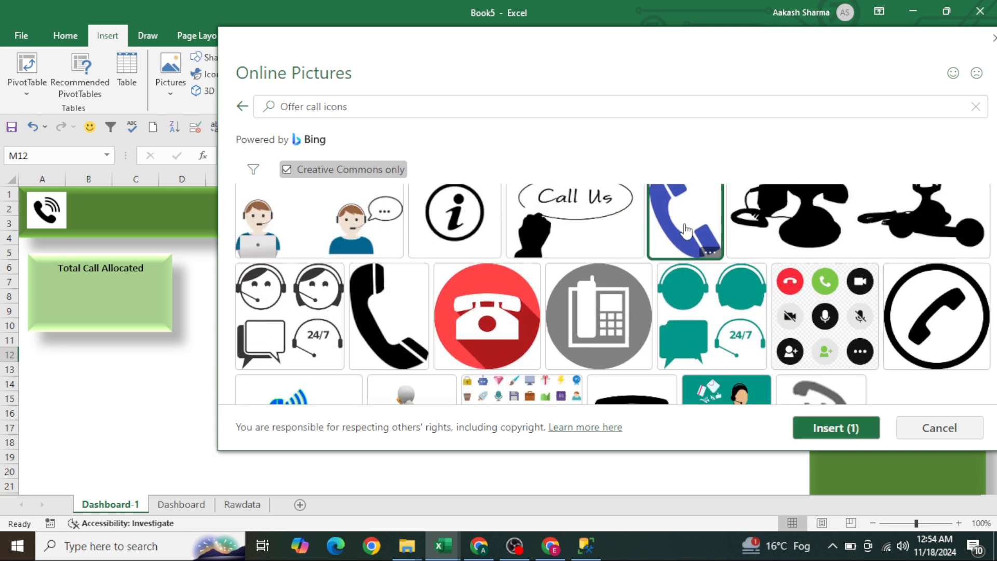
pyautogui.click(836, 427)
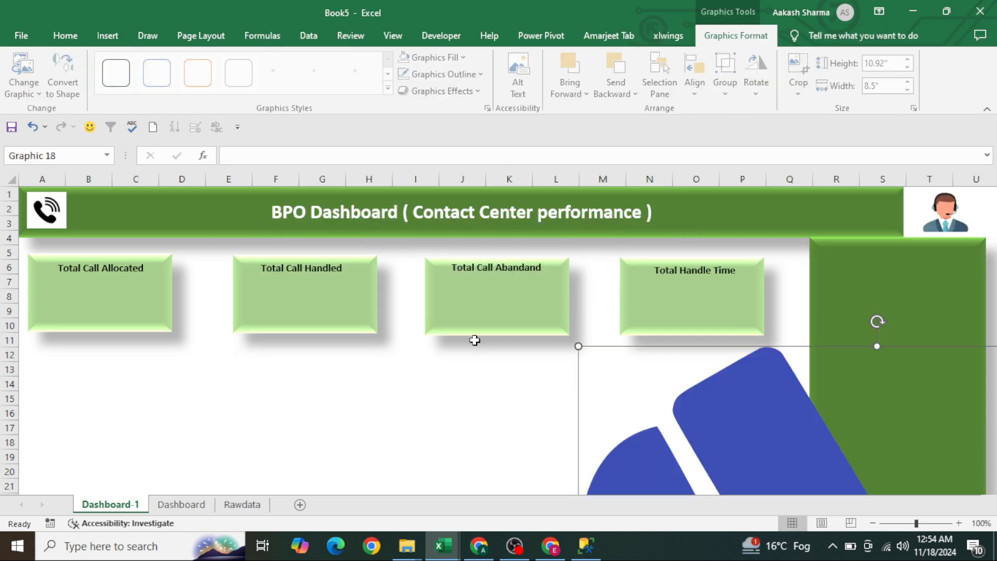
# Shrink the blue handset picture in stages until it fits on screen, and move it up over the Total Call Handled card
pyautogui.moveTo(624, 433); pyautogui.dragTo(416, 376)
pyautogui.moveTo(758, 415); pyautogui.dragTo(440, 322)
pyautogui.moveTo(249, 240); pyautogui.dragTo(338, 354)
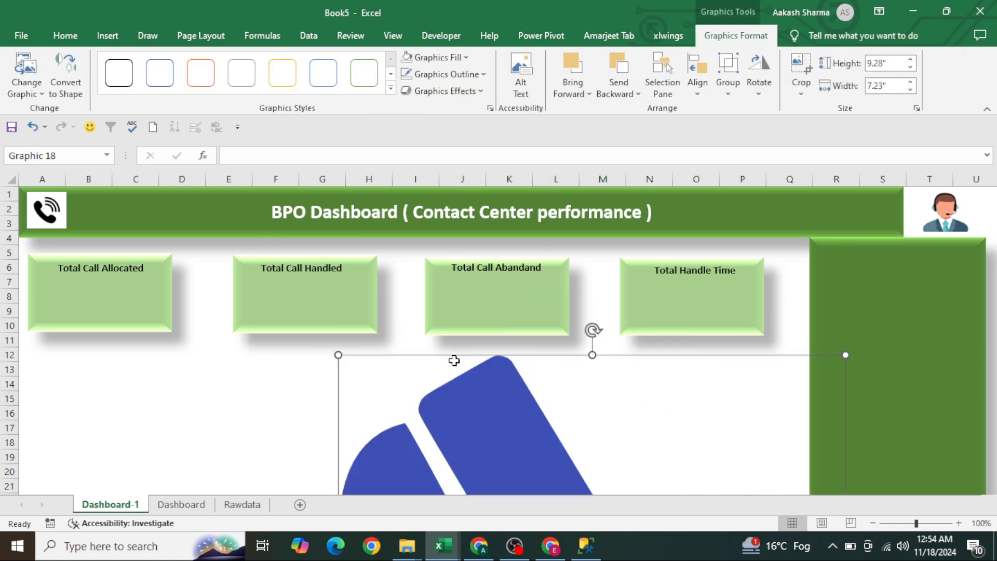
pyautogui.moveTo(513, 393); pyautogui.dragTo(323, 261)
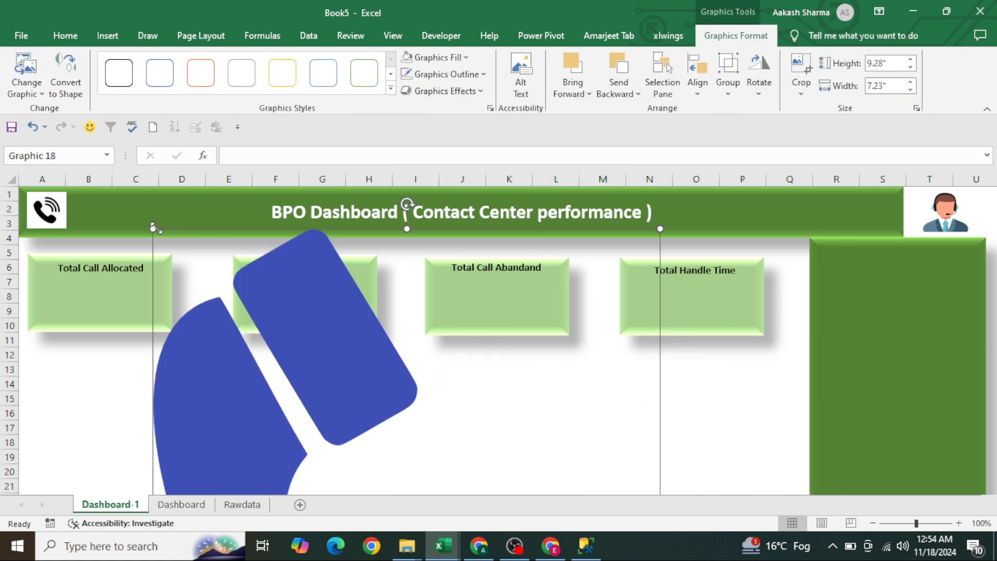
pyautogui.moveTo(154, 227); pyautogui.dragTo(291, 393)
pyautogui.moveTo(467, 443); pyautogui.dragTo(280, 262)
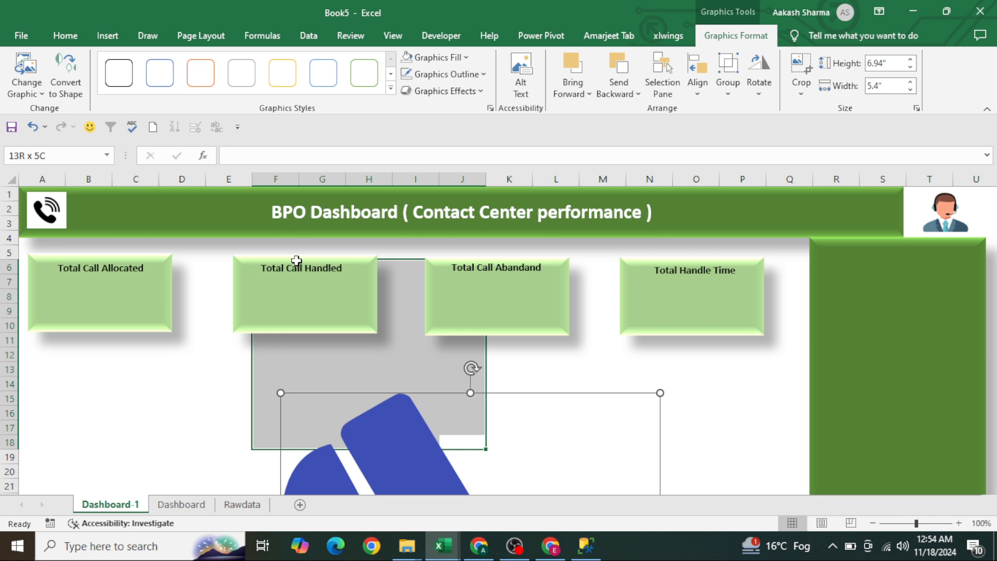
pyautogui.click(378, 412)
pyautogui.moveTo(383, 446); pyautogui.dragTo(277, 242)
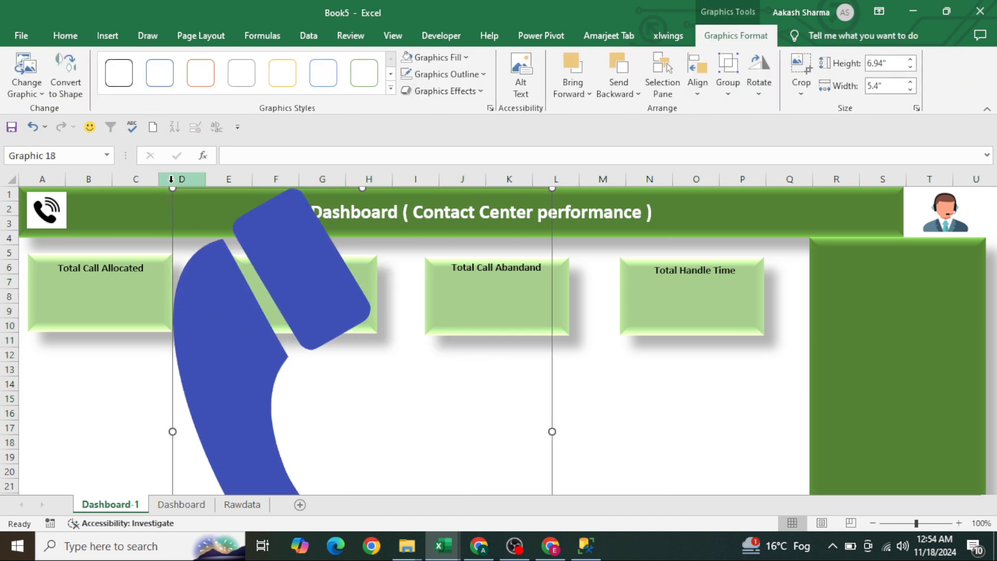
pyautogui.moveTo(174, 187); pyautogui.dragTo(346, 320)
pyautogui.moveTo(429, 467); pyautogui.dragTo(321, 208)
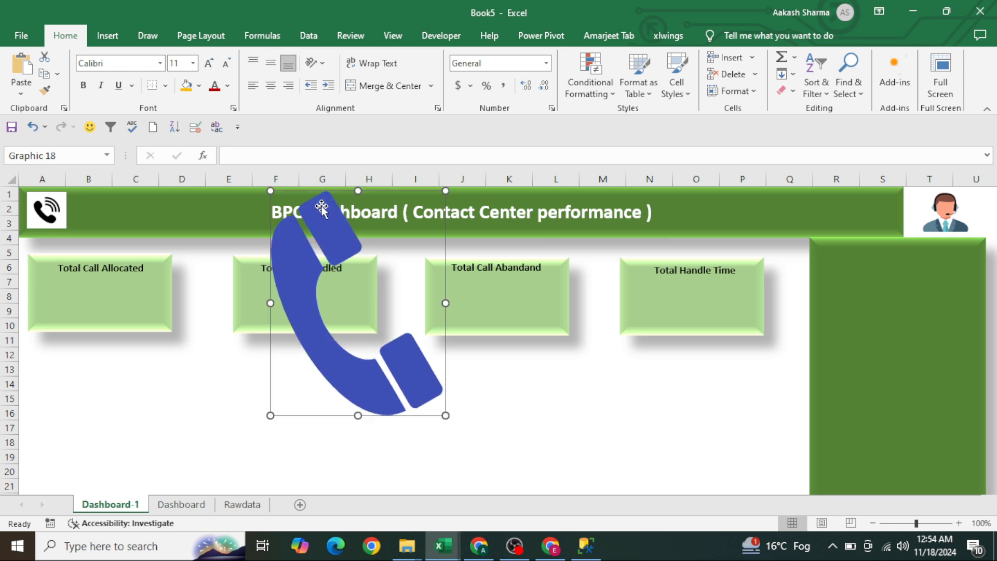
# Try the handset picture at a smaller size, about 2.74" high and 2.14" wide, flipped and rotated upside down
pyautogui.moveTo(270, 190); pyautogui.dragTo(357, 223)
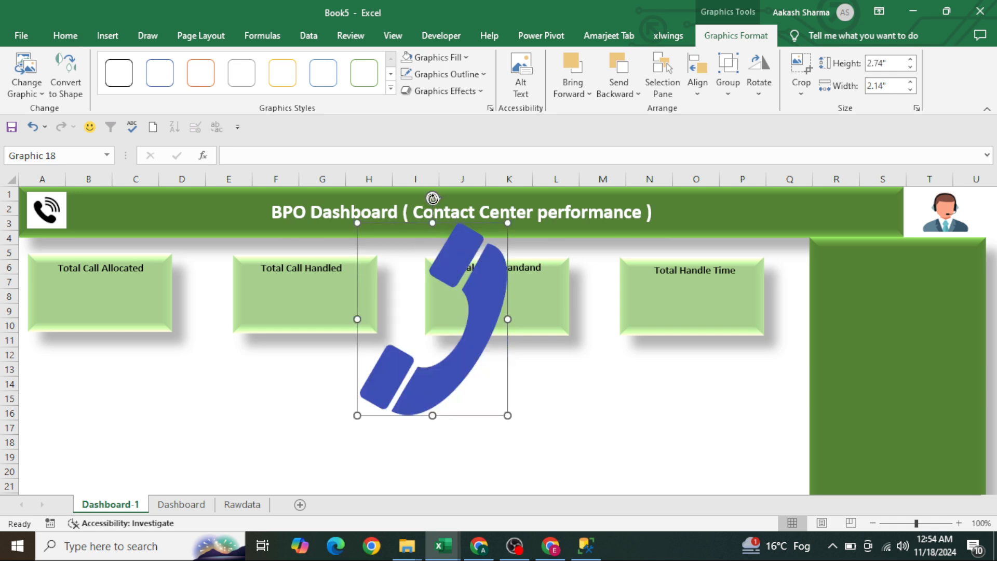
pyautogui.moveTo(433, 198); pyautogui.dragTo(415, 441)
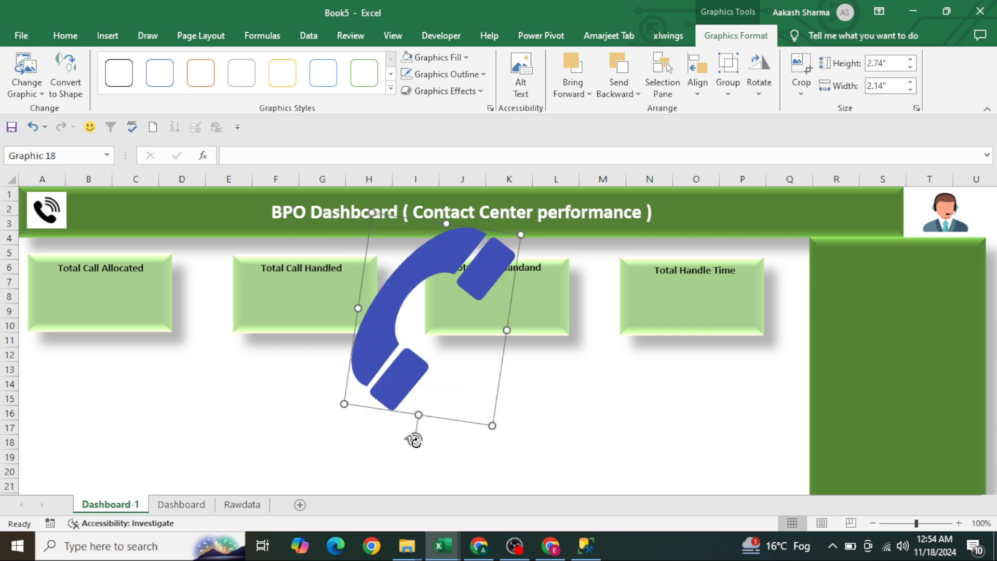
pyautogui.click(556, 410)
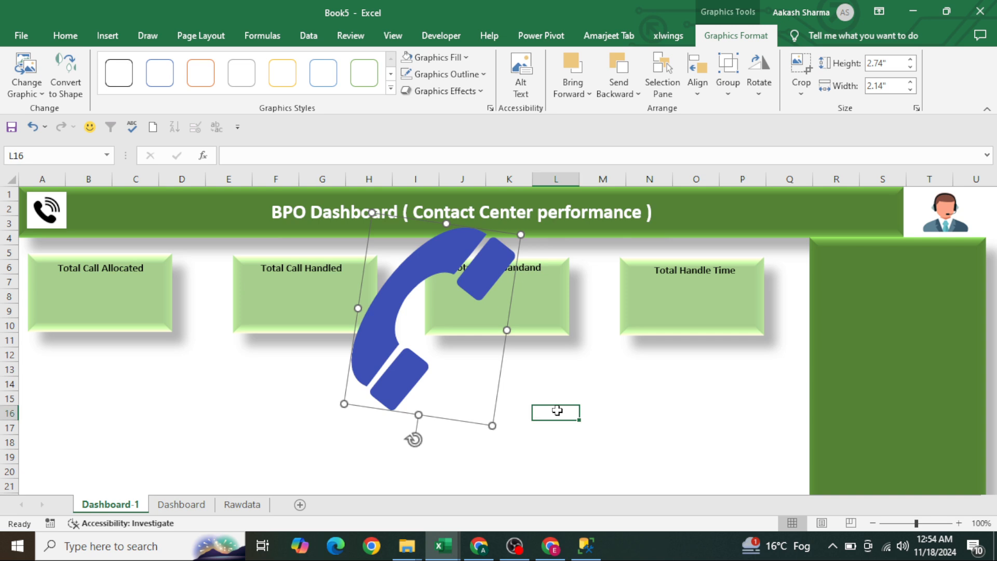
# Undo the latest resizing, flipping and rotation of the handset picture
pyautogui.hotkey('ctrl', 'z')
pyautogui.hotkey('ctrl', 'z')
pyautogui.hotkey('ctrl', 'z')
pyautogui.hotkey('ctrl', 'z')
pyautogui.hotkey('ctrl', 'z')
pyautogui.hotkey('ctrl', 'z')
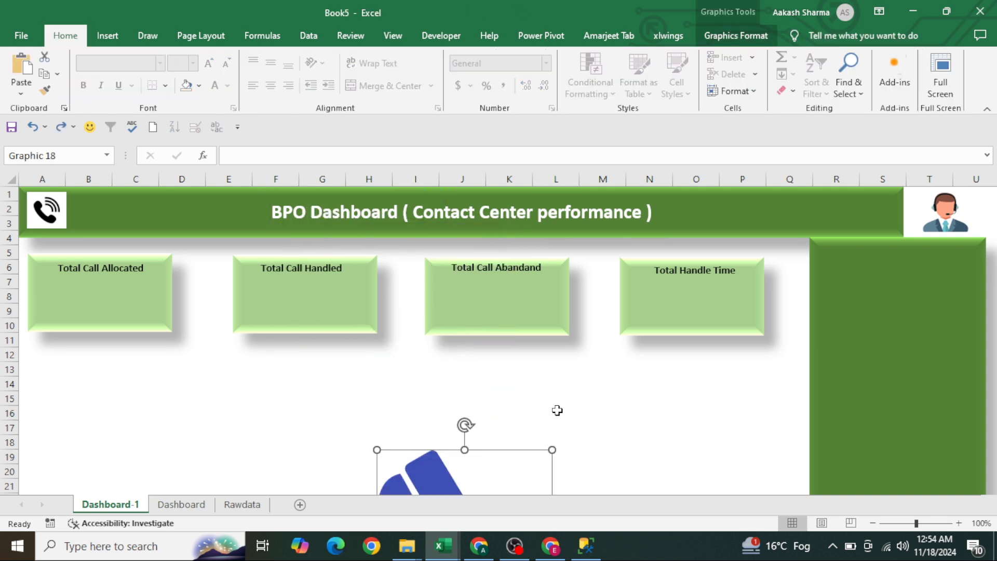
pyautogui.hotkey('ctrl', 'z')
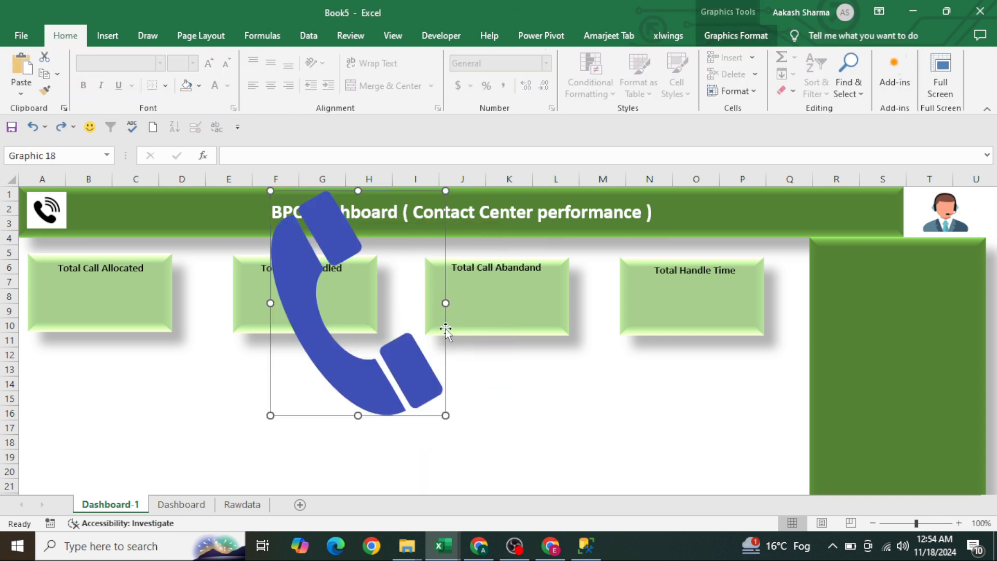
# Shrink the handset picture to icon size and place it on the Total Call Allocated card, beneath the start of its label
pyautogui.moveTo(444, 414)
pyautogui.mouseDown()
pyautogui.moveTo(396, 383)
pyautogui.moveTo(356, 300)
pyautogui.moveTo(94, 345)
pyautogui.moveTo(108, 359)
pyautogui.moveTo(108, 332)
pyautogui.moveTo(79, 302)
pyautogui.mouseUp()
pyautogui.click(78, 302)
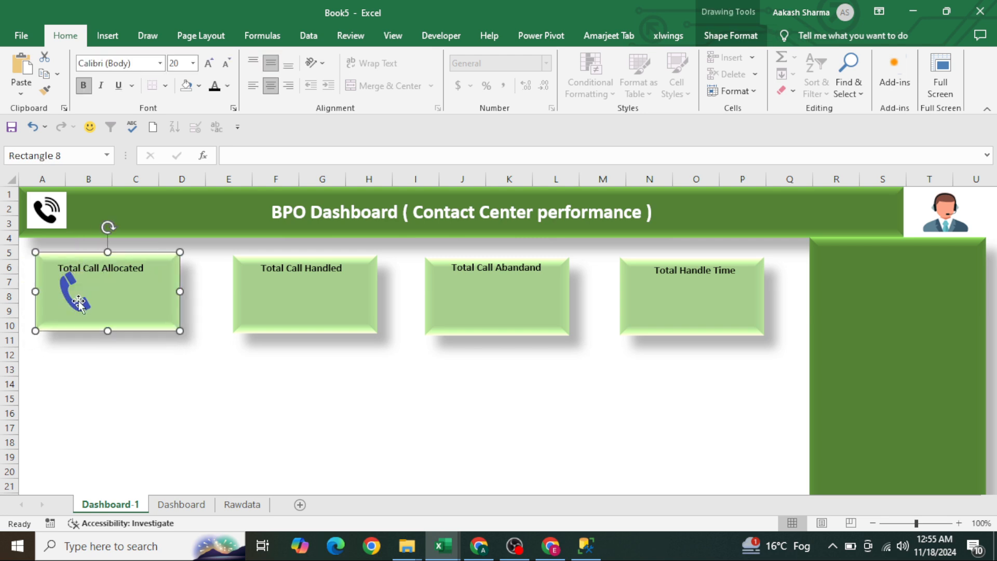
pyautogui.click(77, 380)
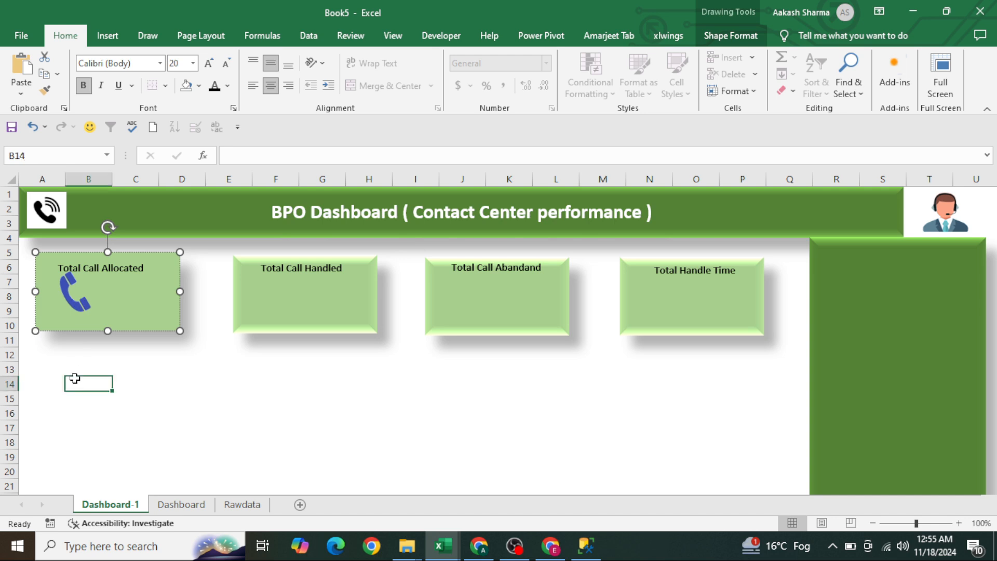
pyautogui.click(83, 301)
pyautogui.moveTo(83, 301); pyautogui.dragTo(68, 307)
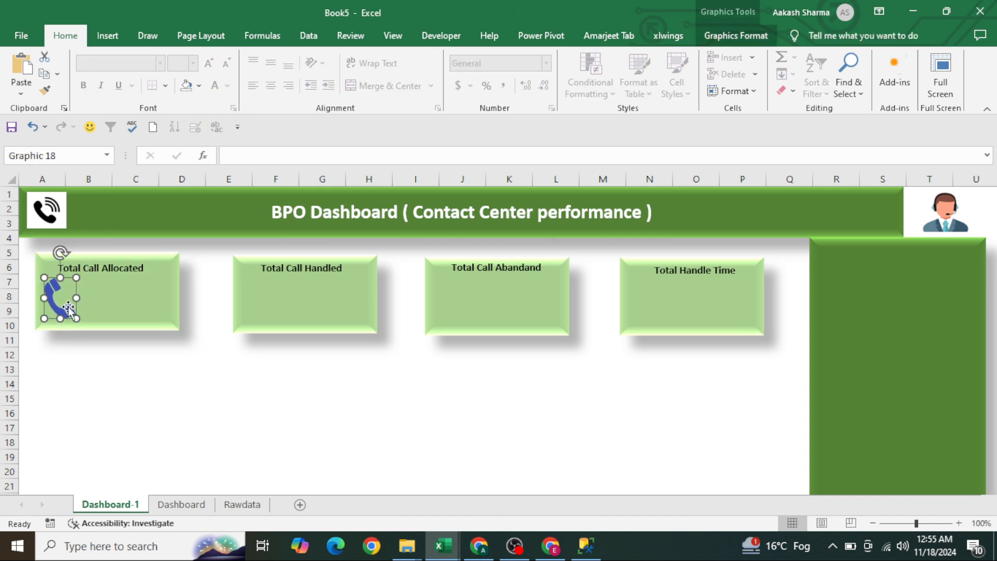
pyautogui.click(154, 294)
pyautogui.keyDown('ctrl'); pyautogui.click(110, 267); pyautogui.keyUp('ctrl')
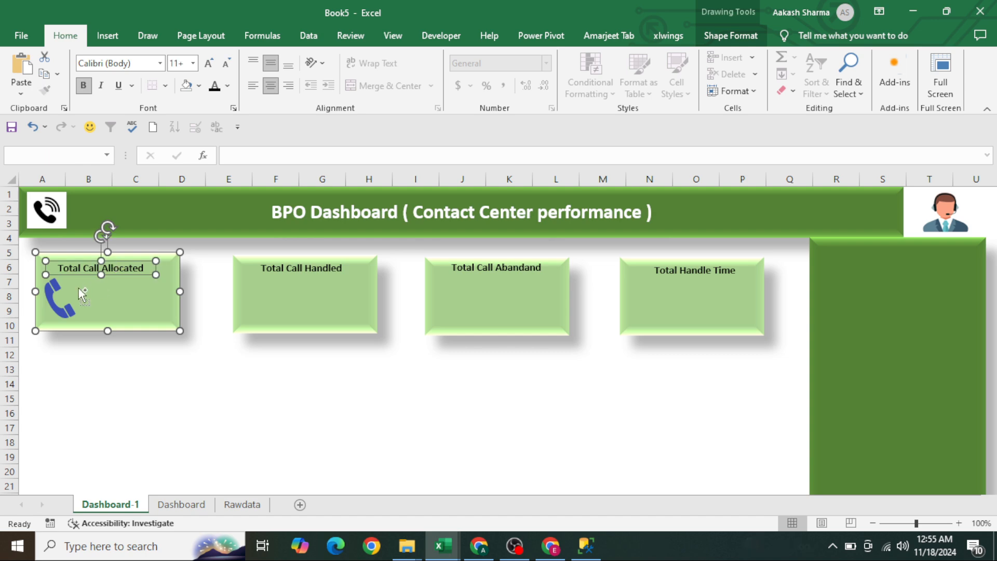
pyautogui.keyDown('ctrl'); pyautogui.click(60, 305); pyautogui.keyUp('ctrl')
pyautogui.click(105, 325)
pyautogui.click(104, 356)
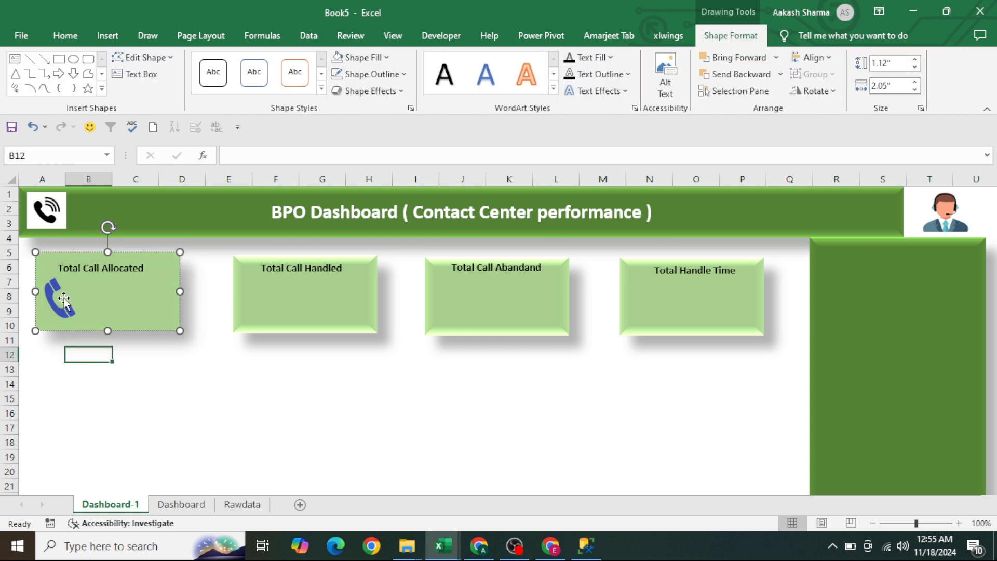
# Group the handset icon, the Total Call Allocated label and the card behind them into one object
pyautogui.click(60, 299)
pyautogui.keyDown('ctrl'); pyautogui.click(112, 268); pyautogui.keyUp('ctrl')
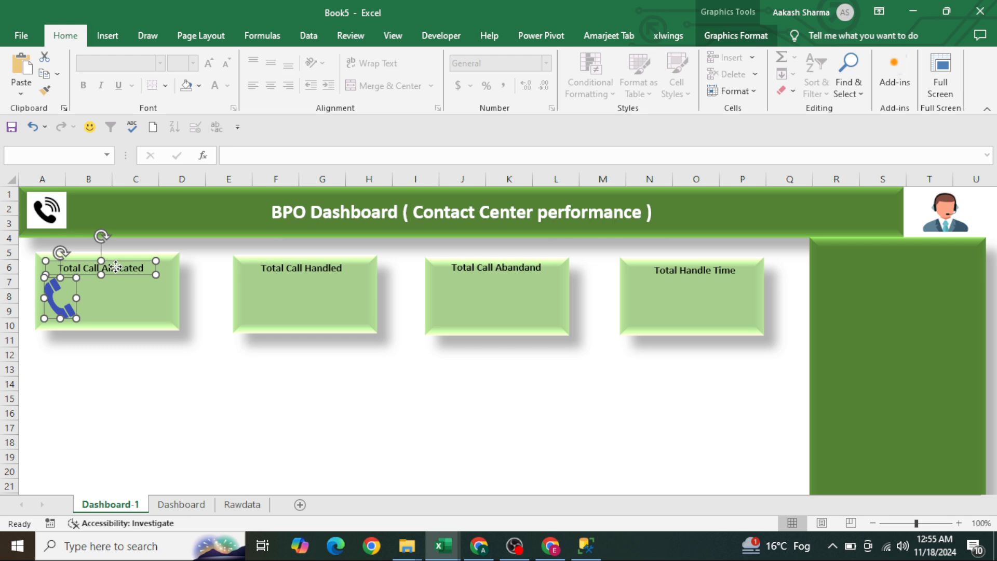
pyautogui.keyDown('ctrl'); pyautogui.click(136, 291); pyautogui.keyUp('ctrl')
pyautogui.rightClick(136, 291)
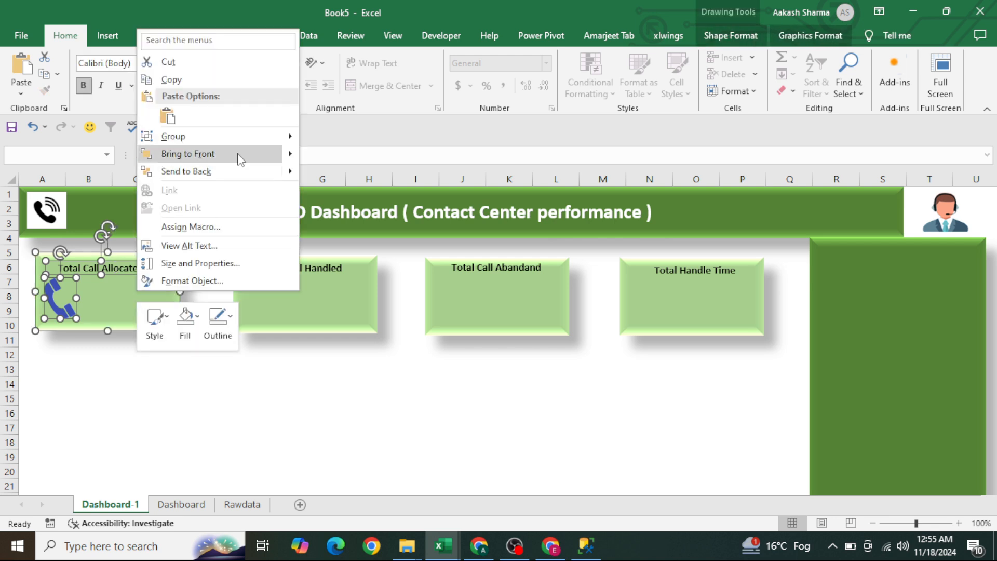
pyautogui.moveTo(234, 137)
pyautogui.click(319, 140)
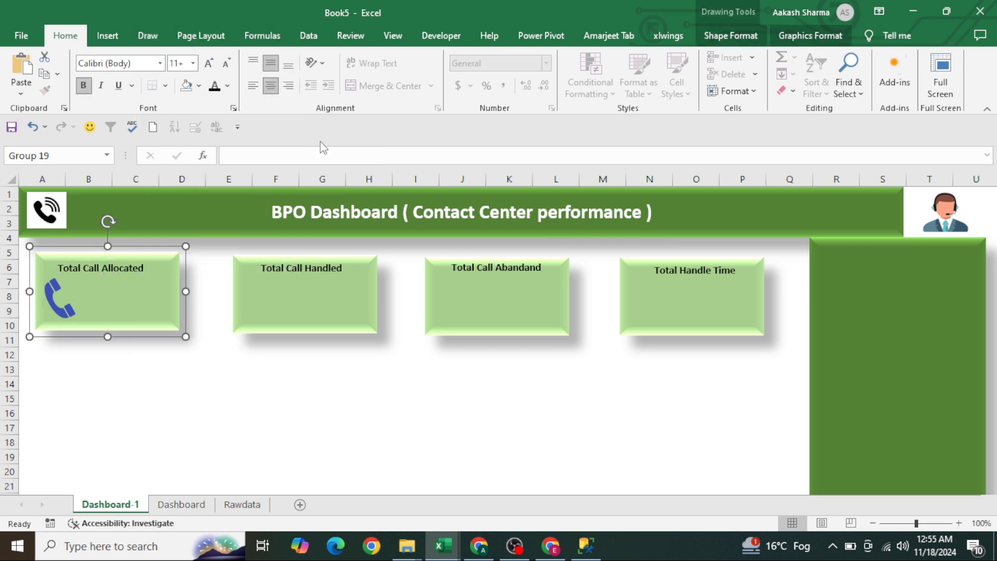
pyautogui.click(199, 385)
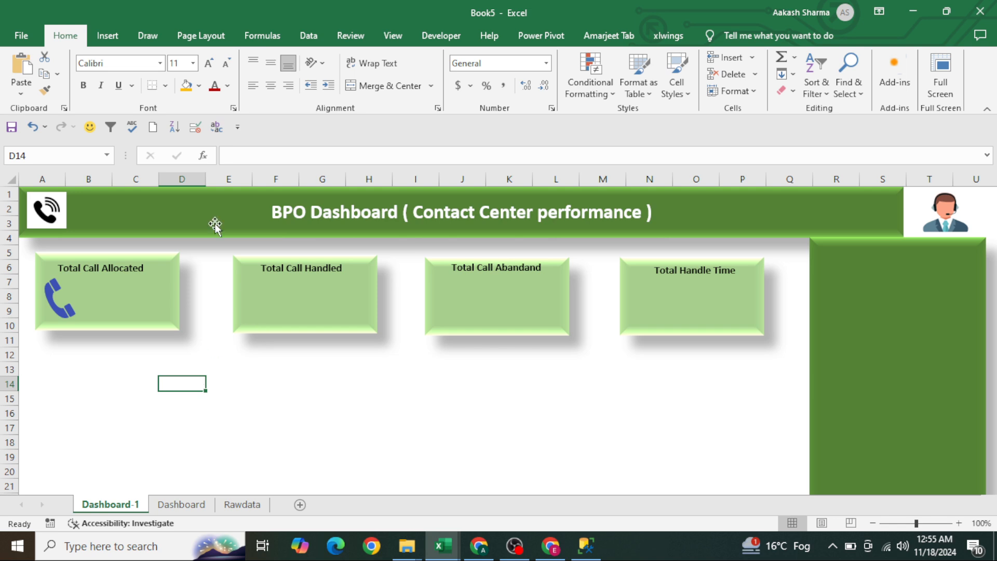
# Search the online pictures for "Handled calls" and close the search without inserting a picture
pyautogui.click(107, 35)
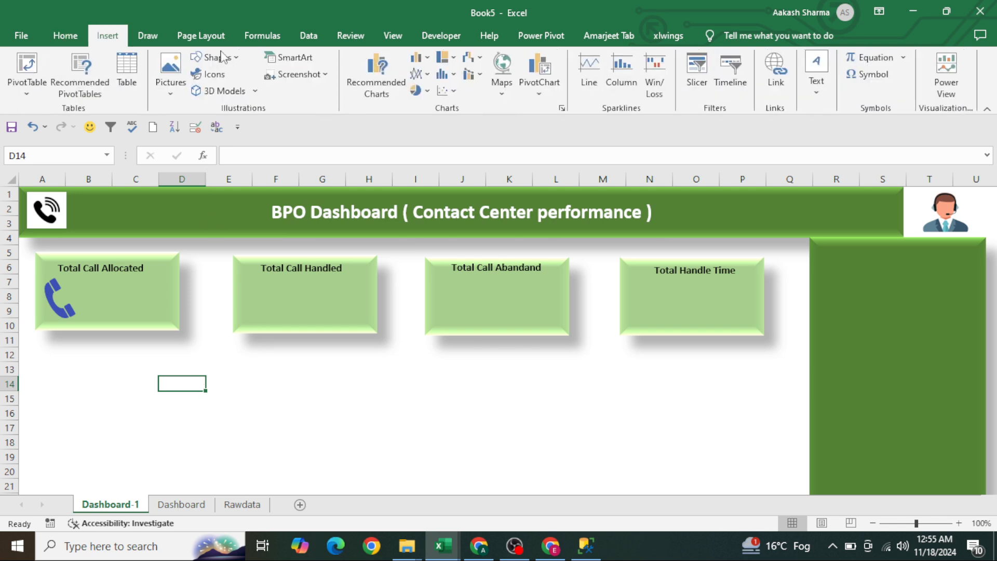
pyautogui.click(171, 70)
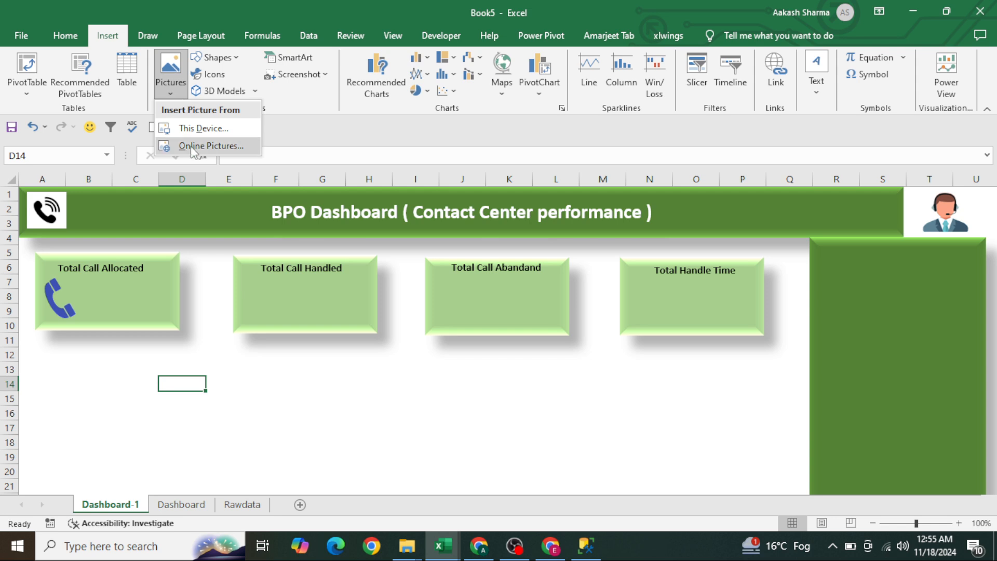
pyautogui.click(204, 146)
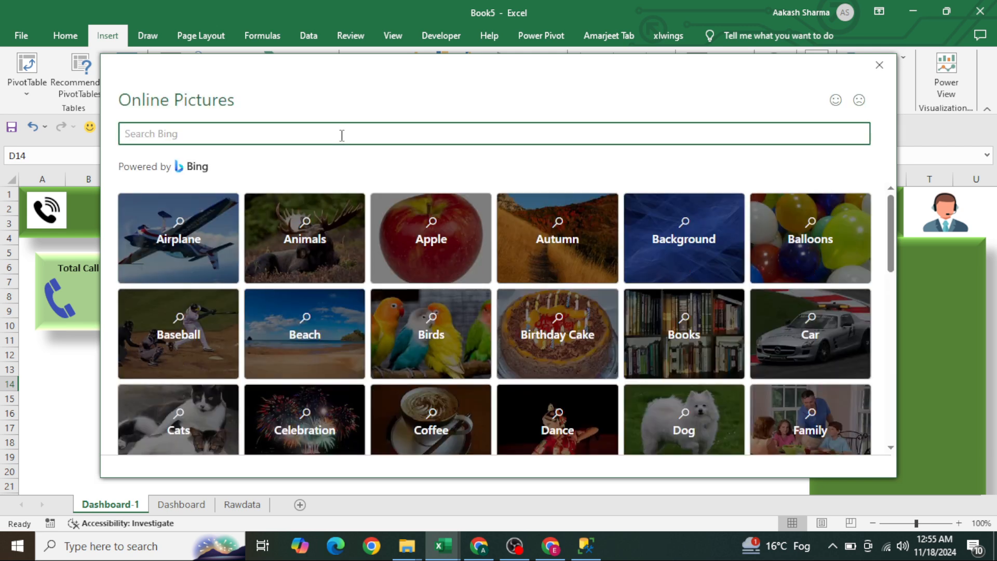
pyautogui.write('Handled calls')
pyautogui.press('Return')
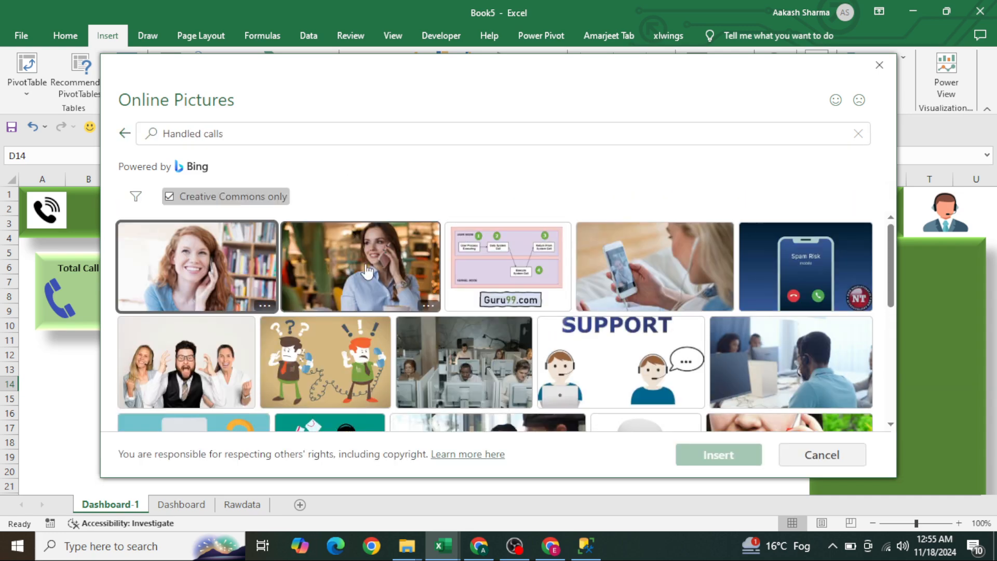
pyautogui.press('Escape')
pyautogui.click(304, 389)
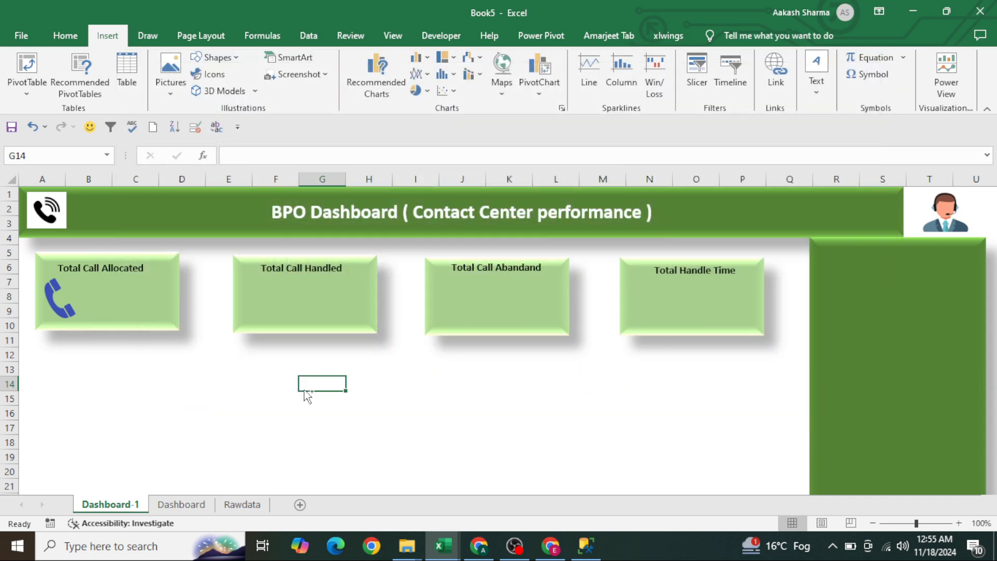
# Copy the crossed-out handset icon from the Dashboard sheet to the Total Call Handled card on Dashboard-1, placing it below the label's start
pyautogui.hotkey('ctrl', 'pagedown')
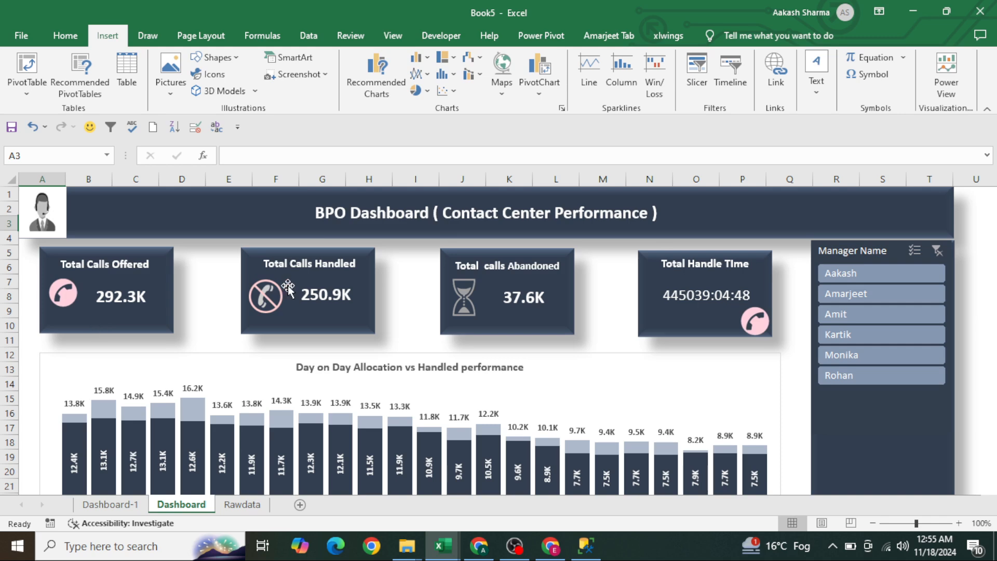
pyautogui.click(272, 302)
pyautogui.click(273, 303)
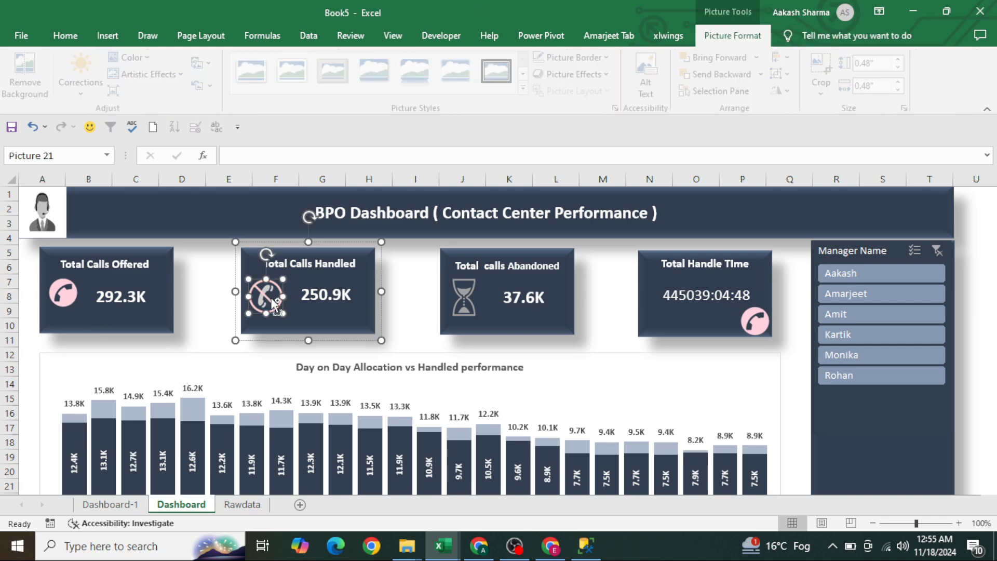
pyautogui.hotkey('ctrl', 'c')
pyautogui.hotkey('ctrl', 'pageup')
pyautogui.click(272, 296)
pyautogui.hotkey('ctrl', 'v')
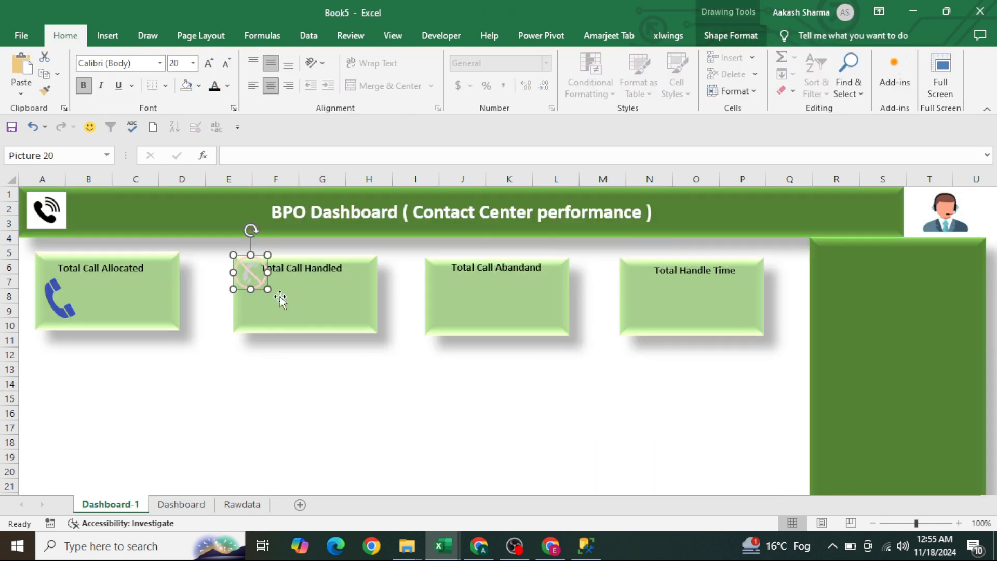
pyautogui.moveTo(249, 272); pyautogui.dragTo(254, 293)
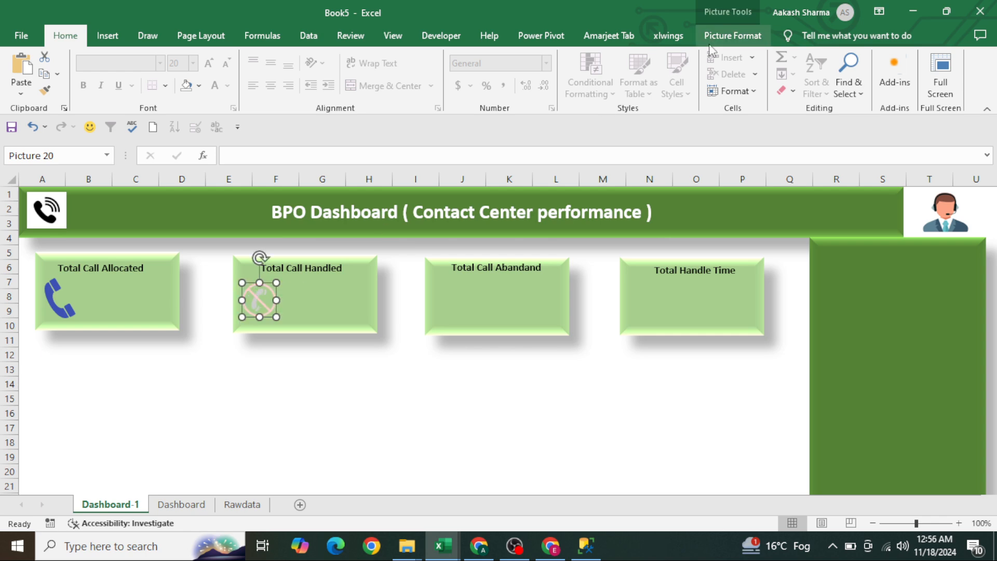
# Recolor the crossed-out handset icon with the red circle and black handset variant
pyautogui.click(727, 35)
pyautogui.click(139, 58)
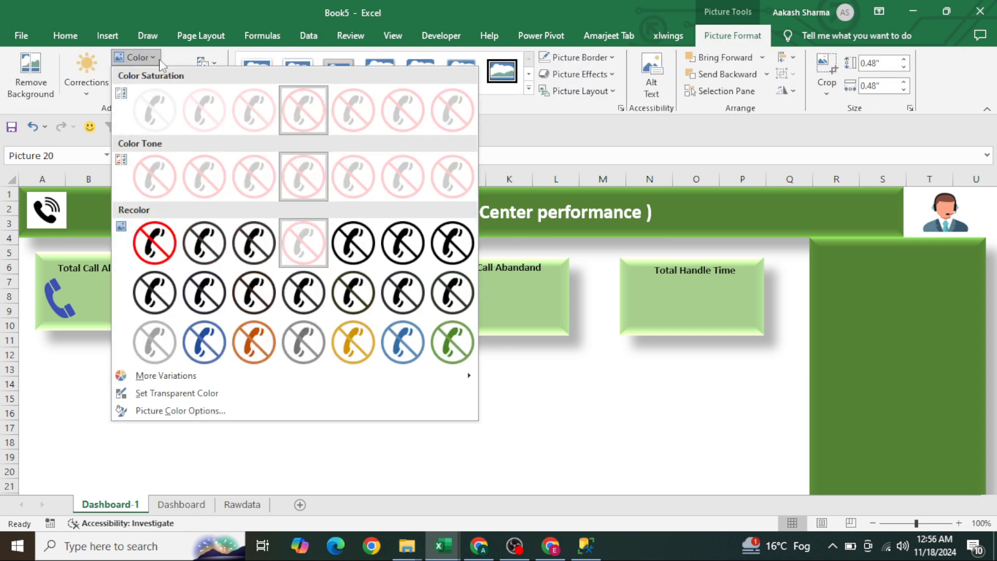
pyautogui.click(154, 242)
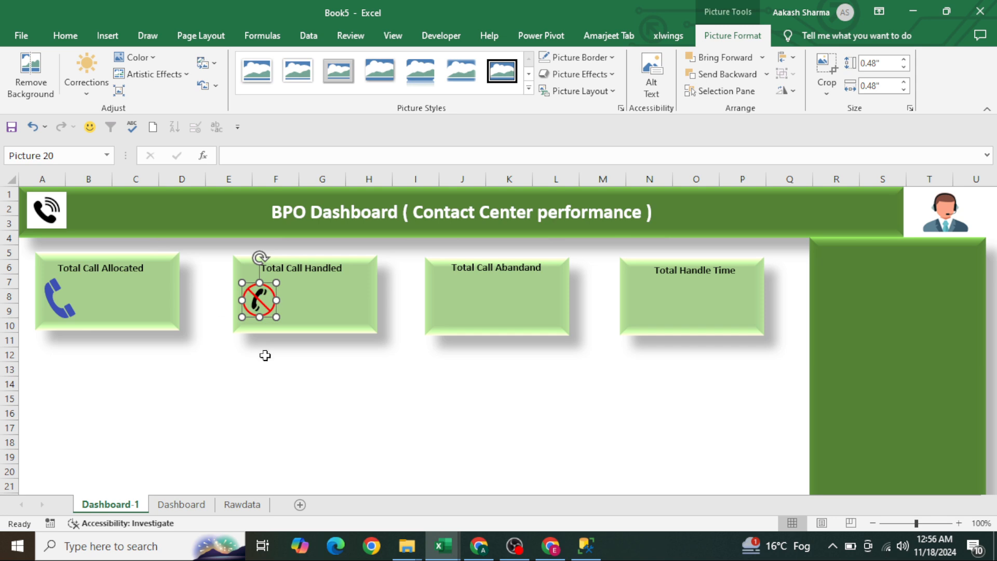
pyautogui.click(328, 351)
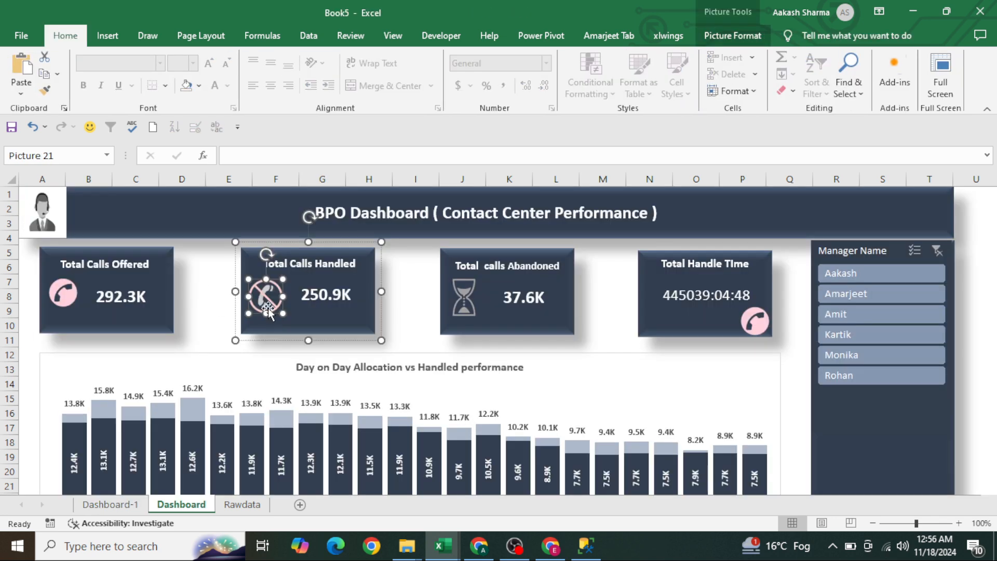
# Copy the Dashboard sheet's hourglass icon onto Dashboard-1's Total Call Handled card, and move the crossed-out handset icon to the Total Call Abandand card
pyautogui.click(464, 300)
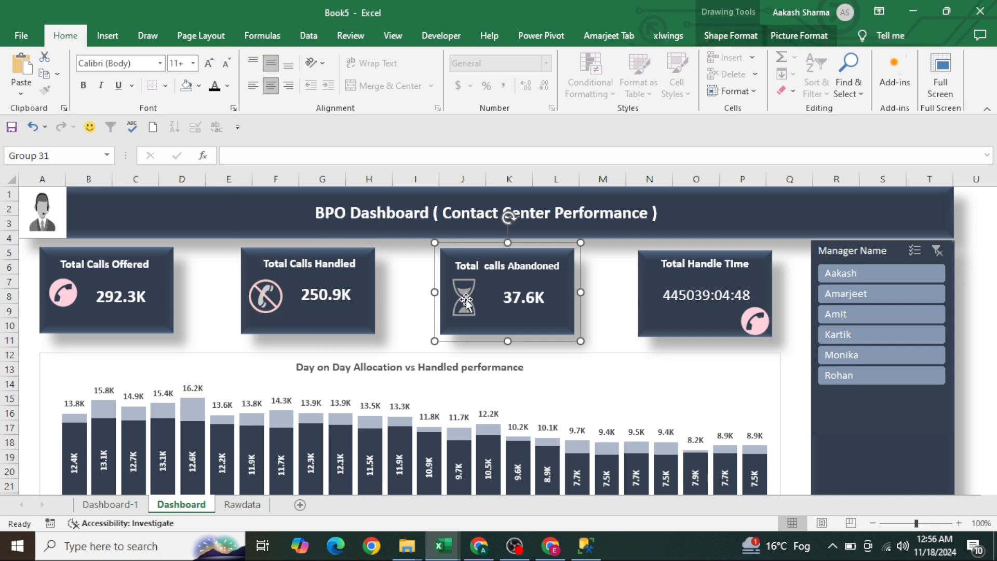
pyautogui.click(466, 301)
pyautogui.hotkey('ctrl', 'pageup')
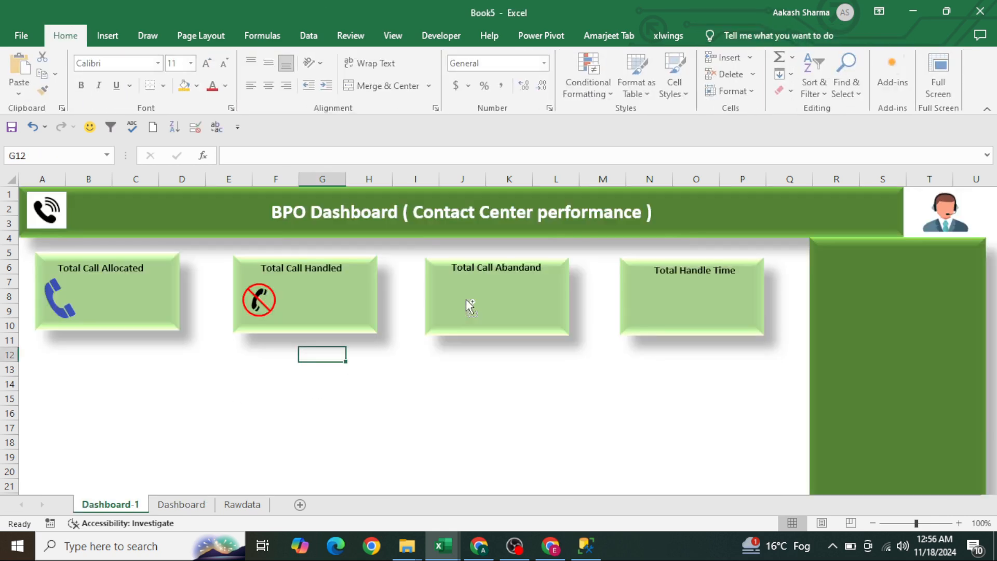
pyautogui.hotkey('ctrl', 'v')
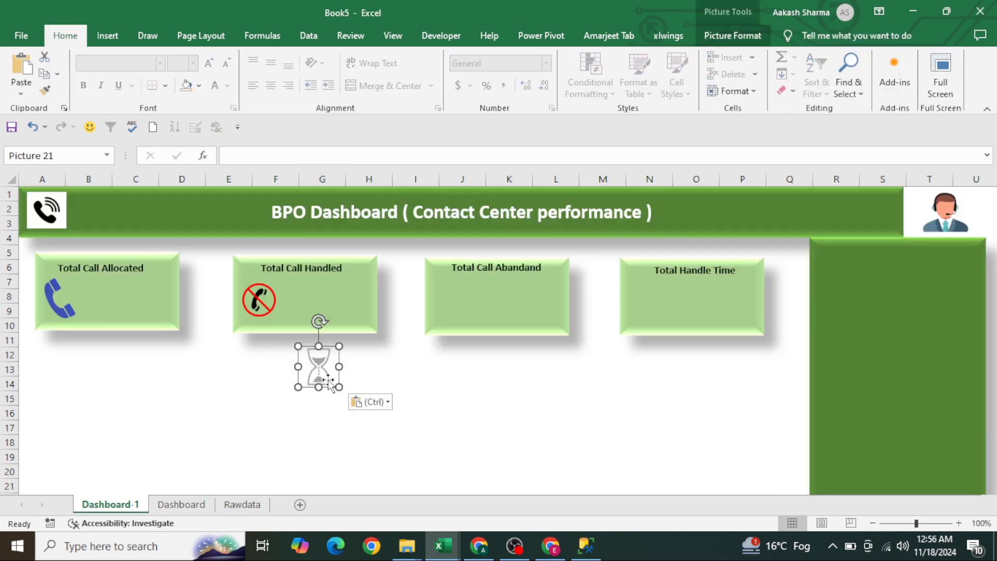
pyautogui.moveTo(317, 342); pyautogui.dragTo(460, 305)
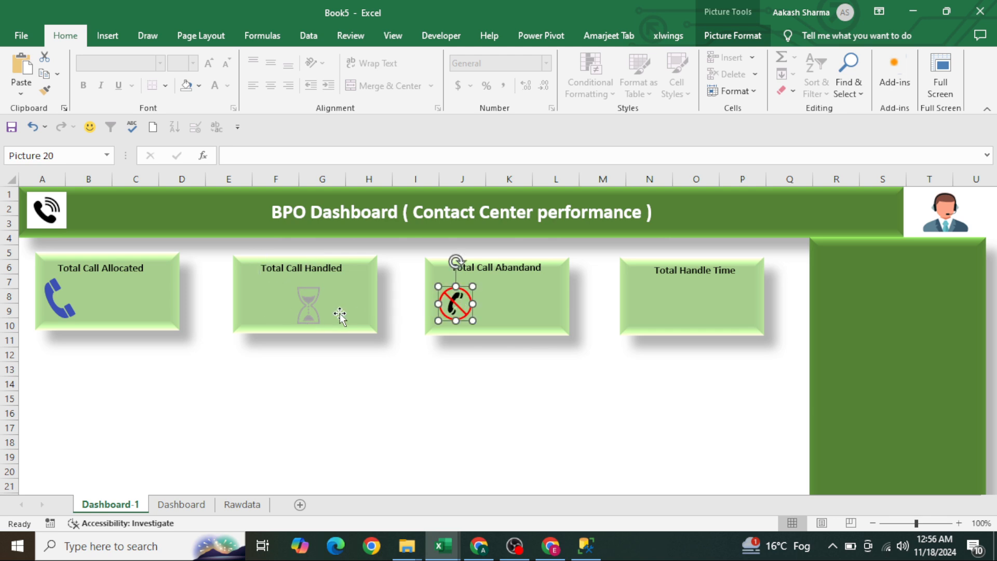
# Move the hourglass to the left side of the Total Call Handled card, recolor it blue, and nudge the crossed-out handset slightly upward
pyautogui.moveTo(315, 313); pyautogui.dragTo(266, 311)
pyautogui.click(731, 35)
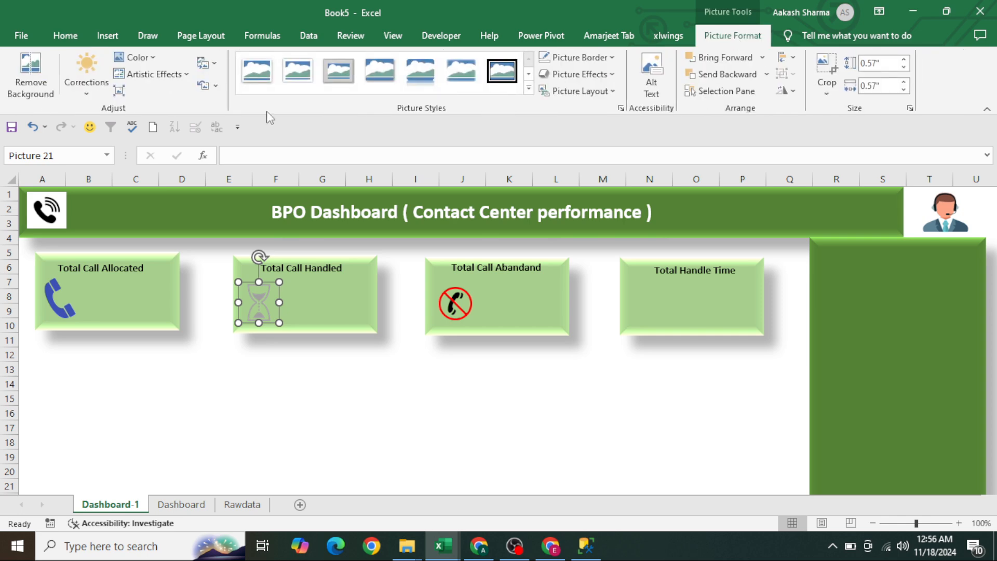
pyautogui.click(136, 57)
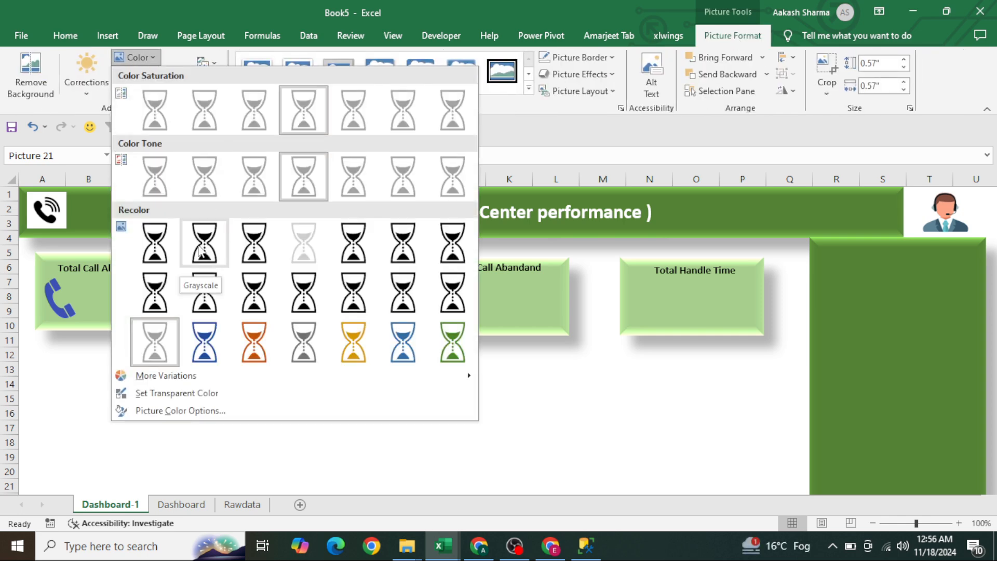
pyautogui.click(204, 341)
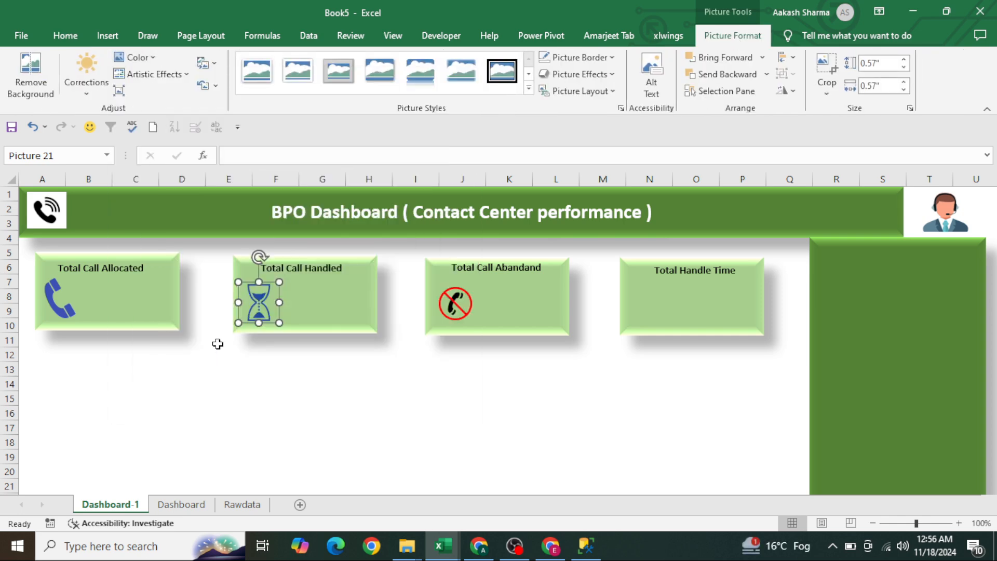
pyautogui.click(454, 300)
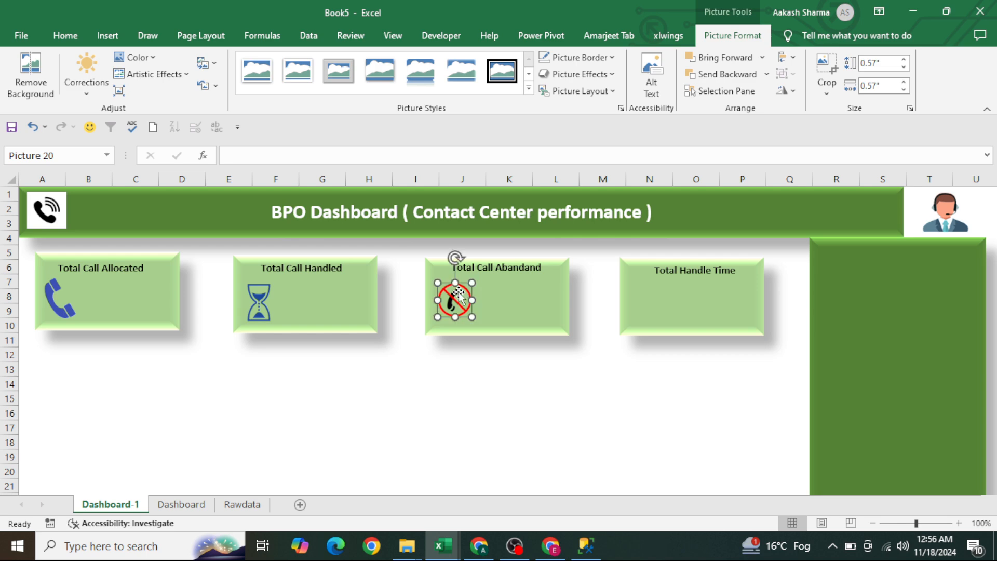
# Copy the Dashboard sheet's handset icon from its Total Handle Time card to the lower-right corner of the same card on Dashboard-1
pyautogui.hotkey('ctrl', 'pagedown')
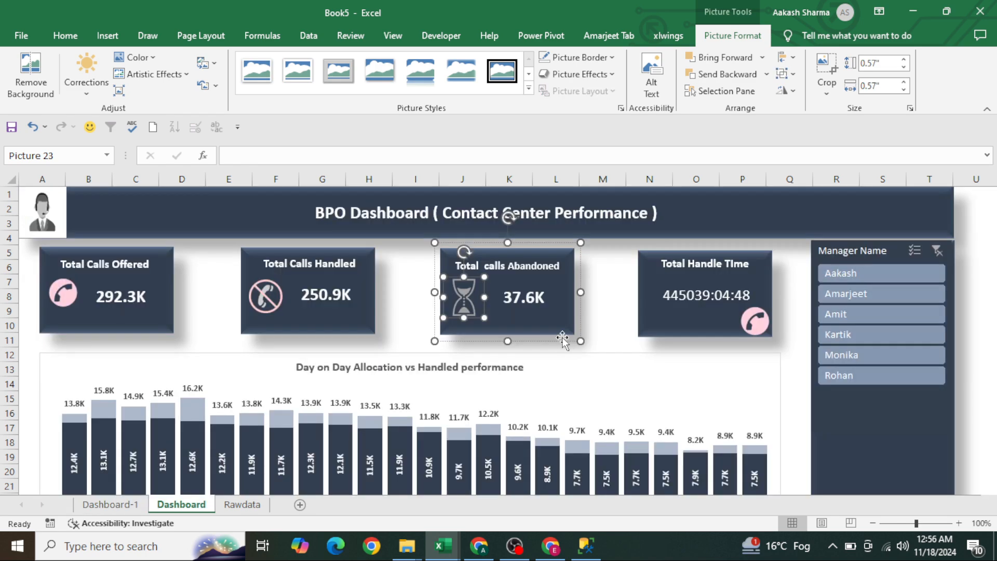
pyautogui.hotkey('ctrl', 'pageup')
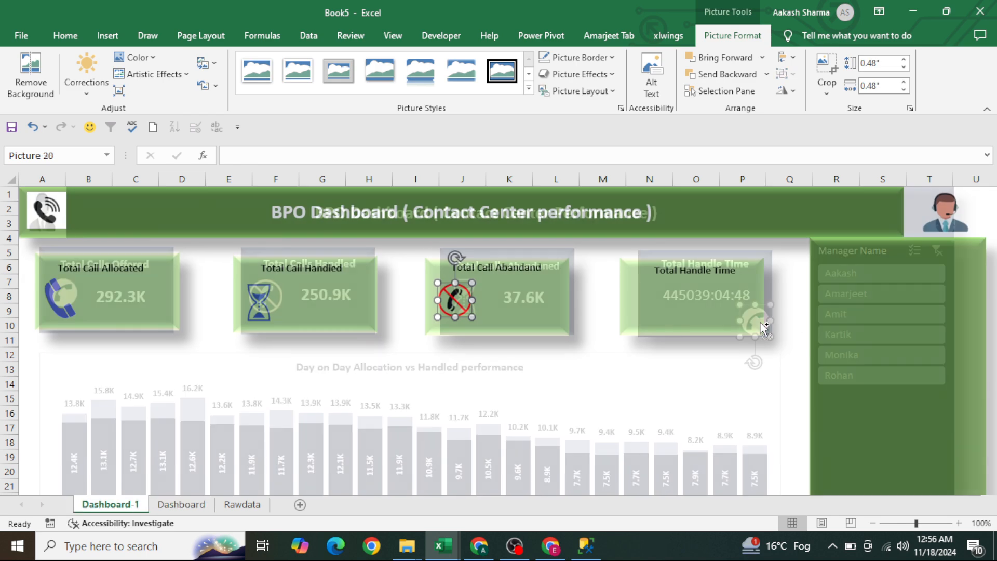
pyautogui.click(762, 327)
pyautogui.hotkey('ctrl', 'v')
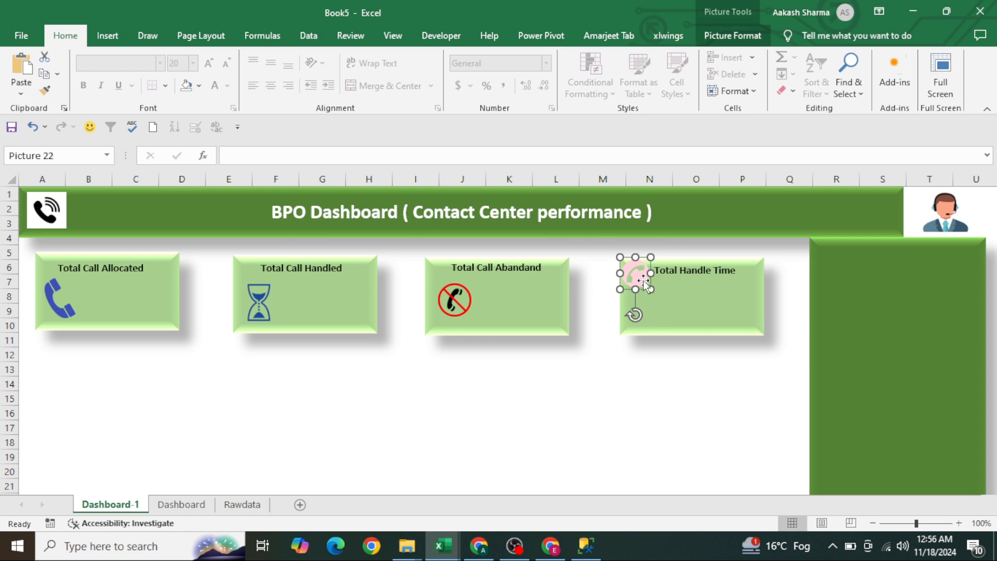
pyautogui.moveTo(639, 277); pyautogui.dragTo(742, 318)
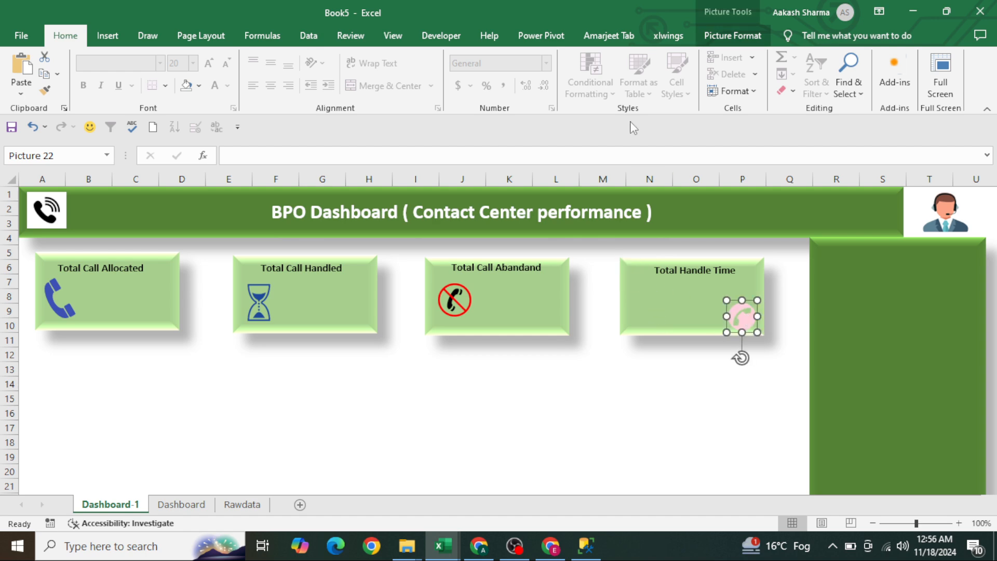
# Recolor the round handset icon on the Total Handle Time card with the blue variant
pyautogui.click(711, 43)
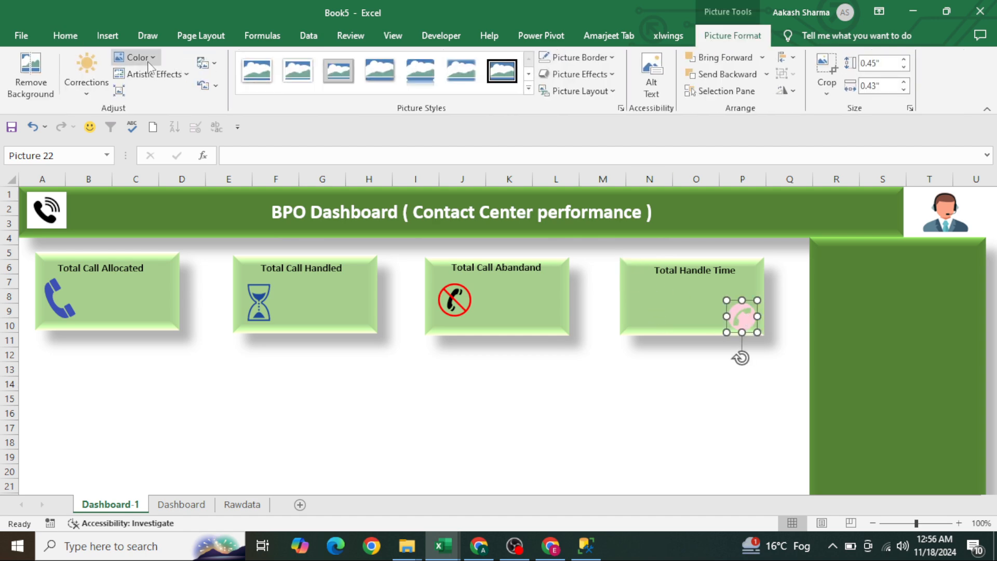
pyautogui.click(133, 57)
pyautogui.click(201, 244)
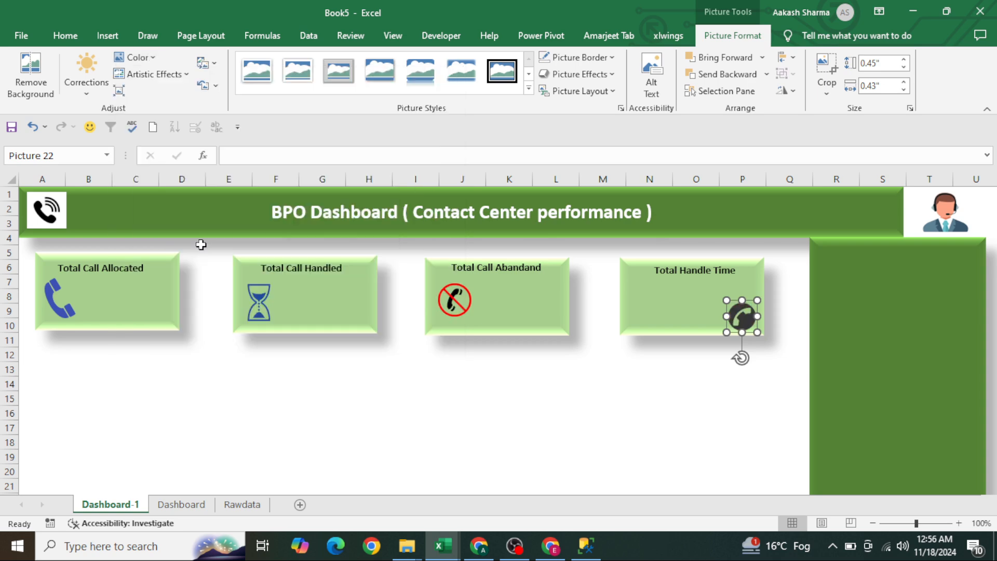
pyautogui.click(134, 57)
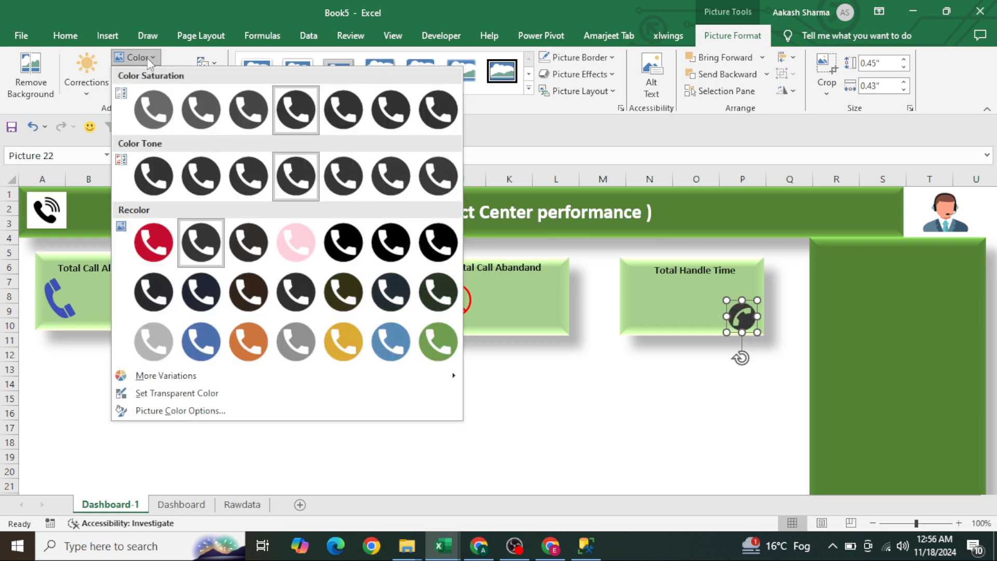
pyautogui.click(207, 344)
pyautogui.click(445, 455)
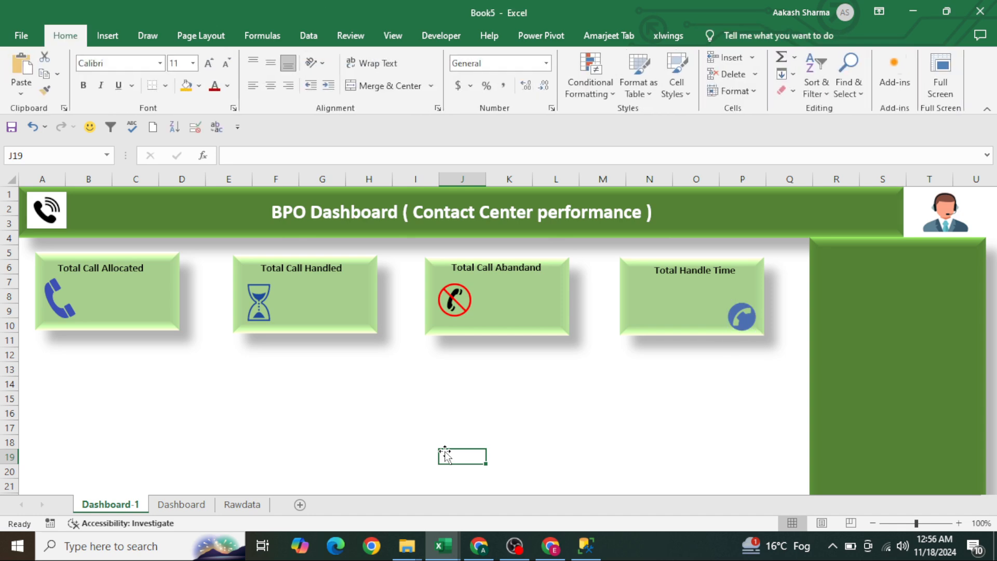
# Select the complete data range A1:I426 on the Rawdata sheet, including the header row
pyautogui.press('Home')
pyautogui.hotkey('ctrl', 'Up')
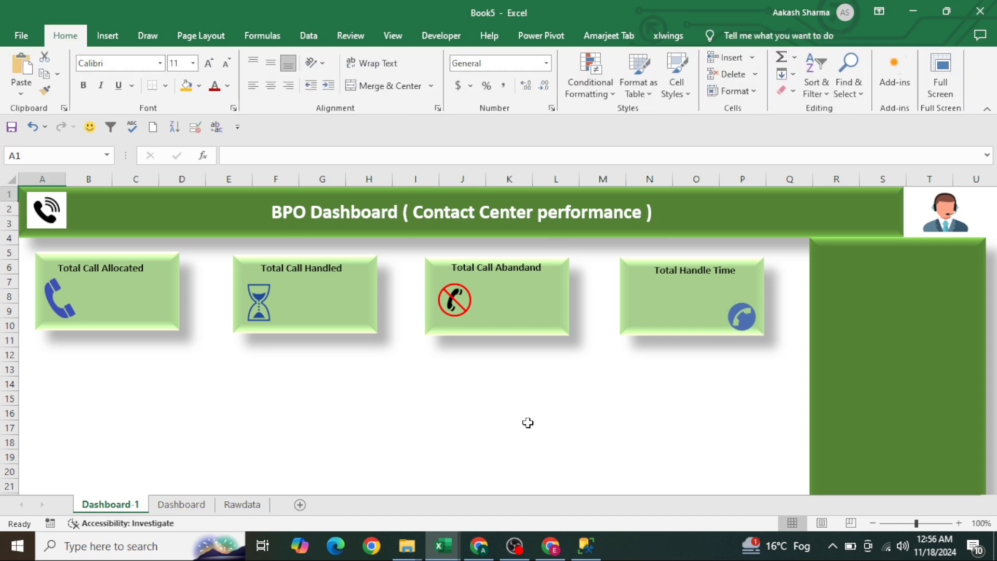
pyautogui.hotkey('ctrl', 'pagedown')
pyautogui.hotkey('ctrl', 'pagedown')
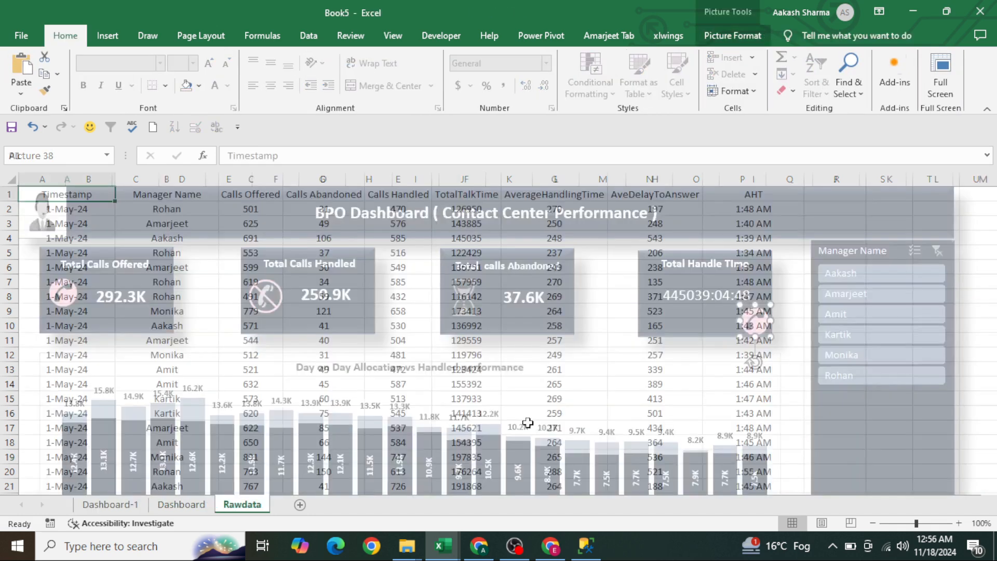
pyautogui.hotkey('ctrl', 'shift', 'Right')
pyautogui.hotkey('ctrl', 'shift', 'Down')
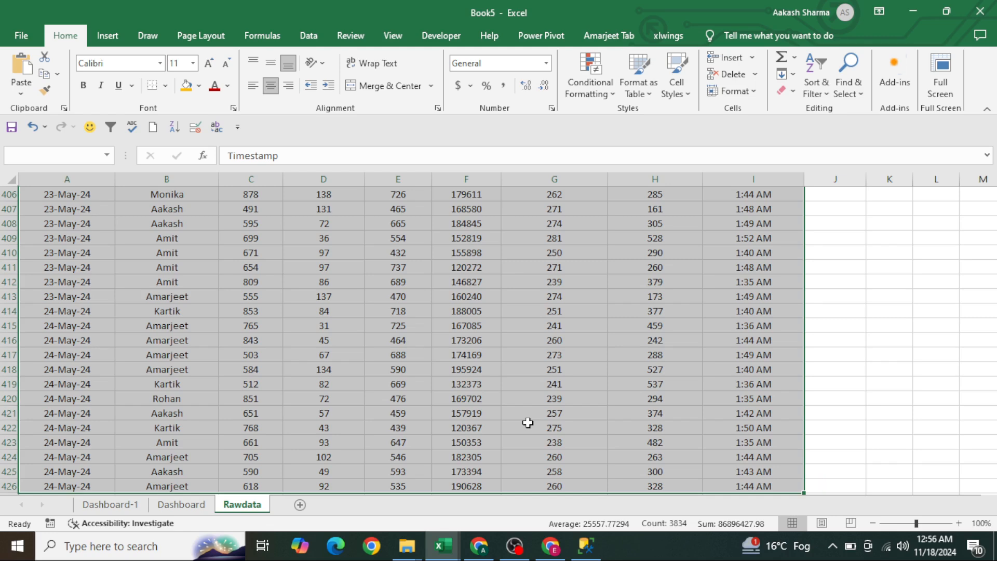
# Try to create a PivotTable from the Rawdata range on a new worksheet with Timestamp in the rows
pyautogui.hotkey('alt', 'n')
pyautogui.press('v')
pyautogui.press('t')
pyautogui.press('Return')
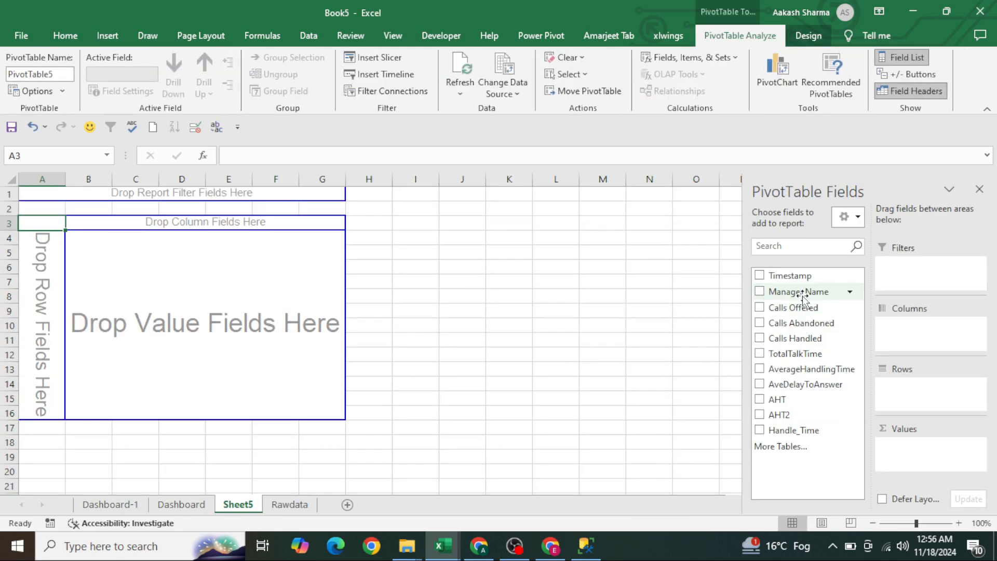
pyautogui.moveTo(786, 275); pyautogui.dragTo(912, 388)
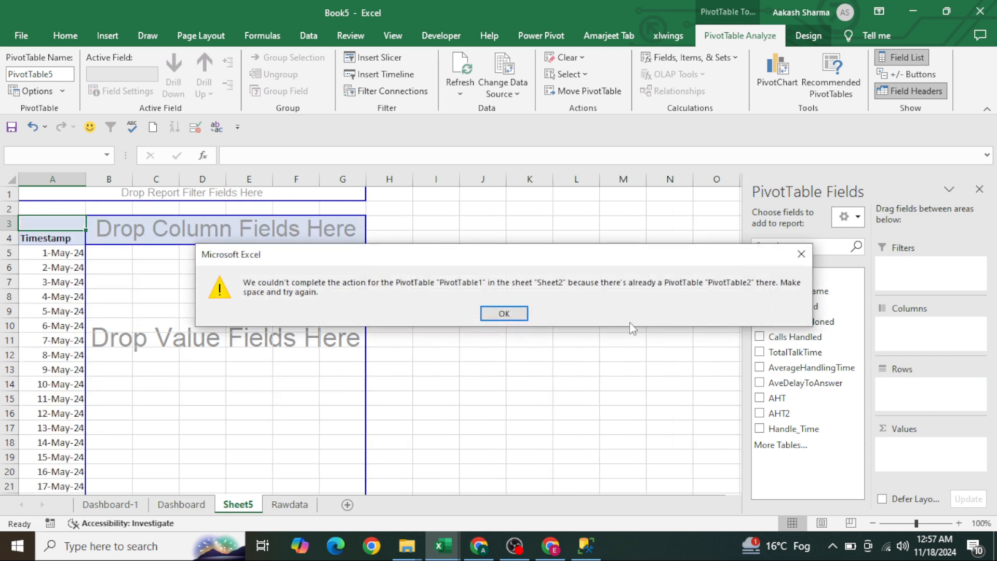
pyautogui.click(504, 313)
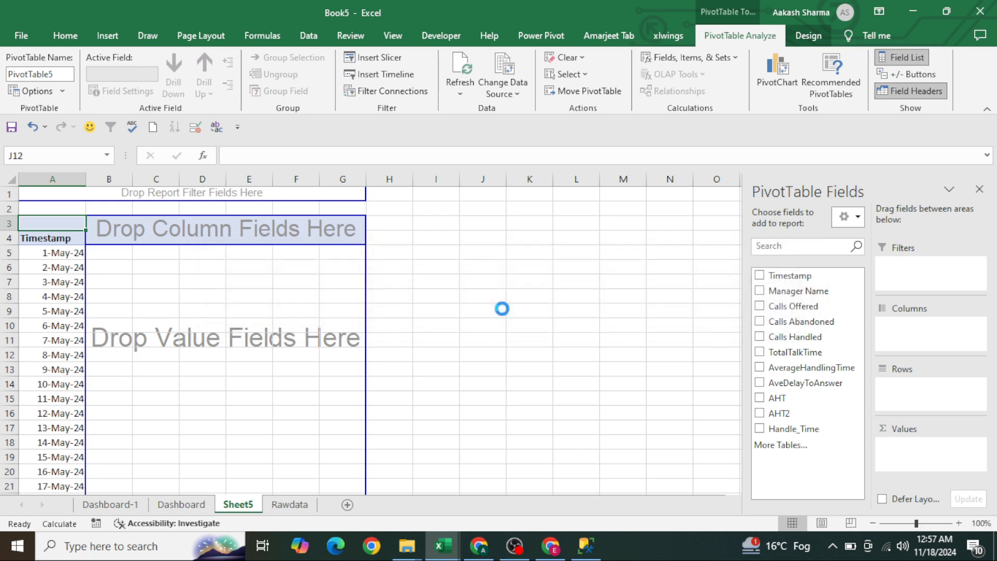
pyautogui.click(502, 309)
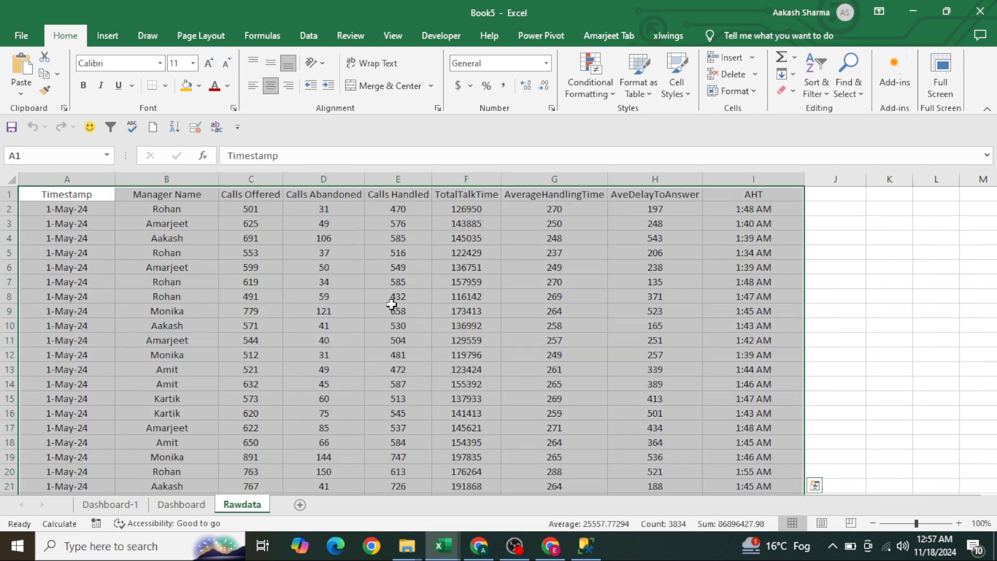
# Insert another PivotTable from the selected Rawdata range on a new worksheet and add Timestamp as its row field
pyautogui.hotkey('alt', 'n')
pyautogui.press('v')
pyautogui.press('t')
pyautogui.press('Return')
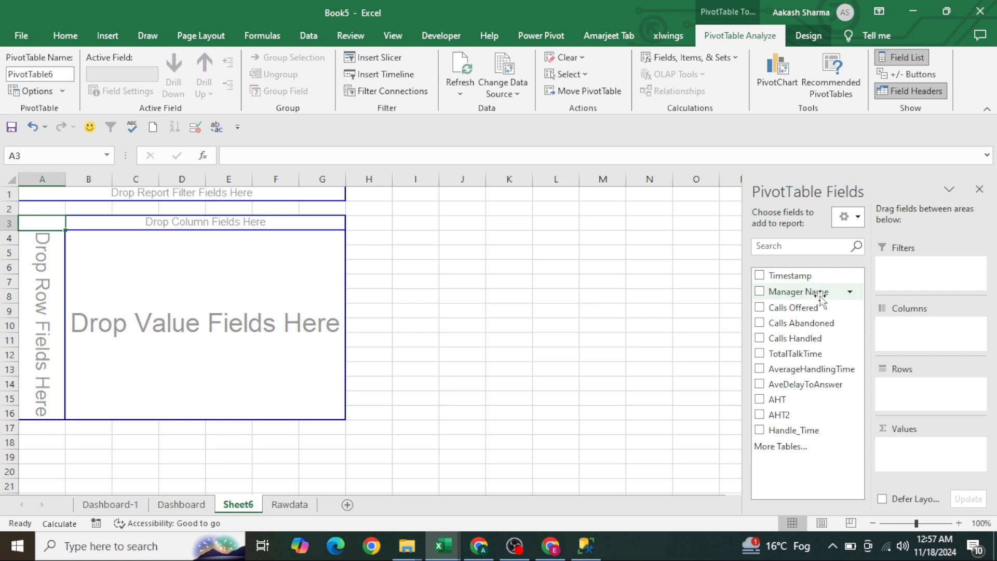
pyautogui.moveTo(795, 276); pyautogui.dragTo(928, 393)
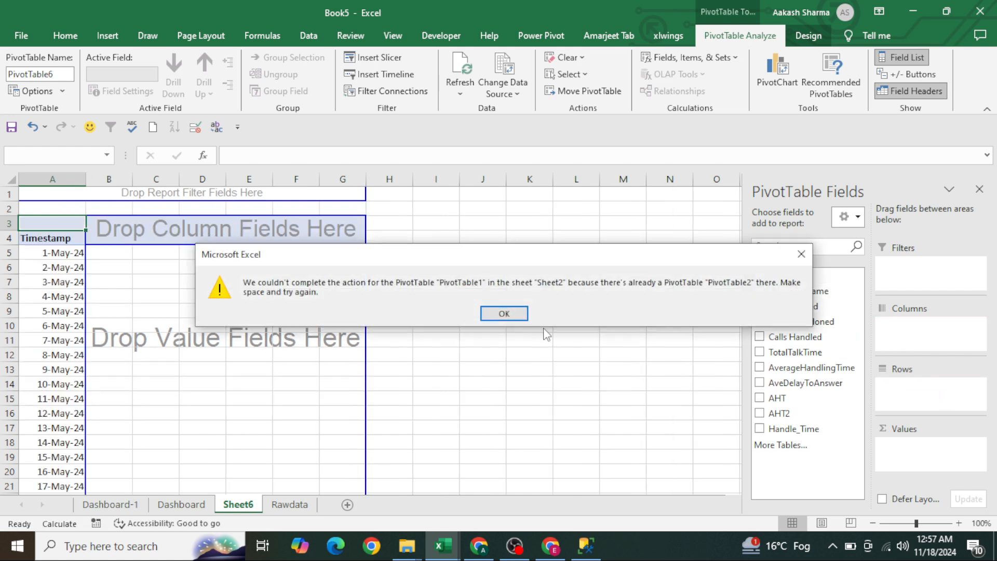
pyautogui.click(504, 313)
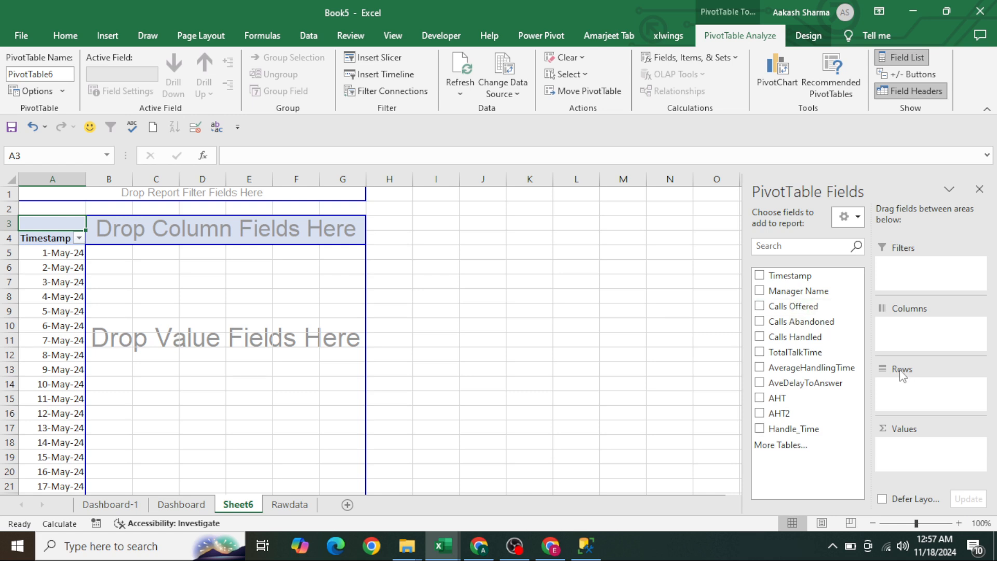
# Unhide Sheet2, which holds the existing PivotTables, and go to its first cell
pyautogui.click(61, 311)
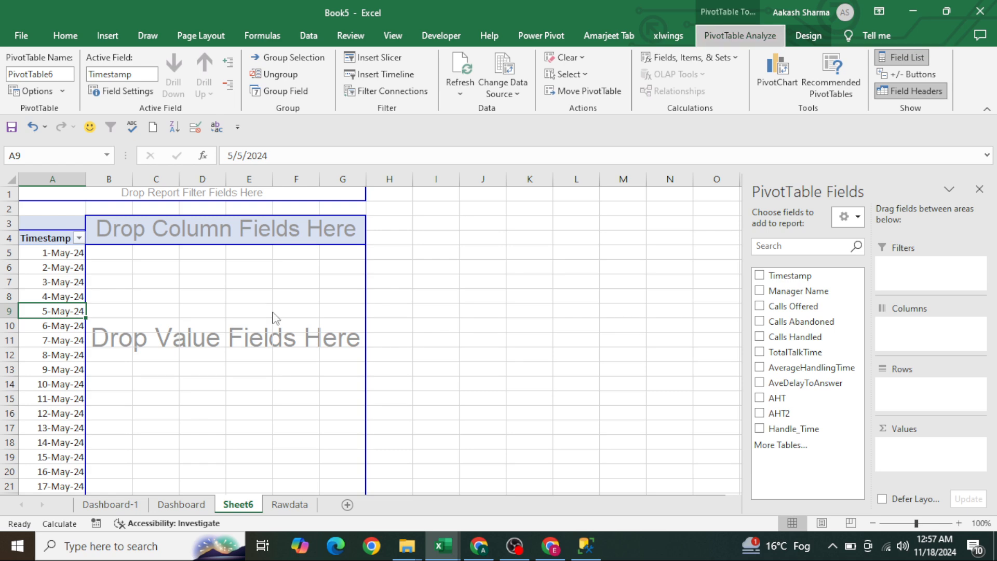
pyautogui.hotkey('alt', 'h')
pyautogui.press('o')
pyautogui.press('u')
pyautogui.press('h')
pyautogui.press('Return')
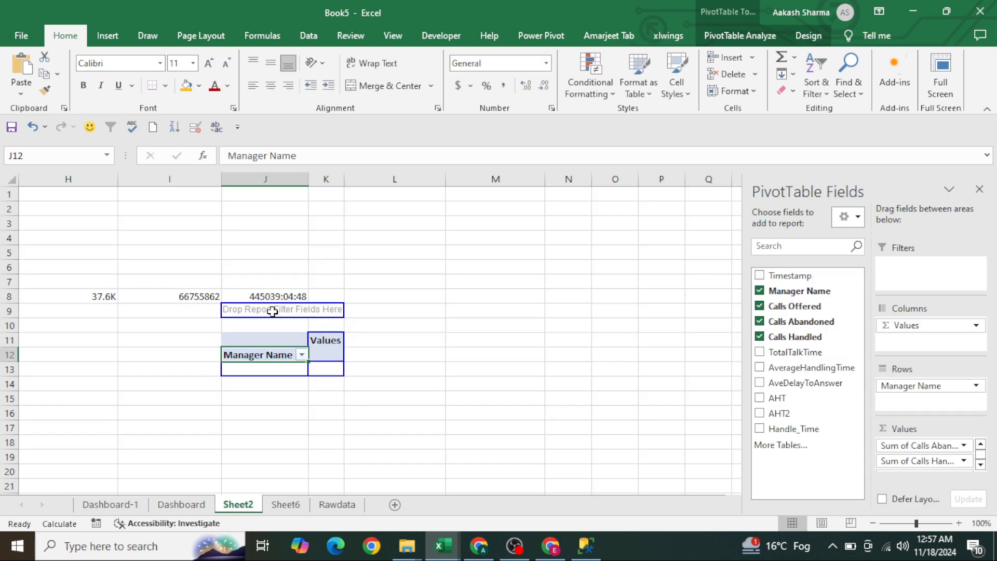
pyautogui.hotkey('ctrl', 'Home')
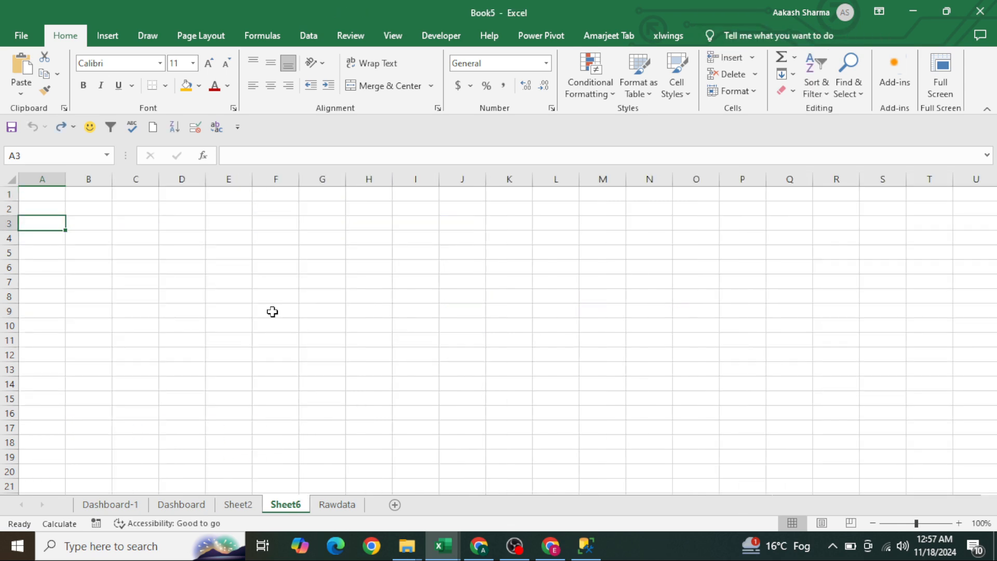
# Hide Sheet2 again
pyautogui.hotkey('ctrl', 'pageup')
pyautogui.hotkey('ctrl', 'pageup')
pyautogui.press('alt')
pyautogui.press('h')
pyautogui.press('o')
pyautogui.press('u')
pyautogui.press('s')
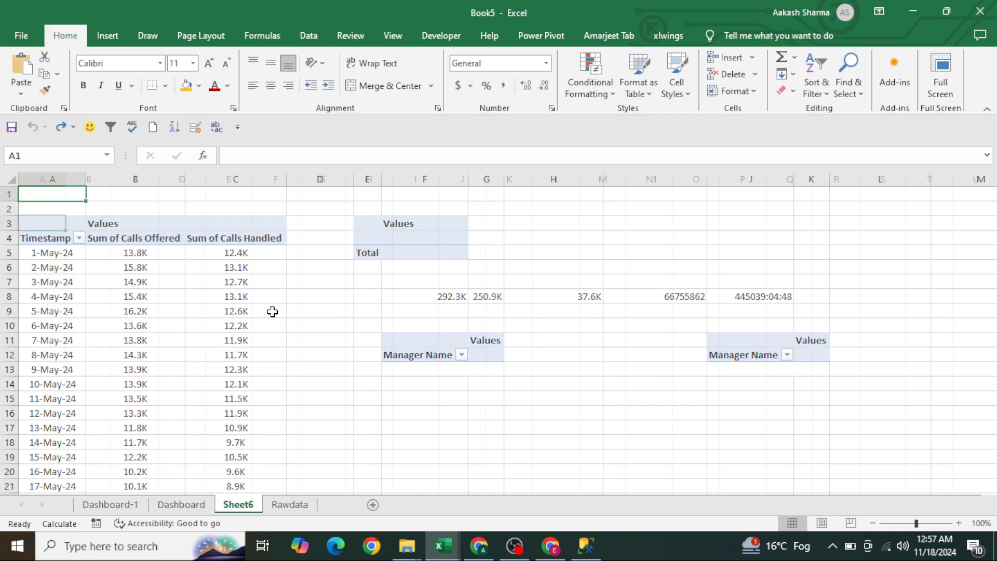
# Create a PivotTable from Rawdata A1:I426 on the existing Sheet6 at cell B2, with Timestamp as the row field
pyautogui.hotkey('ctrl', 'pagedown')
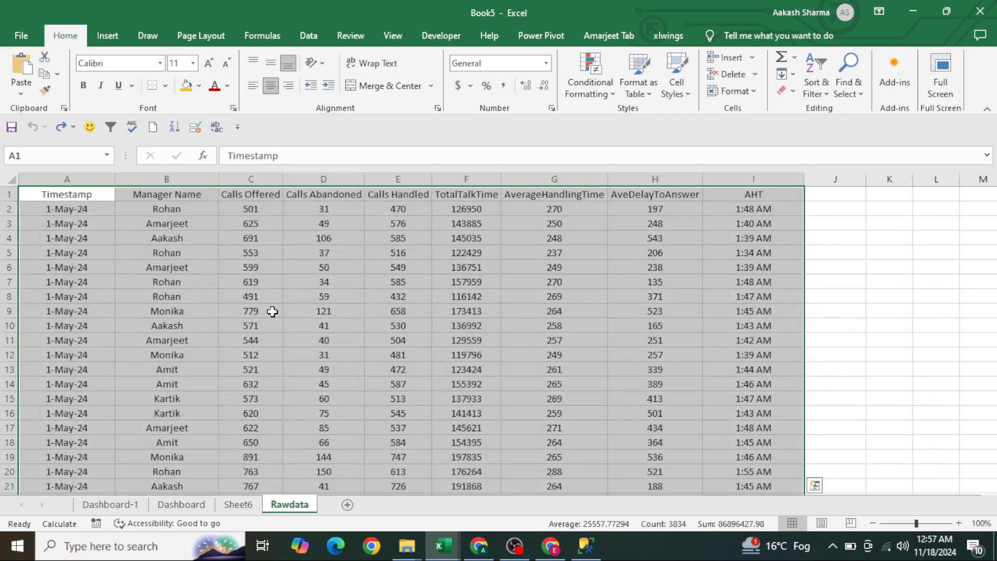
pyautogui.press('alt')
pyautogui.press('n')
pyautogui.press('v')
pyautogui.press('t')
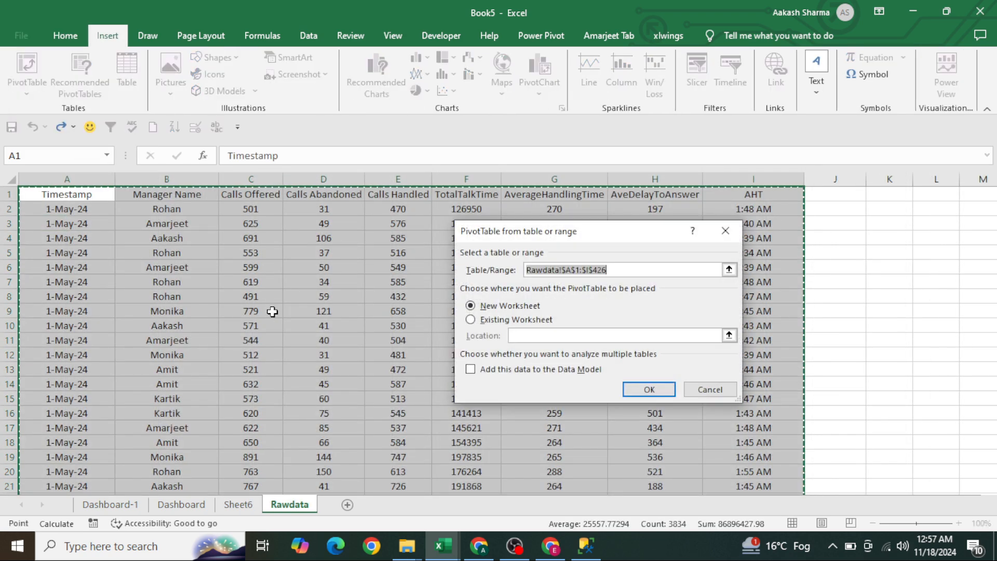
pyautogui.hotkey('alt', 'e')
pyautogui.hotkey('ctrl', 'pageup')
pyautogui.press('Up')
pyautogui.press('Right')
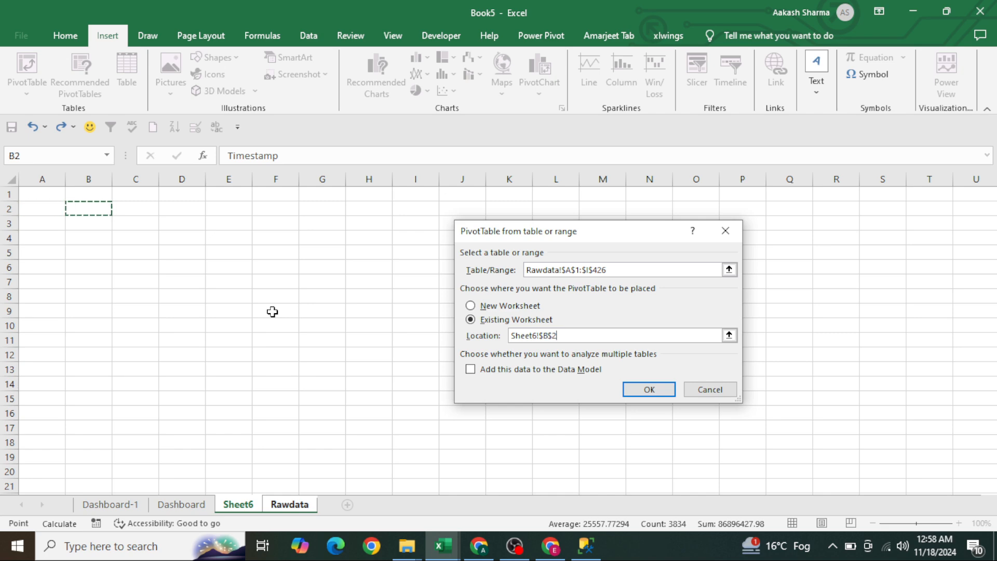
pyautogui.press('Return')
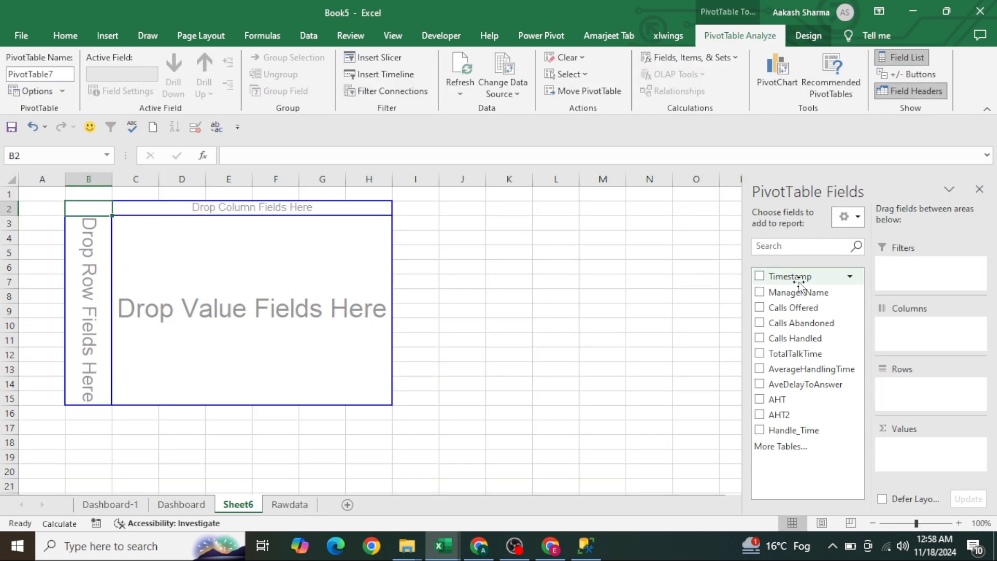
pyautogui.moveTo(797, 277); pyautogui.dragTo(933, 387)
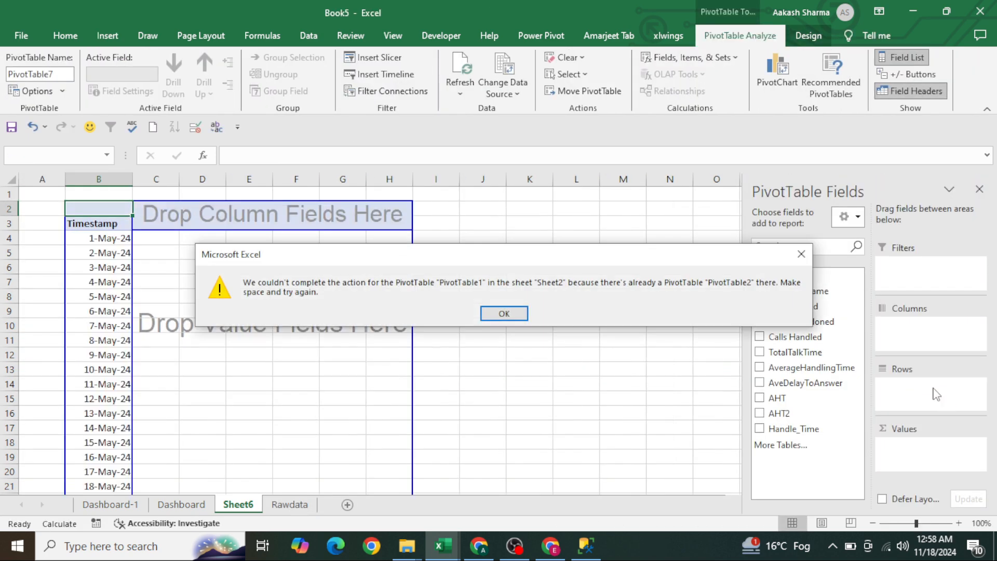
pyautogui.click(507, 313)
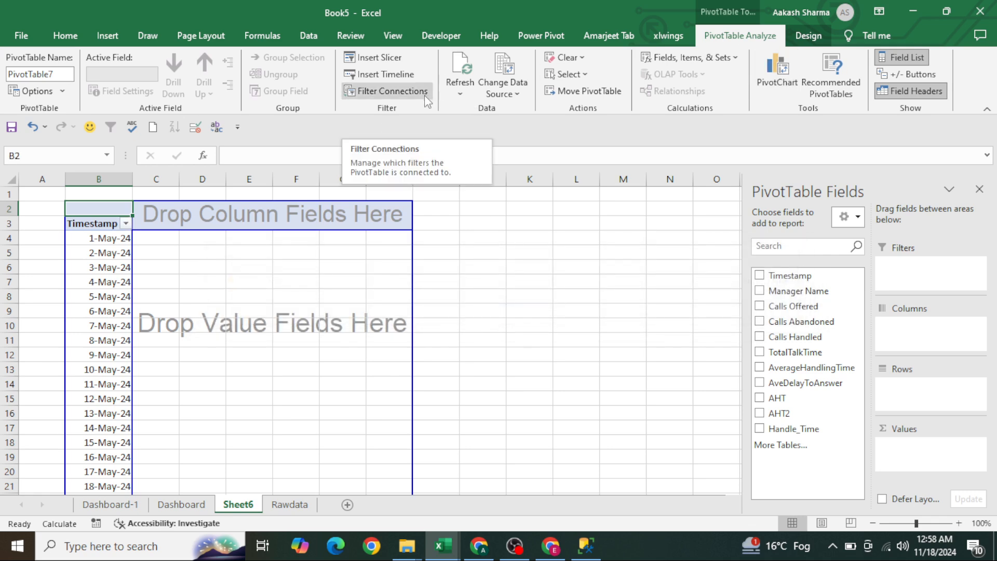
# Review the new PivotTable's filter connections, cancel the dialog, and show the PivotTable design options
pyautogui.click(388, 92)
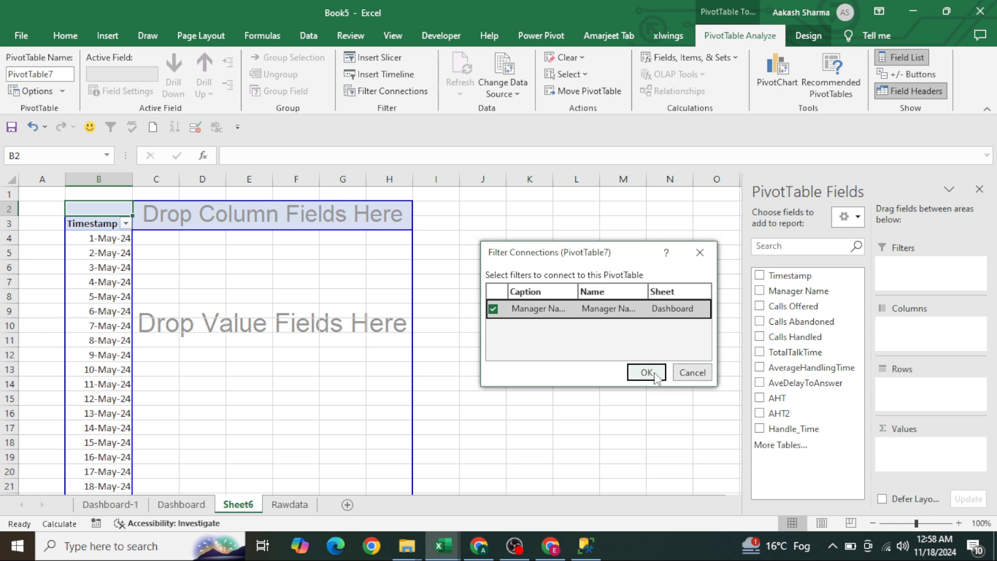
pyautogui.click(690, 372)
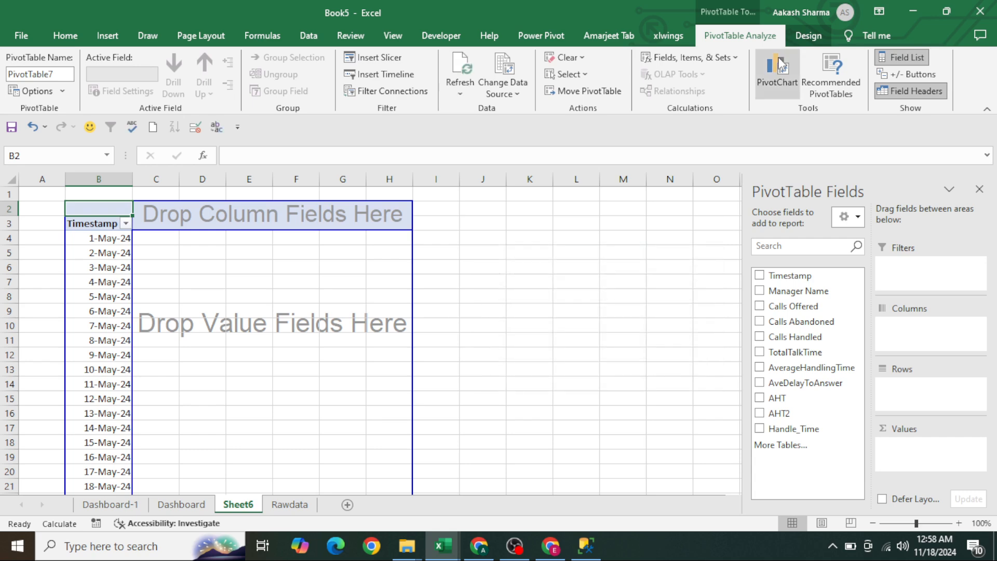
pyautogui.click(810, 35)
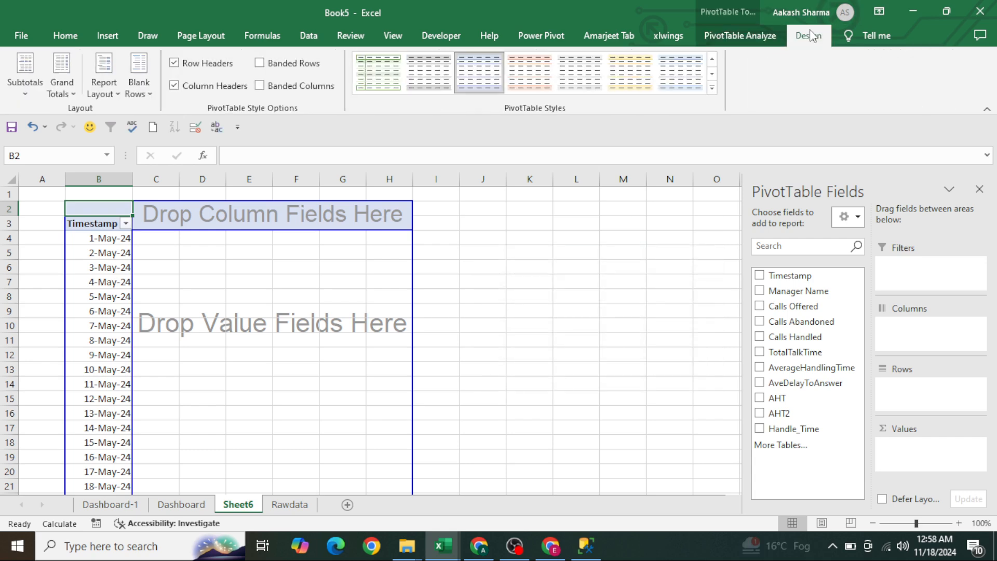
# Select the Manager Name filter in the PivotTable's filter connections, and add Calls Offered and Calls Handled as summed values
pyautogui.click(759, 39)
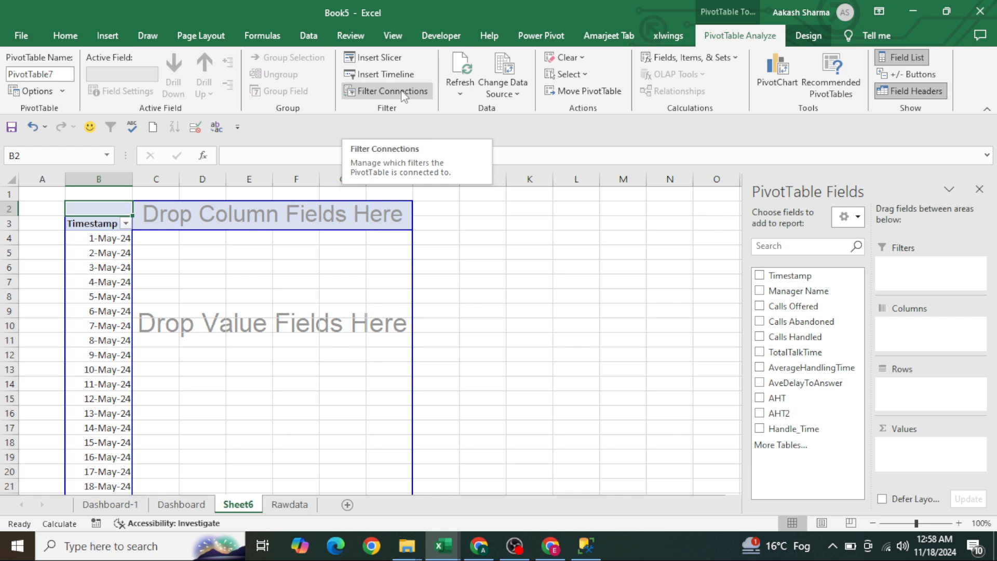
pyautogui.click(400, 90)
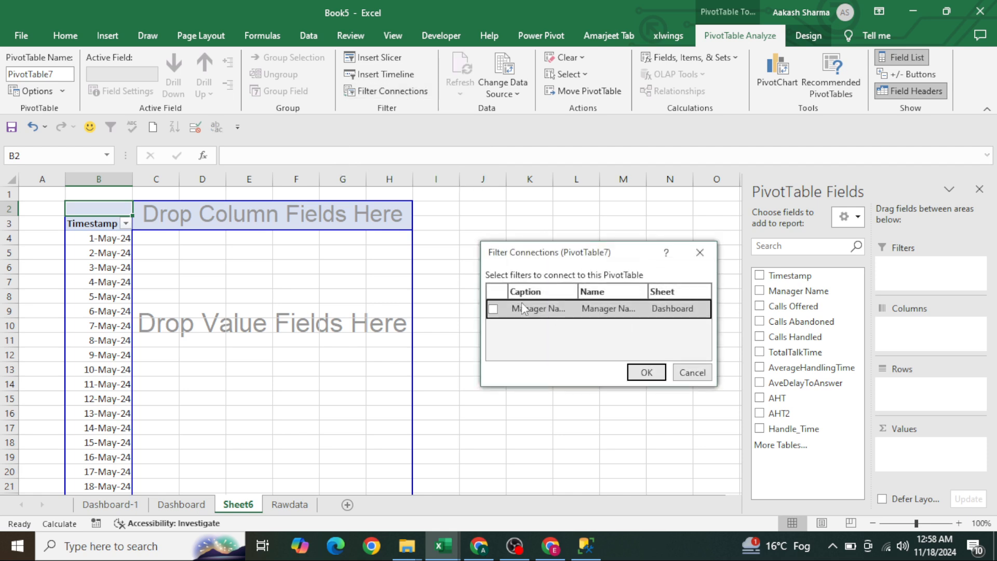
pyautogui.click(521, 307)
pyautogui.click(638, 372)
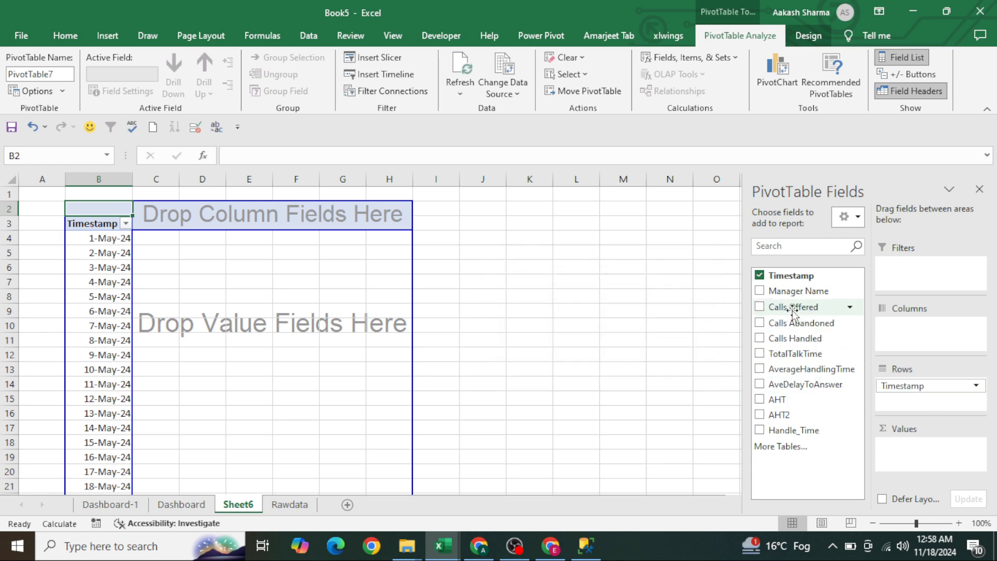
pyautogui.moveTo(792, 306); pyautogui.dragTo(934, 451)
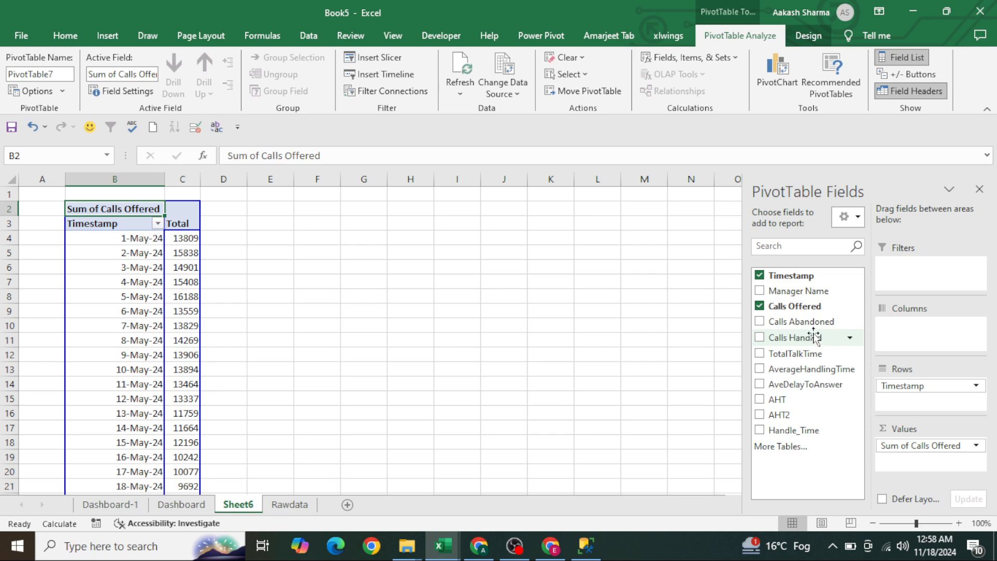
pyautogui.moveTo(808, 337); pyautogui.dragTo(930, 460)
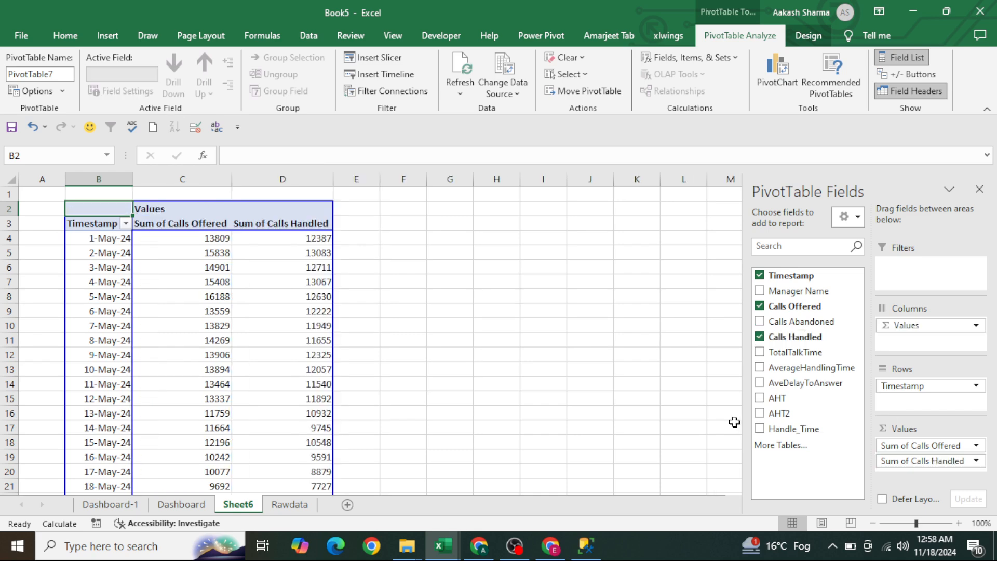
# Format the daily Calls Offered and Calls Handled values with the custom number format #.#,"K"
pyautogui.click(377, 280)
pyautogui.press('Left')
pyautogui.press('Left')
pyautogui.press('Up')
pyautogui.press('Up')
pyautogui.press('Up')
pyautogui.hotkey('shift', 'Right')
pyautogui.hotkey('ctrl', 'shift', 'Down')
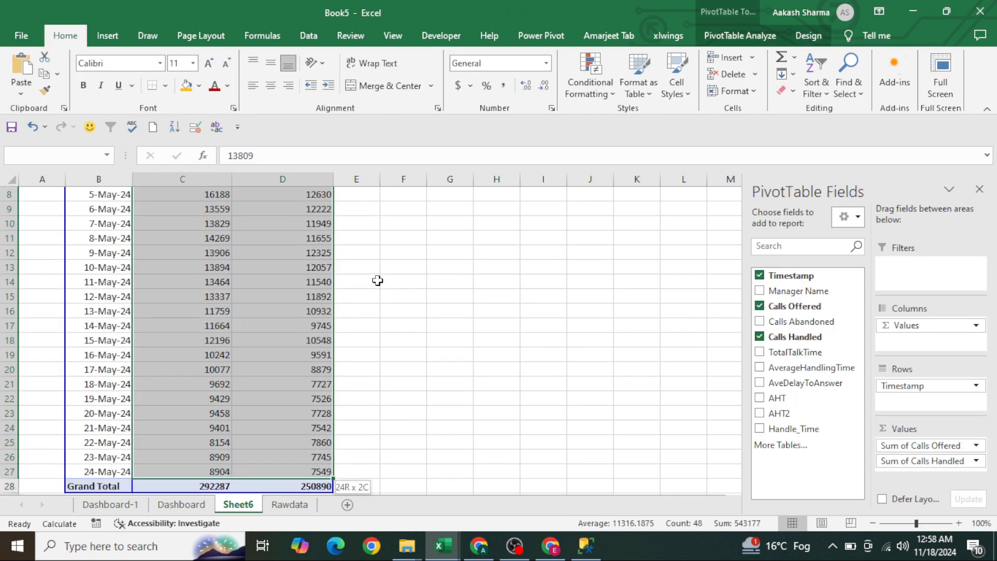
pyautogui.scroll(3, 378, 281)
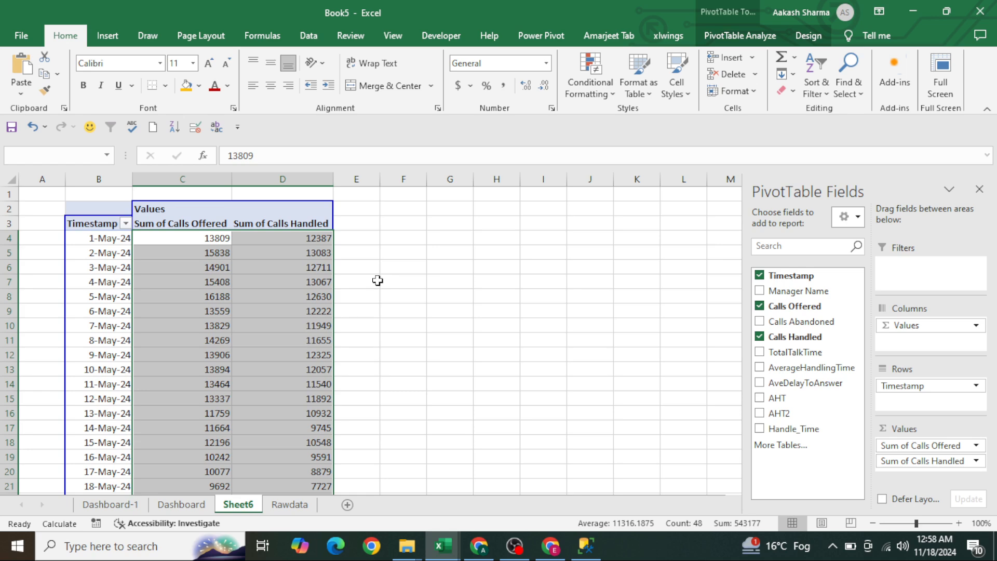
pyautogui.hotkey('ctrl', '1')
pyautogui.press('d')
pyautogui.press('c')
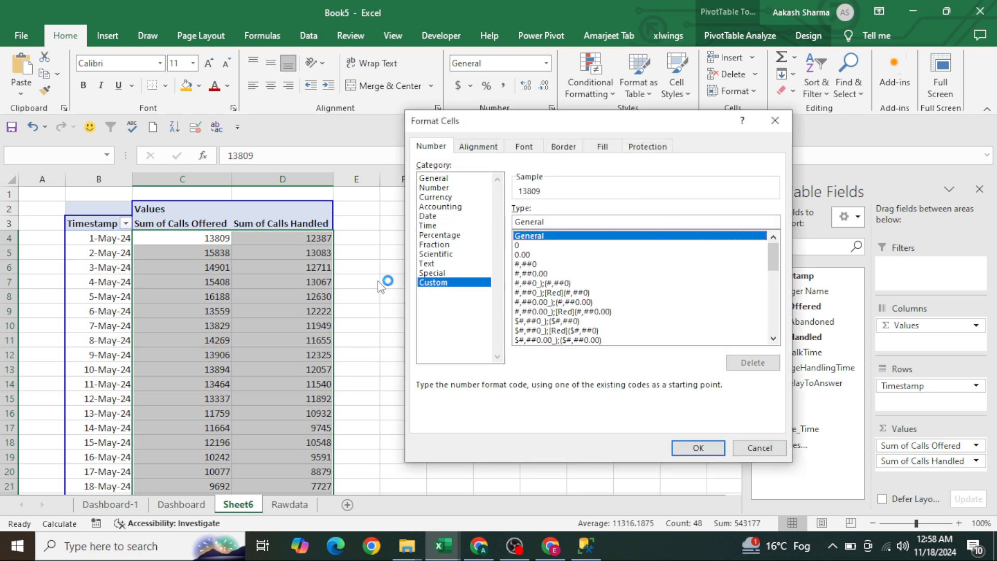
pyautogui.press('Tab')
pyautogui.write('#')
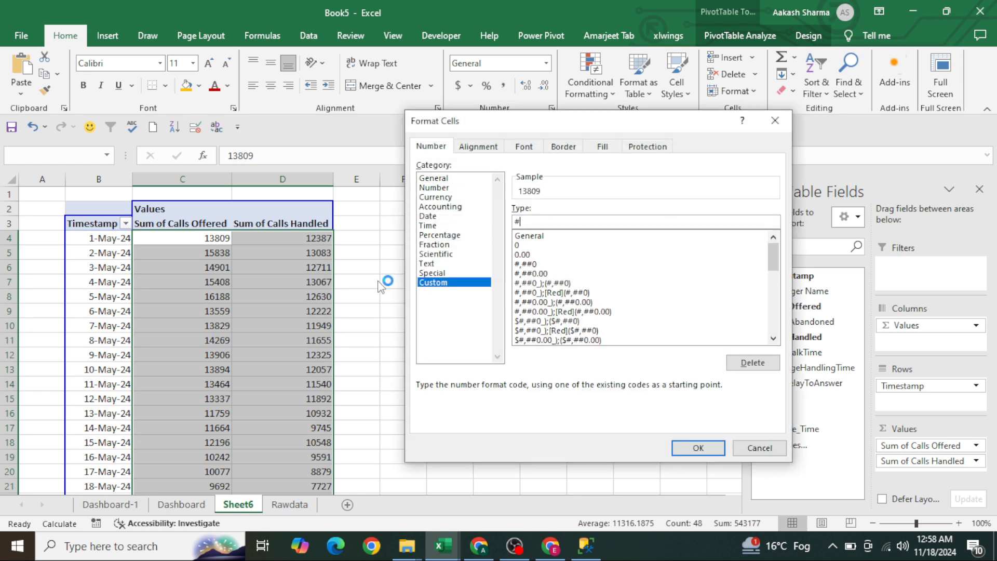
pyautogui.write('.#,"K"')
pyautogui.press('Return')
# Insert a 2-D clustered column PivotChart from the Timestamp, Calls Offered and Calls Handled data
pyautogui.hotkey('ctrl', 'shift', 'Right')
pyautogui.hotkey('ctrl', 'shift', 'Down')
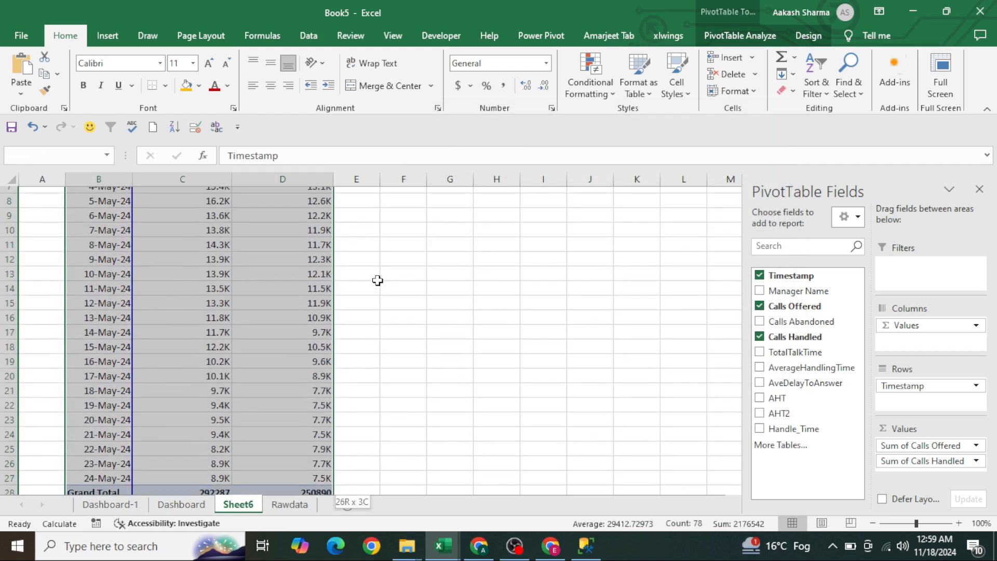
pyautogui.click(108, 37)
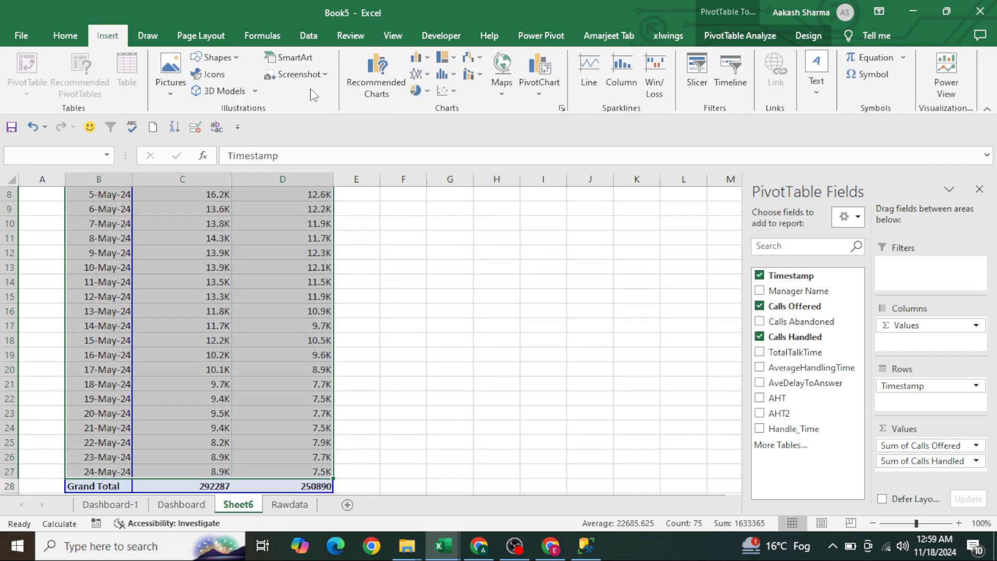
pyautogui.click(419, 58)
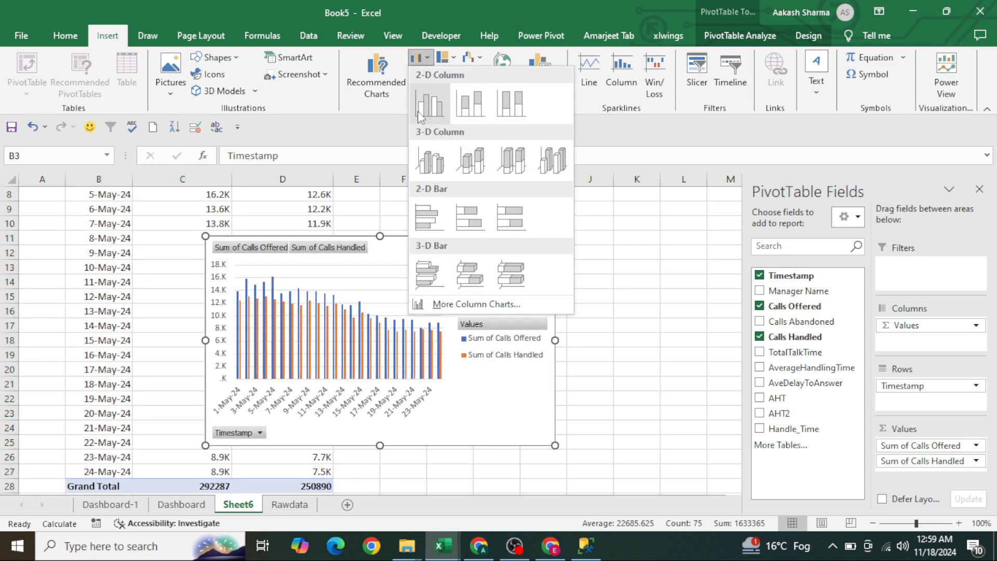
pyautogui.click(420, 113)
# Move the column chart to the Dashboard-1 sheet, place it below the Total Call Allocated card, and close the field list
pyautogui.hotkey('ctrl', 'x')
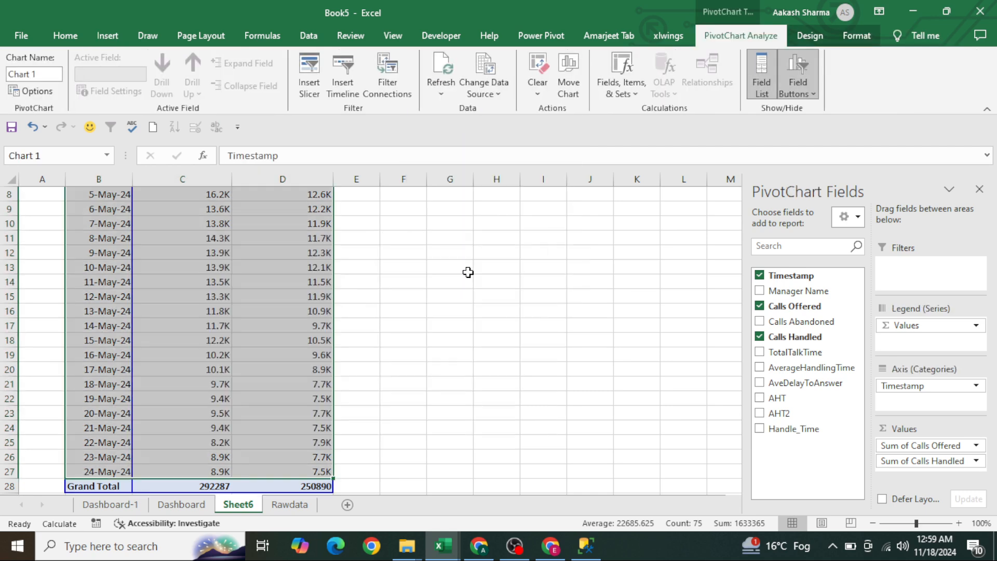
pyautogui.hotkey('ctrl', 'pageup')
pyautogui.hotkey('ctrl', 'pageup')
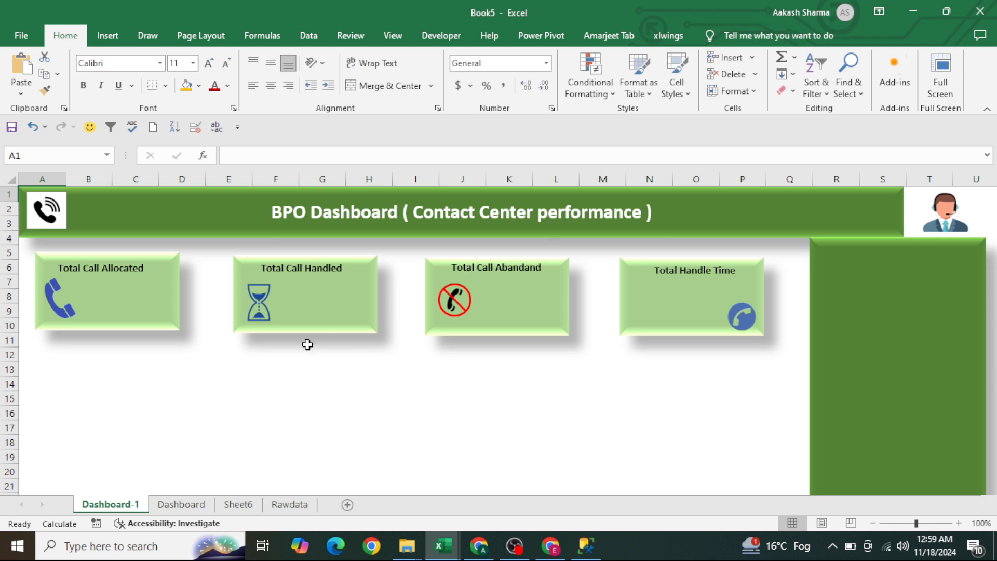
pyautogui.click(240, 385)
pyautogui.hotkey('ctrl', 'v')
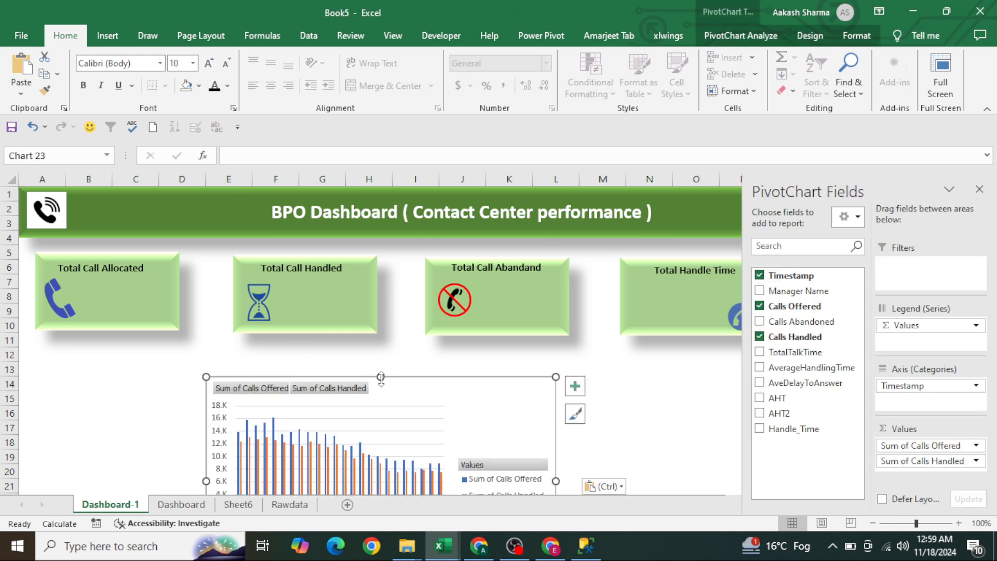
pyautogui.moveTo(410, 384); pyautogui.dragTo(240, 358)
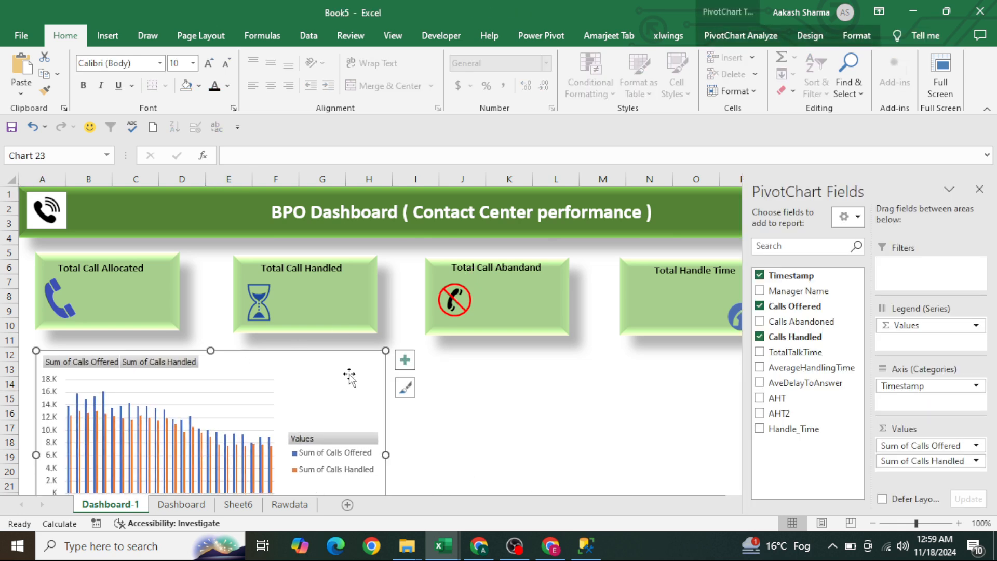
pyautogui.click(979, 188)
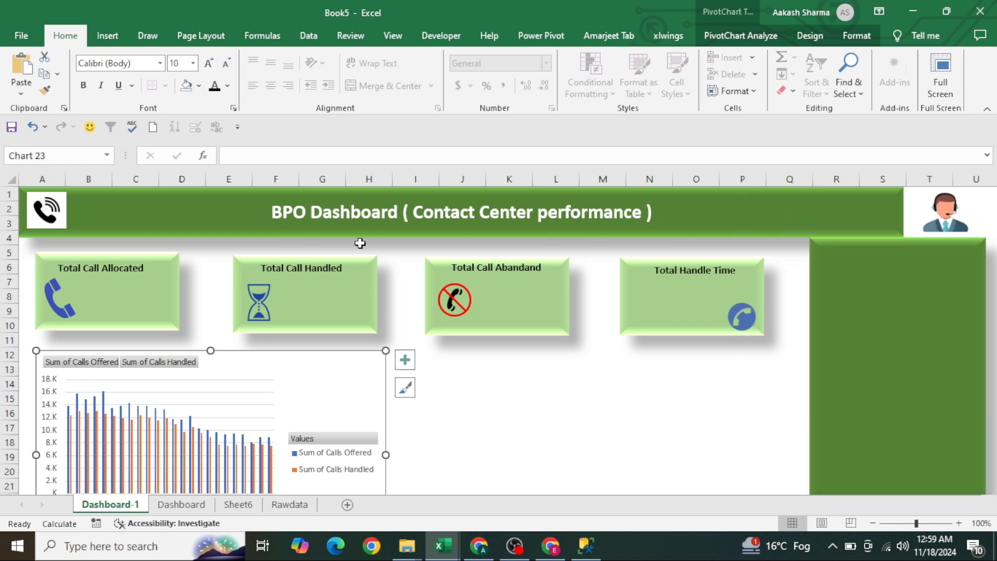
# Fill all four KPI cards with Green, Accent 6, Darker 25%
pyautogui.click(162, 291)
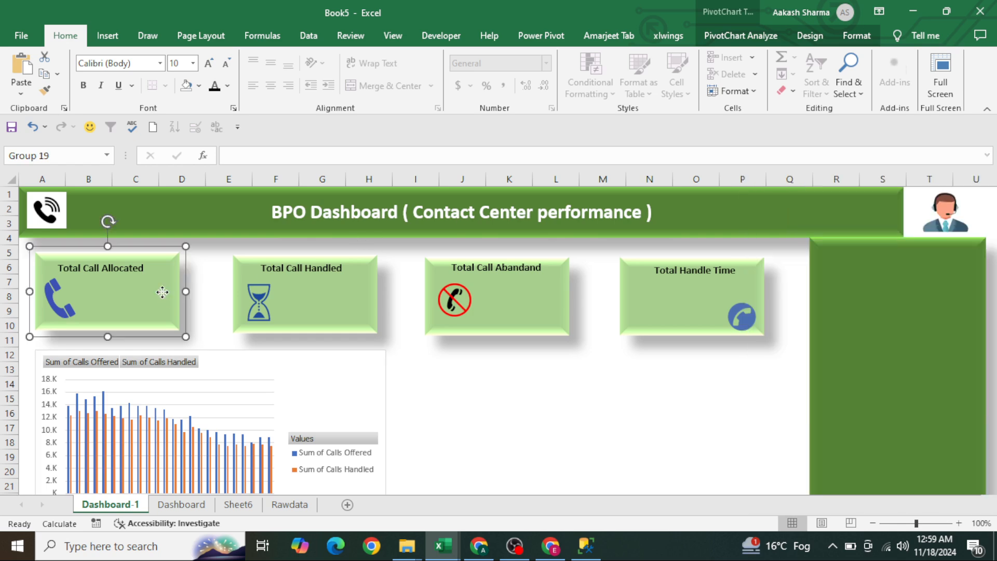
pyautogui.keyDown('ctrl'); pyautogui.click(335, 307); pyautogui.keyUp('ctrl')
pyautogui.keyDown('ctrl'); pyautogui.click(512, 313); pyautogui.keyUp('ctrl')
pyautogui.keyDown('ctrl'); pyautogui.click(657, 307); pyautogui.keyUp('ctrl')
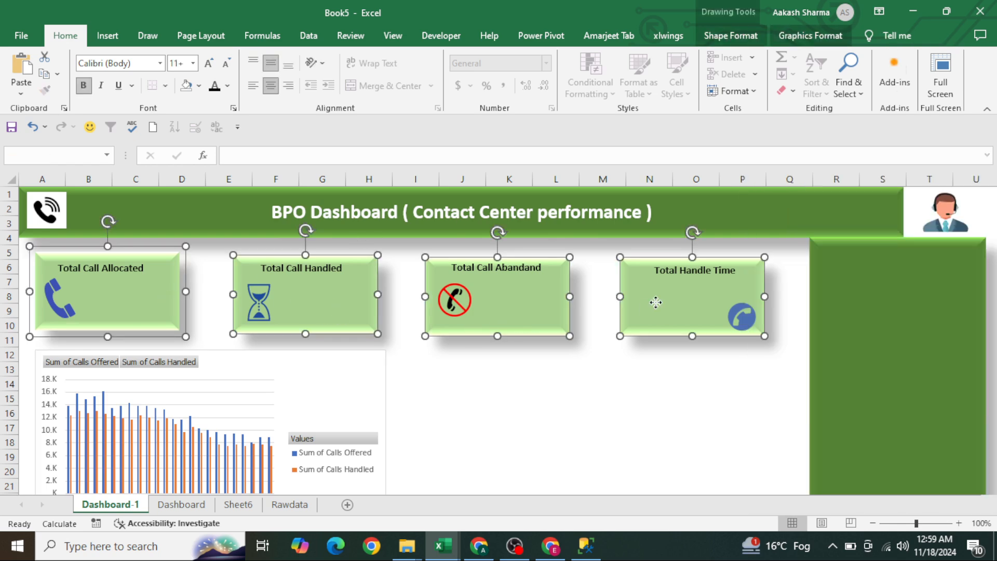
pyautogui.click(199, 85)
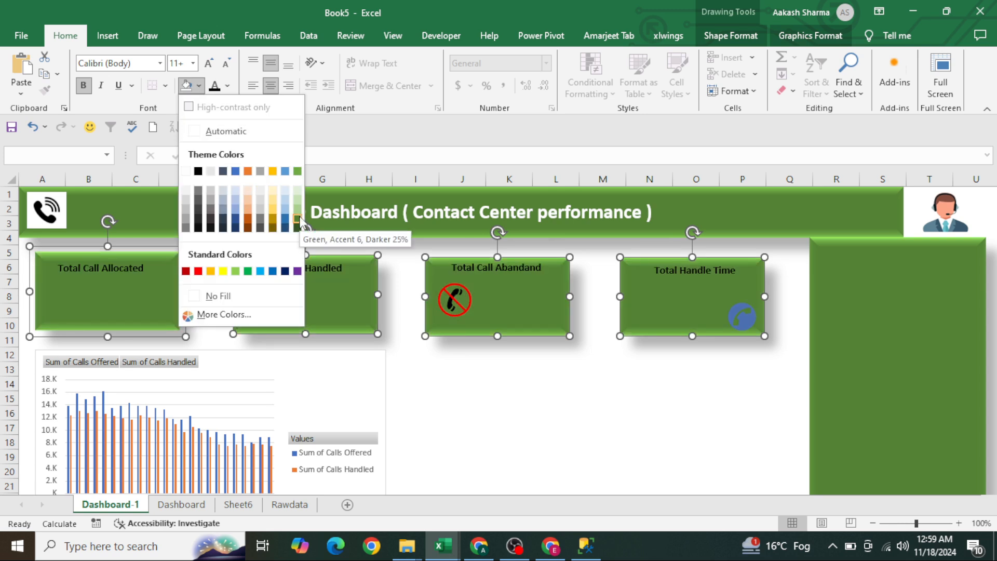
pyautogui.click(298, 219)
pyautogui.click(425, 385)
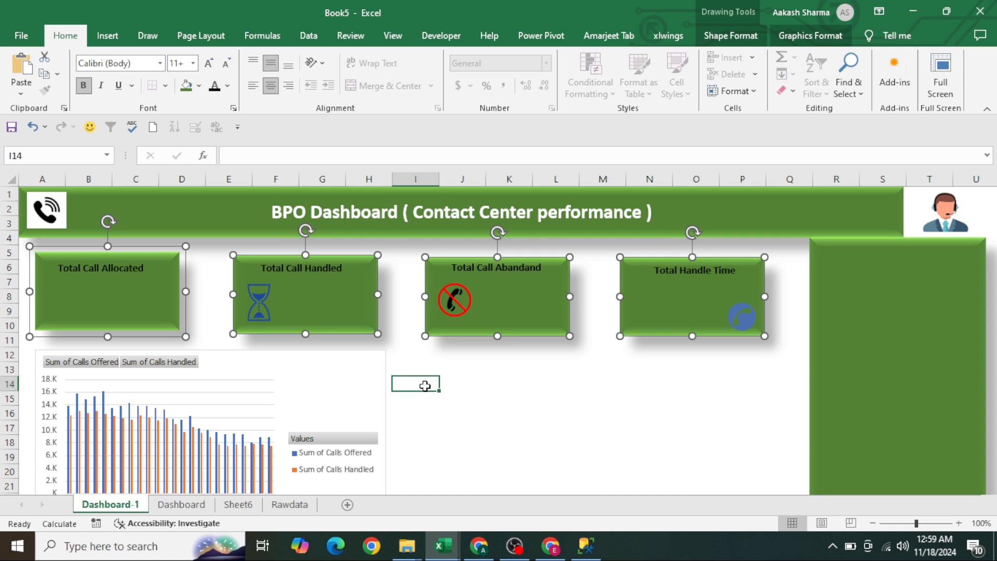
# Place a copy of the title banner's phone picture on the Total Call Allocated card
pyautogui.click(64, 306)
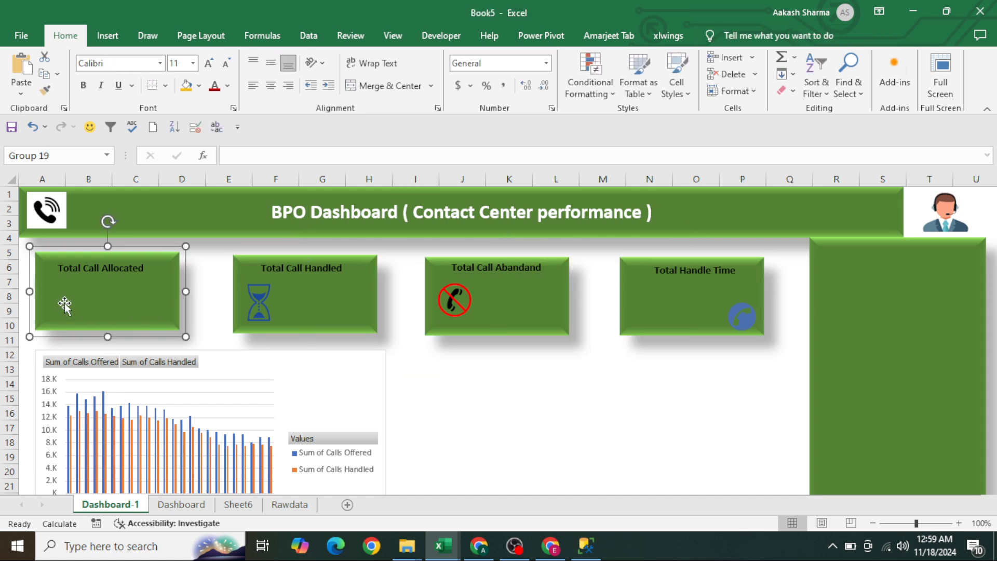
pyautogui.click(45, 219)
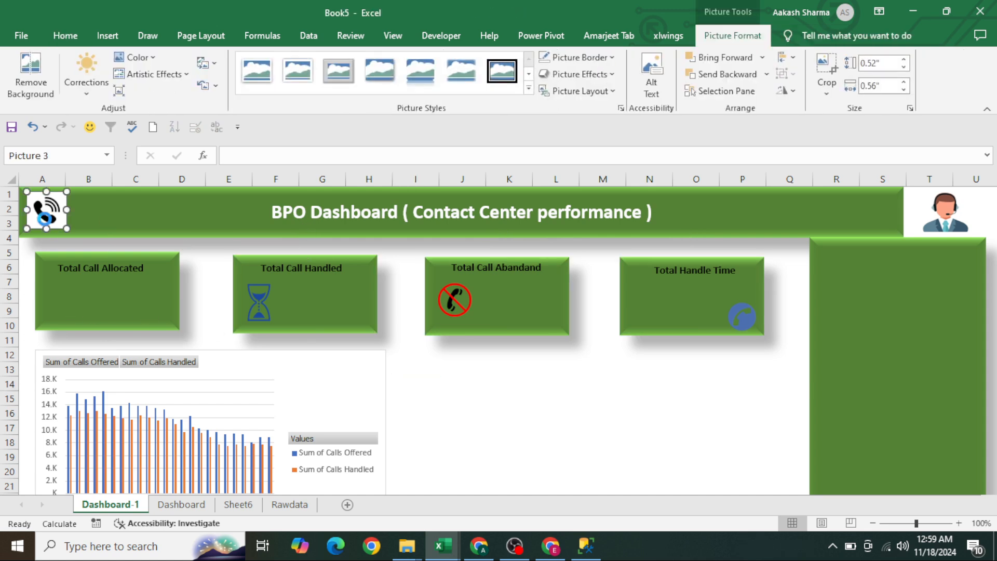
pyautogui.moveTo(44, 219); pyautogui.dragTo(79, 317)
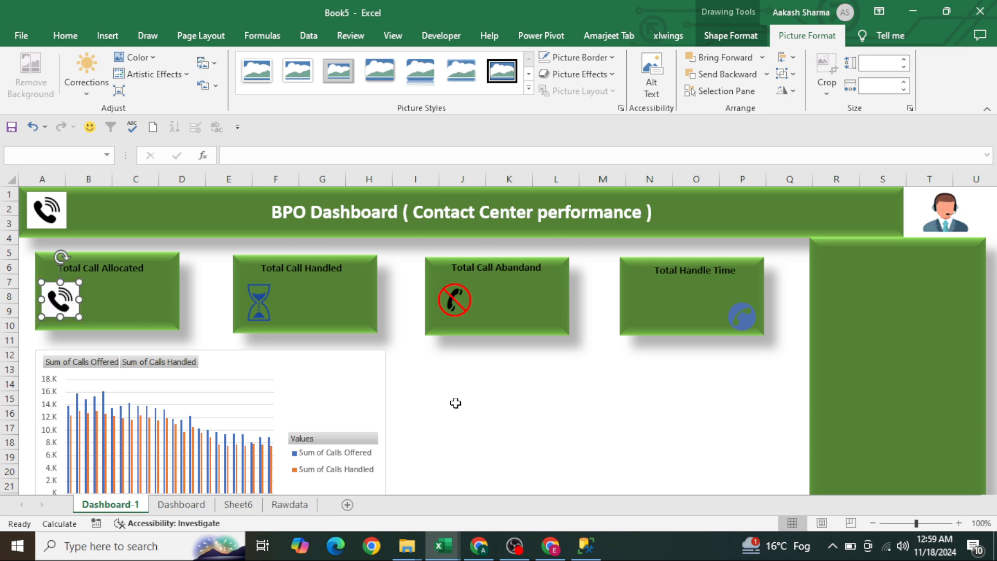
pyautogui.moveTo(454, 403); pyautogui.dragTo(380, 371)
# Widen the column chart to end under the Total Handle Time card, and extend the green side panel down to the chart's lower edge
pyautogui.press('Down')
pyautogui.press('Down')
pyautogui.press('Down')
pyautogui.press('Down')
pyautogui.press('Down')
pyautogui.press('Down')
pyautogui.press('Down')
pyautogui.press('Down')
pyautogui.press('Down')
pyautogui.press('Down')
pyautogui.press('Down')
pyautogui.press('Down')
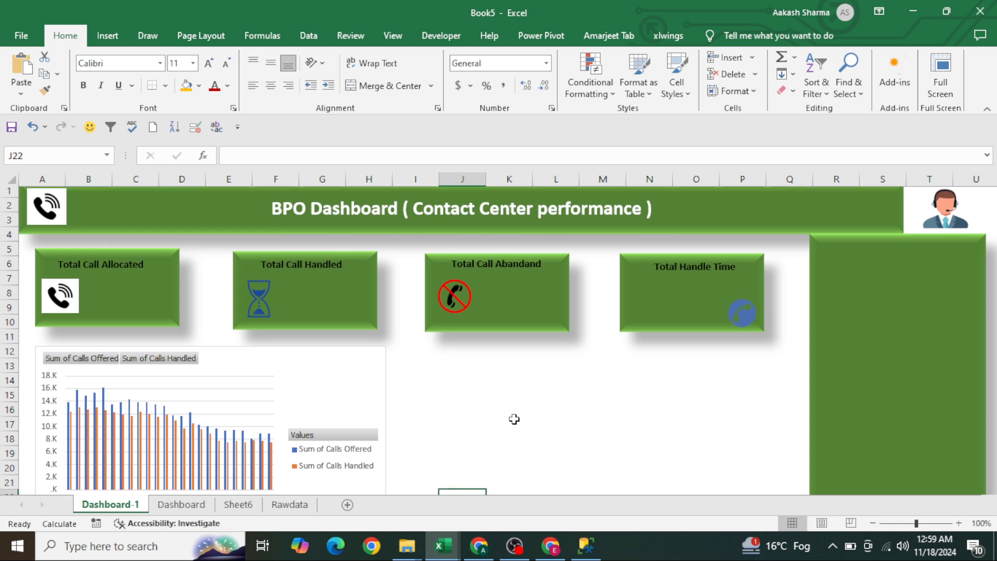
pyautogui.scroll(-1, 514, 419)
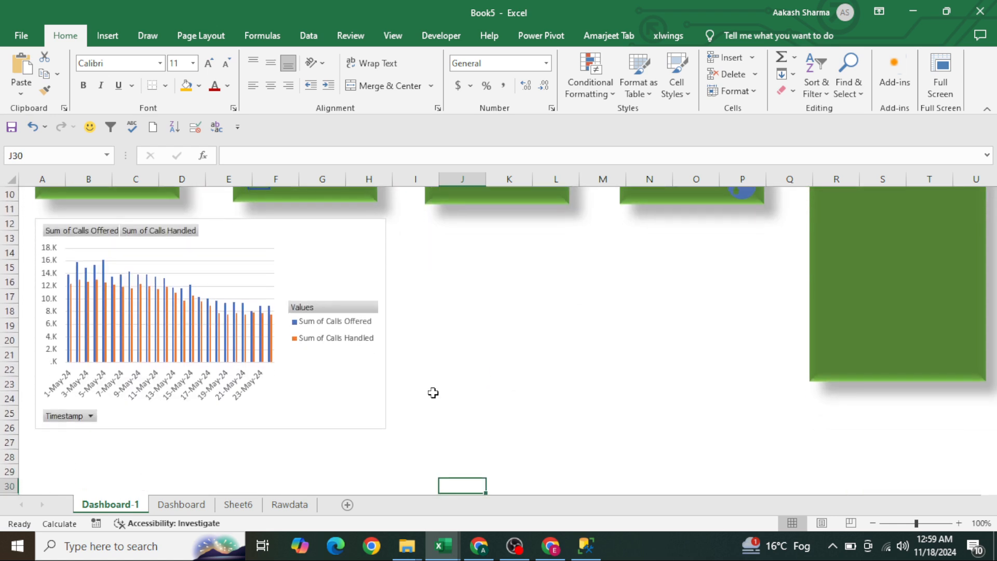
pyautogui.click(377, 414)
pyautogui.moveTo(385, 322); pyautogui.dragTo(768, 338)
pyautogui.click(906, 366)
pyautogui.moveTo(899, 382); pyautogui.dragTo(898, 430)
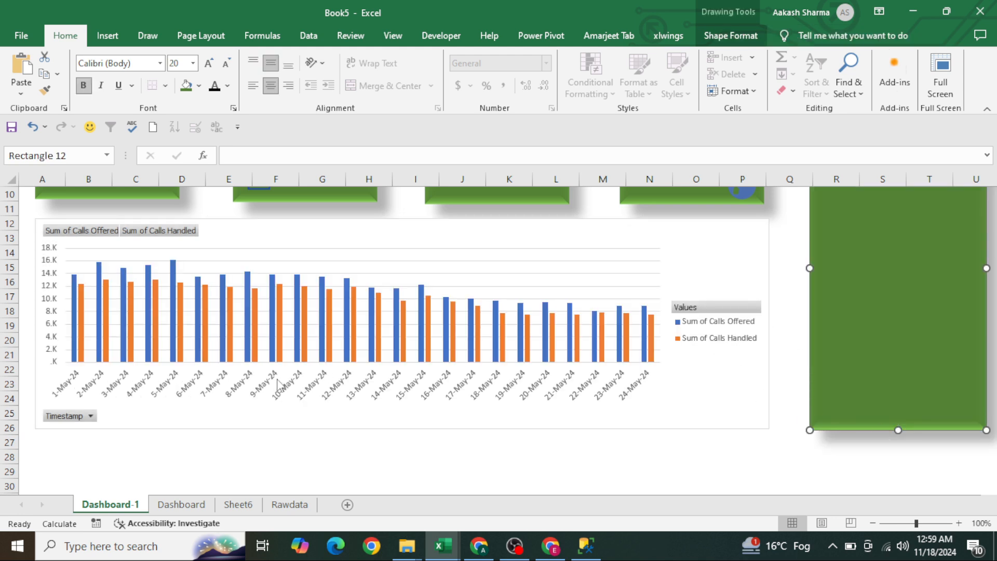
# Hide all field buttons on the column chart and position its legend at the bottom
pyautogui.rightClick(110, 232)
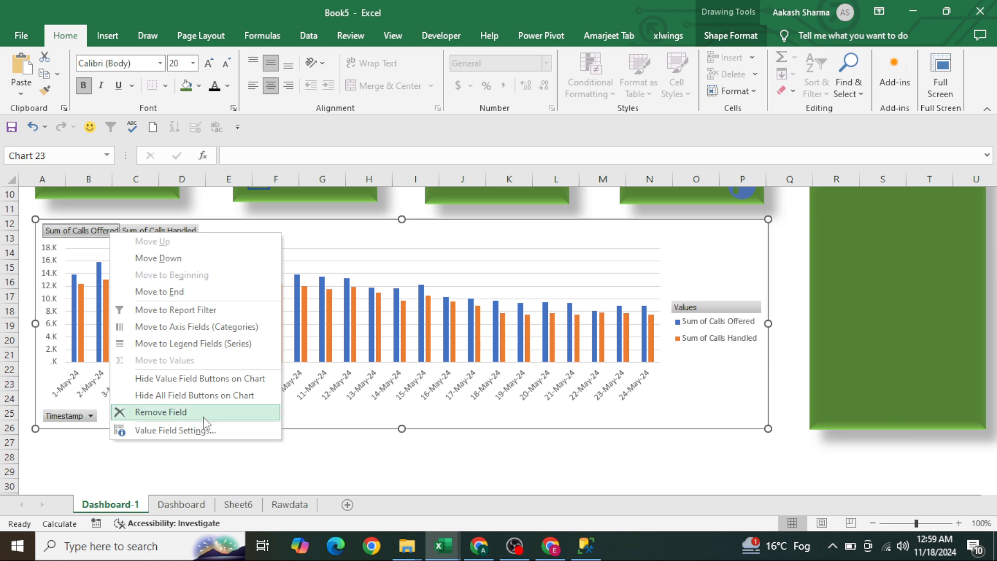
pyautogui.click(190, 398)
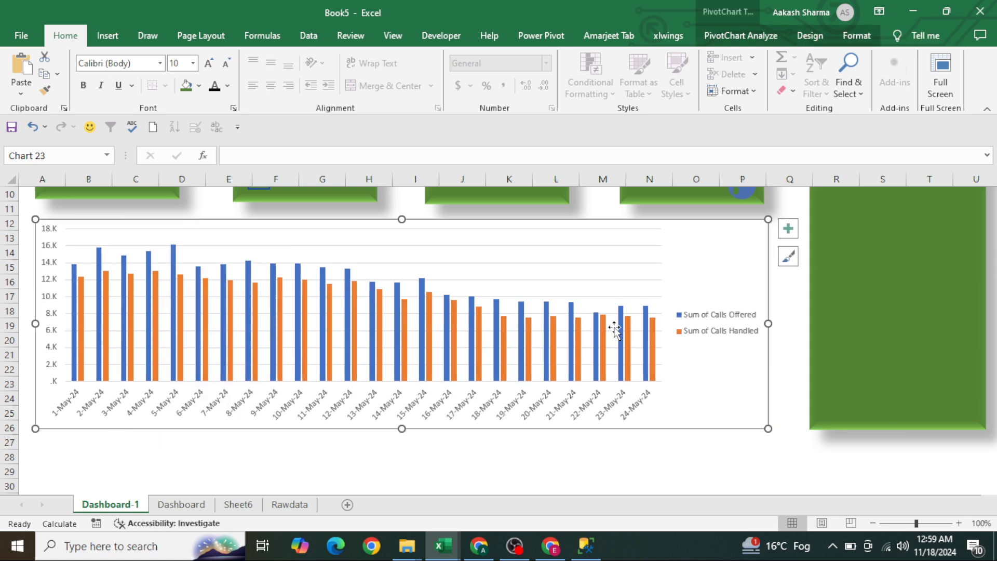
pyautogui.click(788, 229)
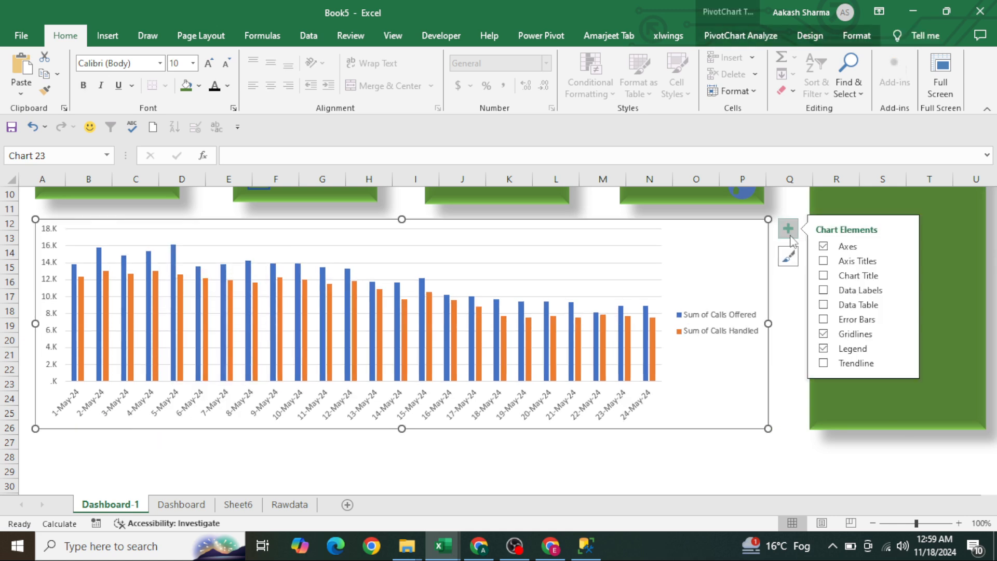
pyautogui.click(903, 348)
pyautogui.click(759, 405)
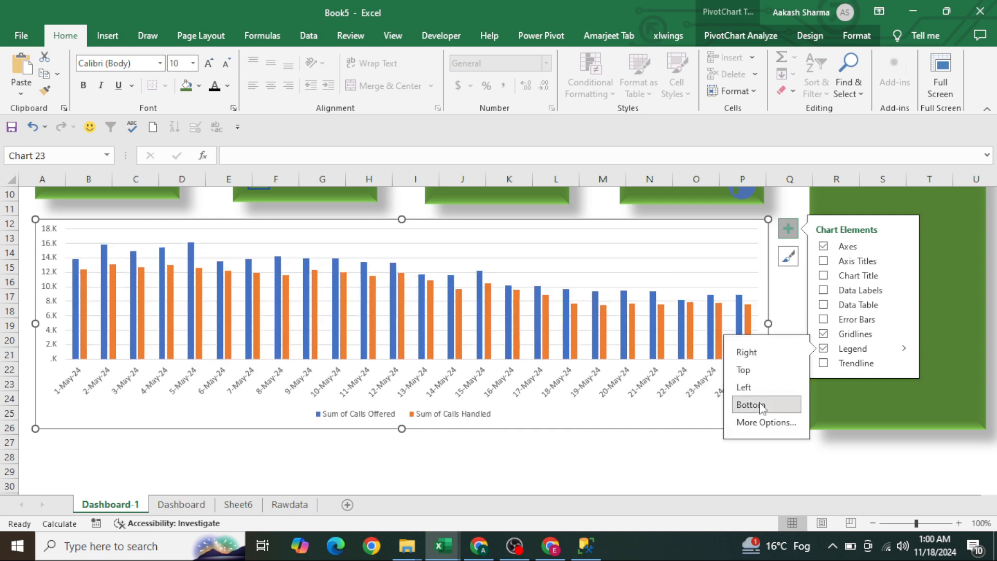
# Delete the column chart's gridlines and vertical axis
pyautogui.click(229, 243)
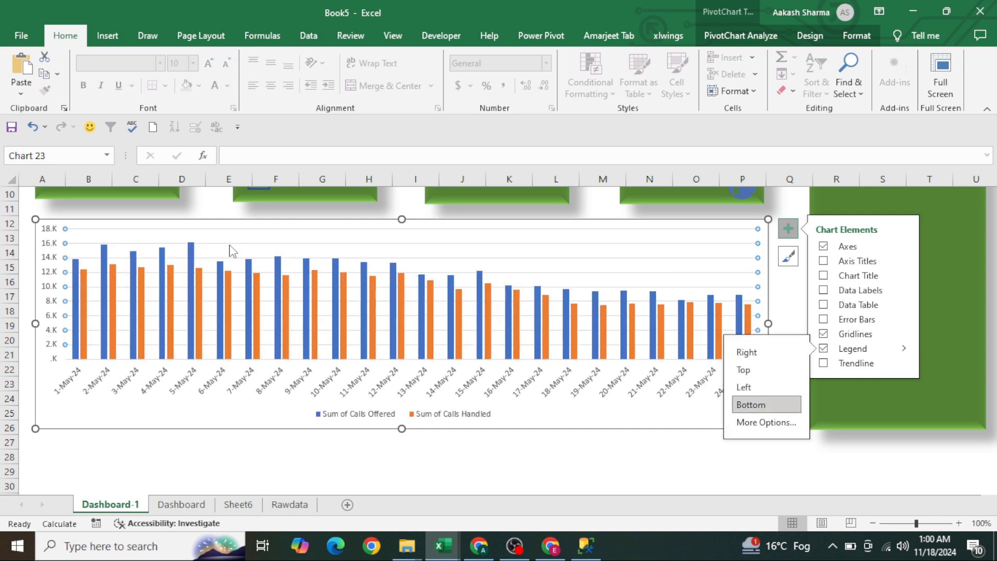
pyautogui.press('Delete')
pyautogui.click(50, 262)
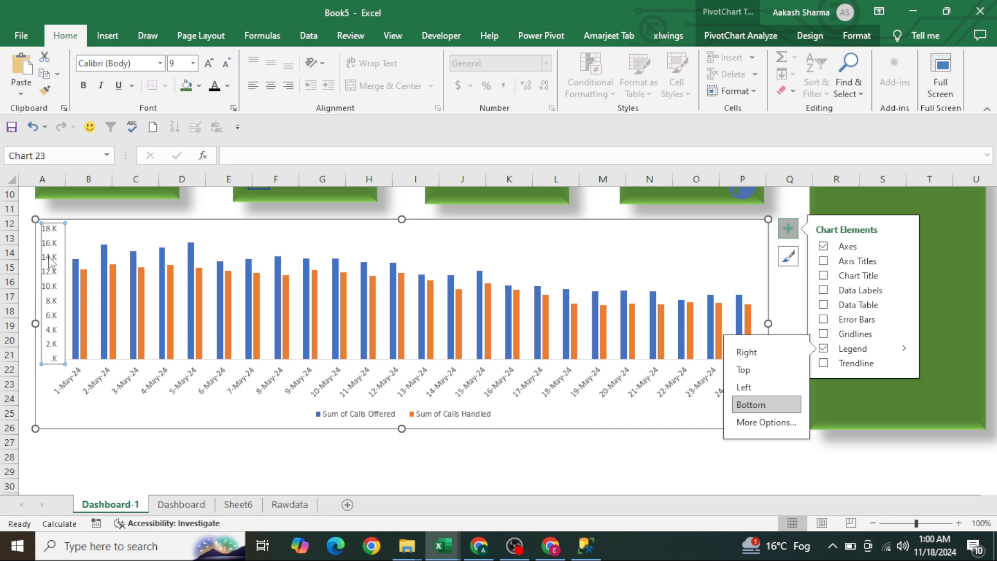
pyautogui.press('Delete')
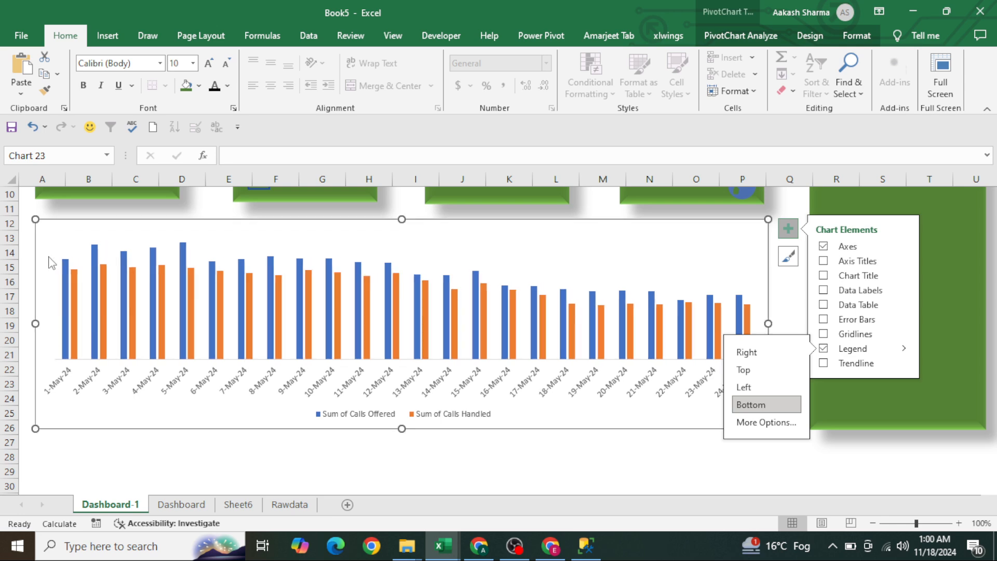
# Set the column chart's gap width to 59% and its series overlap to 100%
pyautogui.rightClick(49, 256)
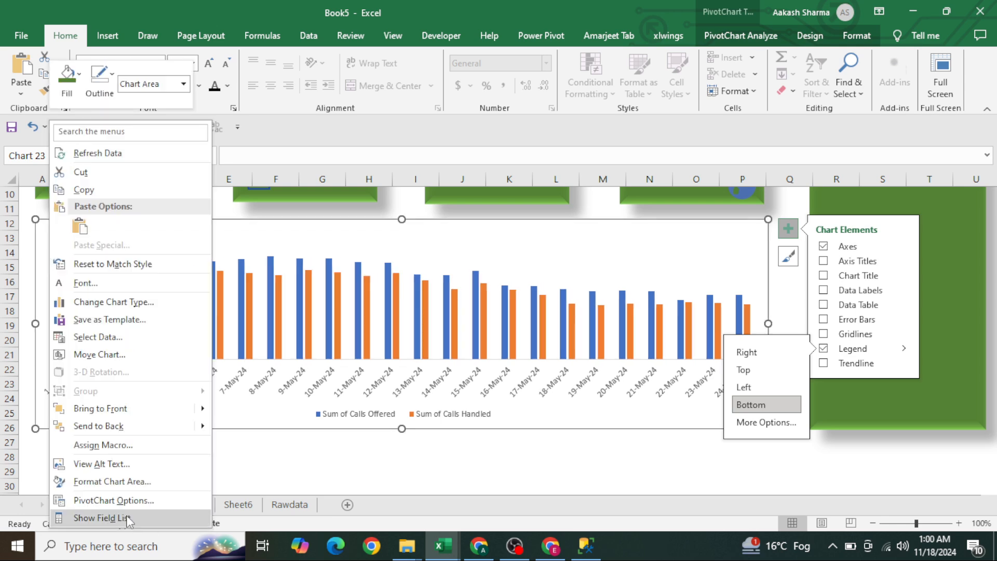
pyautogui.click(378, 270)
pyautogui.rightClick(378, 269)
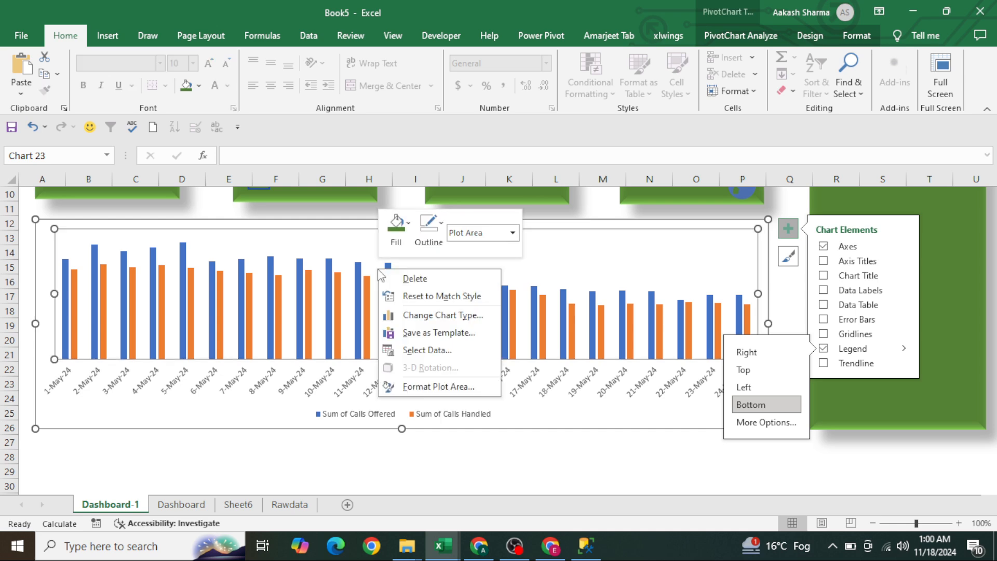
pyautogui.click(439, 388)
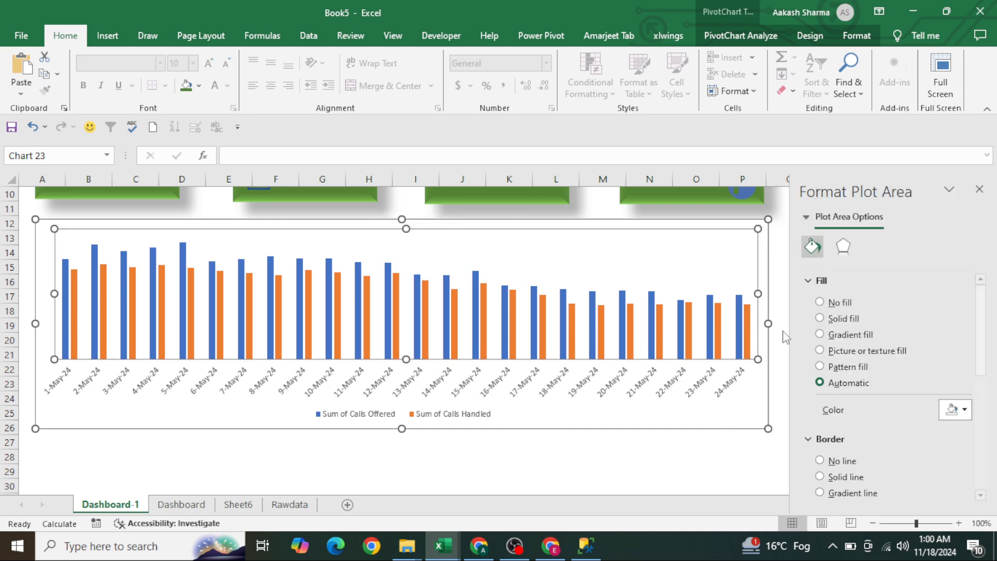
pyautogui.click(444, 316)
pyautogui.click(879, 258)
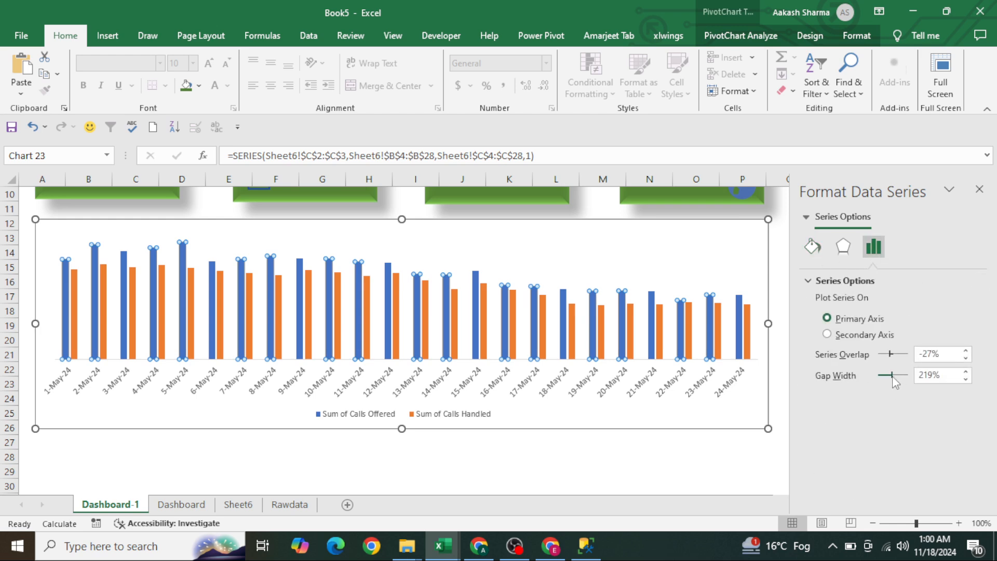
pyautogui.moveTo(886, 378); pyautogui.dragTo(883, 379)
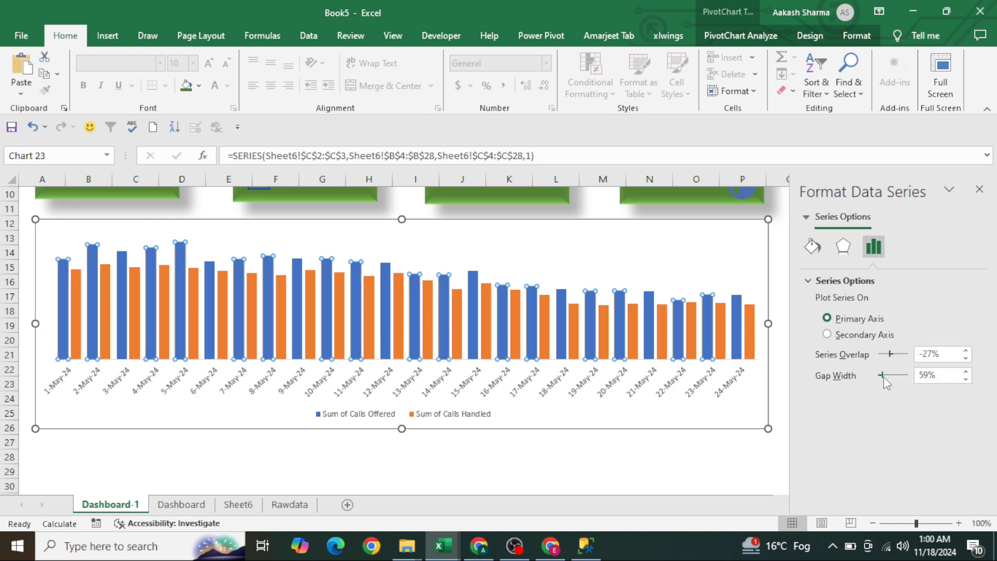
pyautogui.moveTo(938, 355); pyautogui.dragTo(844, 358)
pyautogui.press('BackSpace')
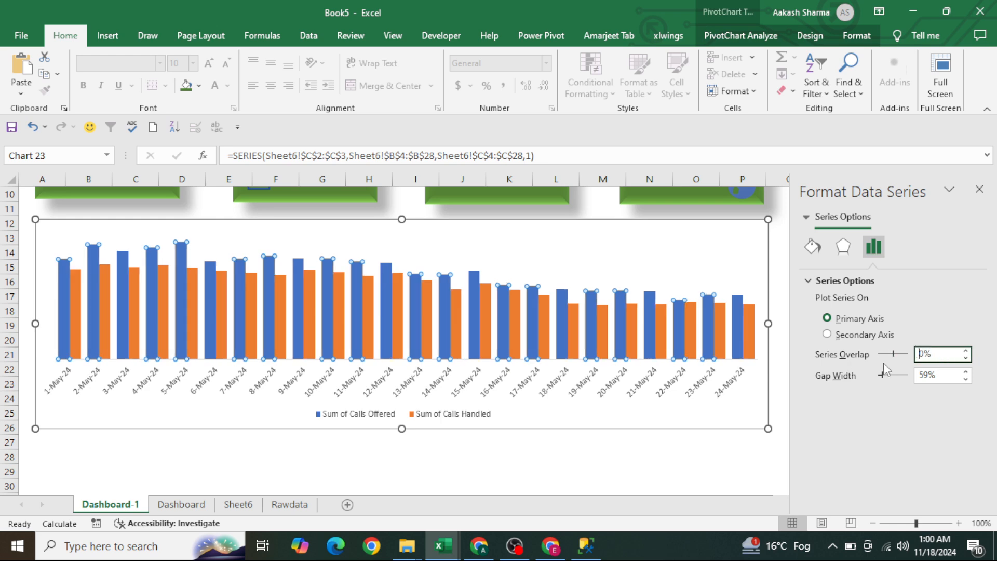
pyautogui.moveTo(895, 359); pyautogui.dragTo(912, 358)
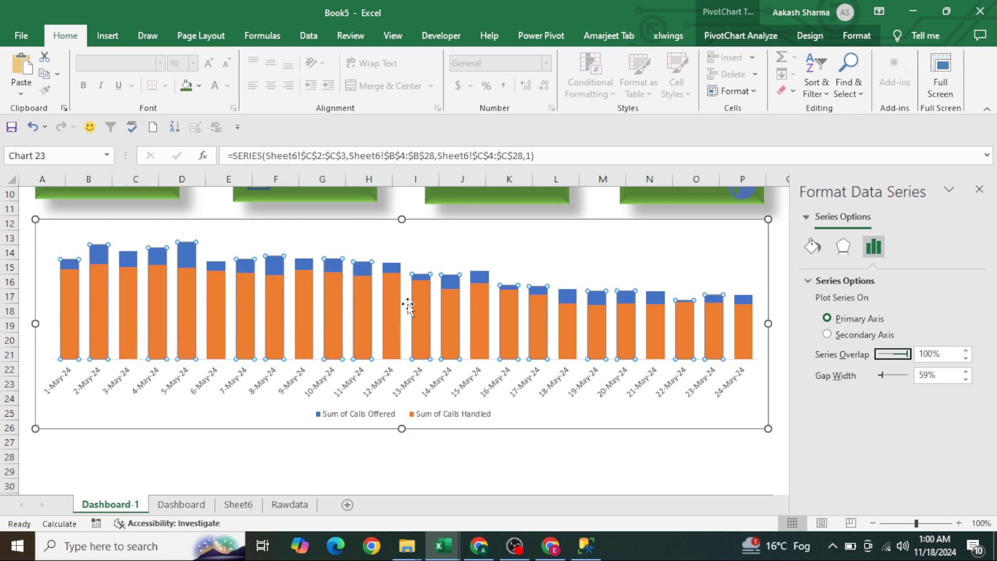
# Give the Sum of Calls Handled columns a solid dark green theme fill matching the side panel
pyautogui.click(387, 312)
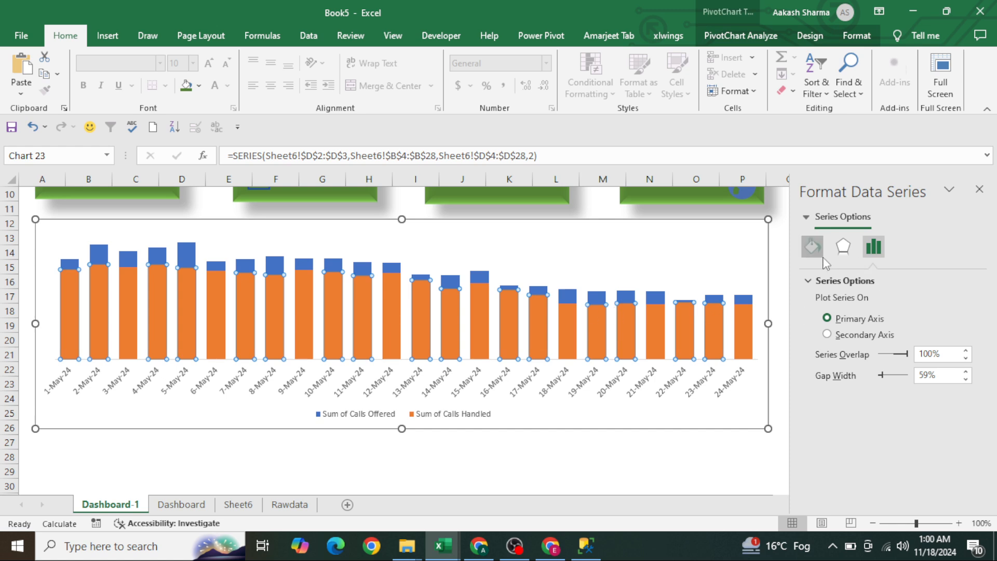
pyautogui.click(812, 246)
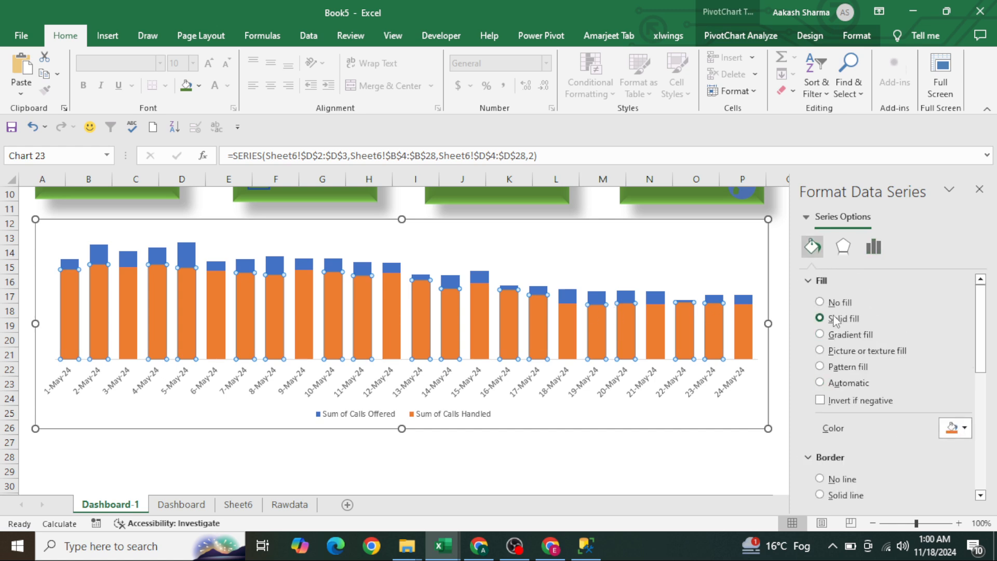
pyautogui.click(833, 319)
pyautogui.click(964, 428)
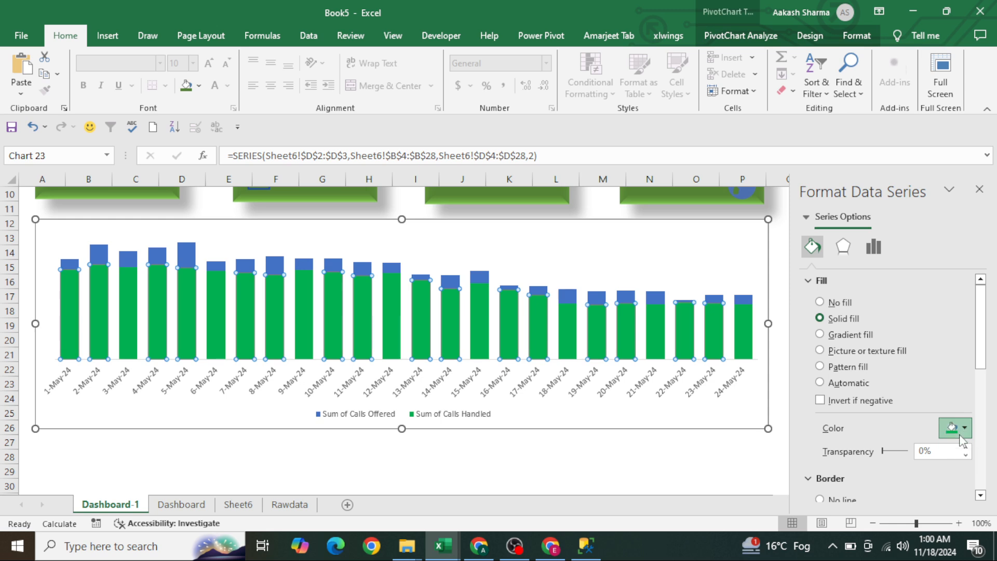
pyautogui.click(987, 336)
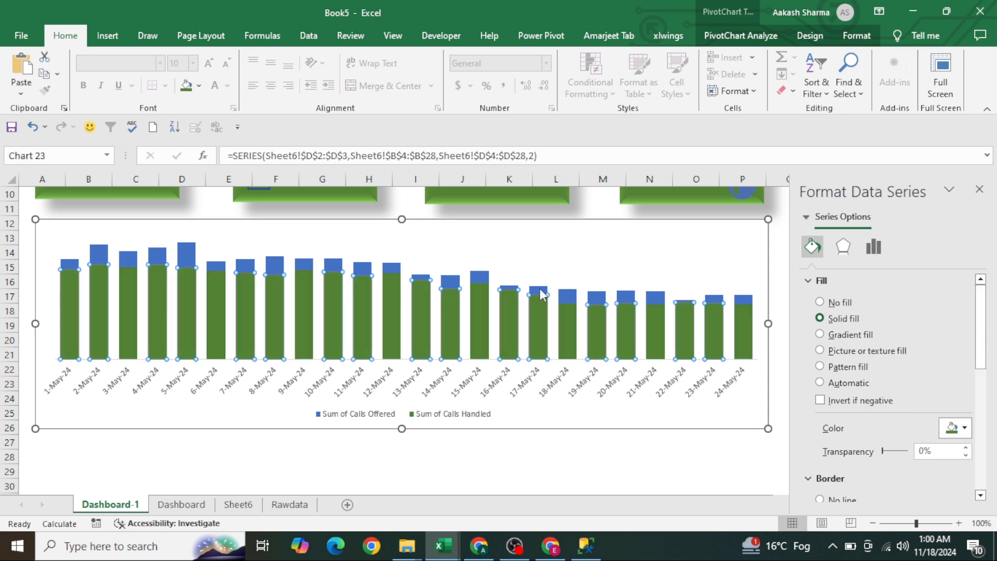
# Give the Sum of Calls Offered columns a solid light green theme fill
pyautogui.click(475, 280)
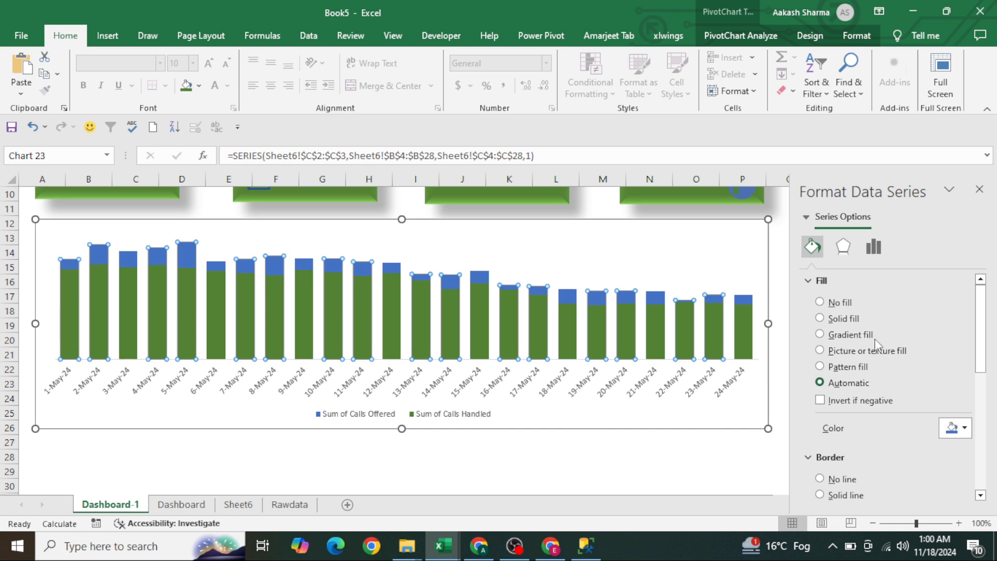
pyautogui.click(839, 319)
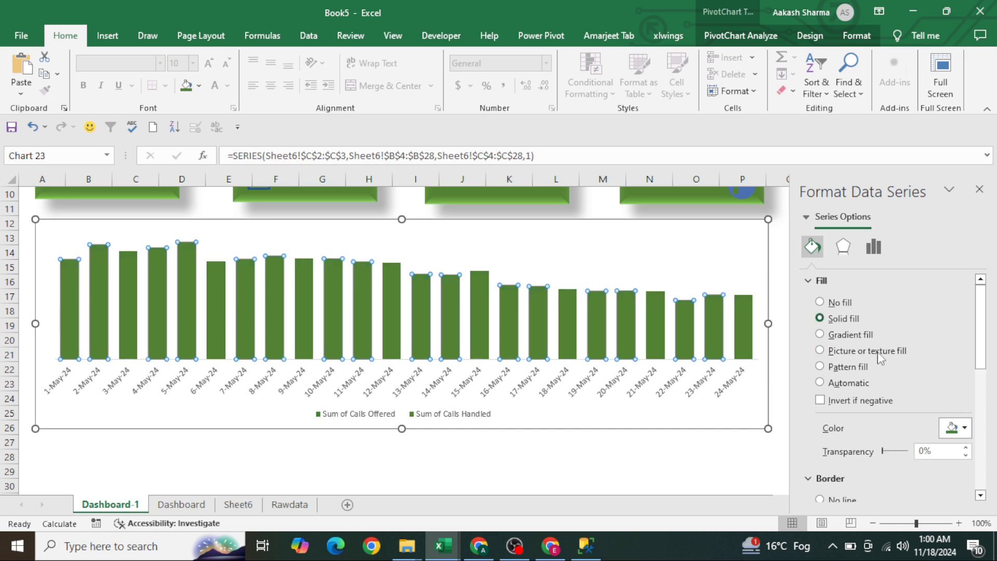
pyautogui.click(965, 427)
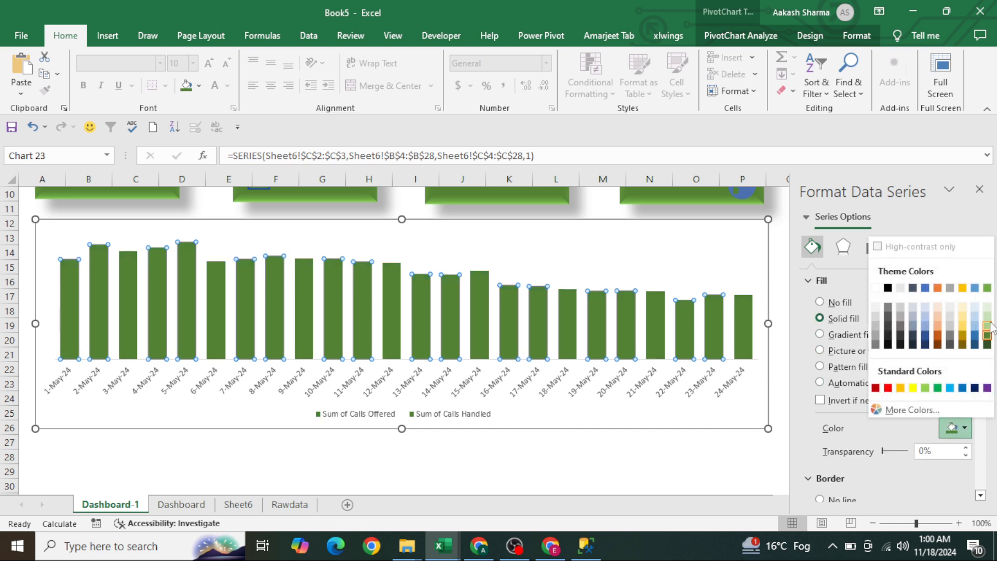
pyautogui.click(987, 316)
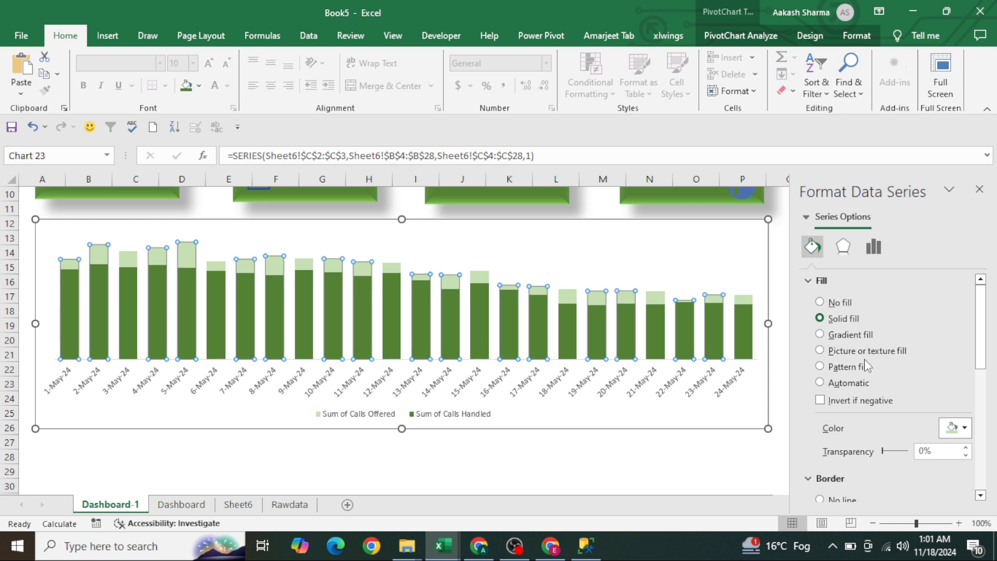
# Make the column chart's legend and date axis labels bold, and close the formatting pane
pyautogui.click(401, 416)
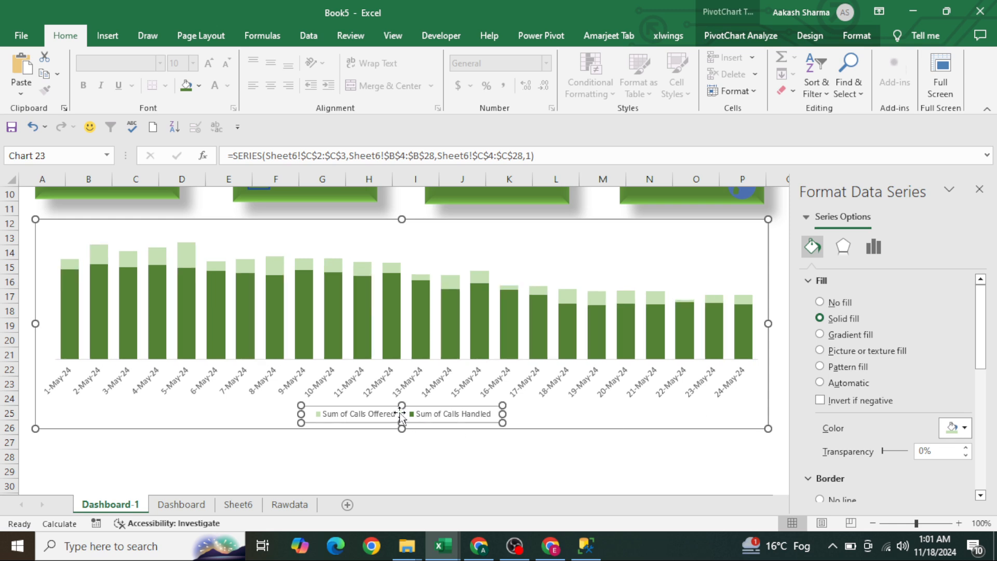
pyautogui.click(330, 384)
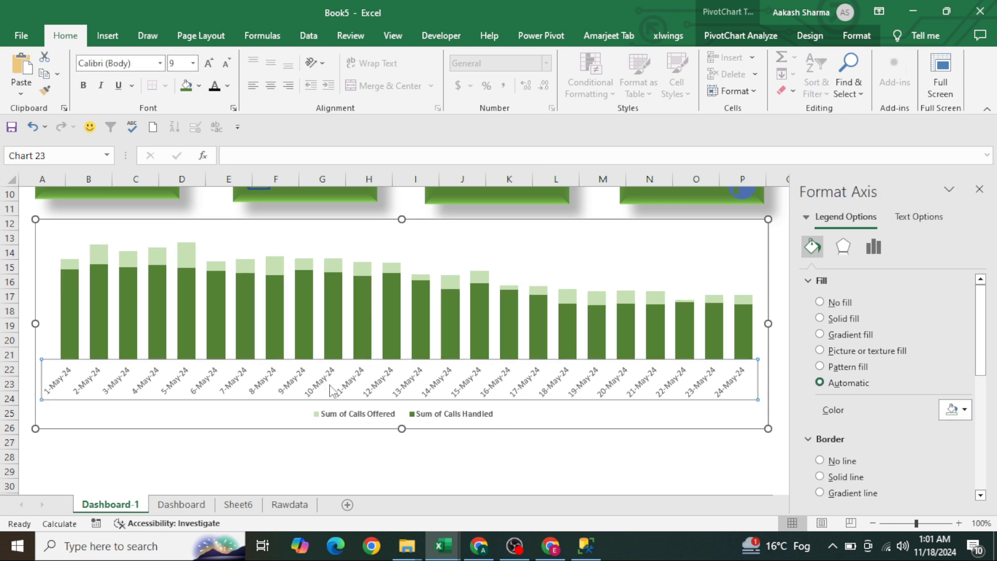
pyautogui.click(979, 189)
# Add data labels to the column chart and center the Sum of Calls Handled labels inside their columns
pyautogui.click(787, 228)
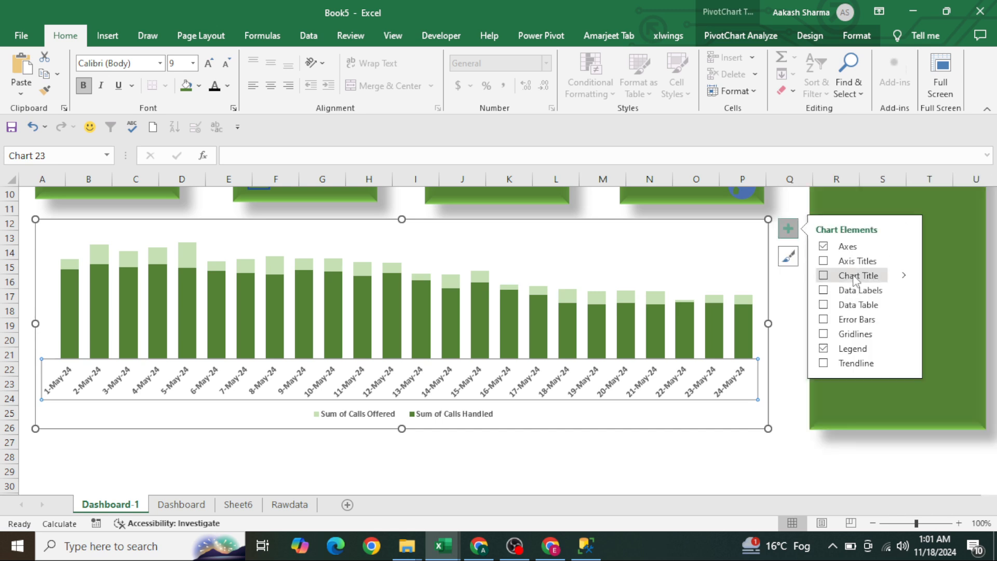
pyautogui.click(827, 291)
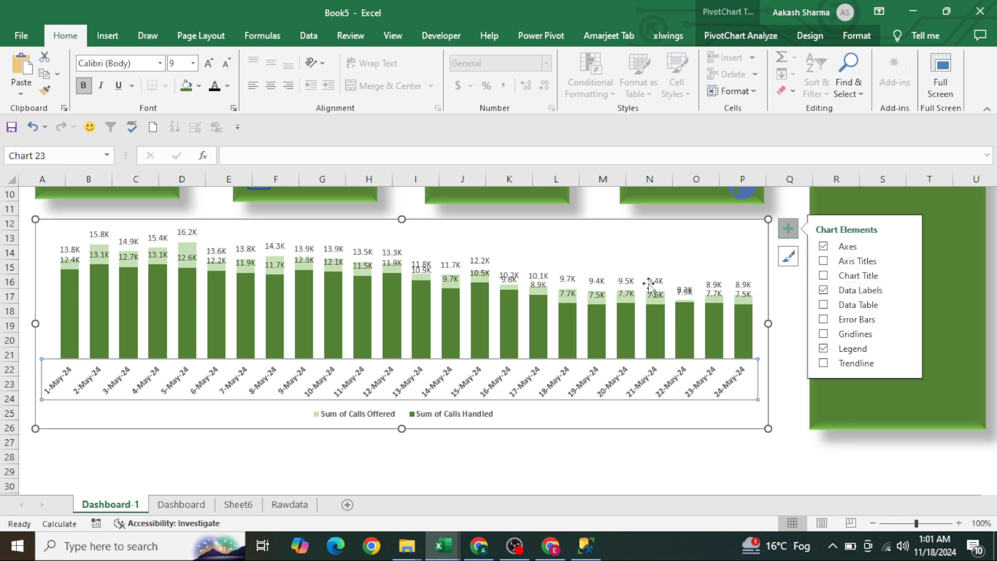
pyautogui.click(625, 295)
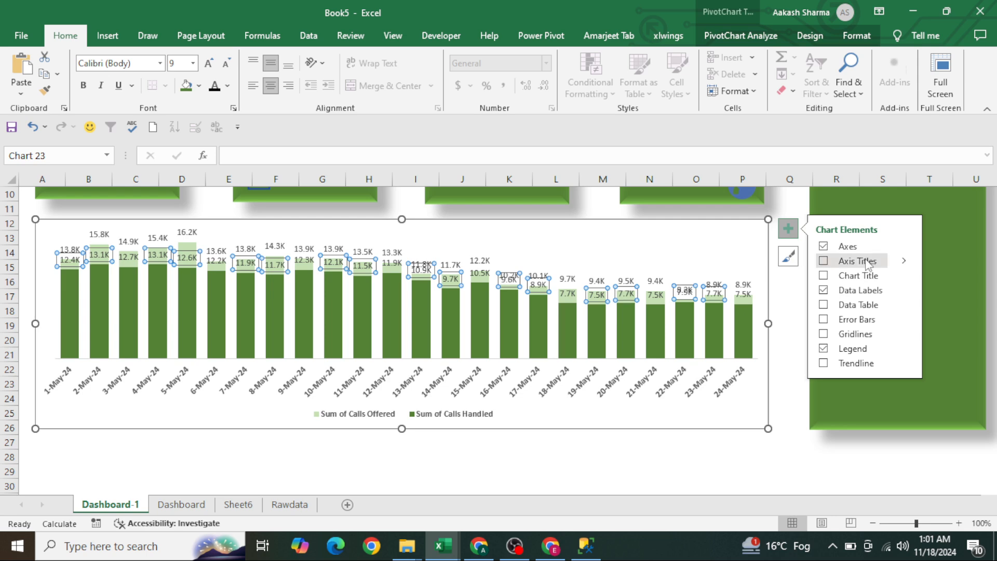
pyautogui.click(904, 291)
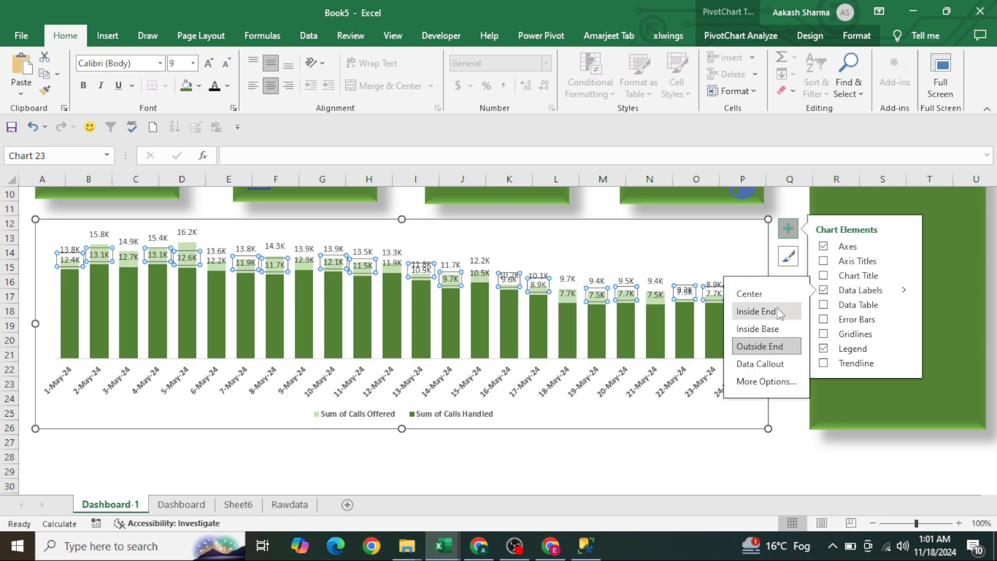
pyautogui.click(761, 300)
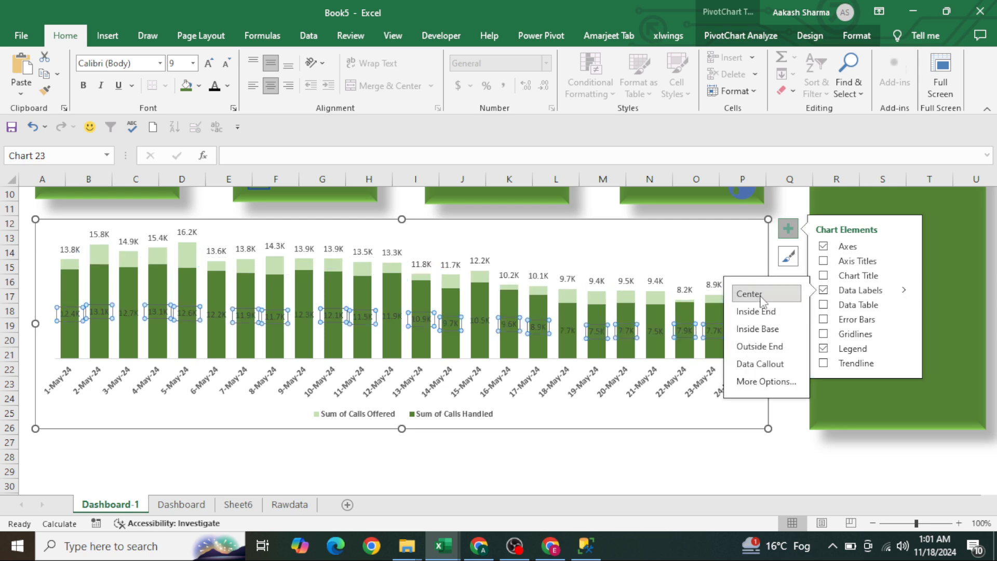
# Color the Sum of Calls Handled data labels white and rotate all their text 270°
pyautogui.click(227, 86)
pyautogui.click(214, 171)
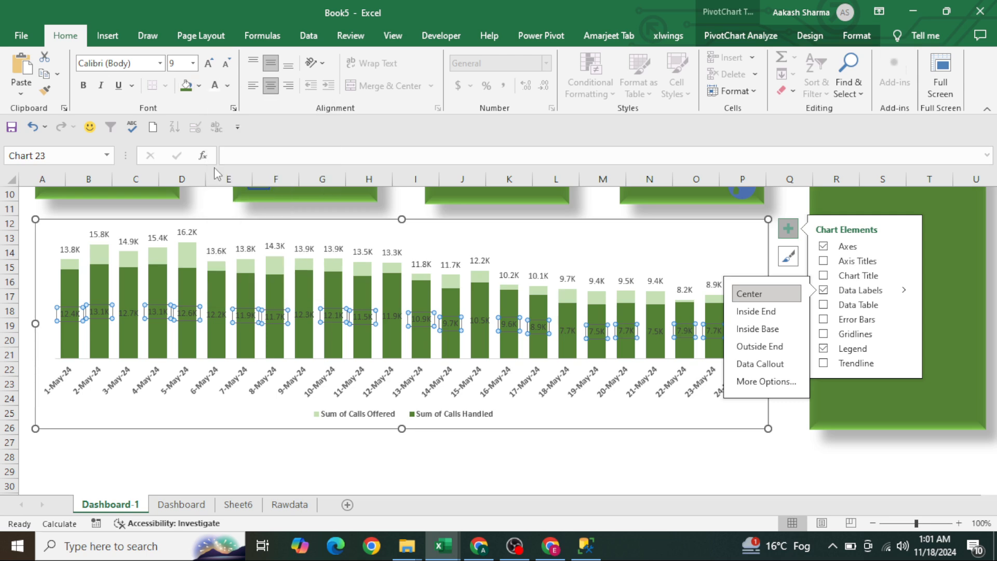
pyautogui.rightClick(111, 315)
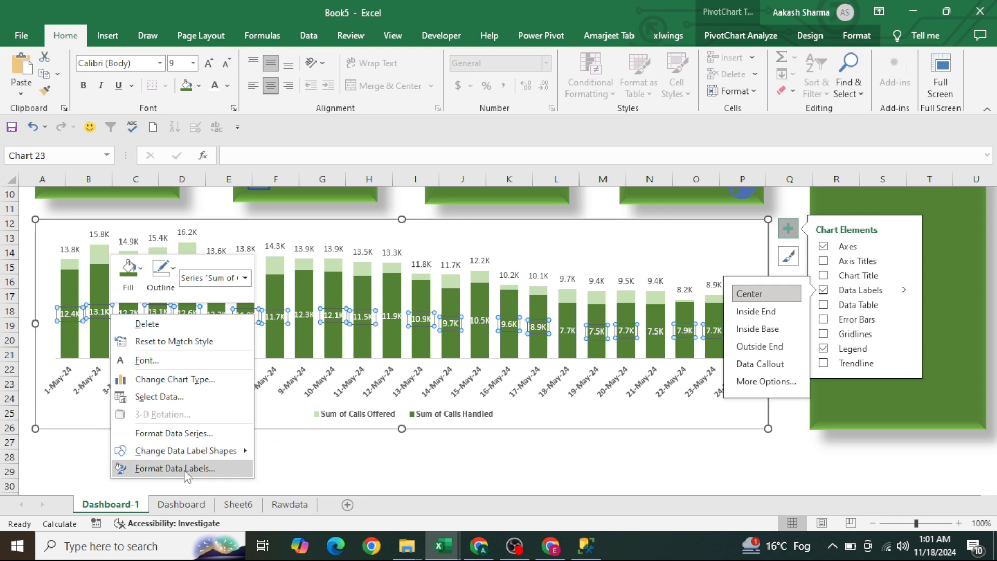
pyautogui.click(156, 467)
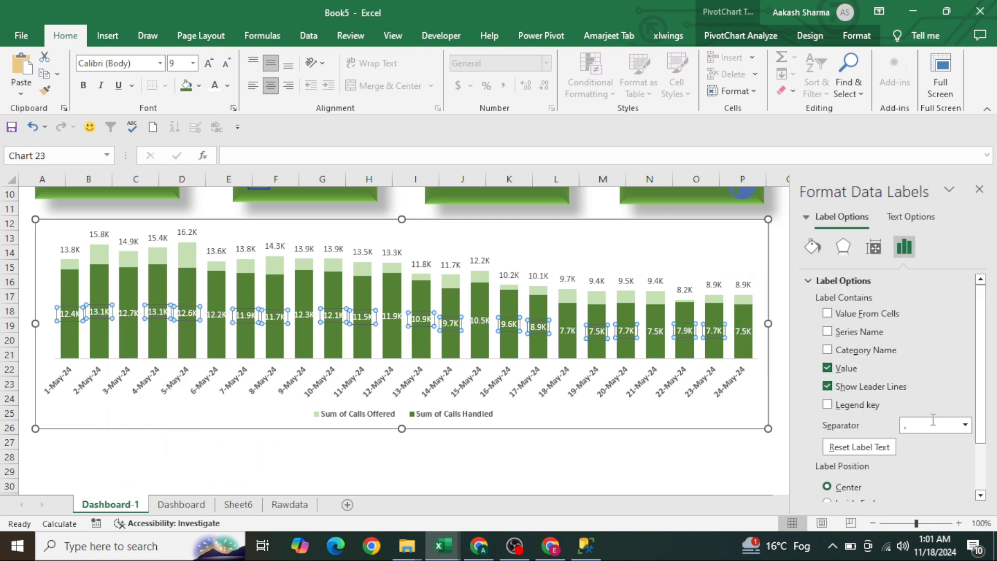
pyautogui.click(873, 247)
pyautogui.click(931, 343)
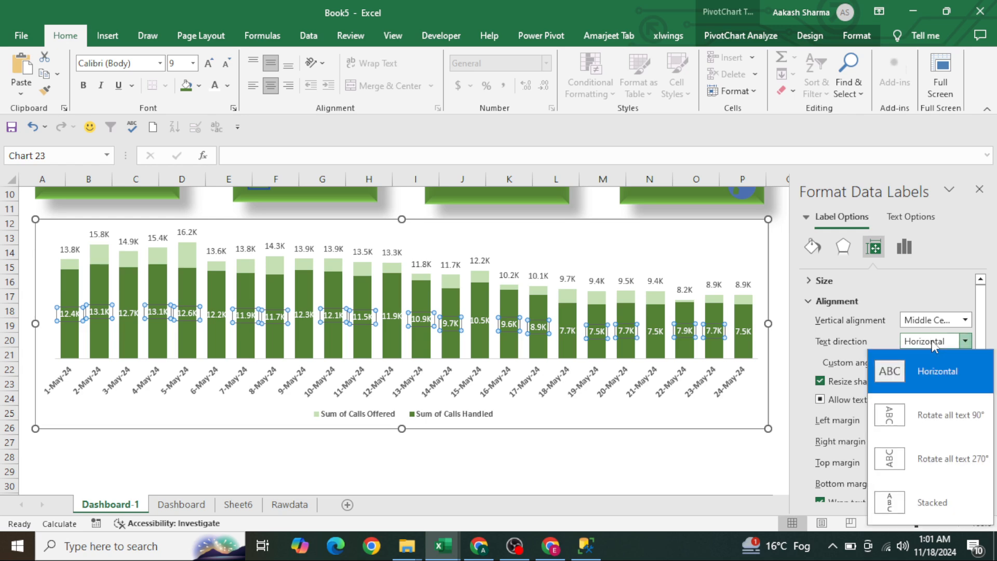
pyautogui.click(948, 467)
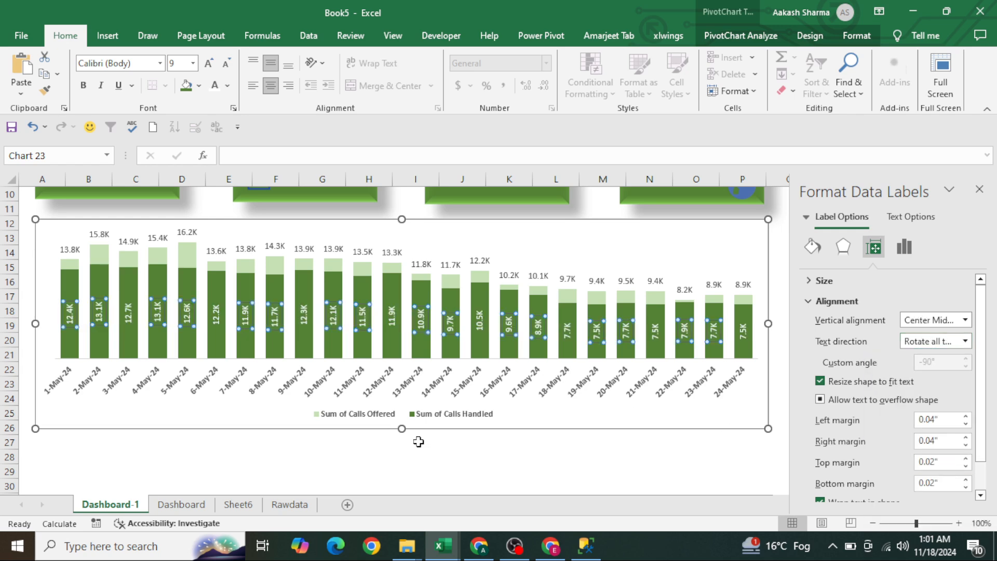
pyautogui.click(349, 455)
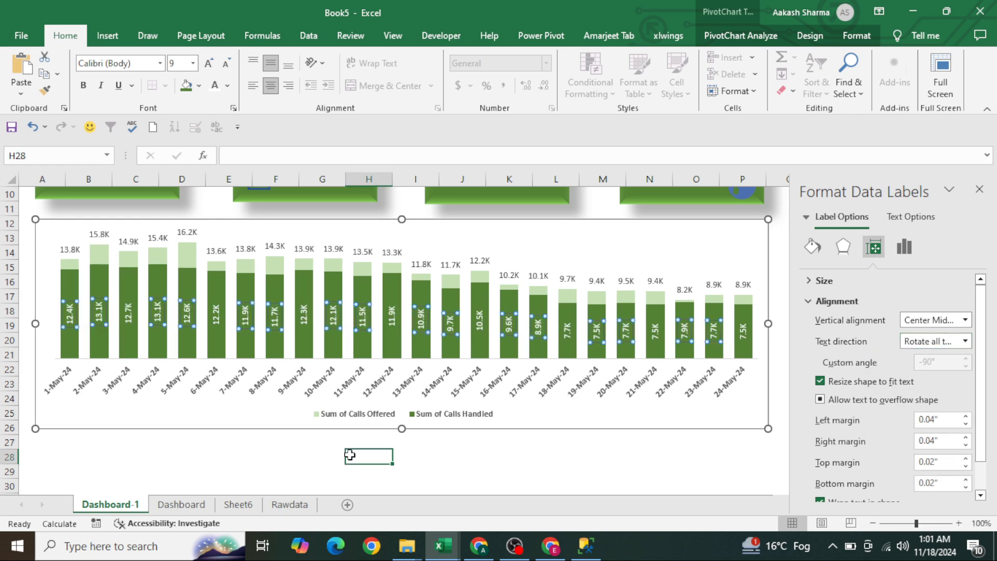
pyautogui.click(979, 188)
# Add a chart title to the column chart and make it read "Day on Day Allocation vs Handle Performance"
pyautogui.click(746, 241)
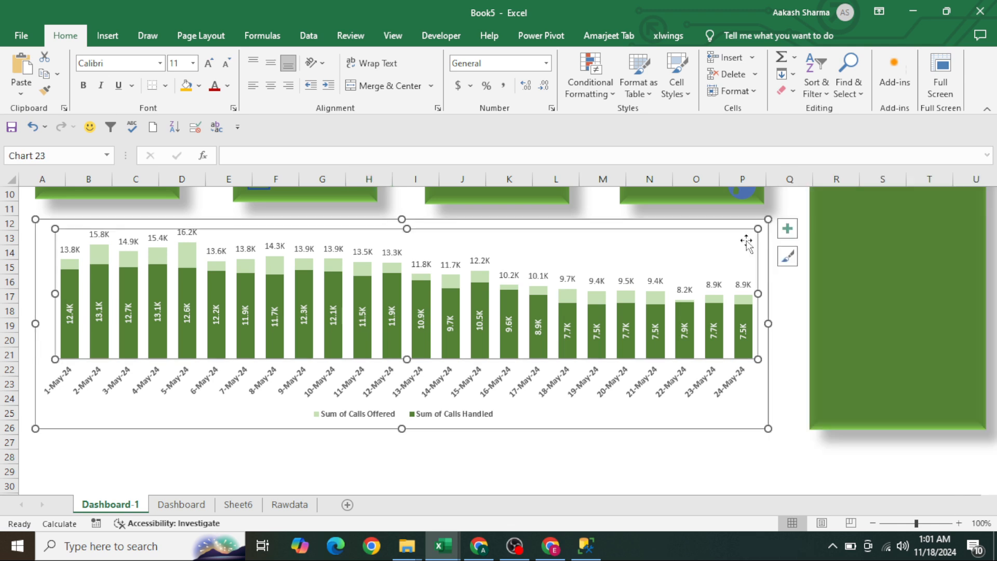
pyautogui.click(786, 235)
pyautogui.click(823, 276)
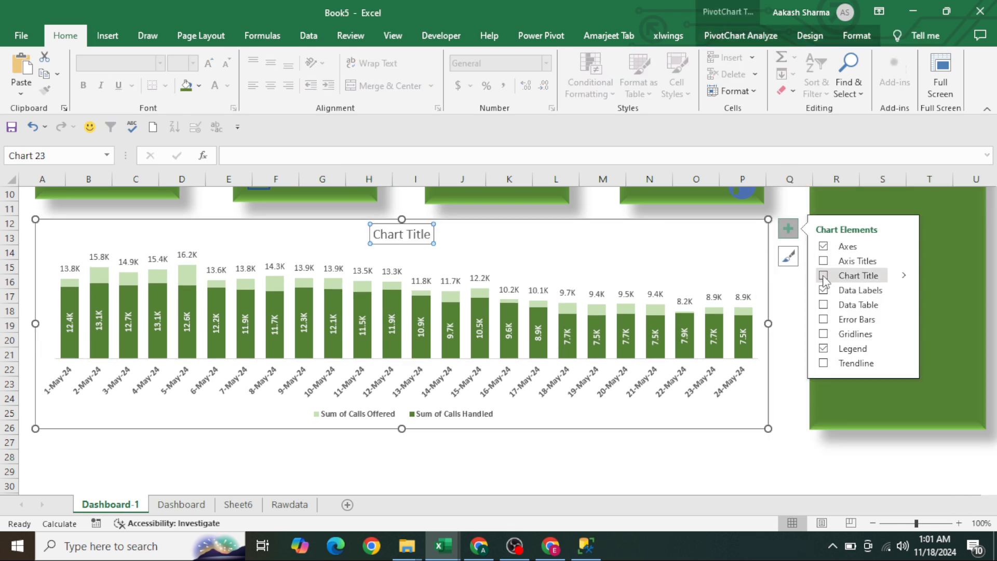
pyautogui.click(823, 276)
pyautogui.click(823, 275)
pyautogui.click(401, 234)
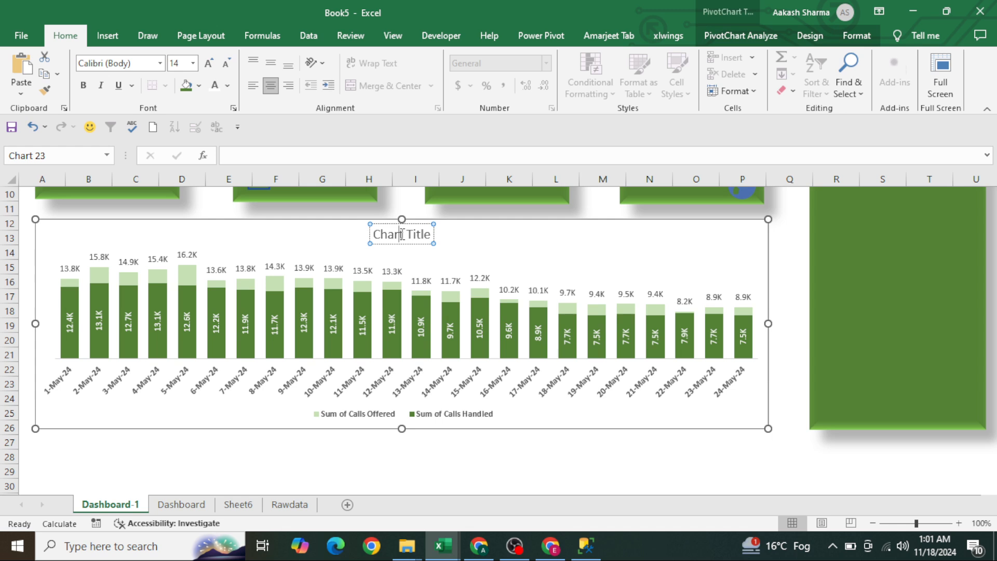
pyautogui.hotkey('ctrl', 'a')
pyautogui.press('BackSpace')
pyautogui.write('D')
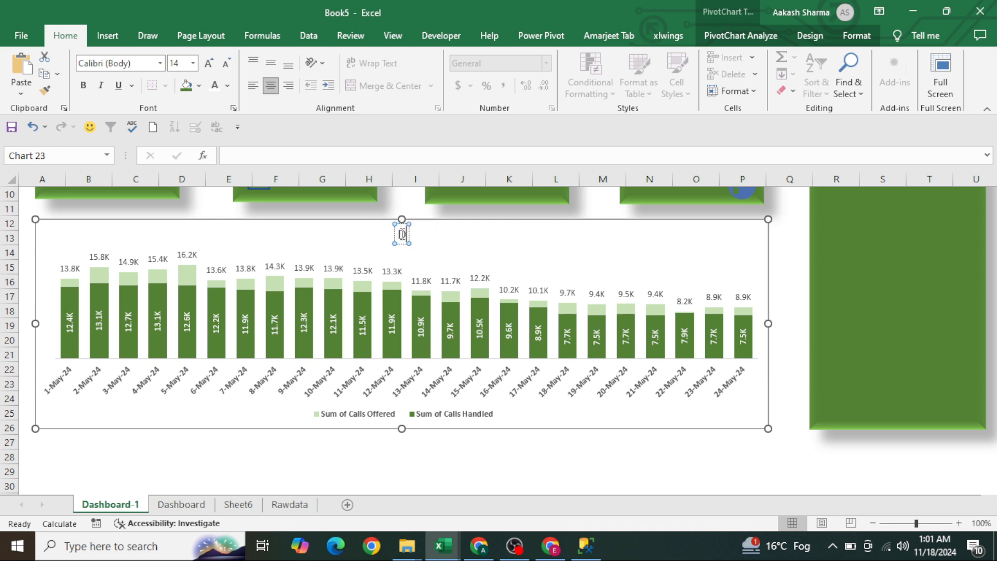
pyautogui.write('ay on Day')
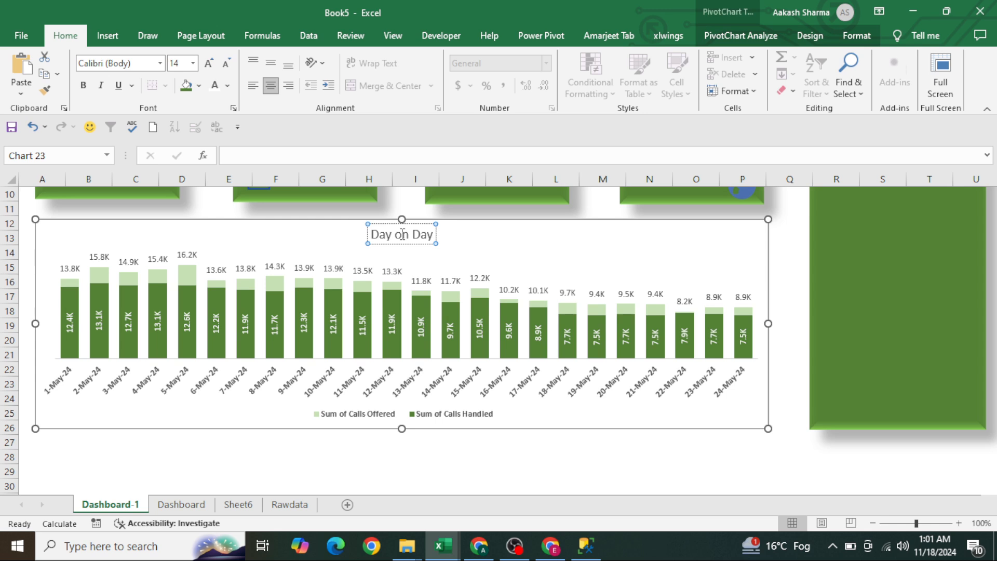
pyautogui.write(' Allocati')
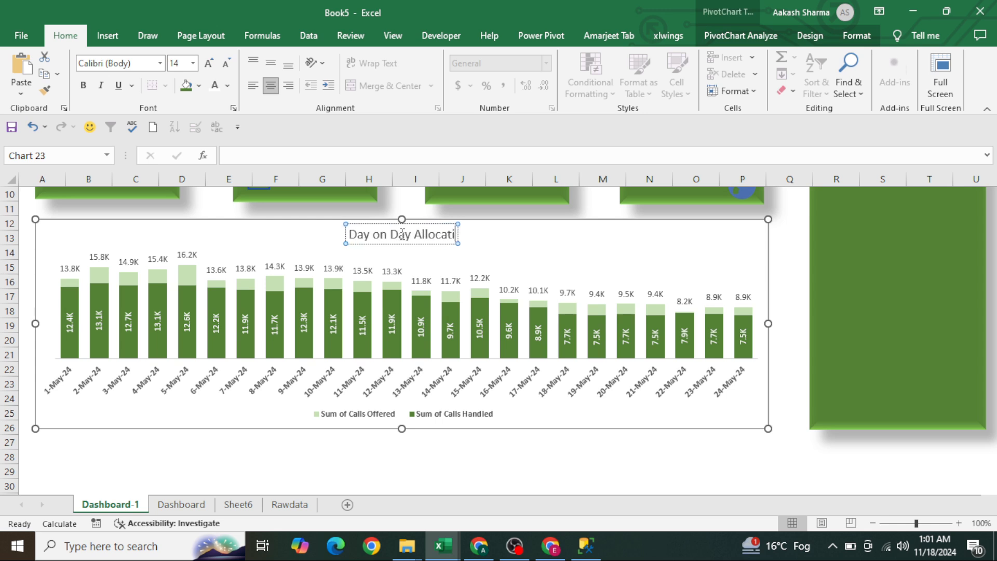
pyautogui.write('on vs Hand')
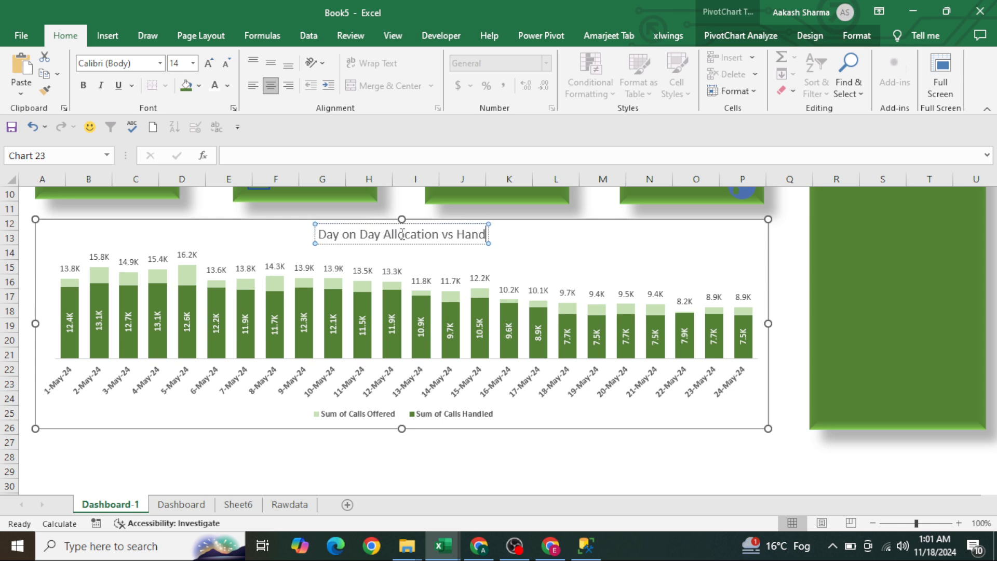
pyautogui.write('le Performance')
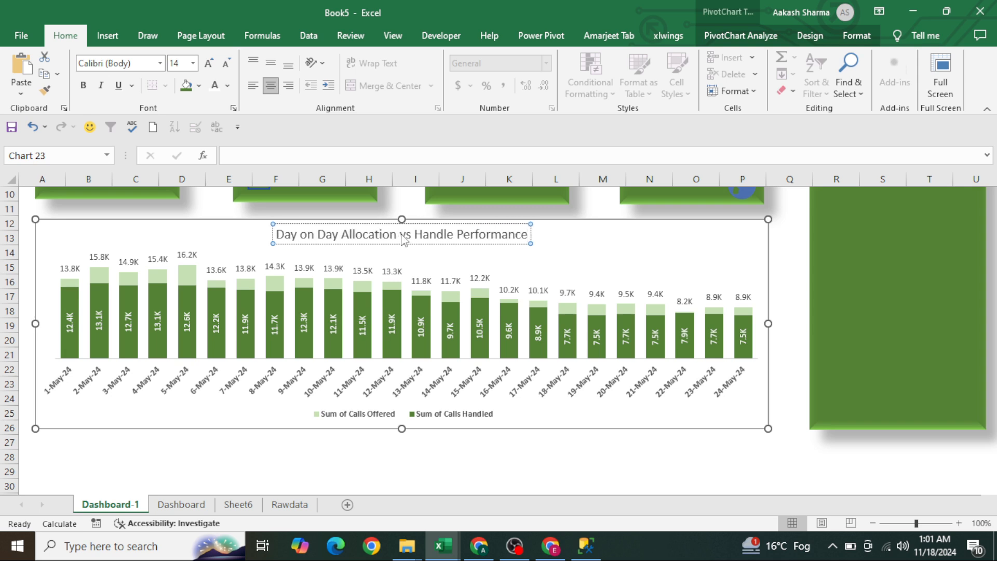
# Make the column chart's title bold and set its font size to 12
pyautogui.hotkey('ctrl', 'a')
pyautogui.hotkey('ctrl', 'b')
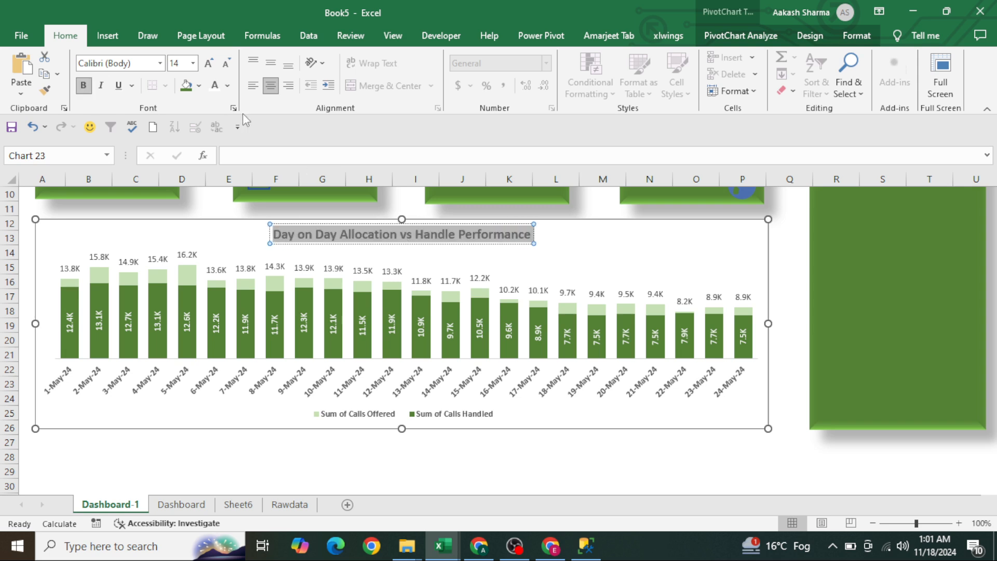
pyautogui.click(226, 69)
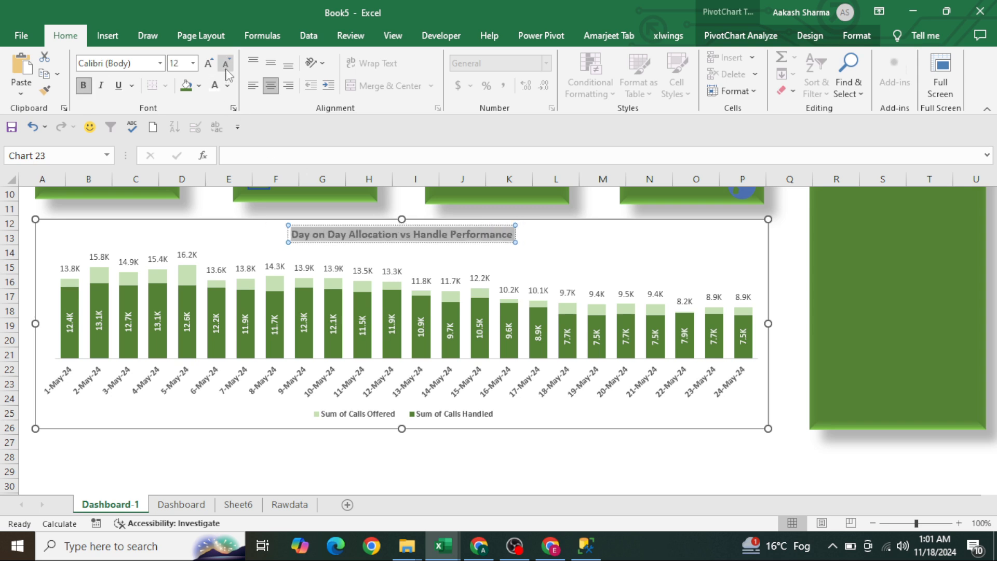
pyautogui.click(408, 483)
# Review the whole dashboard in full-screen view with the Format Shape pane closed, and return to normal view
pyautogui.press('Home')
pyautogui.hotkey('ctrl', 'Home')
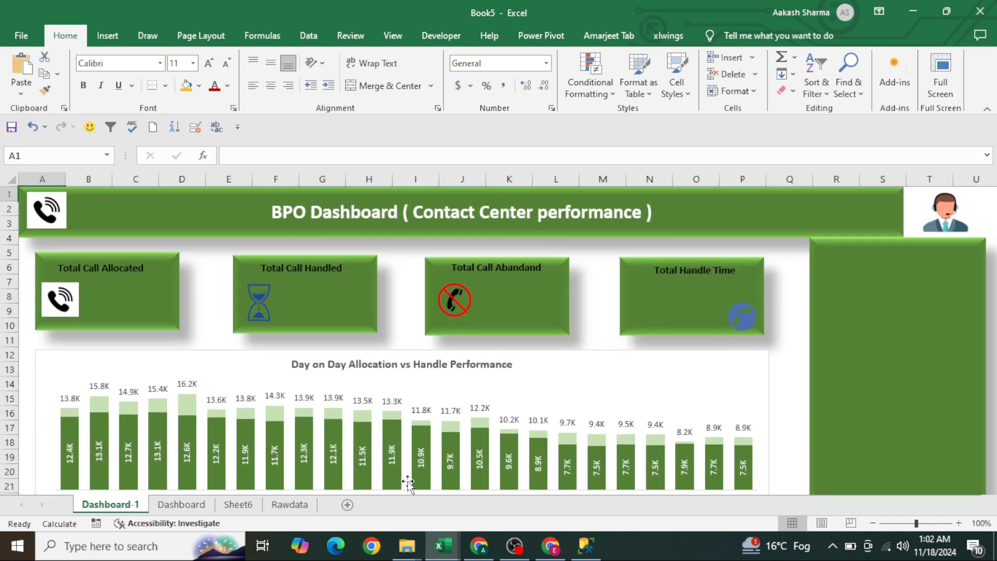
pyautogui.click(936, 75)
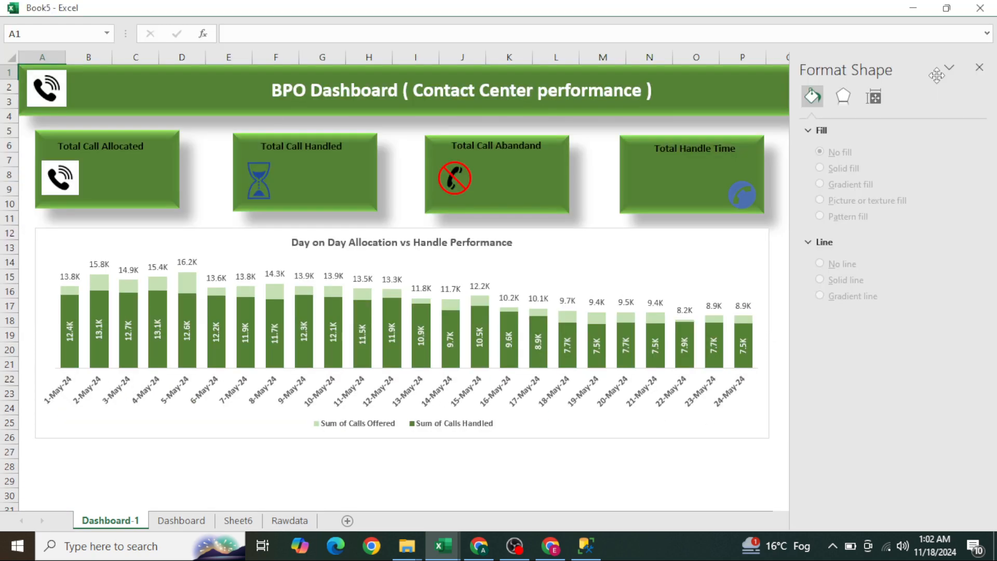
pyautogui.click(979, 67)
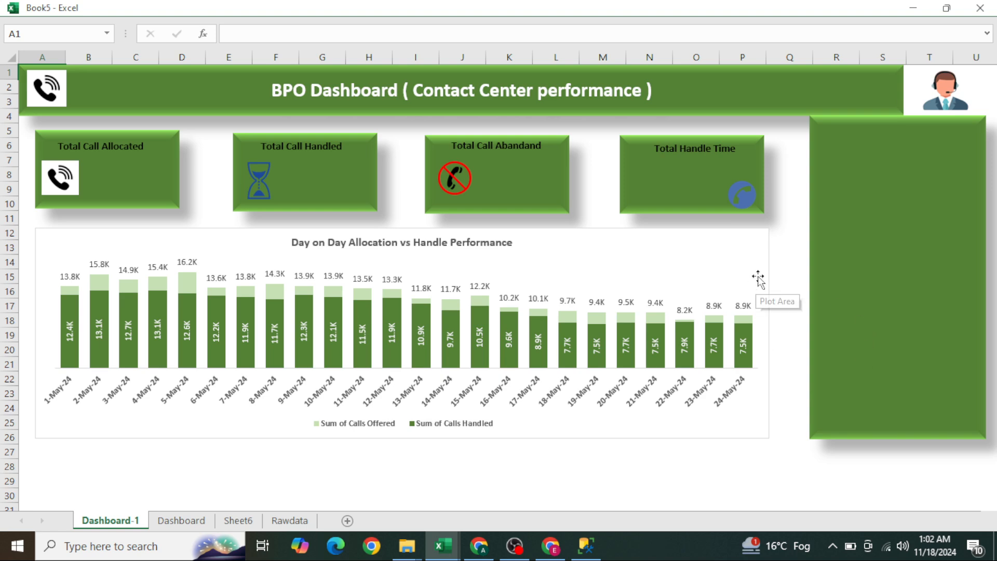
pyautogui.press('Escape')
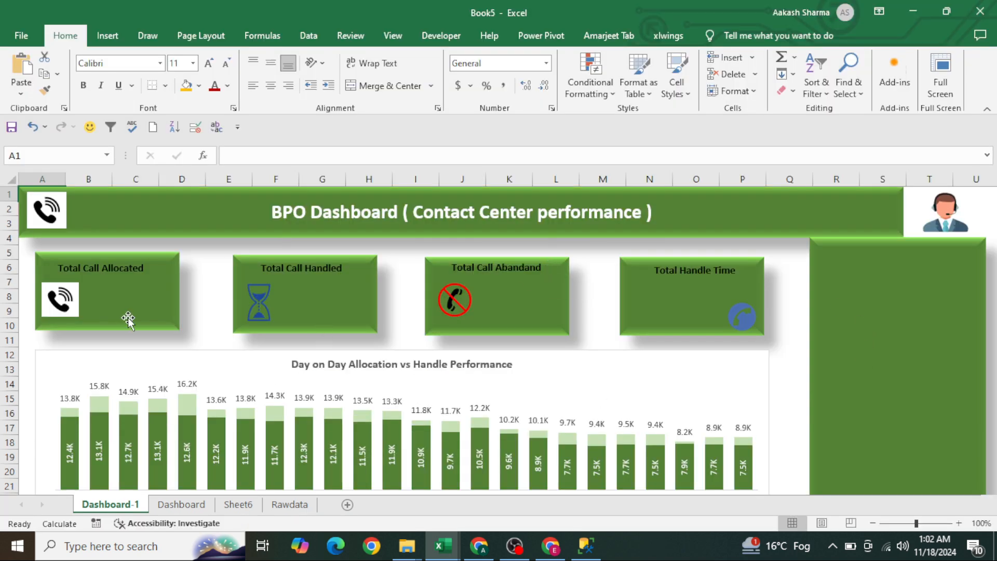
pyautogui.click(789, 375)
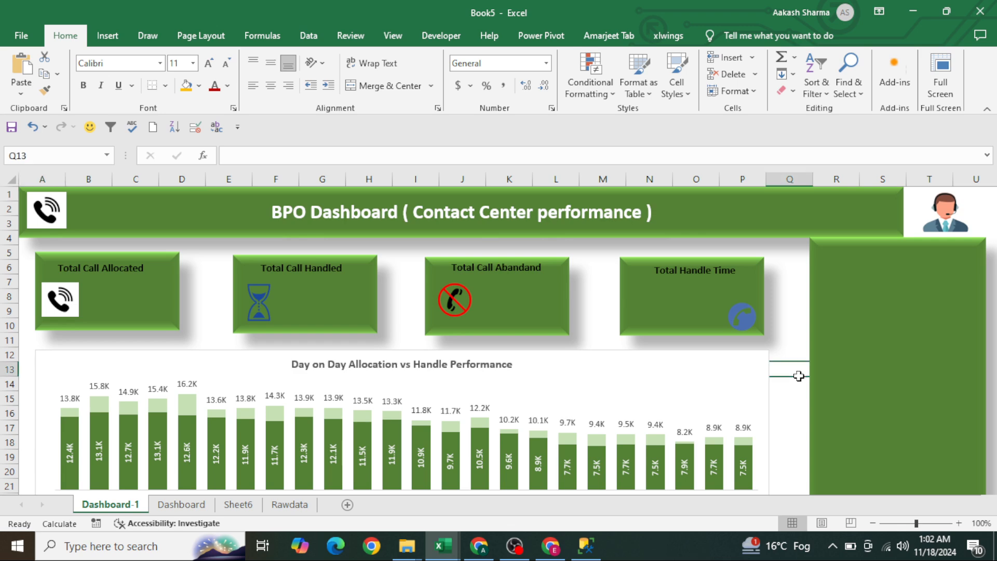
# Copy the entire Timestamp PivotTable on Sheet6, including its headers and Grand Total row
pyautogui.hotkey('ctrl', 'pagedown')
pyautogui.hotkey('ctrl', 'pagedown')
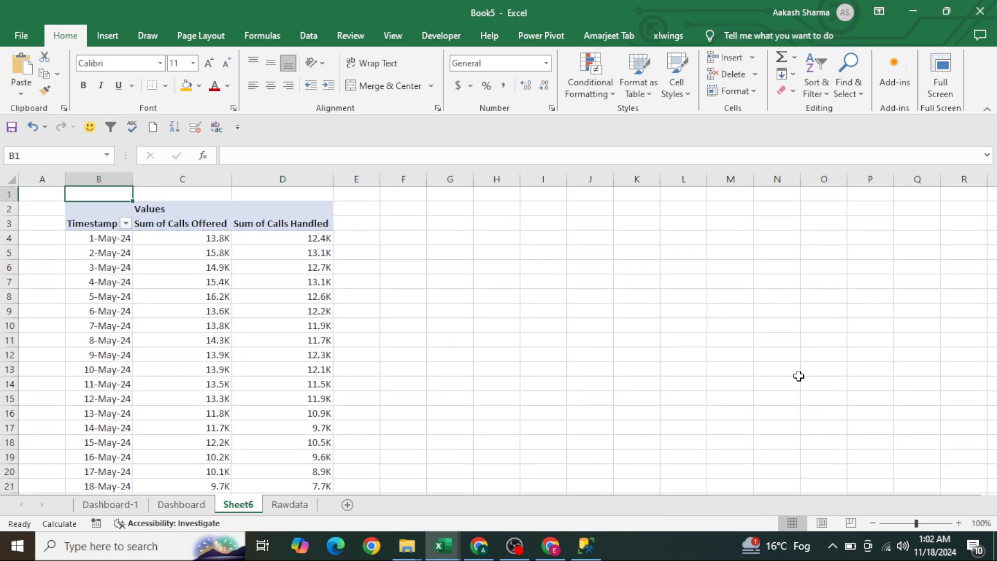
pyautogui.press('Up')
pyautogui.hotkey('shift', 'Down')
pyautogui.hotkey('ctrl', 'shift', 'Down')
pyautogui.hotkey('shift', 'Right')
pyautogui.hotkey('shift', 'Right')
pyautogui.hotkey('shift', 'Right')
pyautogui.hotkey('shift', 'Left')
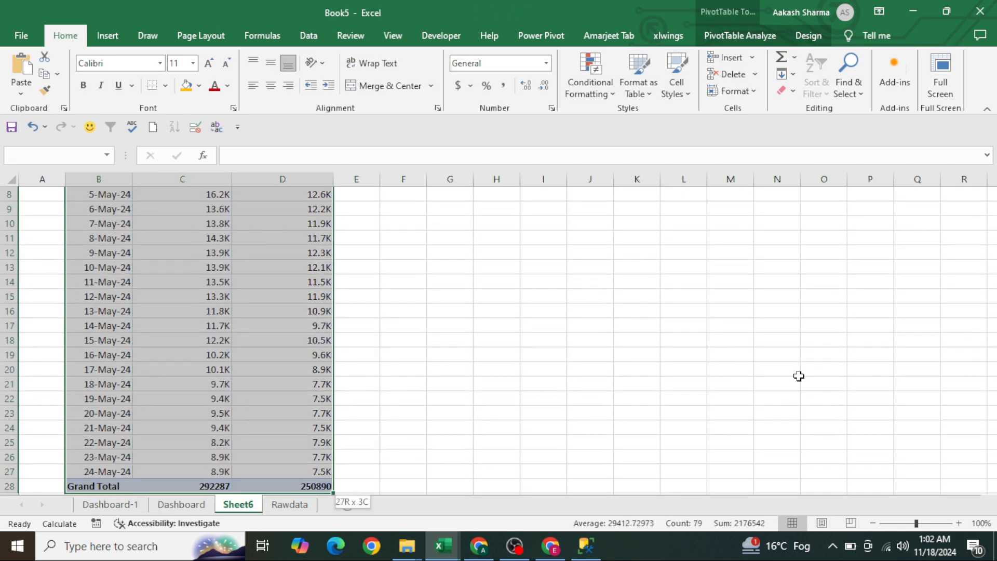
pyautogui.hotkey('ctrl', 'c')
# Paste the copied PivotTable on Sheet6 starting at cell G2
pyautogui.press('Up')
pyautogui.press('Right')
pyautogui.press('Right')
pyautogui.press('Right')
pyautogui.press('Down')
pyautogui.press('Right')
pyautogui.press('Right')
pyautogui.hotkey('ctrl', 'v')
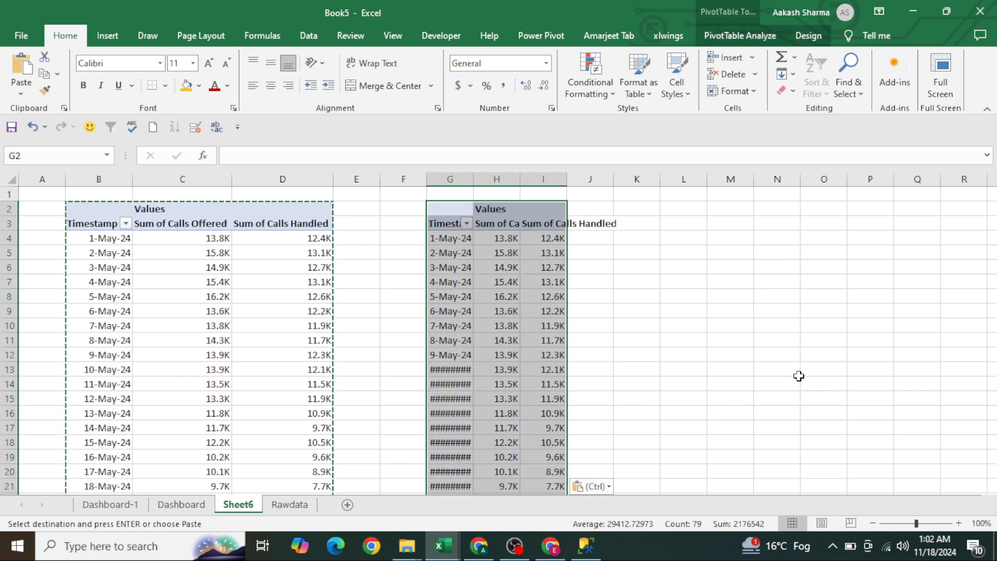
# Show the field list for the PivotTable at G2 and remove its values and the Timestamp row field
pyautogui.press('Down')
pyautogui.rightClick(503, 313)
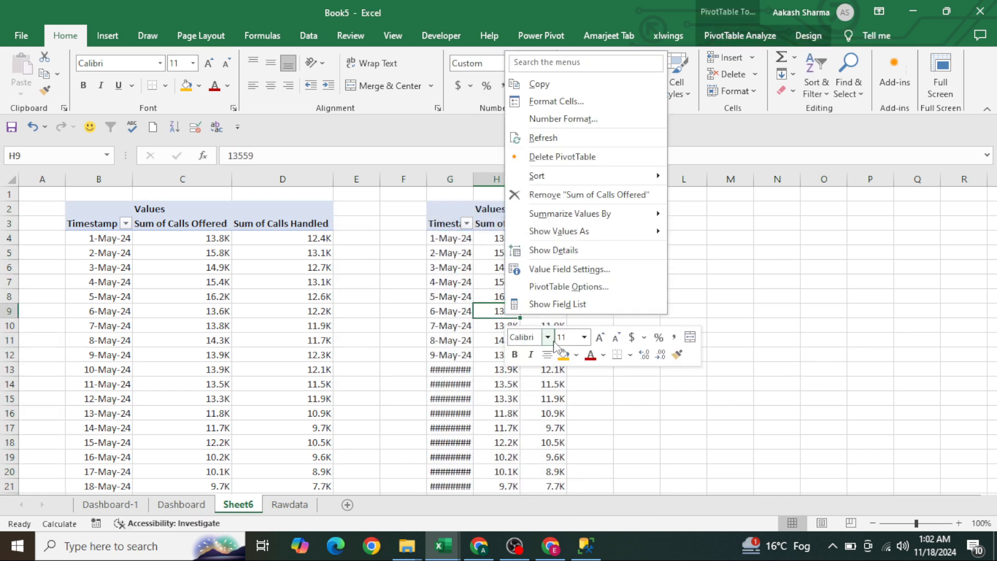
pyautogui.click(555, 304)
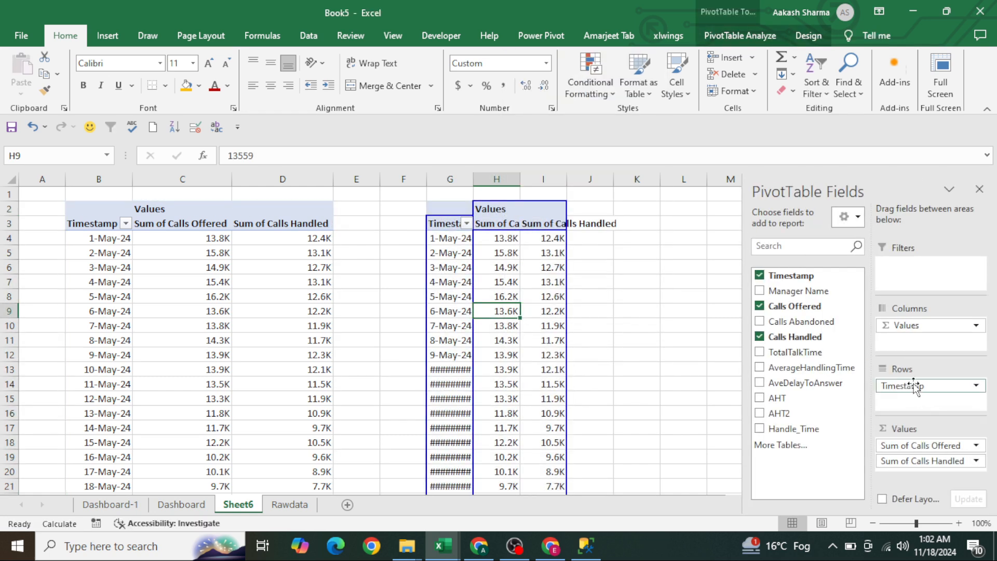
pyautogui.moveTo(906, 325); pyautogui.dragTo(813, 336)
pyautogui.moveTo(927, 391); pyautogui.dragTo(654, 318)
# Add Calls Offered, Calls Handled, Calls Abandoned and TotalTalkTime as summed values in the PivotTable at G2
pyautogui.moveTo(801, 309); pyautogui.dragTo(924, 445)
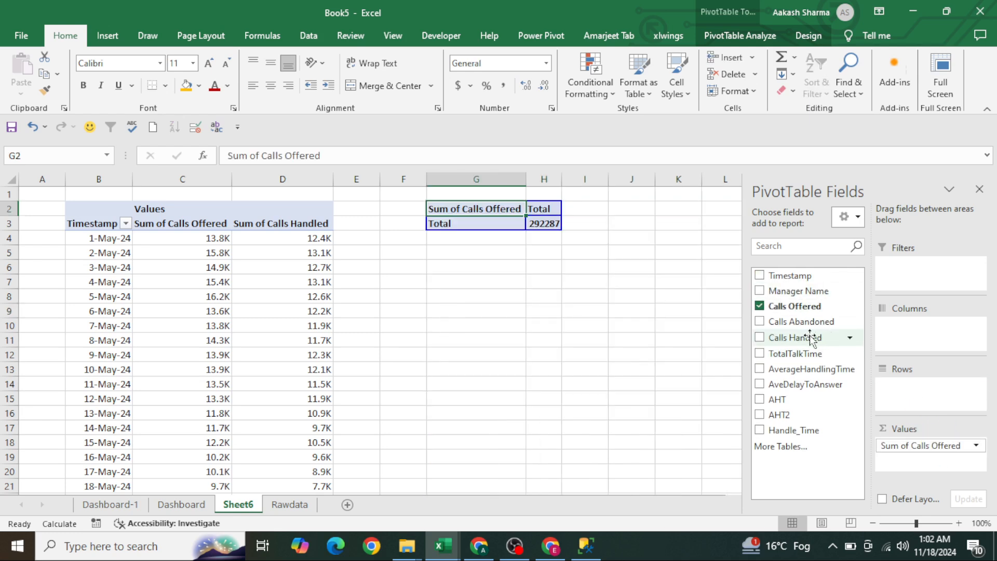
pyautogui.moveTo(811, 338); pyautogui.dragTo(919, 464)
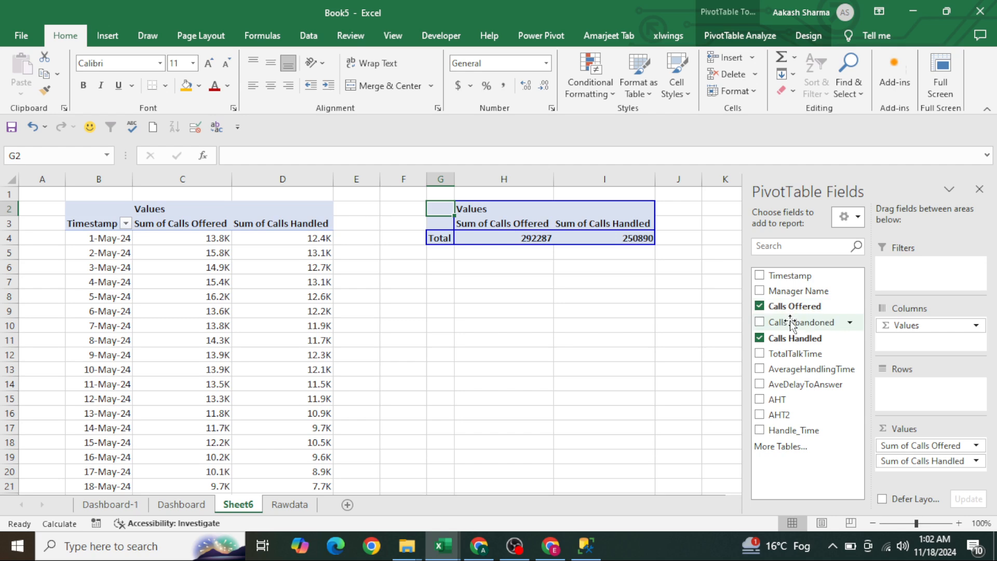
pyautogui.moveTo(790, 324); pyautogui.dragTo(930, 474)
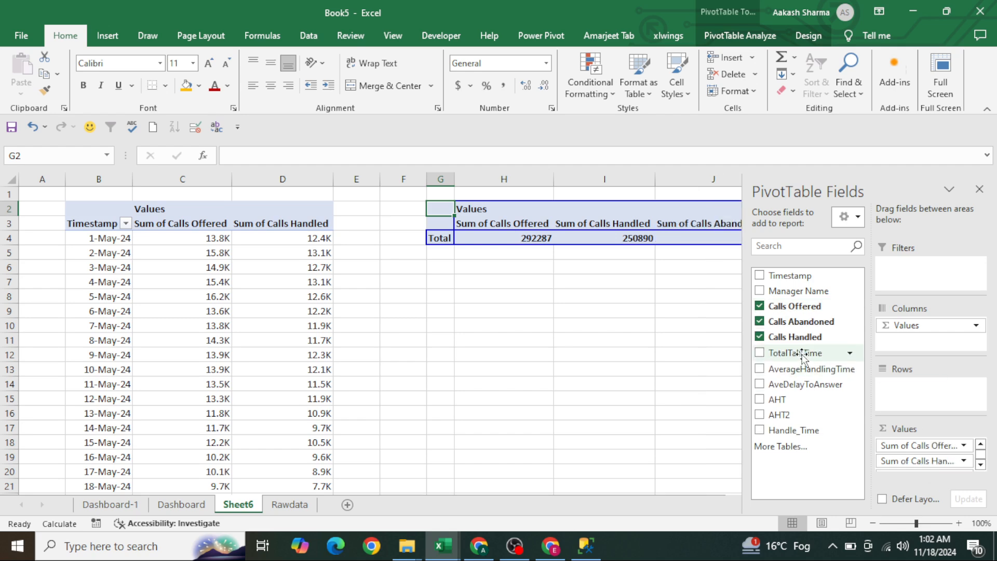
pyautogui.moveTo(802, 354); pyautogui.dragTo(919, 469)
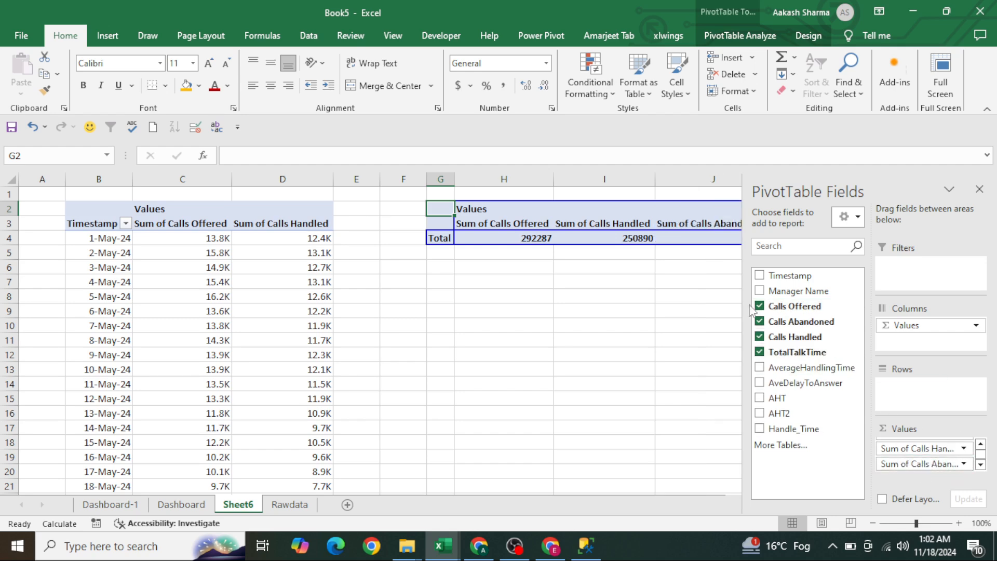
# Insert a calculated field named Handle Time with the formula = TotalTalkTime/3600 in the PivotTable at G2
pyautogui.click(618, 266)
pyautogui.press('Right')
pyautogui.press('Right')
pyautogui.press('Right')
pyautogui.press('Left')
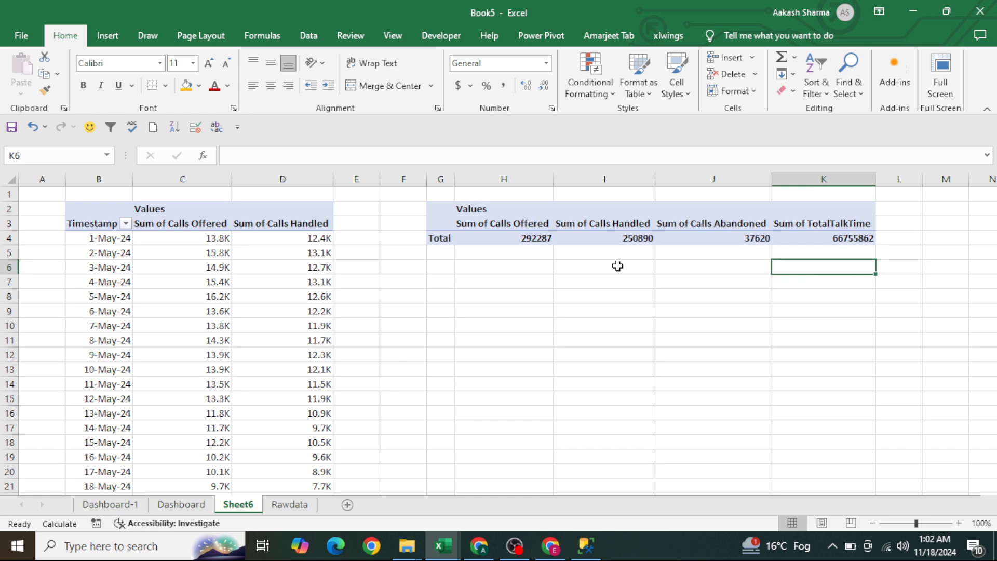
pyautogui.press('Up')
pyautogui.press('Up')
pyautogui.press('Right')
pyautogui.press('Right')
pyautogui.press('Left')
pyautogui.press('Left')
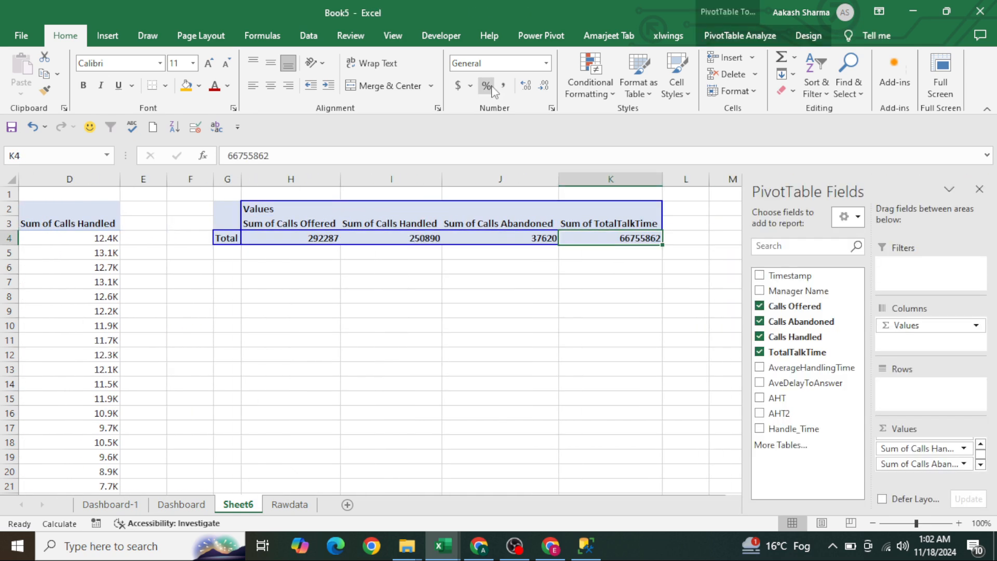
pyautogui.click(737, 41)
pyautogui.click(734, 64)
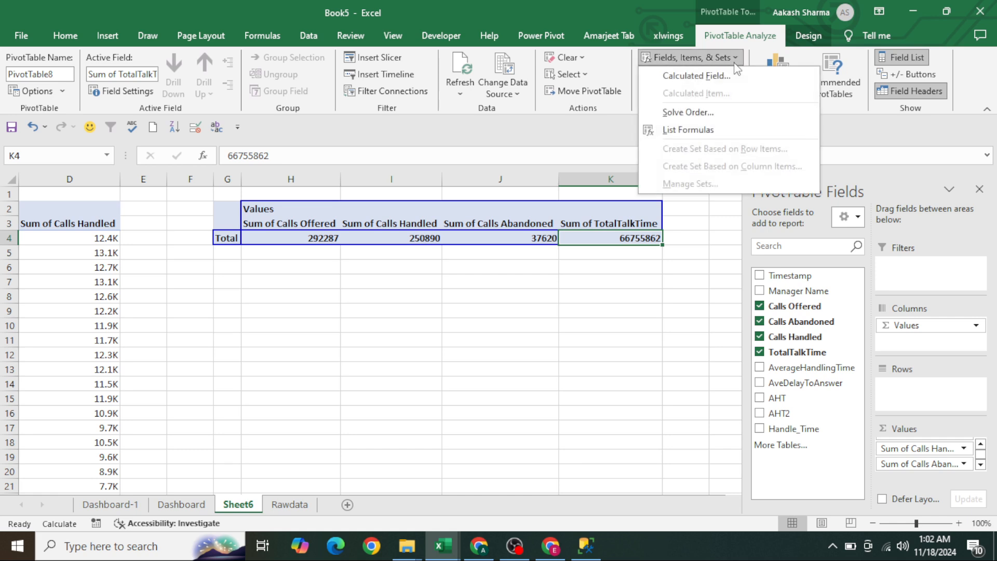
pyautogui.click(732, 75)
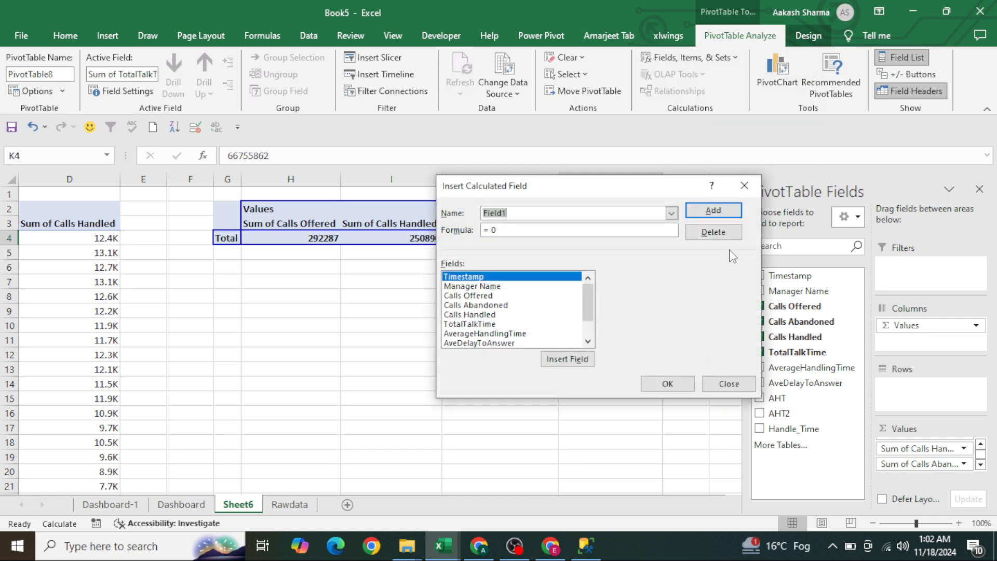
pyautogui.write('Handle Time')
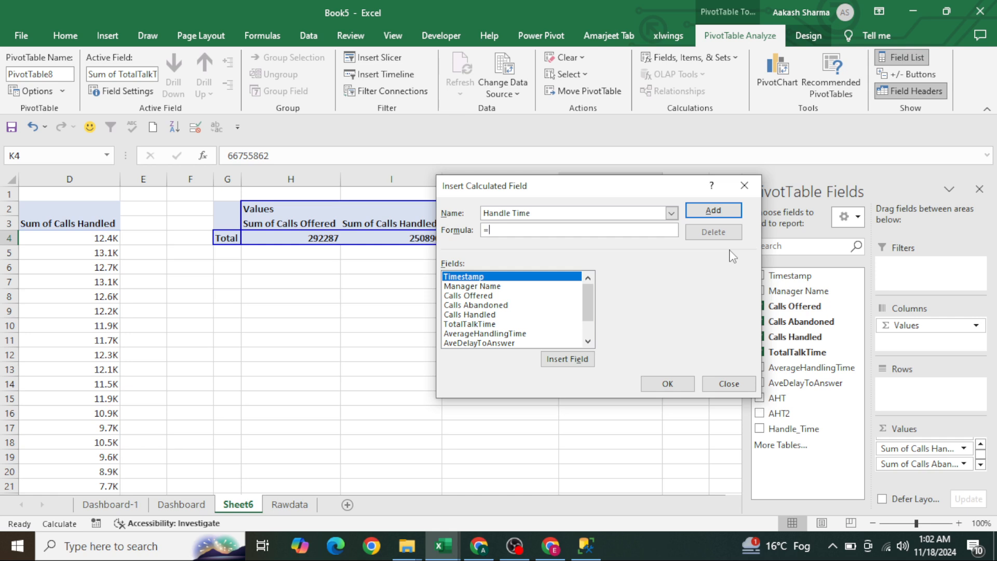
pyautogui.doubleClick(514, 325)
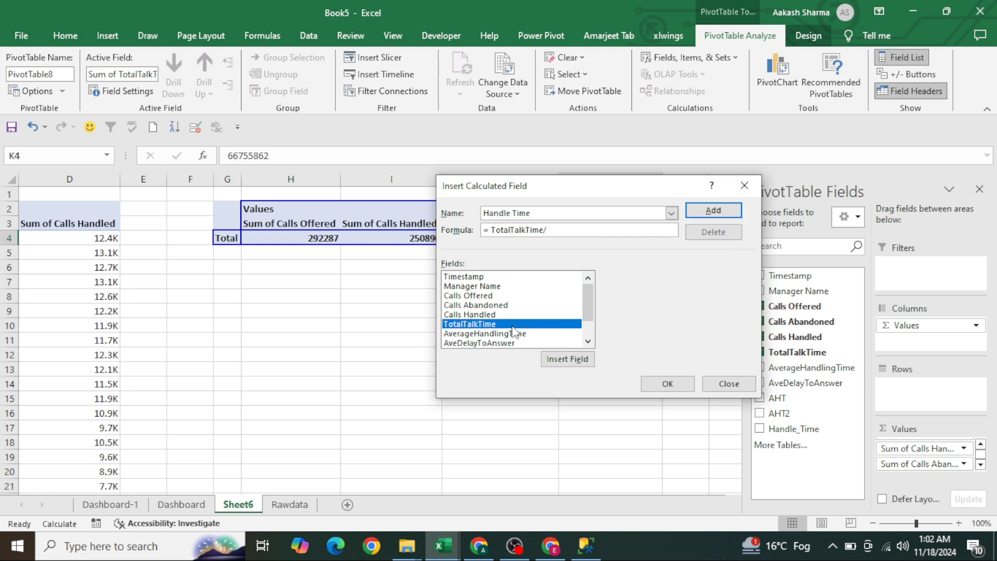
pyautogui.press('Return')
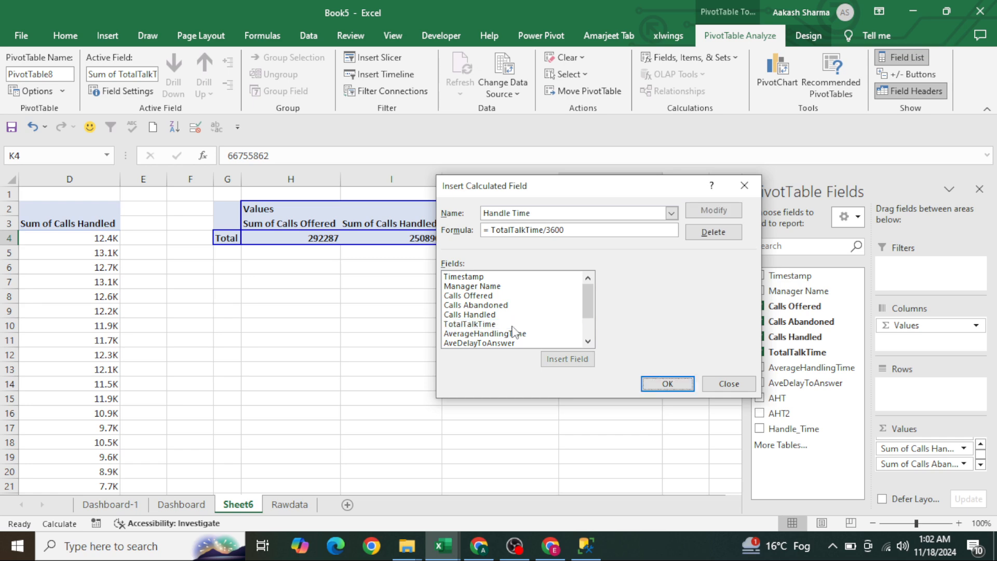
pyautogui.click(667, 383)
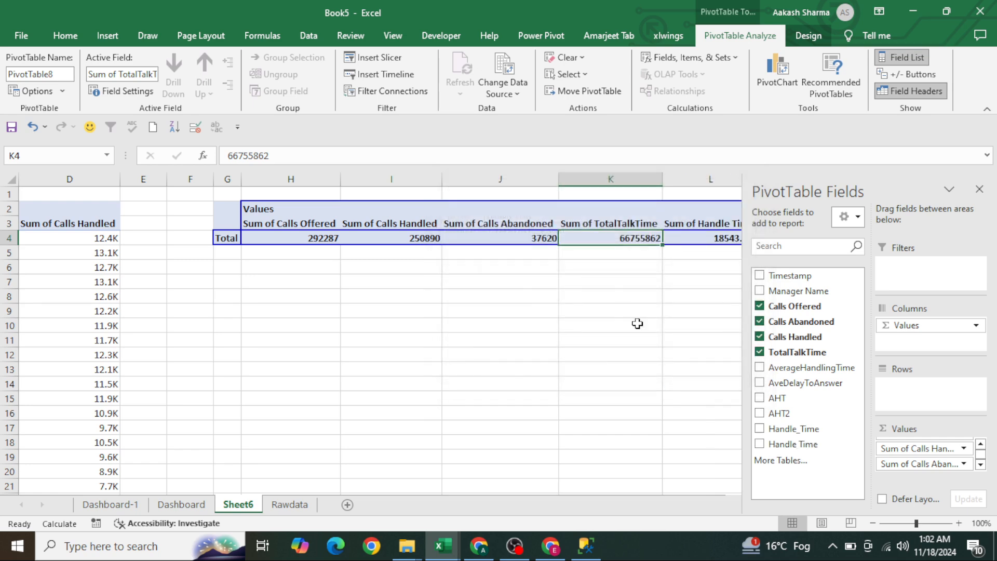
# Format the Sum of Handle Time total in L4 with the custom number format [h]:mm:ss
pyautogui.click(623, 275)
pyautogui.press('Right')
pyautogui.press('Right')
pyautogui.press('Left')
pyautogui.press('Up')
pyautogui.press('Up')
pyautogui.press('Up')
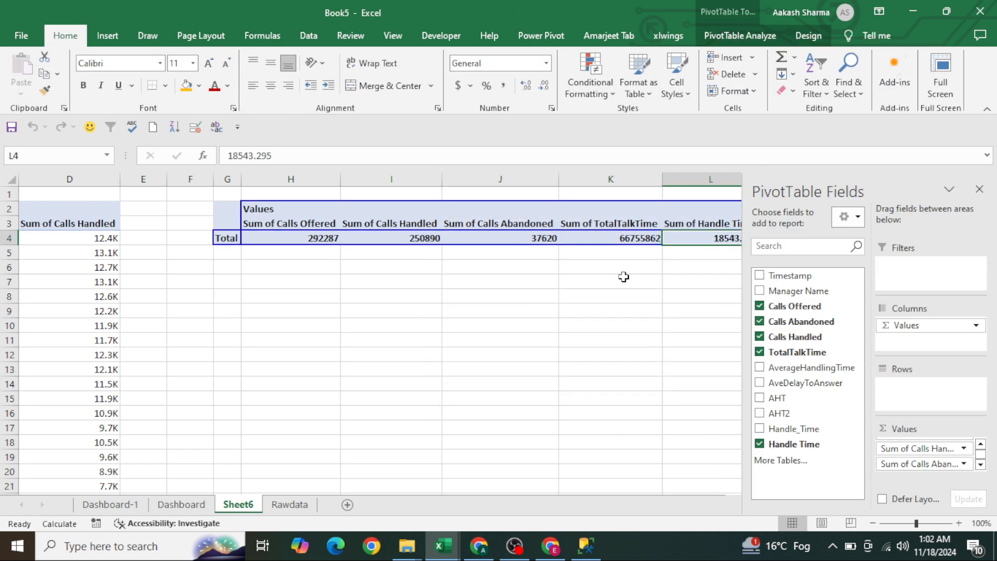
pyautogui.hotkey('ctrl', '1')
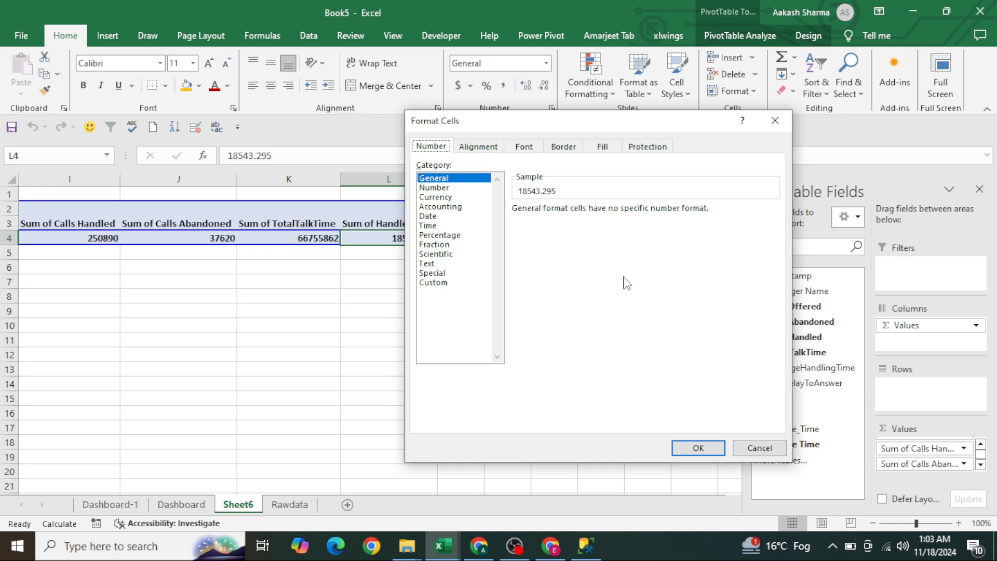
pyautogui.press('Tab')
pyautogui.press('Down')
pyautogui.press('Down')
pyautogui.press('Down')
pyautogui.press('Down')
pyautogui.press('Down')
pyautogui.press('Down')
pyautogui.press('Down')
pyautogui.press('Down')
pyautogui.press('Down')
pyautogui.press('Down')
pyautogui.press('Down')
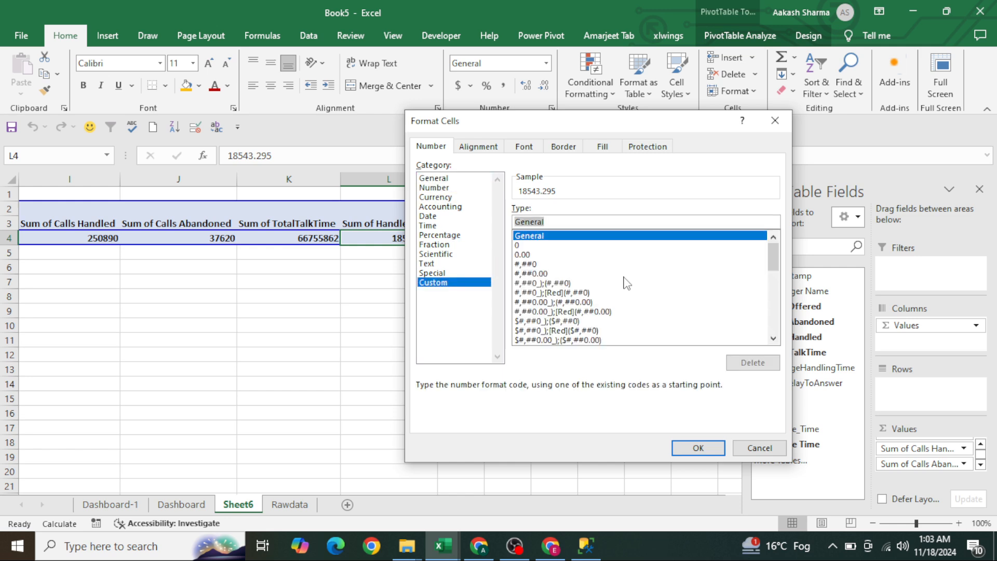
pyautogui.press('Down')
pyautogui.press('Down')
pyautogui.press('Down')
pyautogui.press('Down')
pyautogui.press('Down')
pyautogui.press('Down')
pyautogui.press('Down')
pyautogui.press('Down')
pyautogui.press('Down')
pyautogui.press('Down')
pyautogui.press('Down')
pyautogui.press('Down')
pyautogui.press('Down')
pyautogui.press('Down')
pyautogui.press('Down')
pyautogui.press('Down')
pyautogui.press('Down')
pyautogui.press('Down')
pyautogui.press('Down')
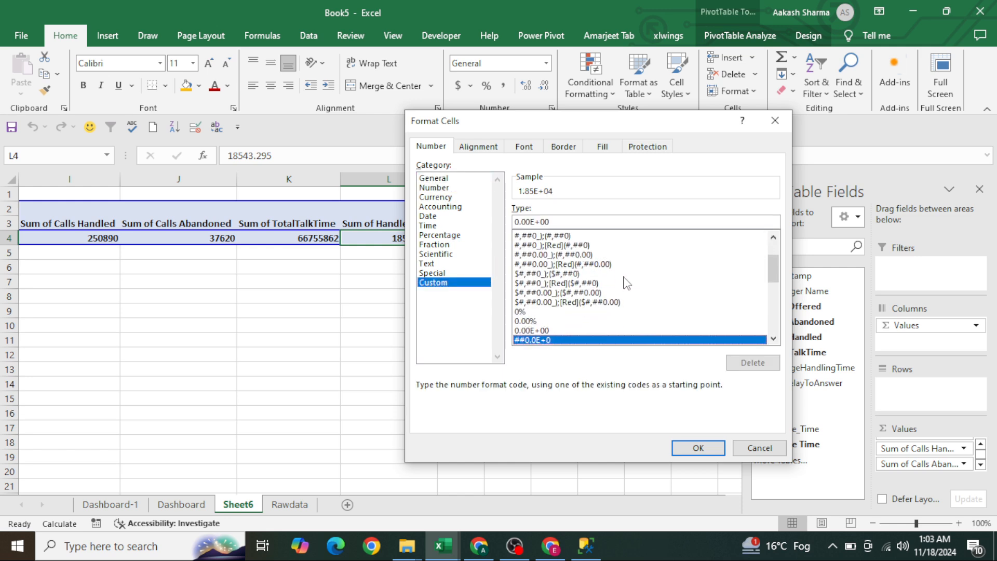
pyautogui.press('Down')
pyautogui.press('Down')
pyautogui.press('Down')
pyautogui.press('Down')
pyautogui.press('Down')
pyautogui.press('Down')
pyautogui.press('Down')
pyautogui.press('Down')
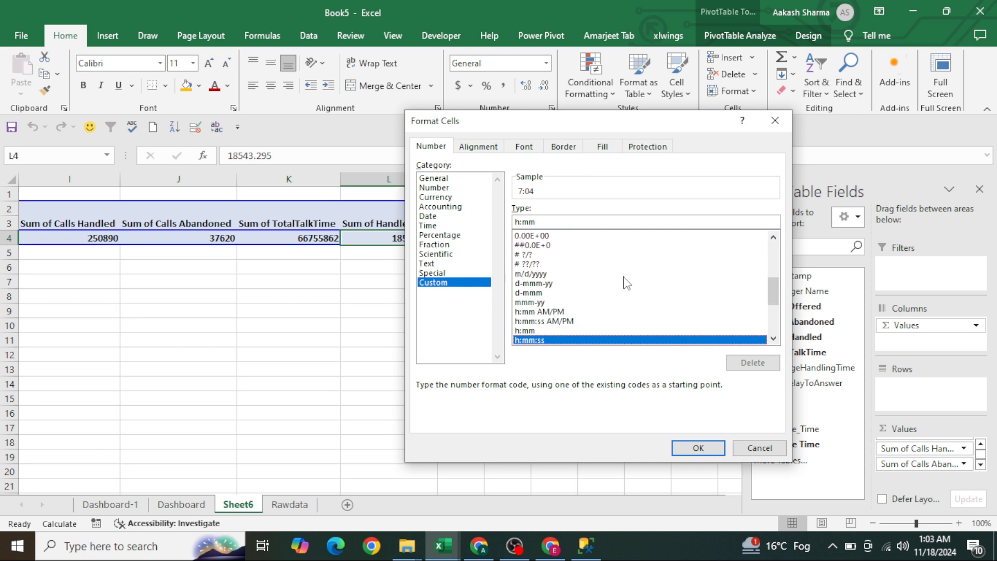
pyautogui.press('Down')
pyautogui.press('Down')
pyautogui.press('Down')
pyautogui.press('Down')
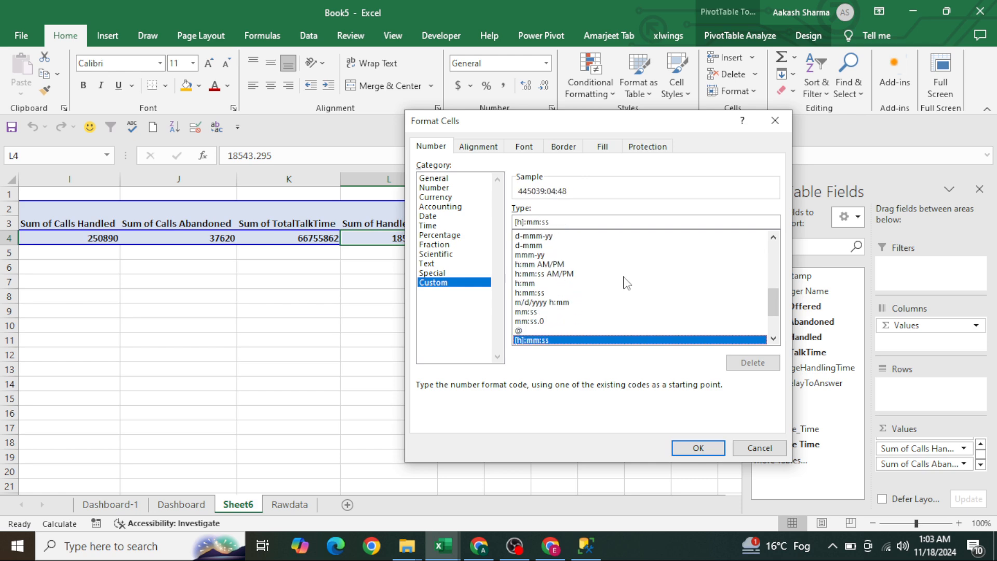
pyautogui.press('Return')
pyautogui.hscroll(-2, 624, 277)
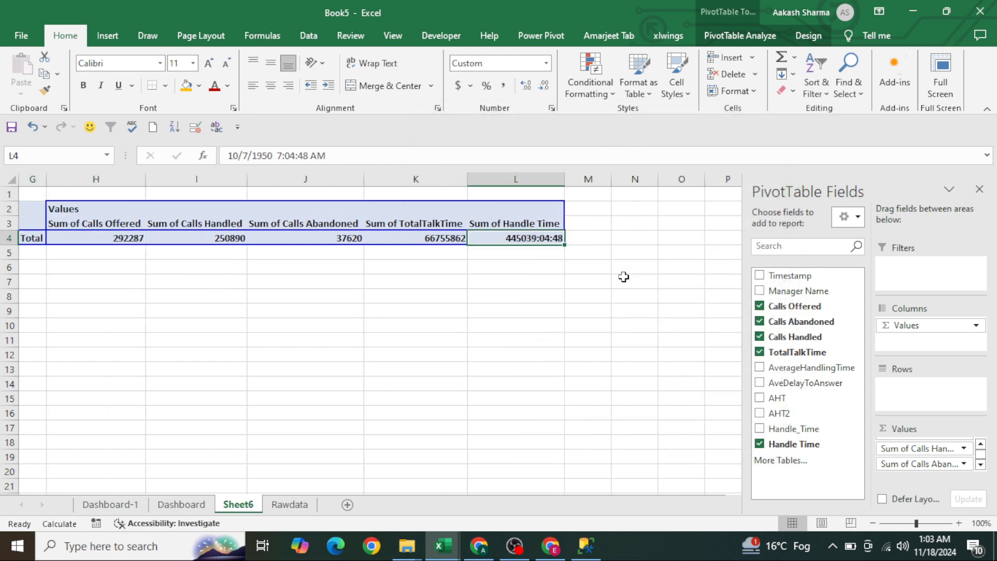
# Copy the formatting of D4 and paste only the formats onto the PivotTable total row cells G4:K4
pyautogui.hotkey('ctrl', 'Left')
pyautogui.press('Right')
pyautogui.hotkey('shift', 'Right')
pyautogui.hotkey('shift', 'Right')
pyautogui.hotkey('shift', 'Right')
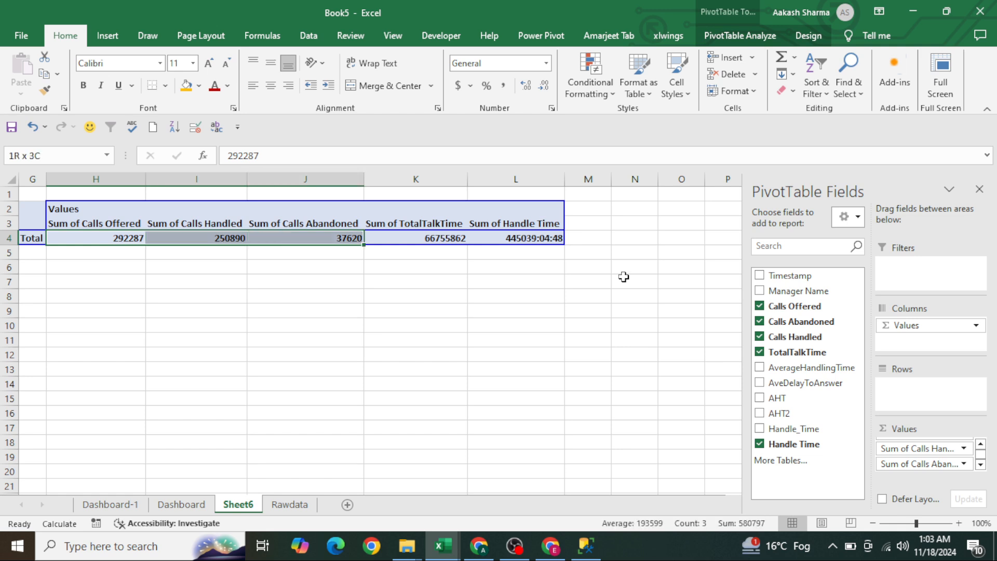
pyautogui.hotkey('ctrl', 'Left')
pyautogui.hotkey('ctrl', 'Left')
pyautogui.hotkey('ctrl', 'c')
pyautogui.hotkey('ctrl', 'Right')
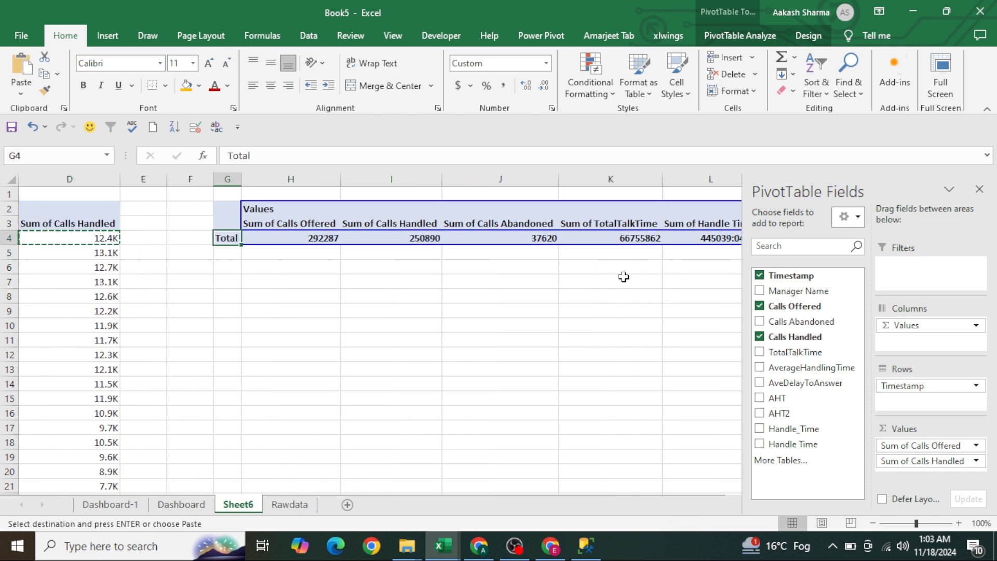
pyautogui.hotkey('shift', 'Right')
pyautogui.hotkey('shift', 'Right')
pyautogui.hotkey('shift', 'Right')
pyautogui.hotkey('shift', 'Right')
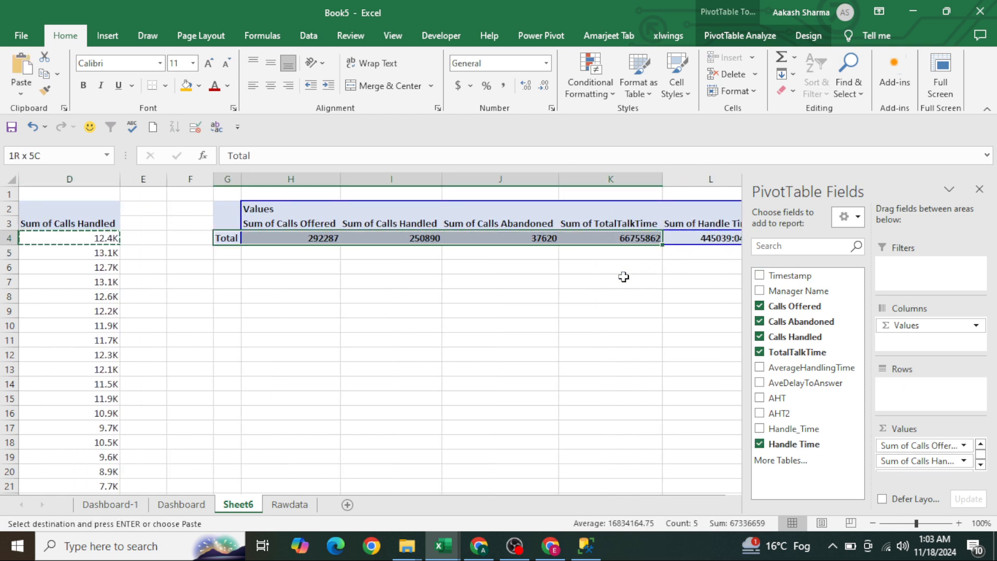
pyautogui.hotkey('ctrl', 'alt', 'v')
pyautogui.press('t')
pyautogui.press('Return')
pyautogui.press('Escape')
# Enter the formula =H4 in H6 and fill it across through L6
pyautogui.press('Down')
pyautogui.press('Down')
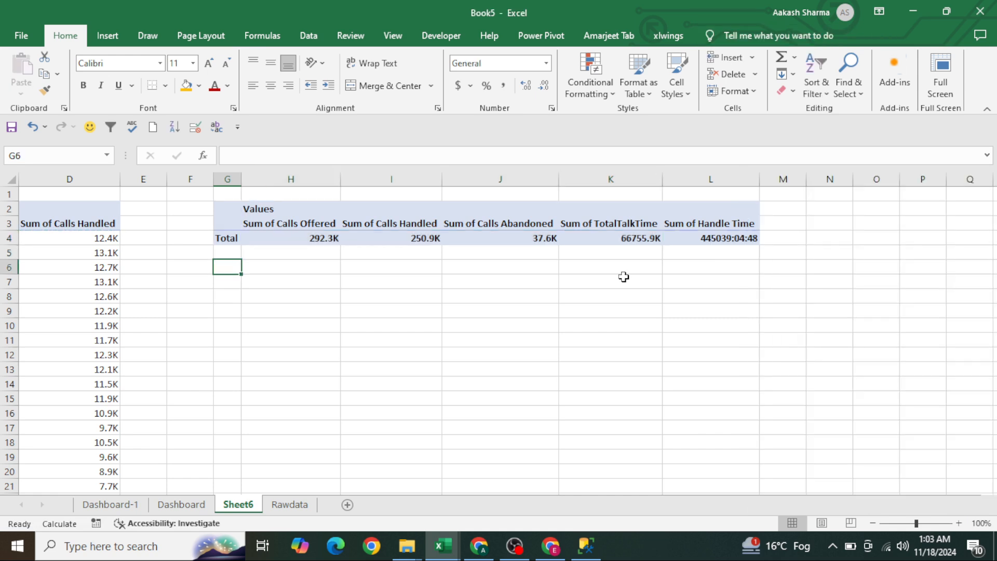
pyautogui.press('Down')
pyautogui.press('Right')
pyautogui.write('=')
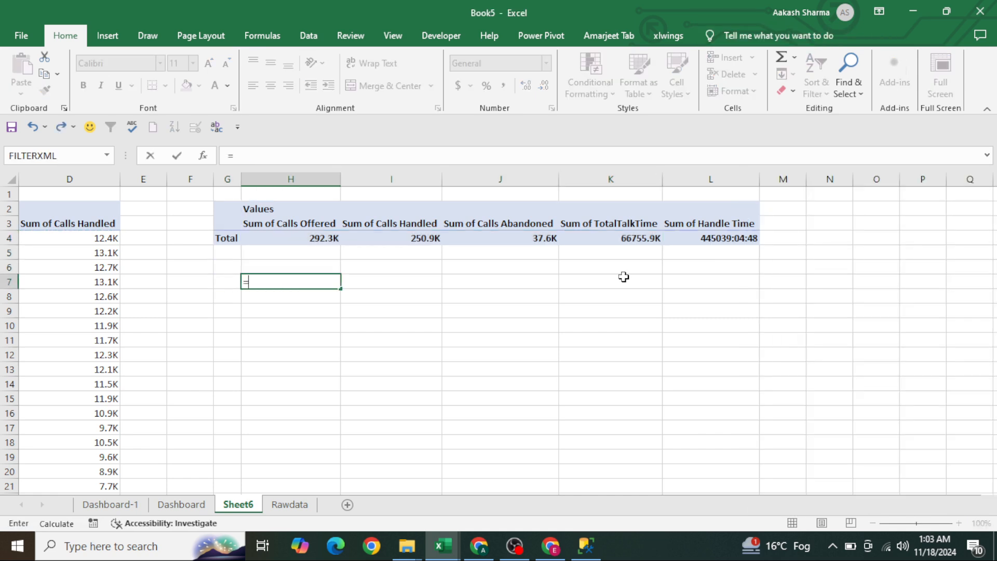
pyautogui.press('Escape')
pyautogui.press('Up')
pyautogui.write('=')
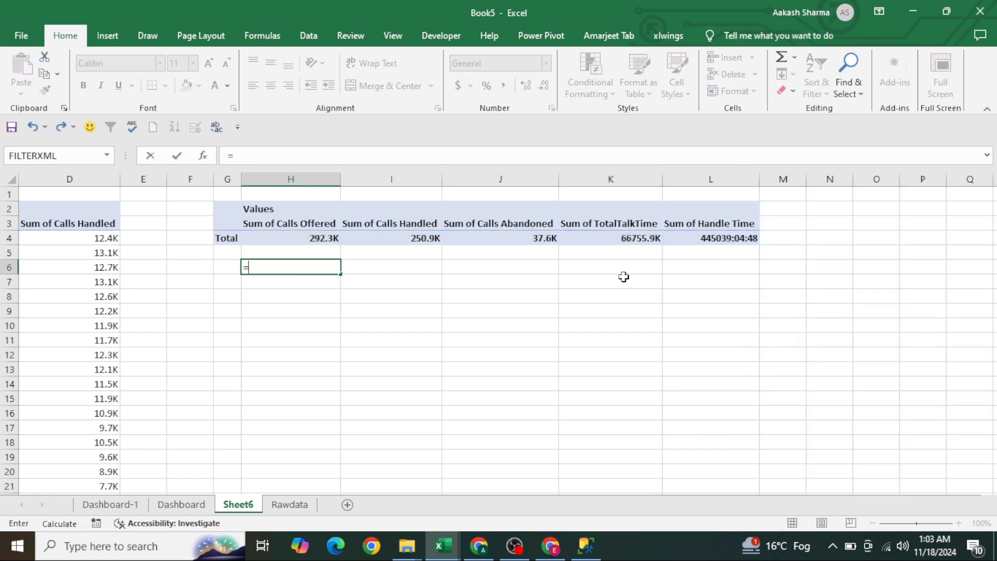
pyautogui.write('h4')
pyautogui.press('Return')
pyautogui.press('Up')
pyautogui.hotkey('shift', 'Right')
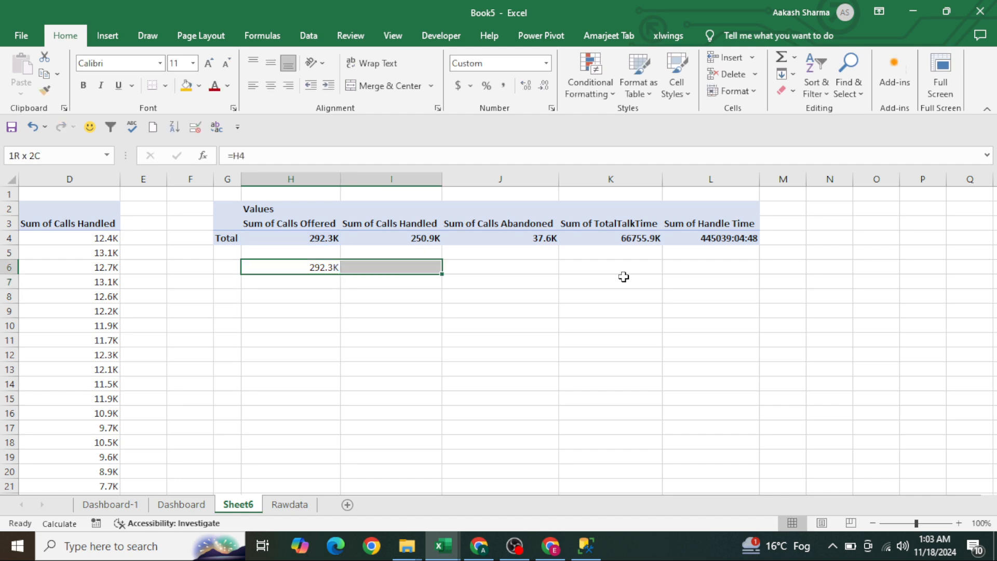
pyautogui.hotkey('shift', 'Right')
pyautogui.hotkey('shift', 'Right')
pyautogui.hotkey('shift', 'Right')
pyautogui.hotkey('ctrl', 'r')
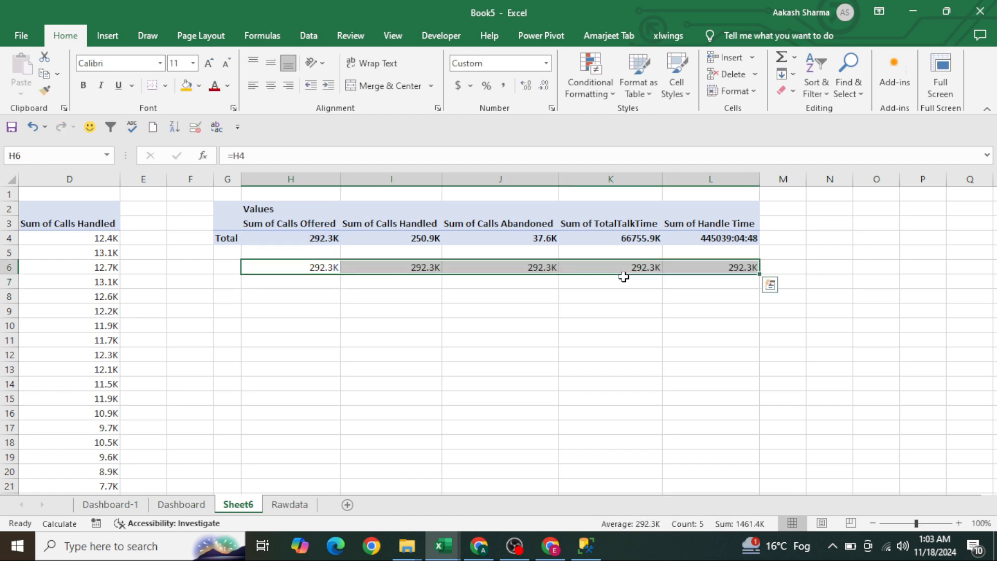
pyautogui.hotkey('ctrl', 'Left')
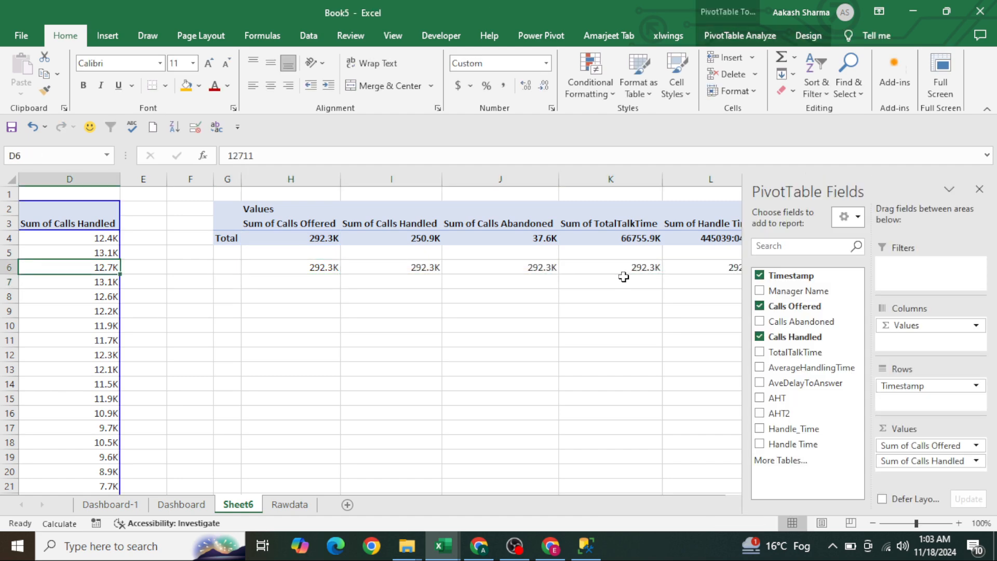
# Draw a text box beside the phone icon on the Total Call Allocated card of the Dashboard-1 sheet
pyautogui.hotkey('ctrl', 'pageup')
pyautogui.hotkey('ctrl', 'pageup')
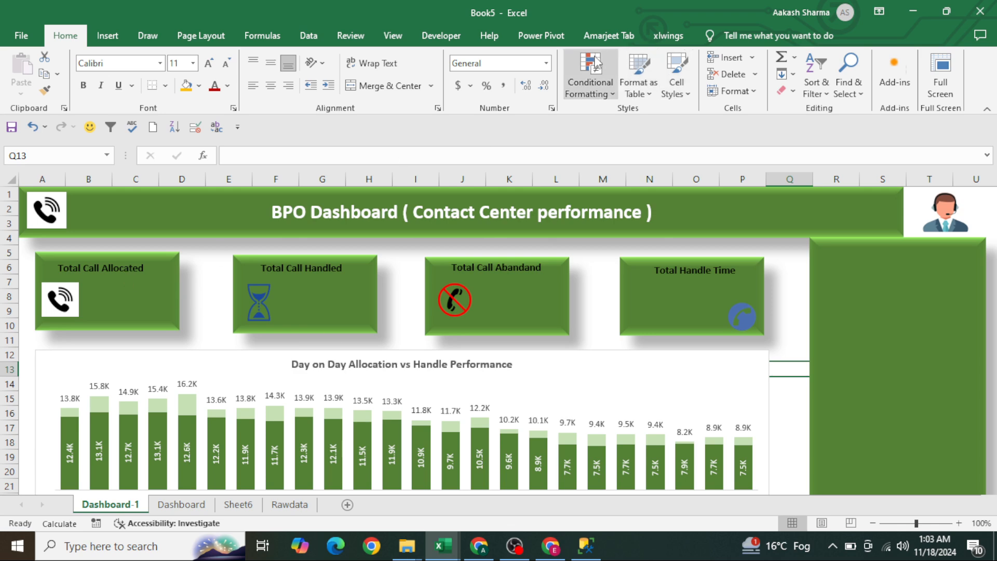
pyautogui.click(139, 301)
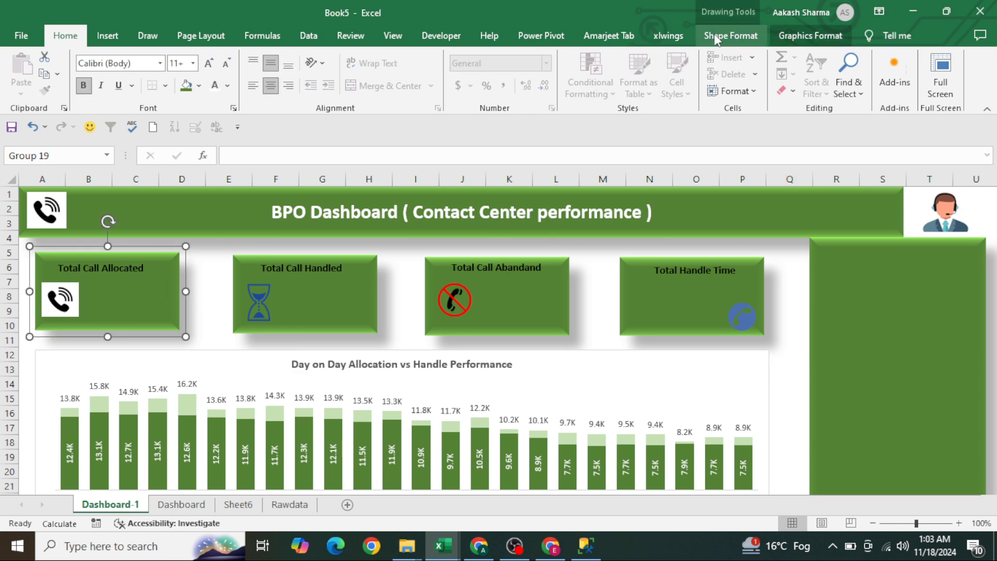
pyautogui.click(730, 35)
pyautogui.click(153, 79)
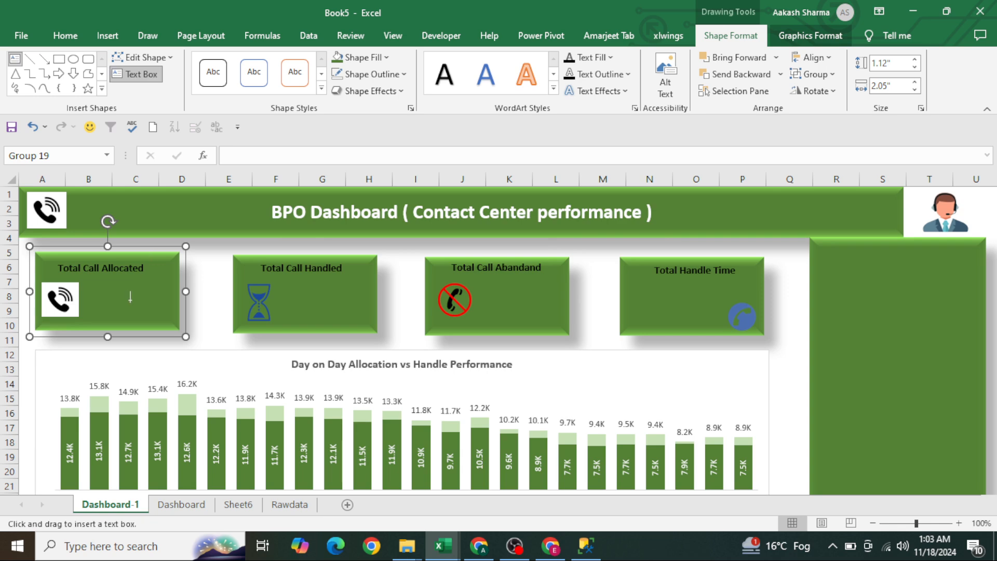
pyautogui.moveTo(98, 285); pyautogui.dragTo(164, 319)
# Link the Total Call Allocated text box to cell H6 of Sheet6 with the formula =Sheet6!H6
pyautogui.write('=')
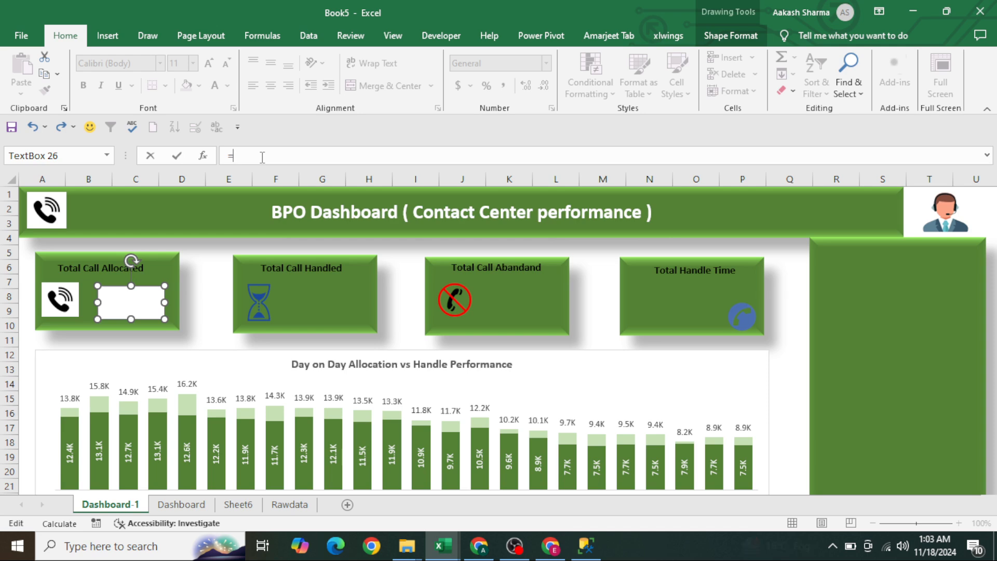
pyautogui.hotkey('ctrl', 'pagedown')
pyautogui.hotkey('ctrl', 'pagedown')
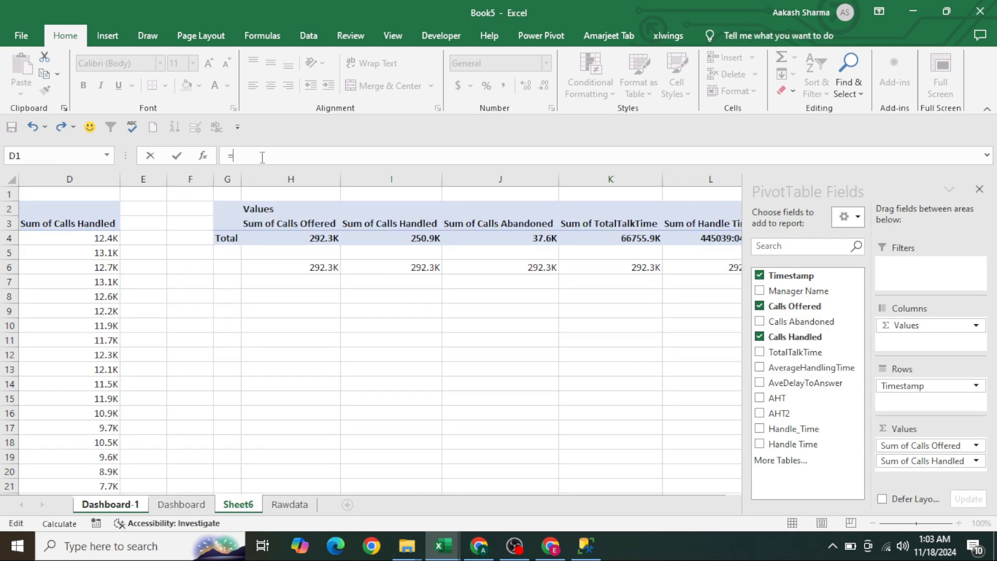
pyautogui.click(314, 273)
pyautogui.press('Return')
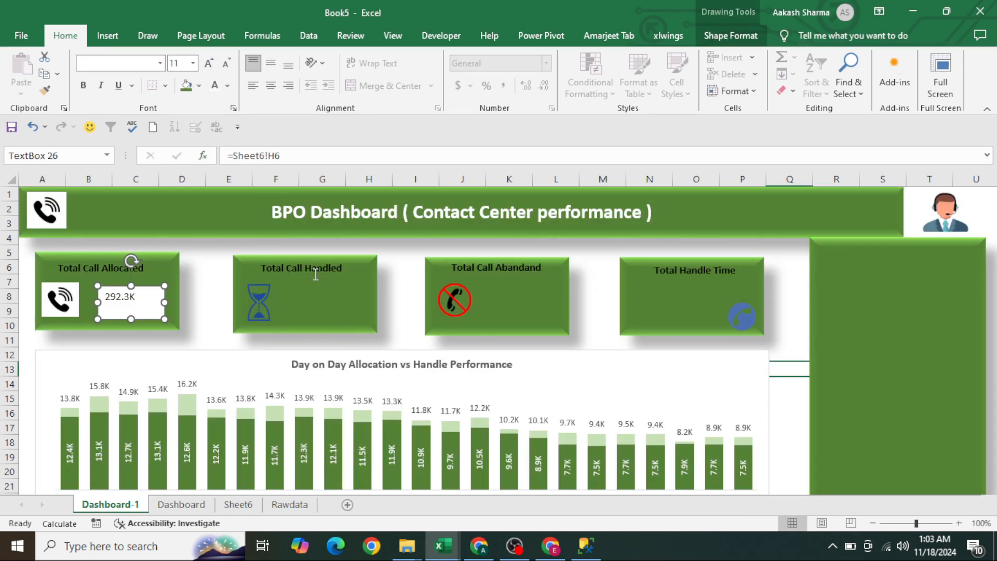
# Center the Total Call Allocated value horizontally and vertically in its text box, and remove the box's fill and outline
pyautogui.click(275, 69)
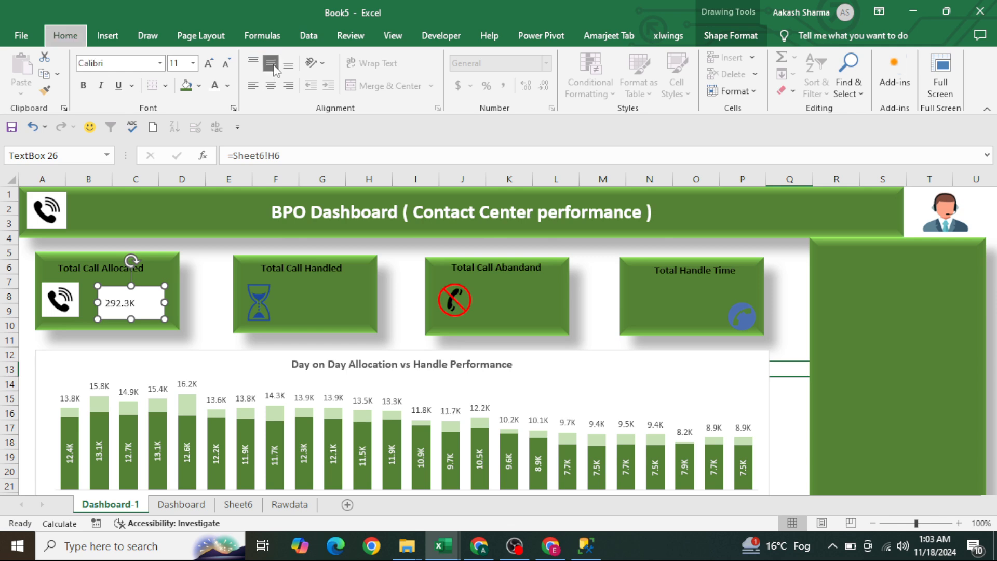
pyautogui.click(270, 85)
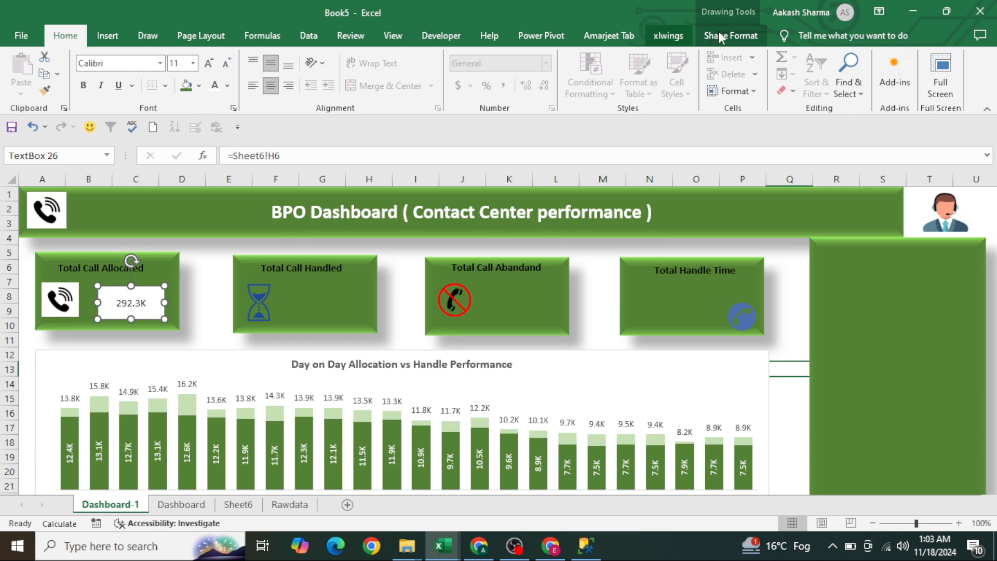
pyautogui.click(753, 35)
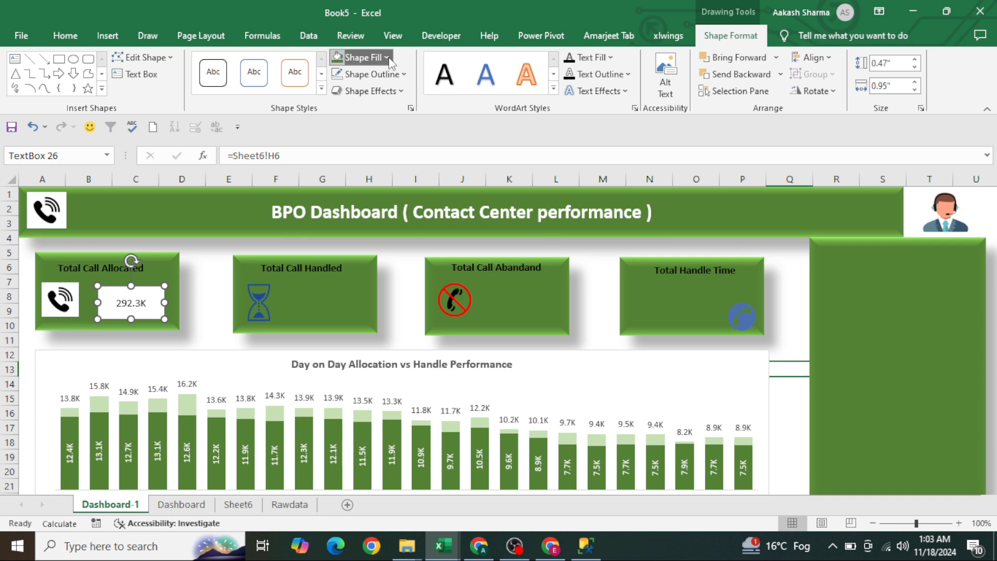
pyautogui.click(361, 57)
pyautogui.click(398, 267)
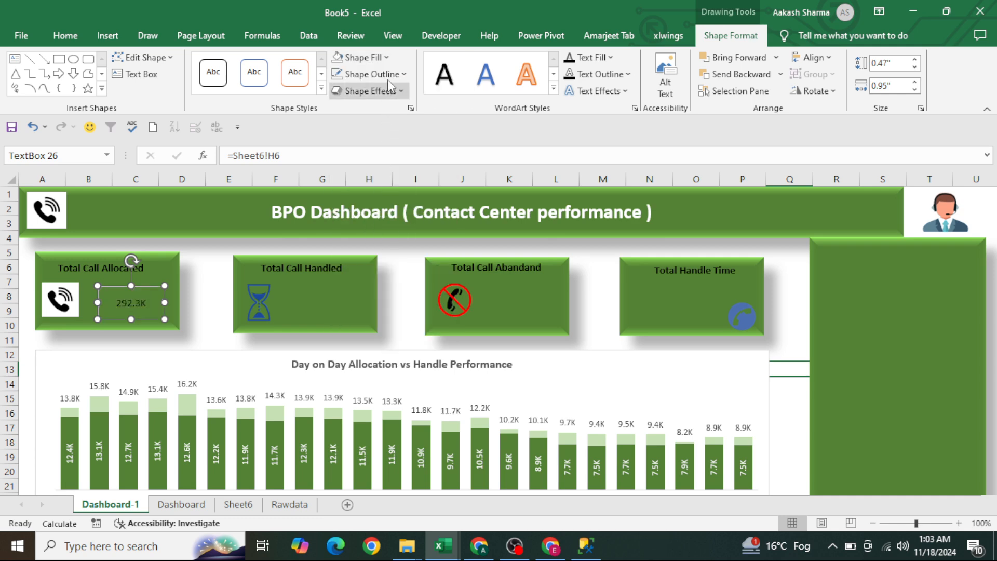
pyautogui.click(366, 73)
pyautogui.click(378, 285)
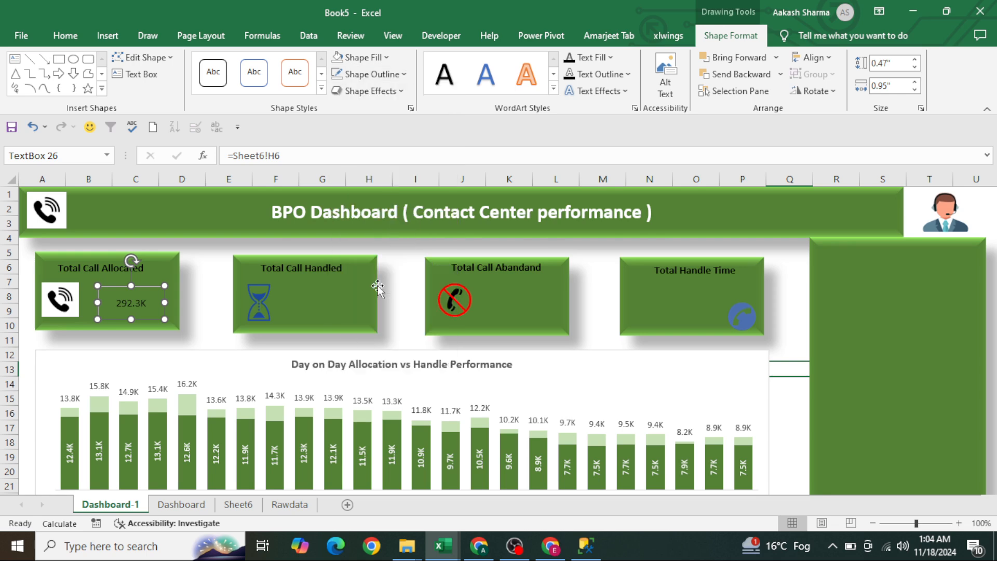
# Format the Total Call Allocated value as white, bold, 18 pt text
pyautogui.click(66, 35)
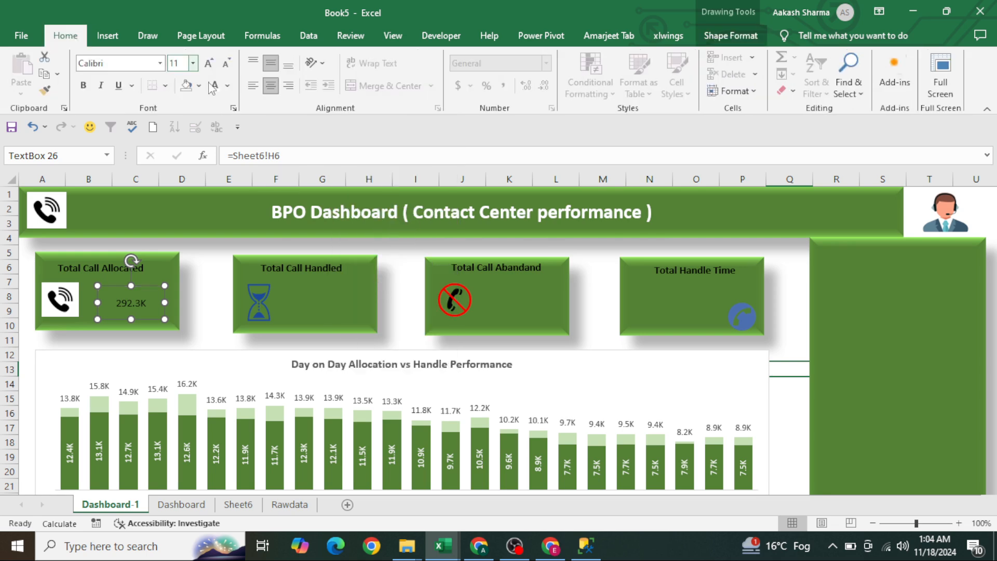
pyautogui.click(214, 85)
pyautogui.click(208, 63)
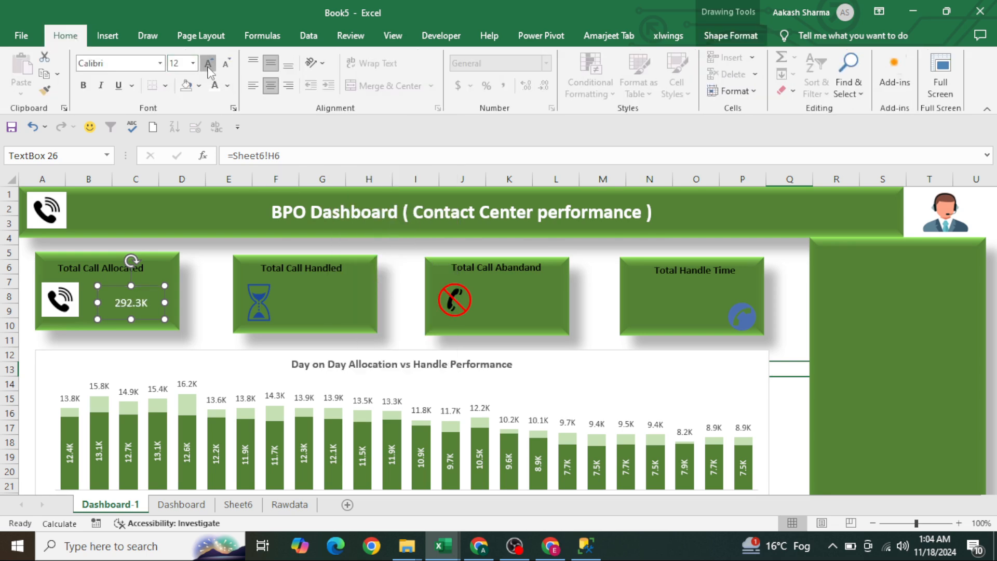
pyautogui.click(208, 64)
pyautogui.hotkey('ctrl', 'b')
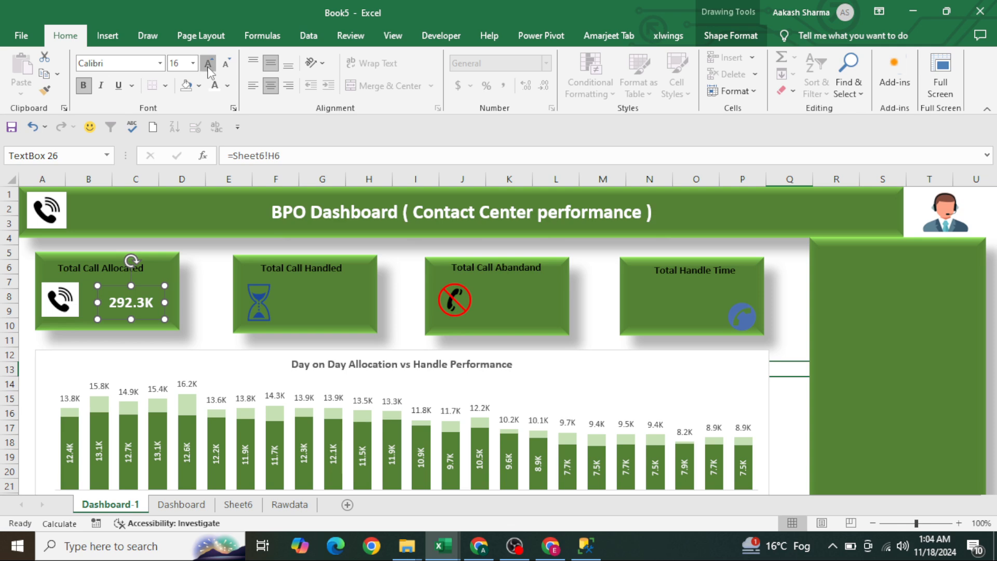
pyautogui.click(208, 63)
pyautogui.click(209, 65)
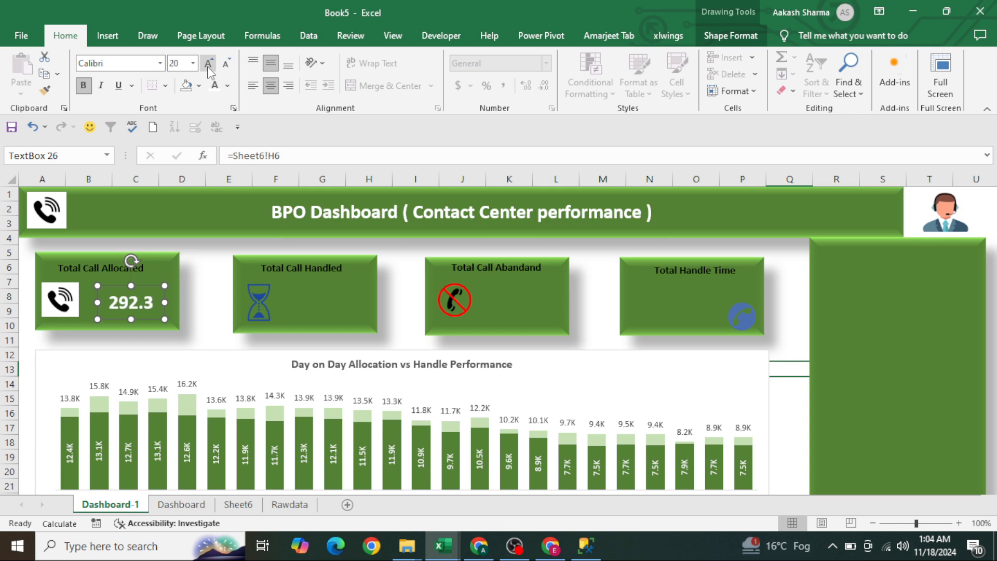
pyautogui.click(227, 64)
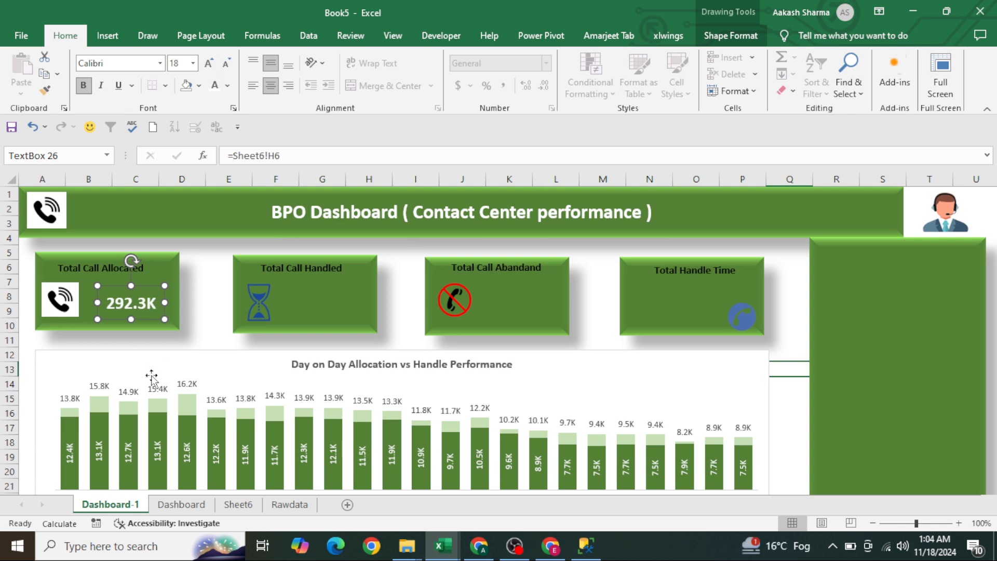
# Paste a copy of the Total Call Allocated value box onto the Total Call Handled card
pyautogui.hotkey('ctrl', 'c')
pyautogui.click(299, 309)
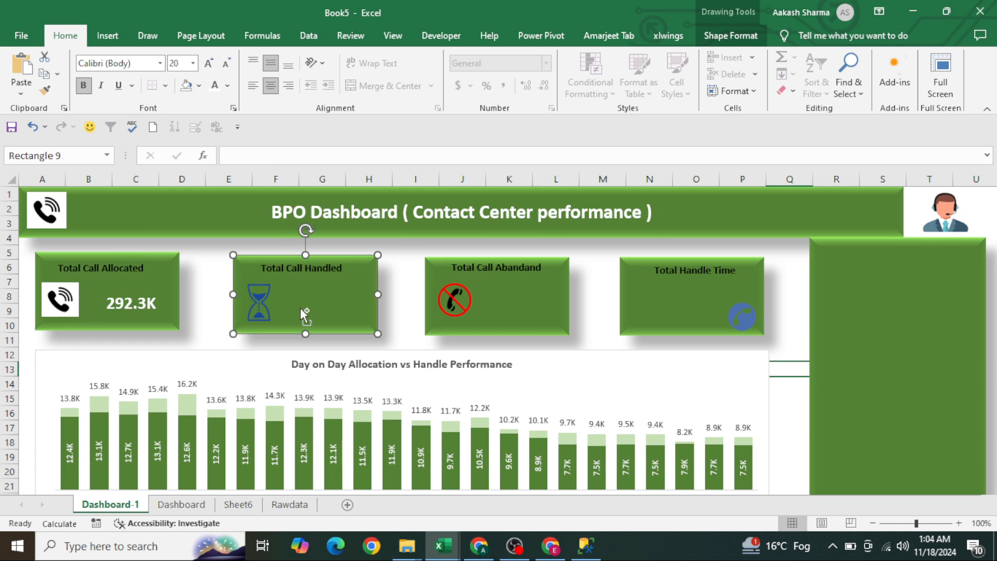
pyautogui.hotkey('ctrl', 'v')
# Enlarge the Total Call Allocated value box toward the phone icon and set its font size to 20 pt
pyautogui.click(148, 311)
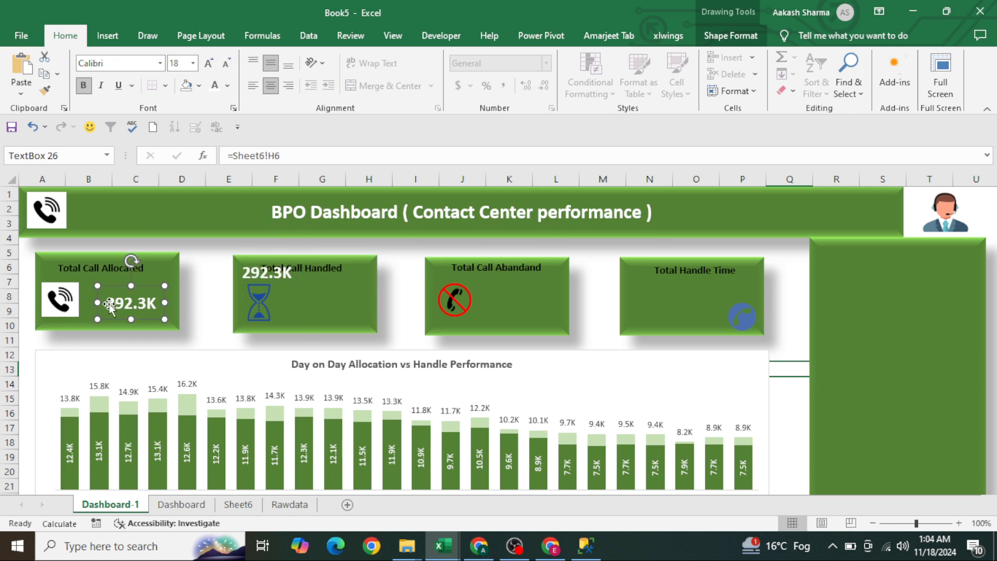
pyautogui.moveTo(97, 303); pyautogui.dragTo(126, 280)
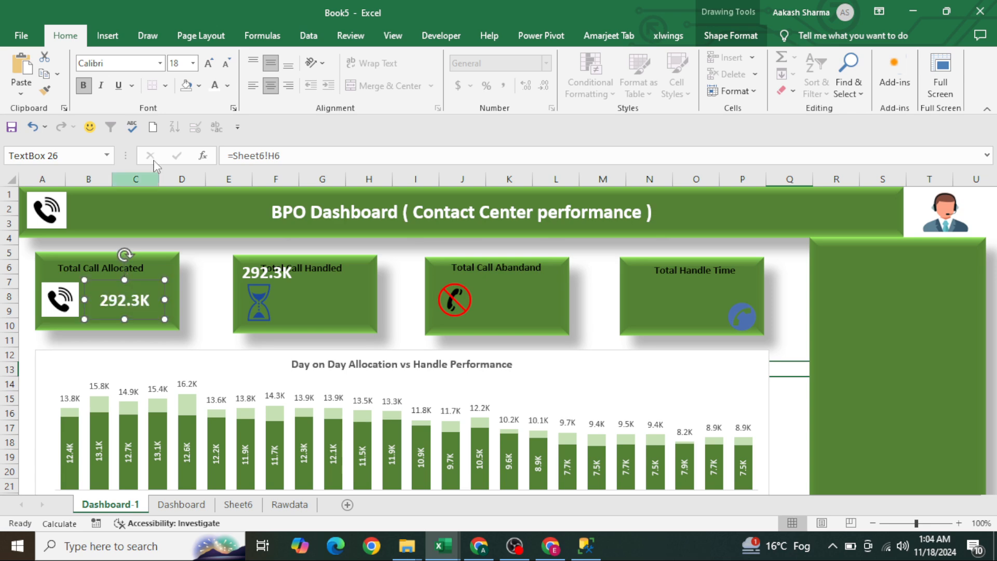
pyautogui.click(209, 64)
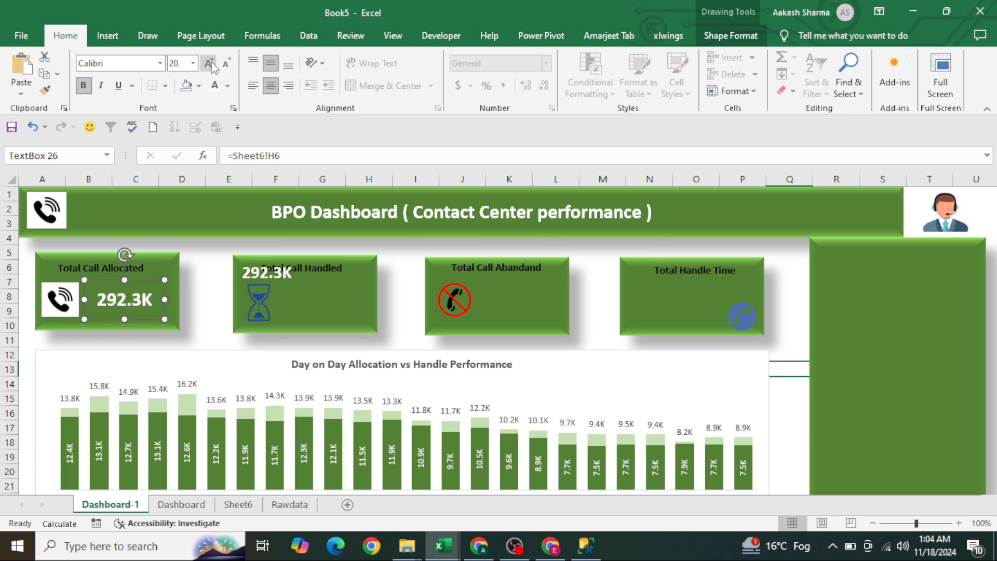
pyautogui.click(210, 63)
pyautogui.click(224, 65)
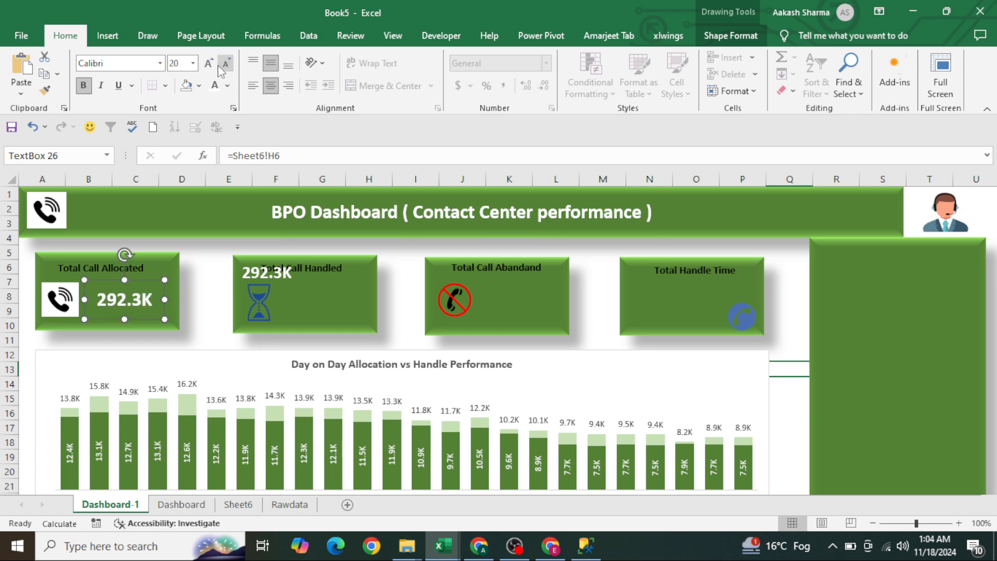
# Place the copied value box beside the hourglass on the Total Call Handled card, set it to 20 pt, and widen it to fit
pyautogui.click(287, 279)
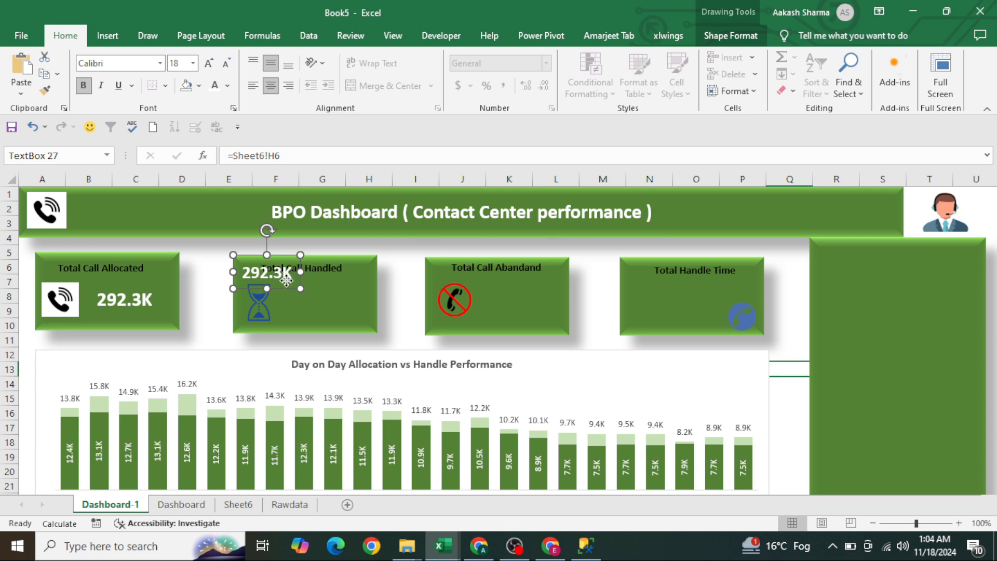
pyautogui.moveTo(287, 280); pyautogui.dragTo(337, 308)
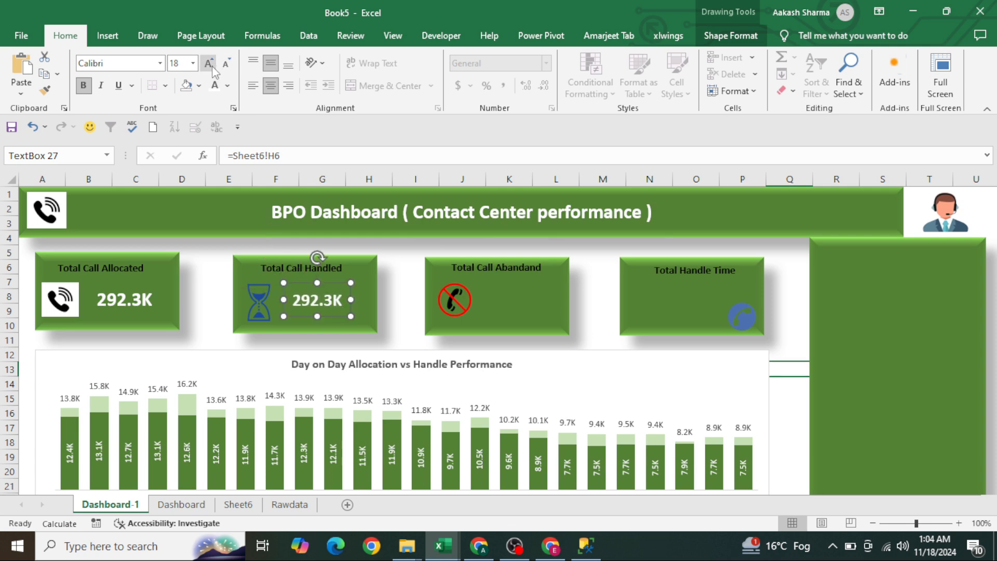
pyautogui.click(212, 66)
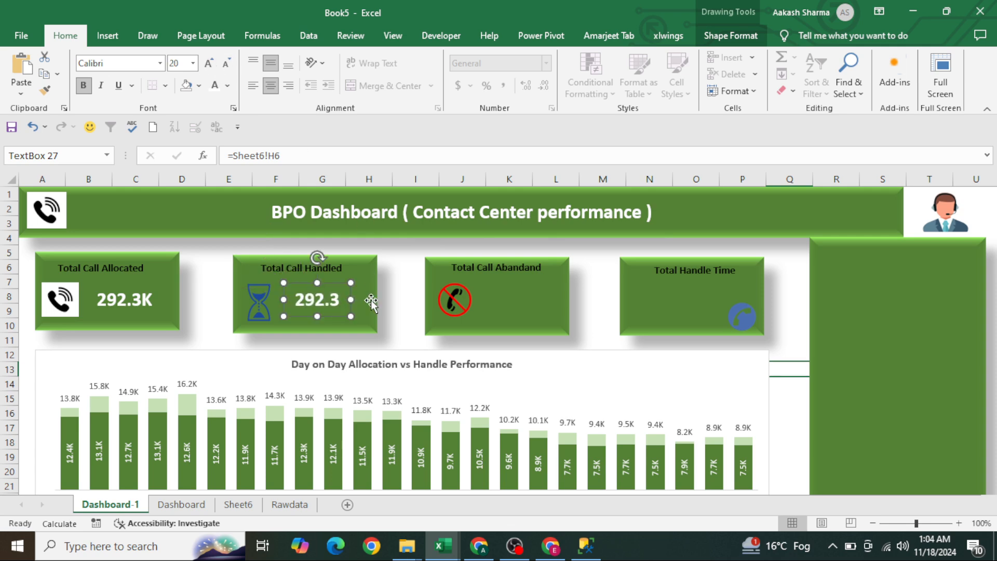
pyautogui.moveTo(354, 299); pyautogui.dragTo(373, 300)
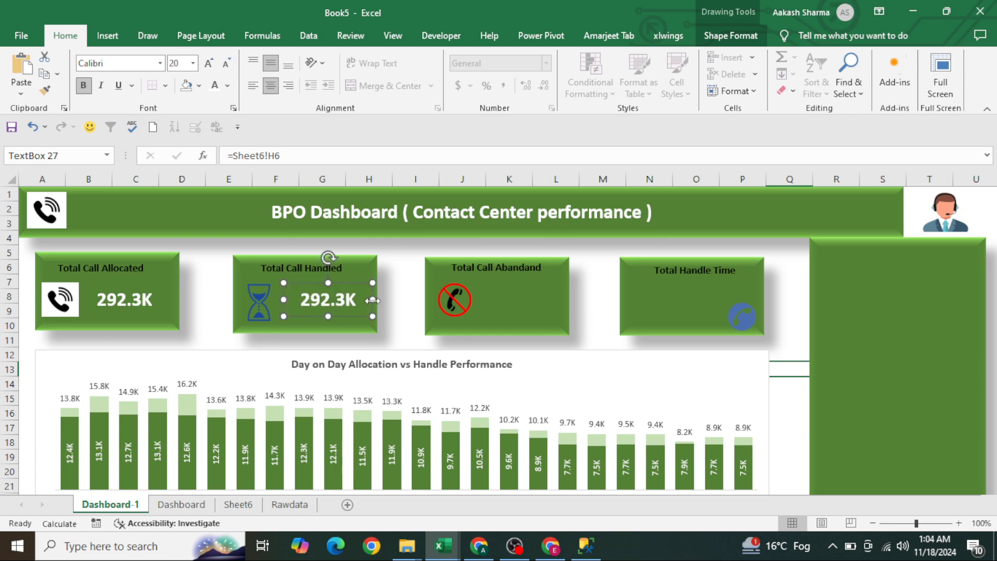
# Link the Total Call Handled value box to cell I6 on Sheet6
pyautogui.click(323, 161)
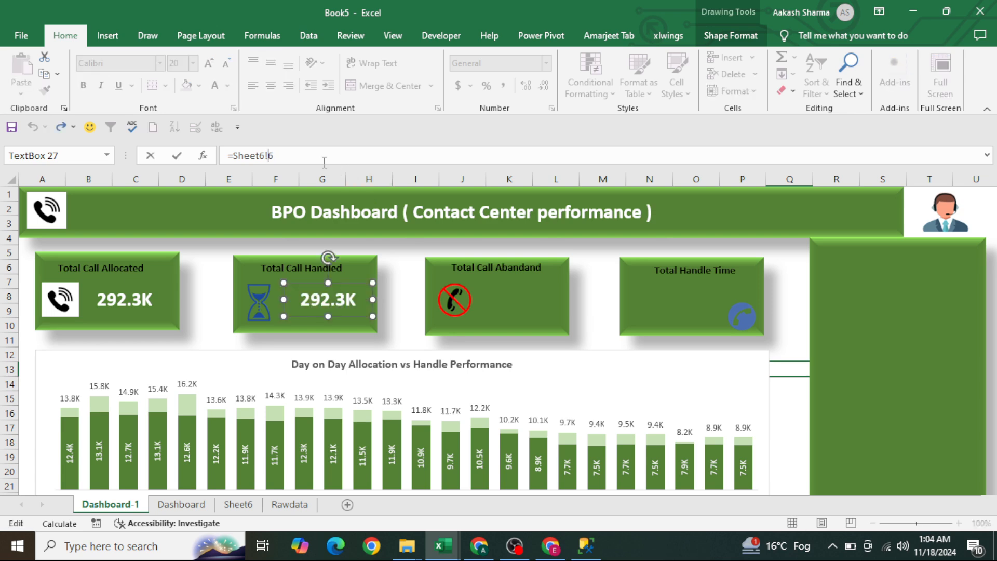
pyautogui.press('BackSpace')
pyautogui.press('BackSpace')
pyautogui.press('BackSpace')
pyautogui.press('BackSpace')
pyautogui.press('BackSpace')
pyautogui.press('BackSpace')
pyautogui.press('BackSpace')
pyautogui.press('BackSpace')
pyautogui.click(240, 505)
pyautogui.click(412, 264)
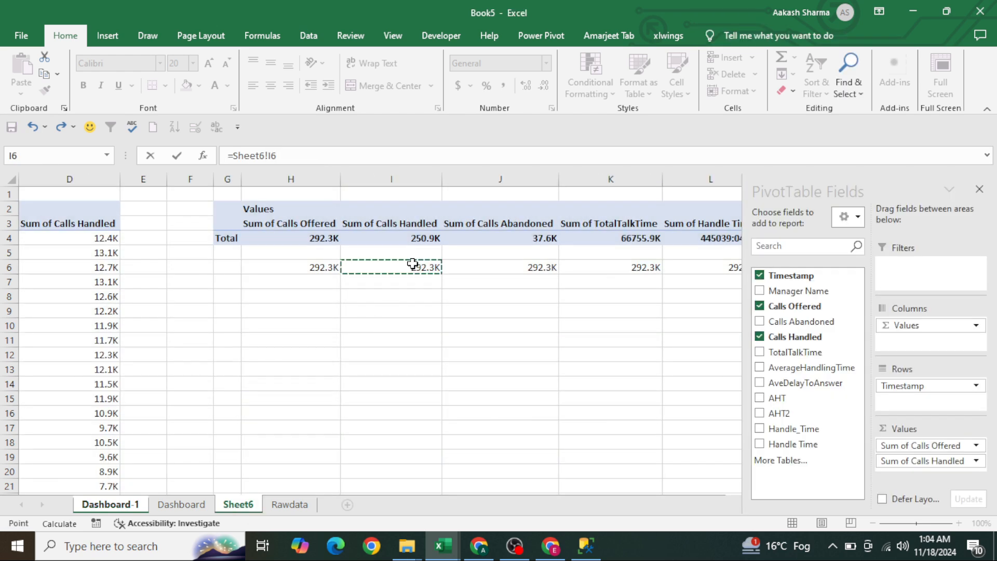
pyautogui.press('Return')
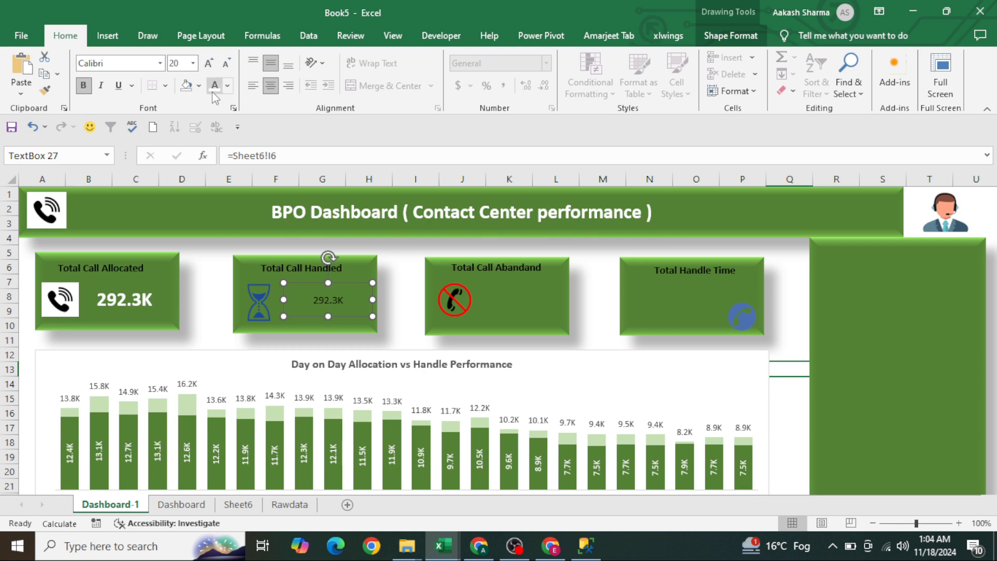
# Format the Total Call Handled value as white, bold, 20 pt text
pyautogui.click(209, 63)
pyautogui.click(208, 63)
pyautogui.click(209, 63)
pyautogui.click(209, 63)
pyautogui.hotkey('ctrl', 'b')
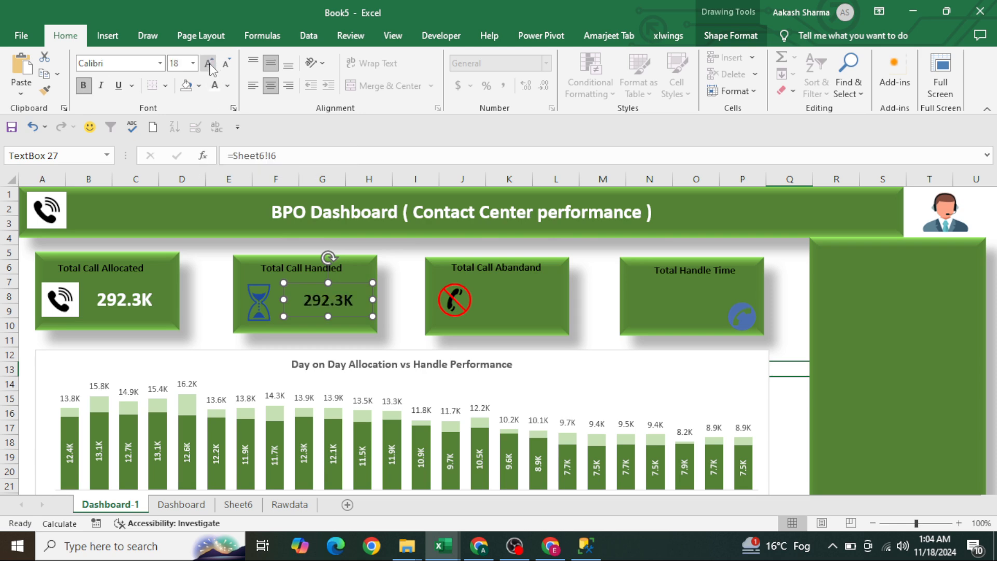
pyautogui.click(214, 88)
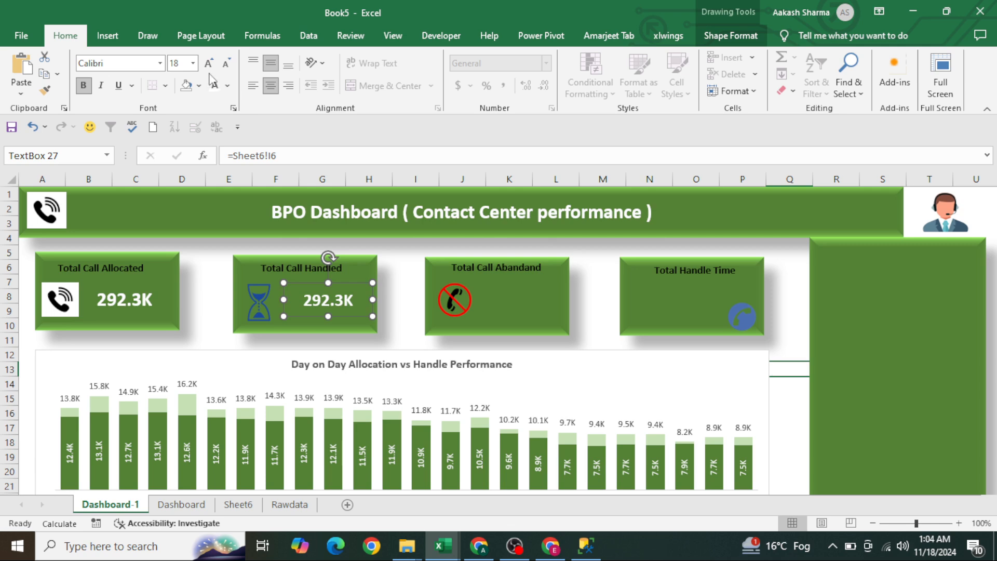
pyautogui.click(208, 63)
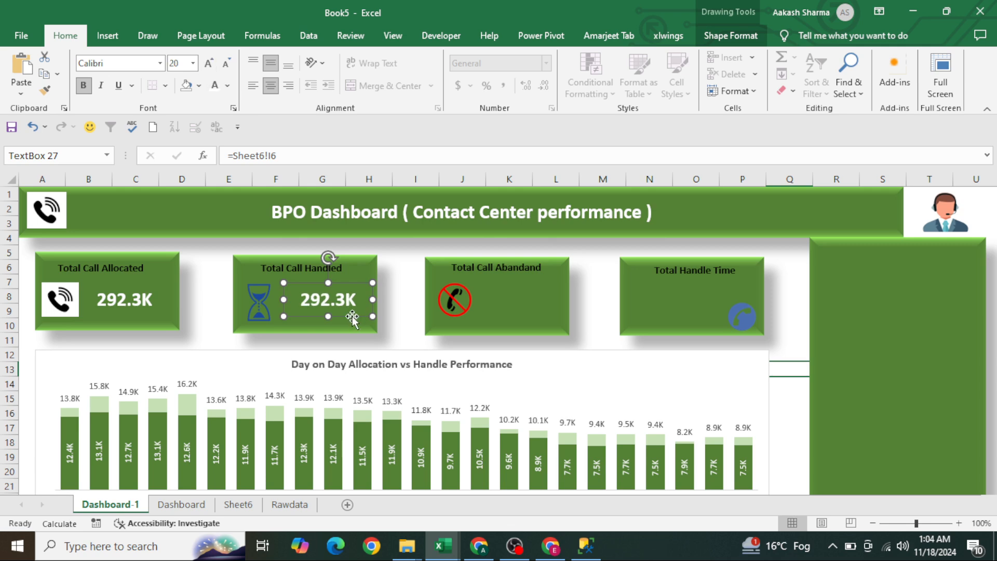
# Copy the Total Call Handled value box to the Total Call Abandand card and place it beside the crossed-out phone icon
pyautogui.hotkey('ctrl', 'c')
pyautogui.click(534, 306)
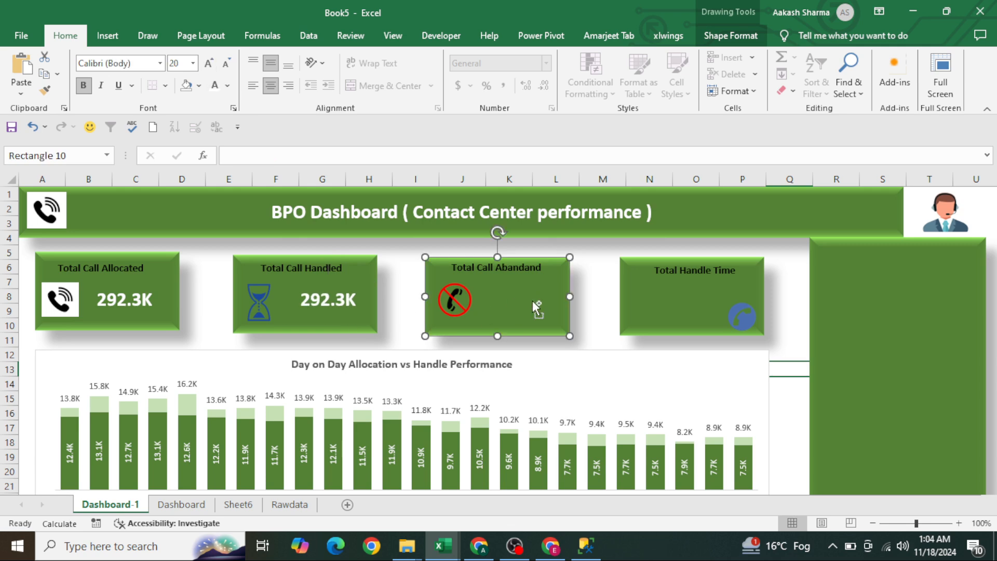
pyautogui.hotkey('ctrl', 'v')
pyautogui.moveTo(507, 295); pyautogui.dragTo(555, 320)
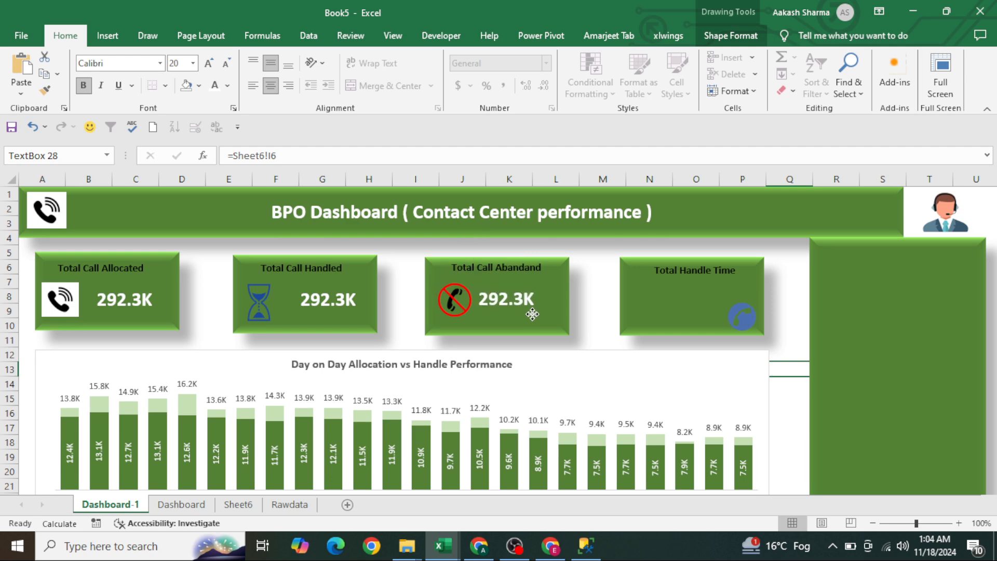
# Link the Total Call Abandand value box to cell J6 on Sheet6
pyautogui.click(390, 152)
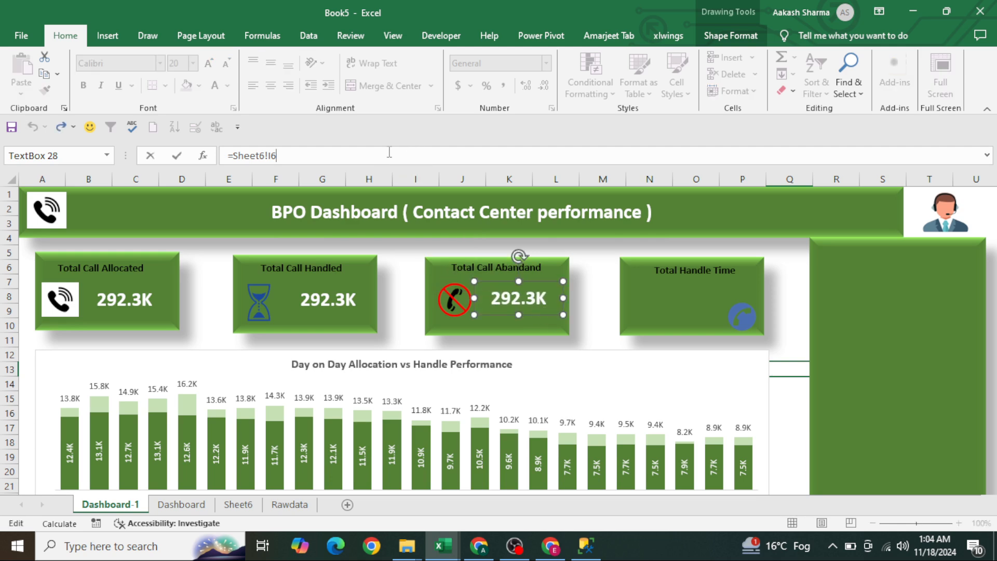
pyautogui.hotkey('ctrl', 'shift', 'Left')
pyautogui.hotkey('ctrl', 'shift', 'Left')
pyautogui.write('=')
pyautogui.hotkey('ctrl', 'pagedown')
pyautogui.hotkey('ctrl', 'pagedown')
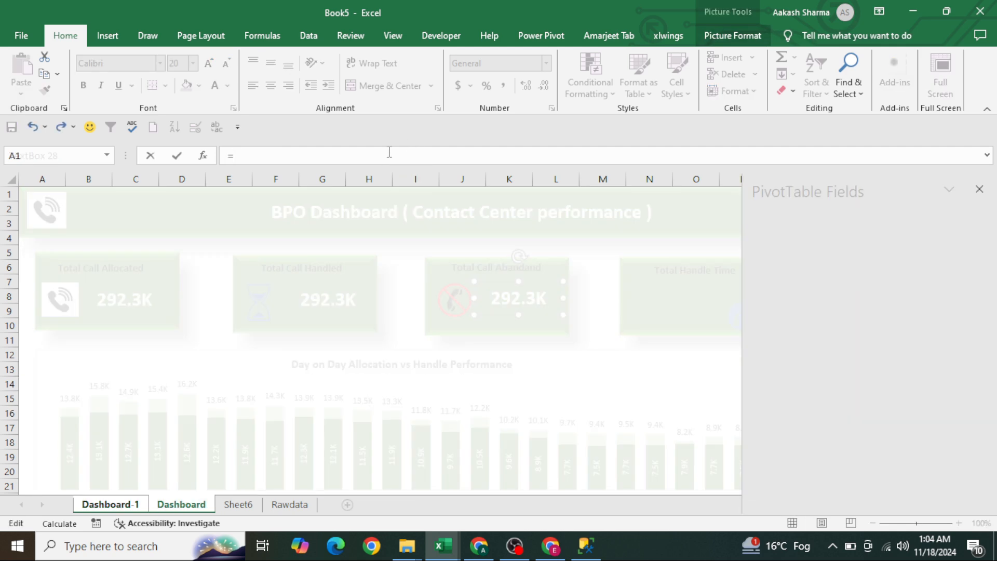
pyautogui.click(519, 268)
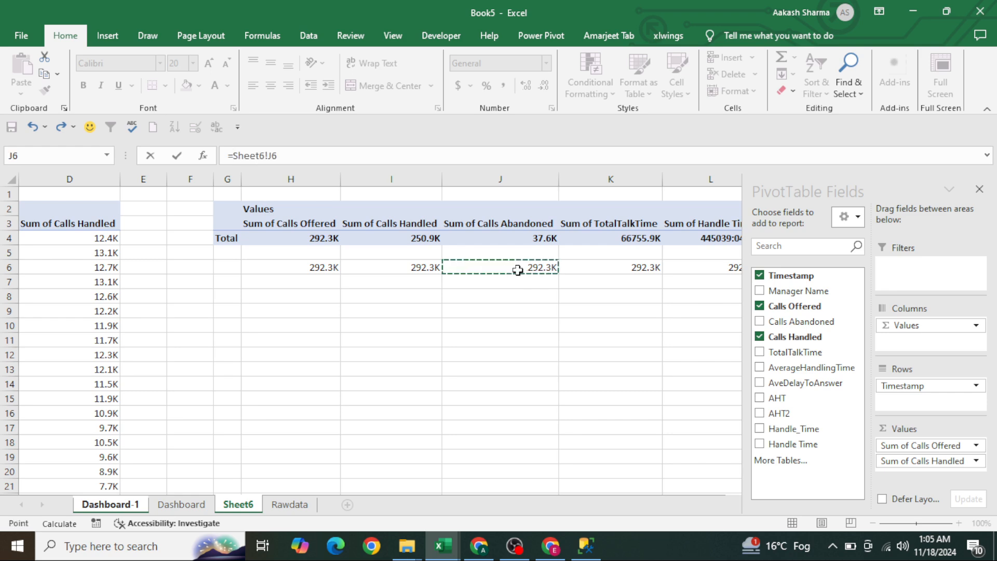
pyautogui.press('Return')
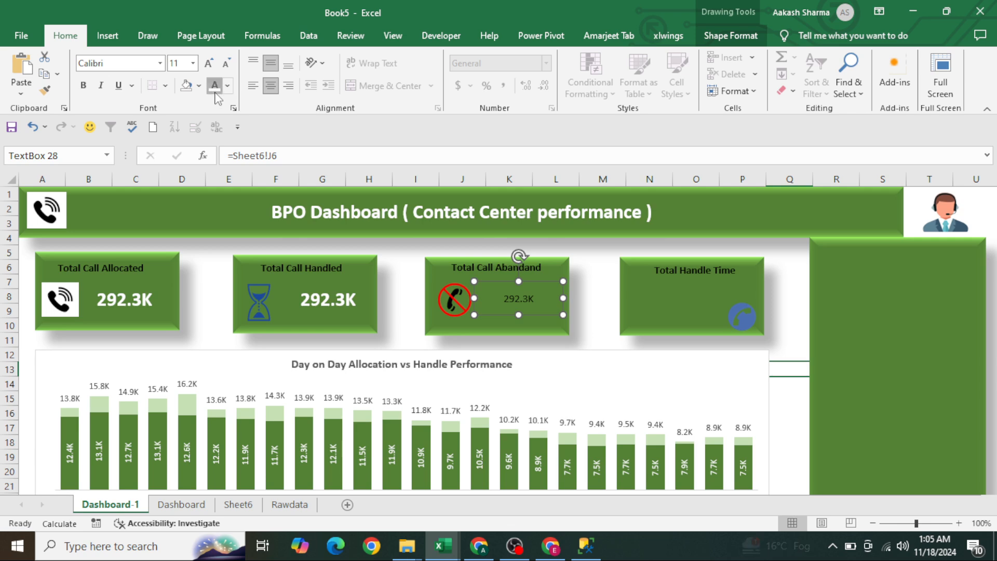
# Format the Total Call Abandand value as white, bold, 20 pt text
pyautogui.click(215, 68)
pyautogui.click(216, 68)
pyautogui.click(216, 68)
pyautogui.click(215, 67)
pyautogui.click(215, 68)
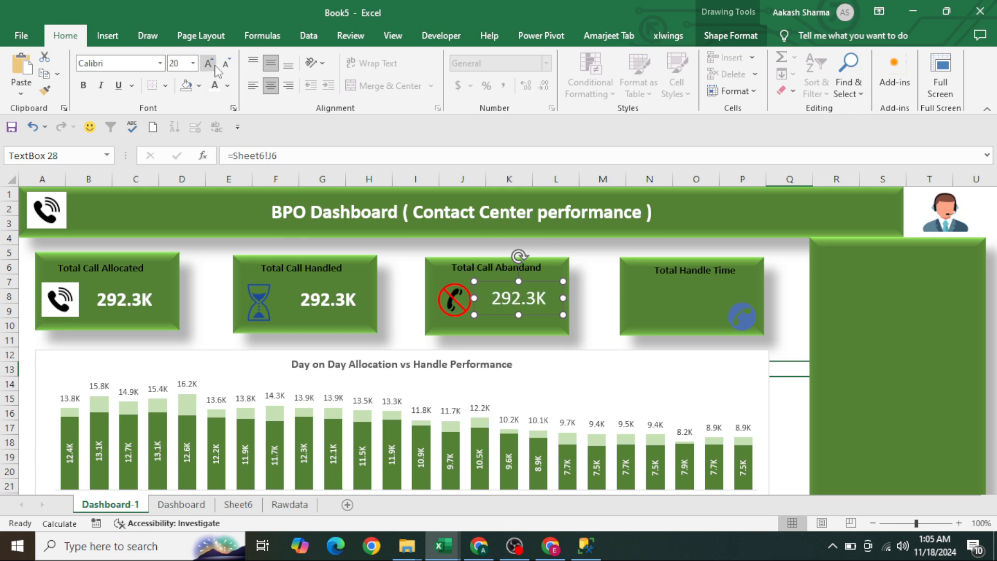
pyautogui.hotkey('ctrl', 'b')
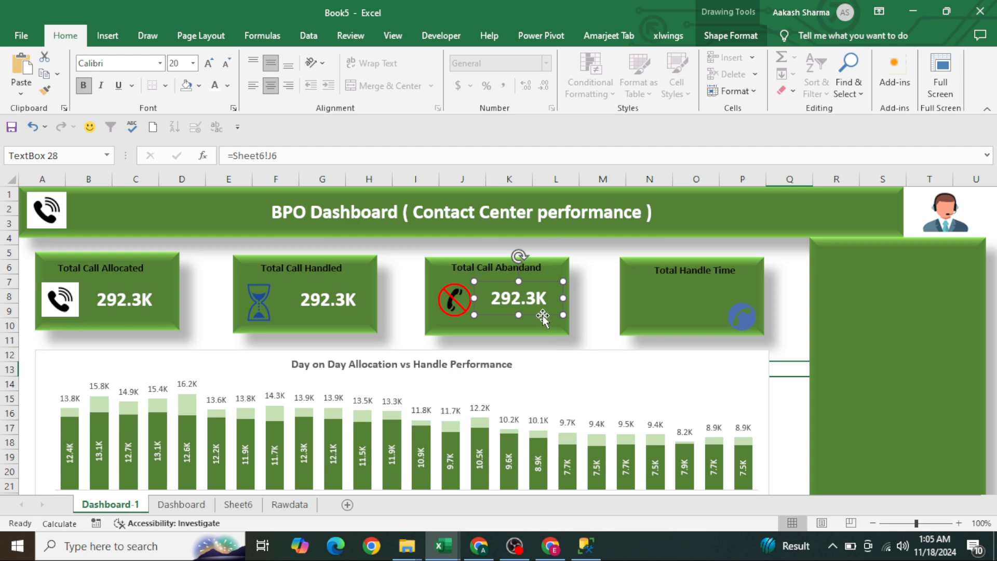
# Paste a copy of the Total Call Abandand value box onto the Total Handle Time card, place it below the title, and widen it across the card
pyautogui.click(690, 313)
pyautogui.hotkey('ctrl', 'v')
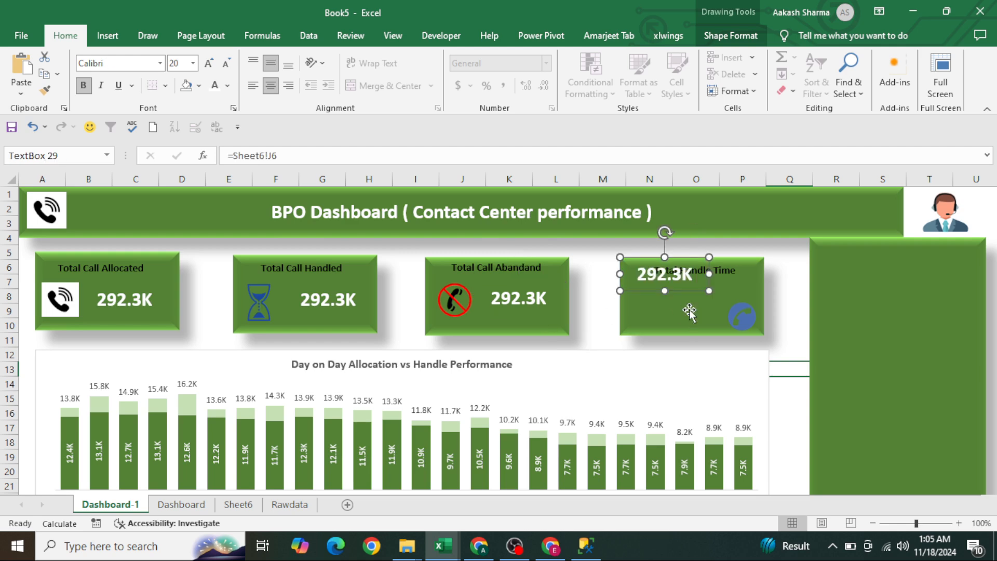
pyautogui.moveTo(677, 287); pyautogui.dragTo(763, 296)
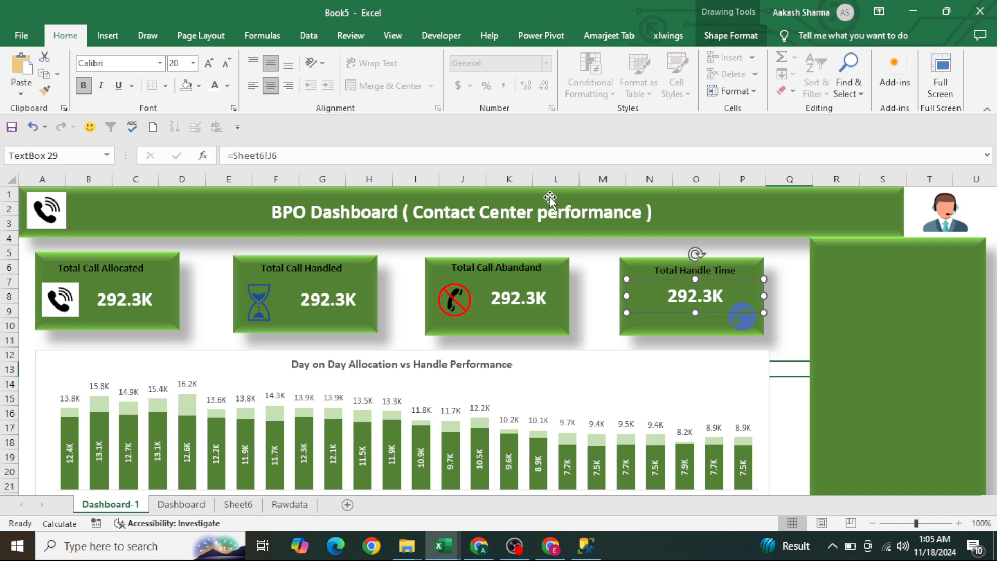
# Link the Total Handle Time value box to cell L6 on Sheet6
pyautogui.hotkey('ctrl', 'shift', 'Left')
pyautogui.hotkey('ctrl', 'shift', 'Left')
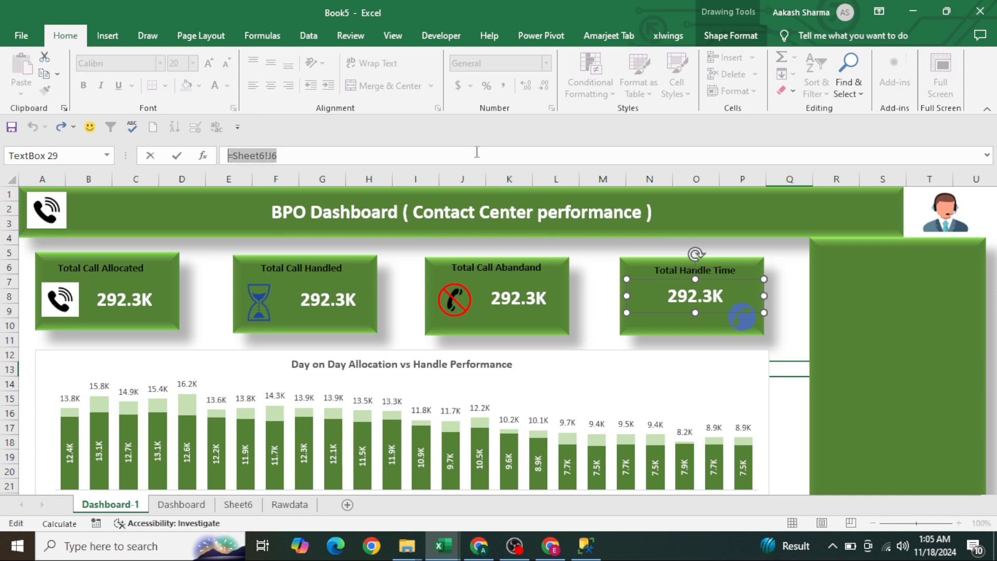
pyautogui.press('BackSpace')
pyautogui.hotkey('ctrl', 'pagedown')
pyautogui.hotkey('ctrl', 'pagedown')
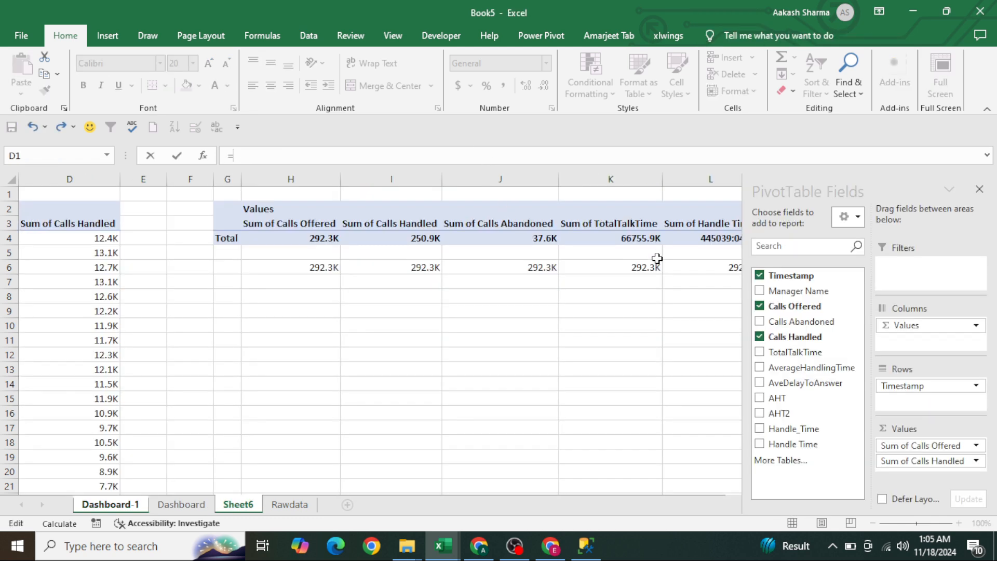
pyautogui.click(725, 273)
pyautogui.press('Left')
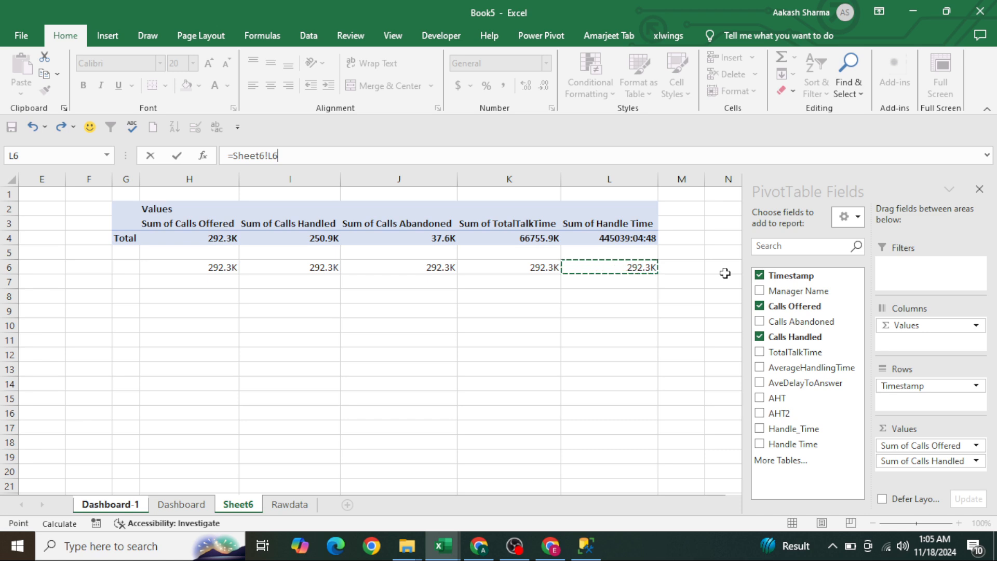
pyautogui.press('Return')
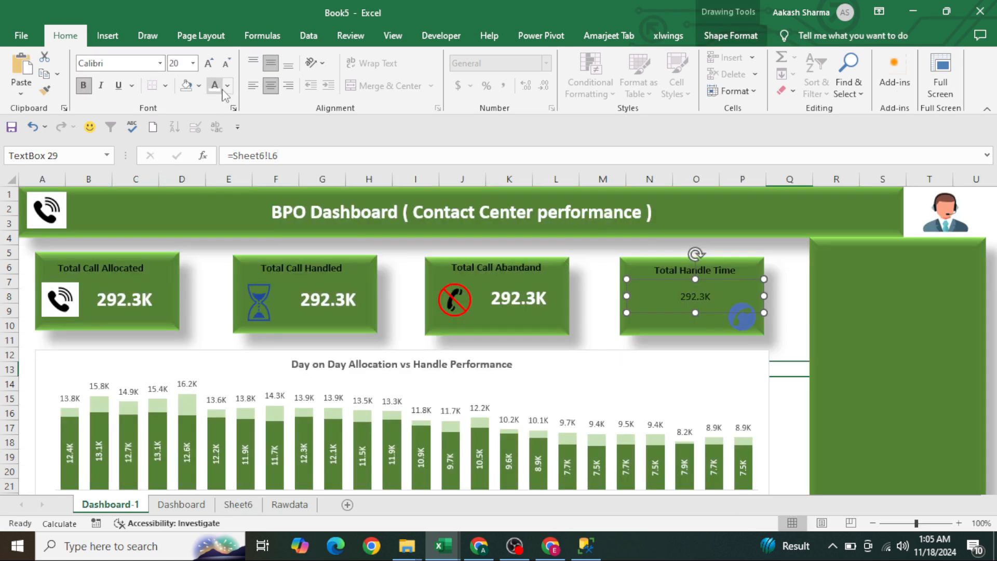
# Format the Total Handle Time value as white 24 pt text
pyautogui.click(208, 63)
pyautogui.click(208, 63)
pyautogui.click(208, 63)
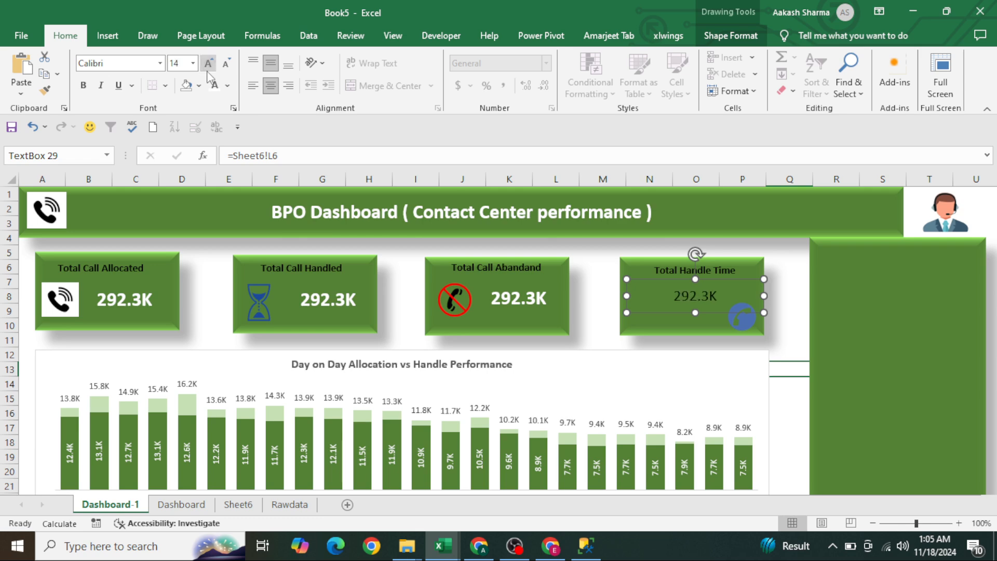
pyautogui.click(208, 62)
pyautogui.click(208, 63)
pyautogui.click(208, 63)
pyautogui.click(208, 63)
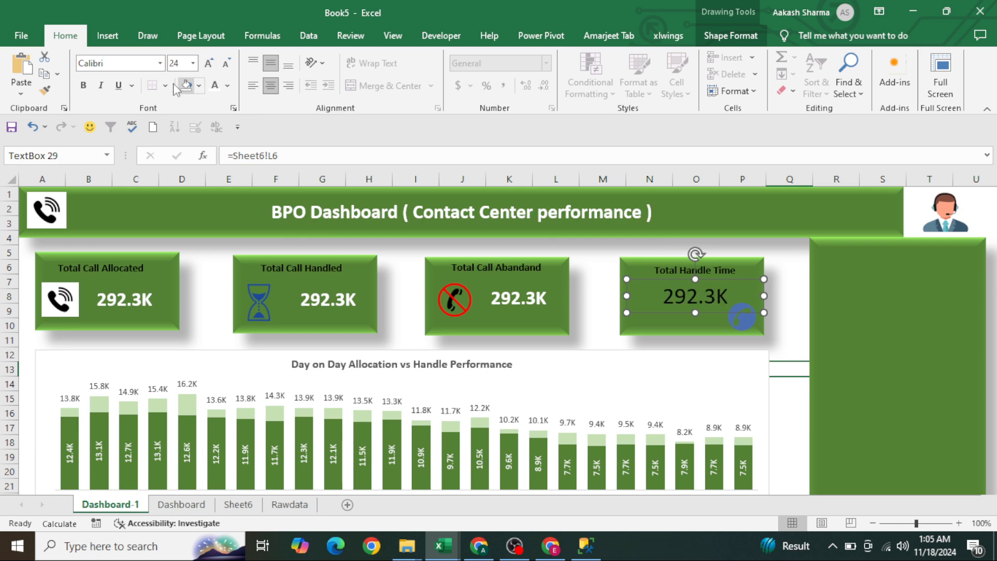
pyautogui.click(216, 89)
# Examine the formulas in cells H6 to J6 on Sheet6 against the pivot totals above them
pyautogui.hotkey('ctrl', 'pagedown')
pyautogui.hotkey('ctrl', 'pagedown')
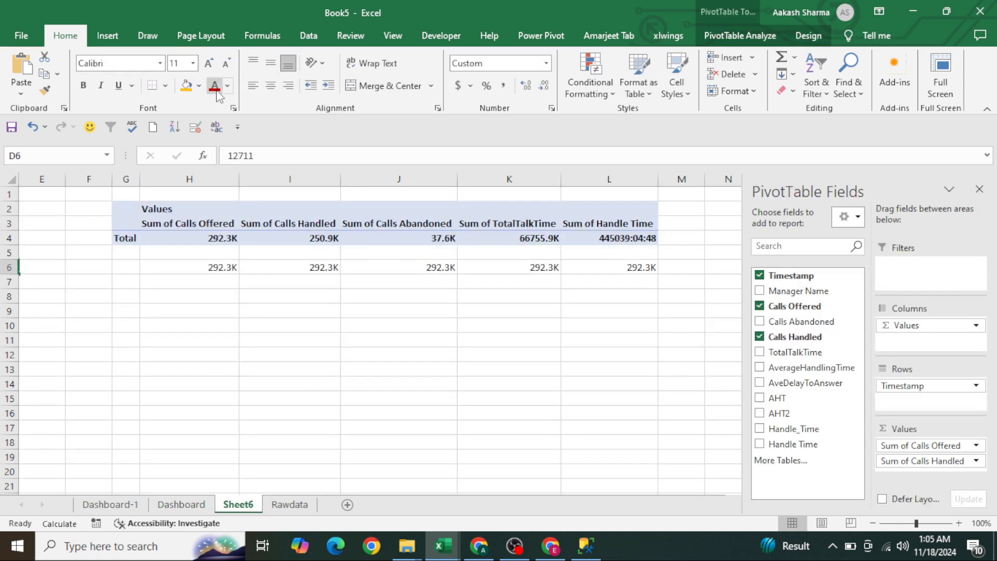
pyautogui.click(218, 315)
pyautogui.press('Up')
pyautogui.press('Up')
pyautogui.press('Up')
pyautogui.press('F2')
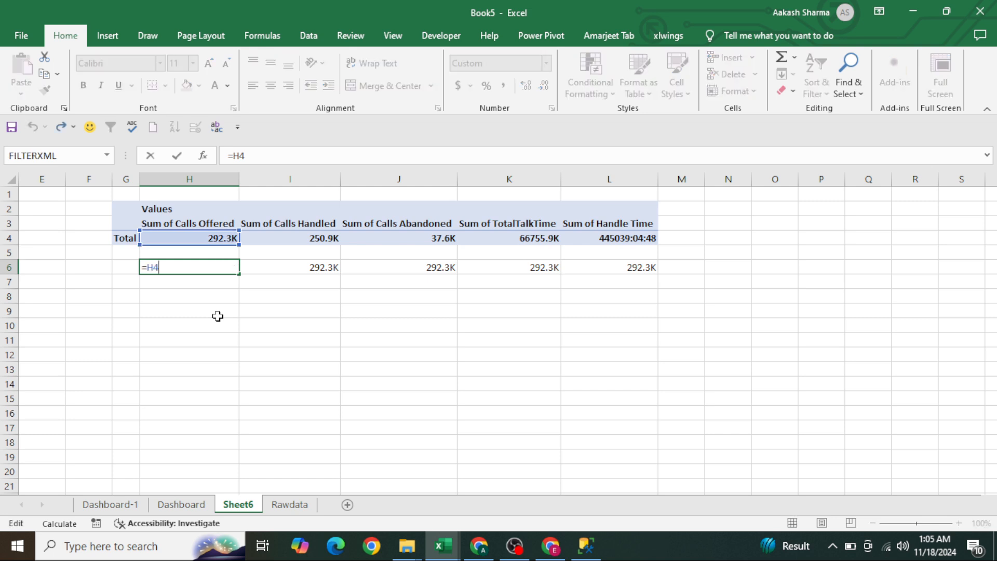
pyautogui.press('Escape')
pyautogui.press('Right')
pyautogui.press('F2')
pyautogui.press('Escape')
pyautogui.press('Right')
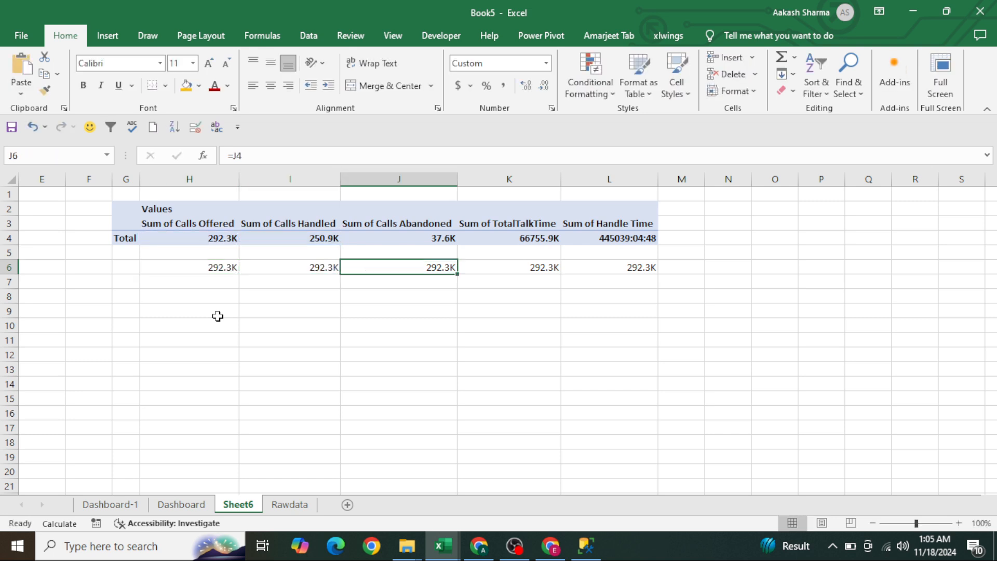
pyautogui.press('Left')
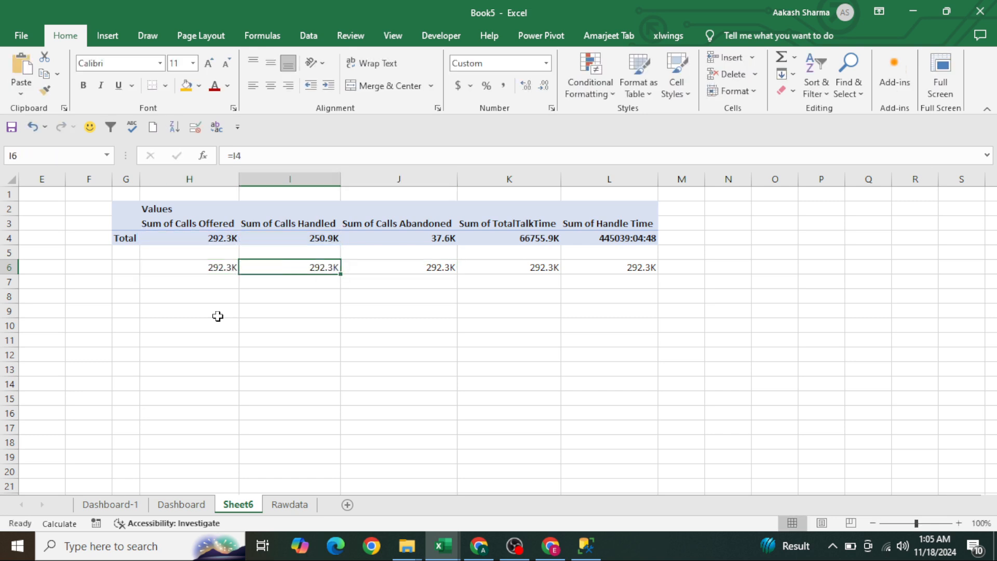
# Re-enter the formulas =I4 in cell I6 and =J4 in cell J6 to refresh their results
pyautogui.press('Left')
pyautogui.press('Up')
pyautogui.press('Up')
pyautogui.press('Right')
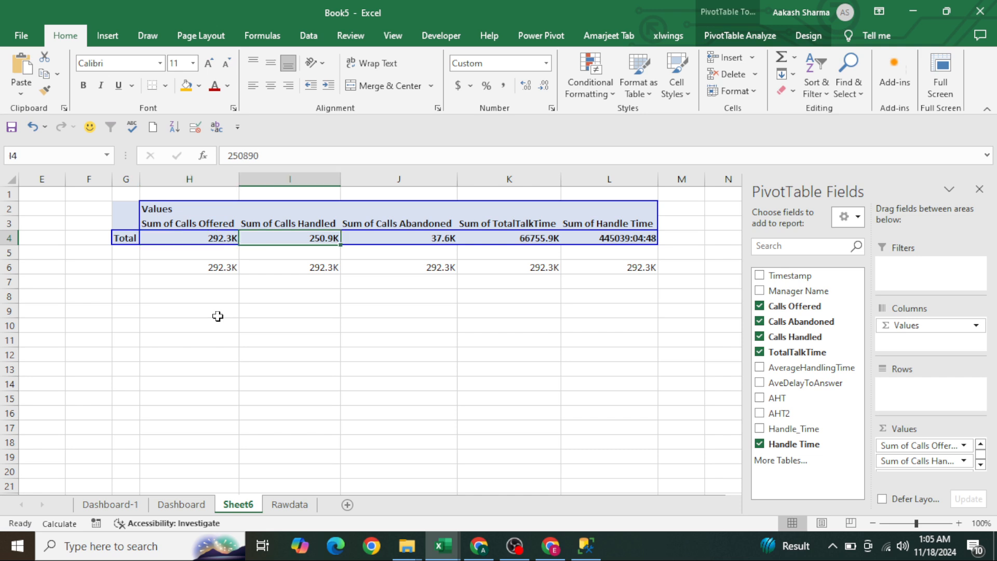
pyautogui.press('Down')
pyautogui.press('Down')
pyautogui.write('=I4')
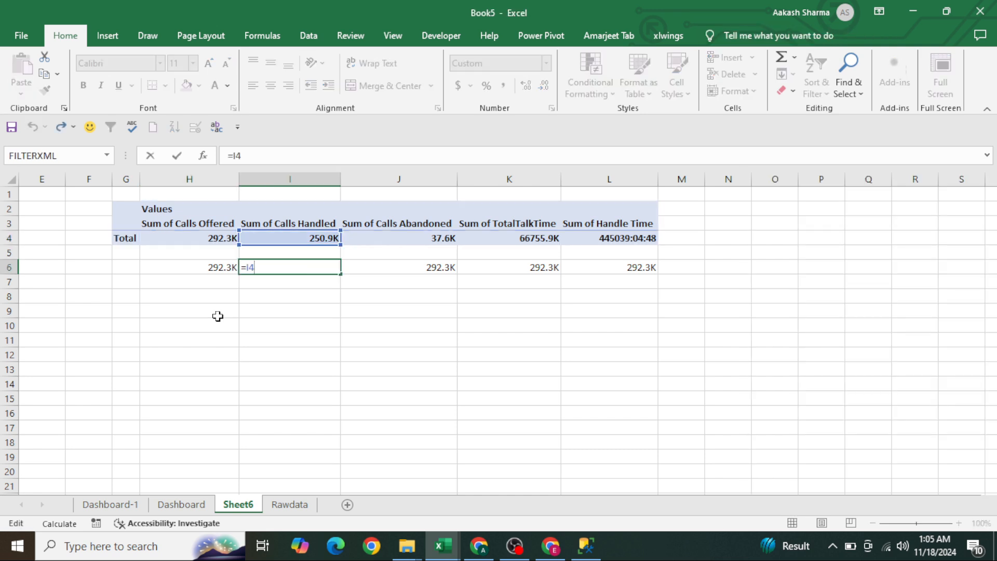
pyautogui.press('Return')
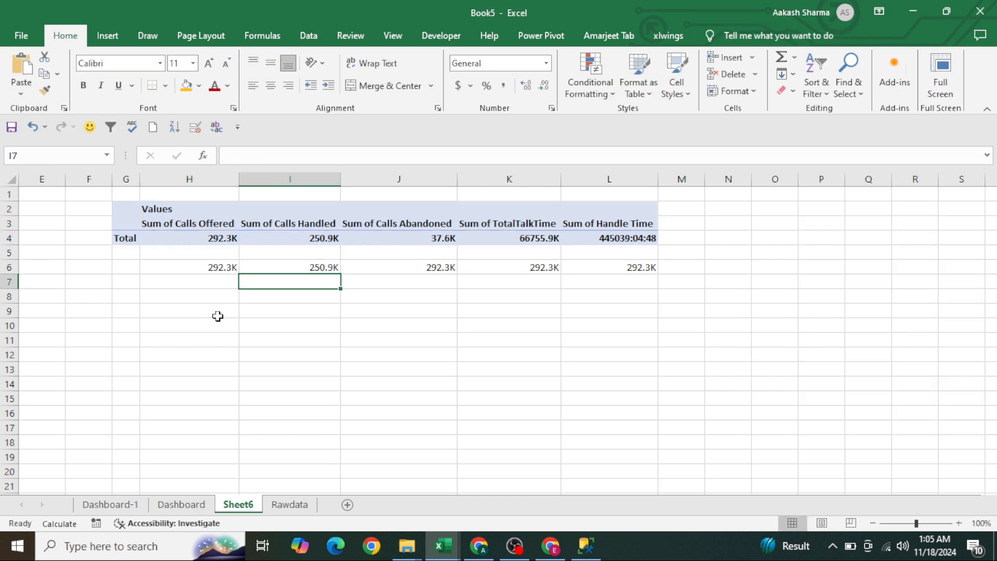
pyautogui.press('Up')
pyautogui.press('Right')
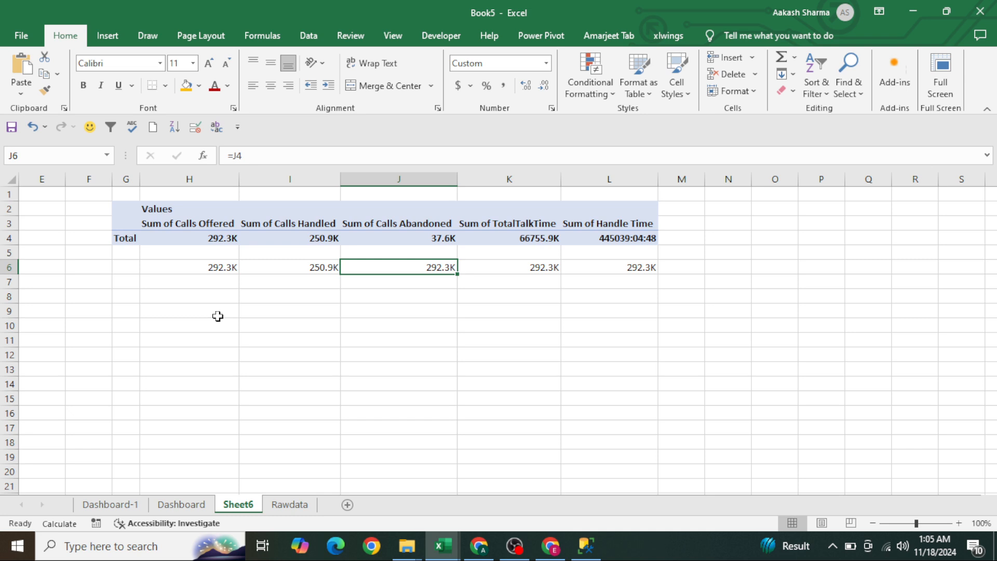
pyautogui.press('F2')
pyautogui.press('Return')
# Recalculate the workbook to update the remaining summary formulas in row 6 of Sheet6
pyautogui.press('Up')
pyautogui.press('Right')
pyautogui.hotkey('alt', 'm')
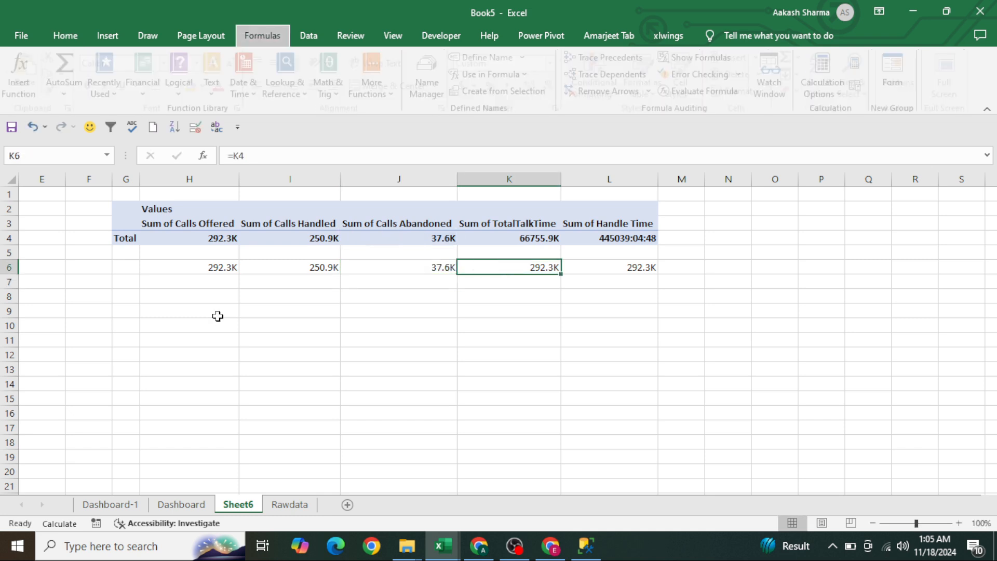
pyautogui.press('F9')
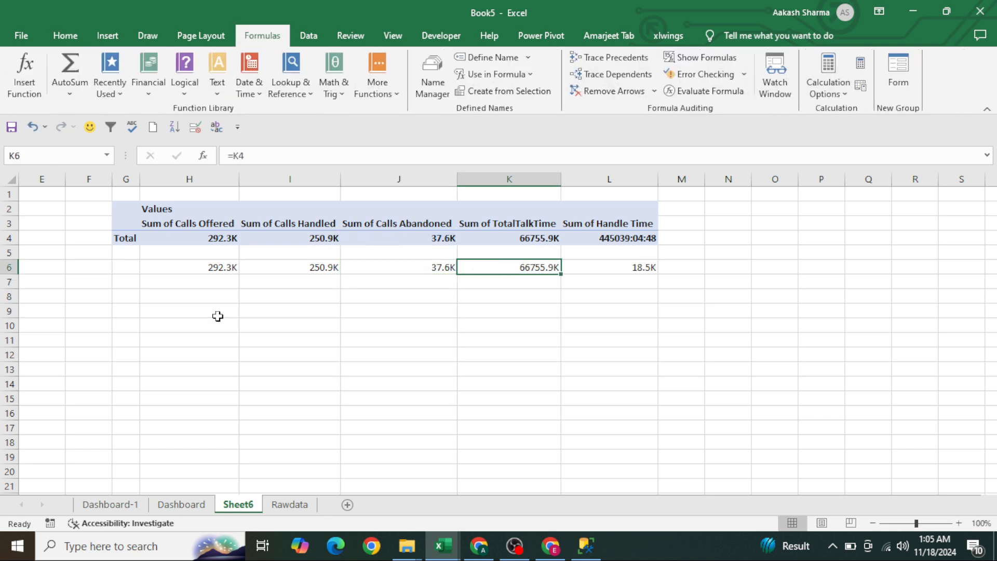
# Replace the formula in L6 with a GETPIVOTDATA reference to the pivot's Sum of Handle Time total in L4
pyautogui.press('Right')
pyautogui.press('Up')
pyautogui.press('Up')
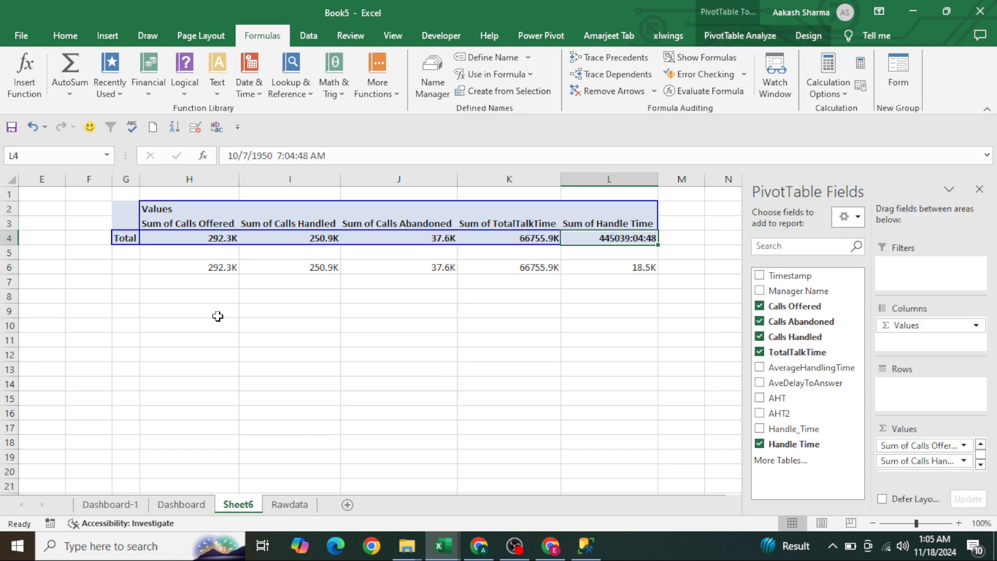
pyautogui.press('Down')
pyautogui.press('Down')
pyautogui.write('=')
pyautogui.press('Up')
pyautogui.press('Up')
pyautogui.hotkey('ctrl', 'Return')
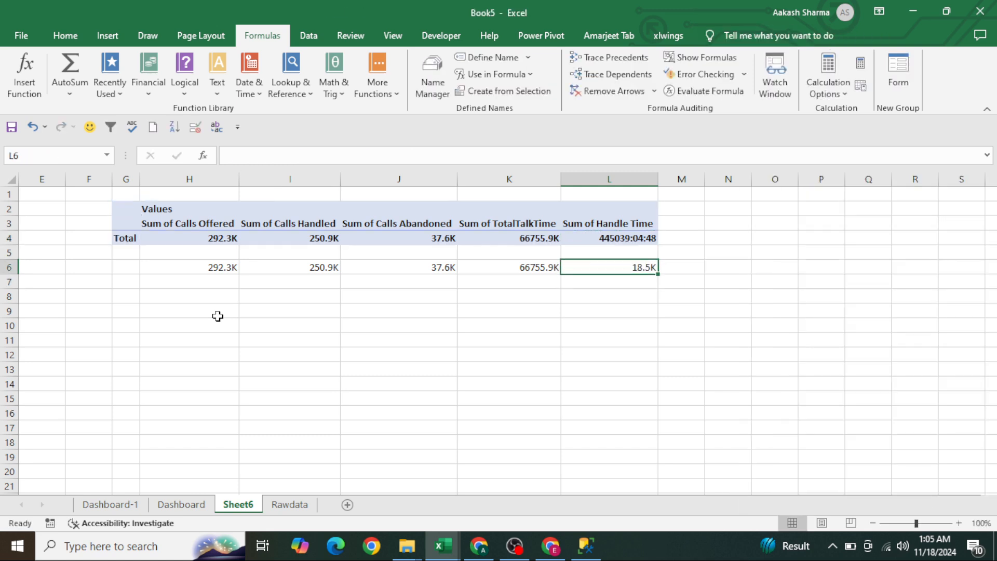
# Apply the custom number format [h]:mm:ss to cell L6
pyautogui.hotkey('ctrl', 'shift', '2')
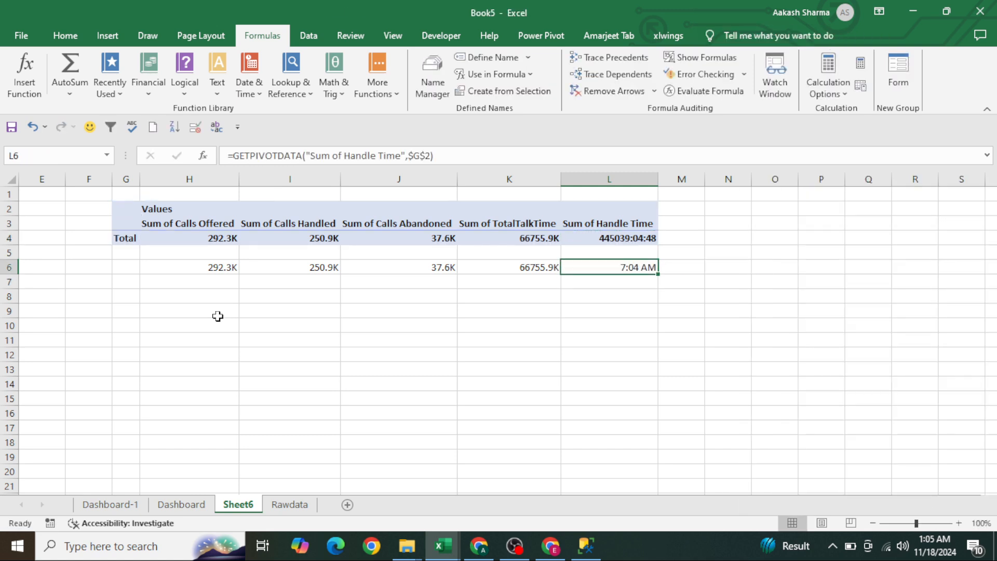
pyautogui.hotkey('ctrl', '1')
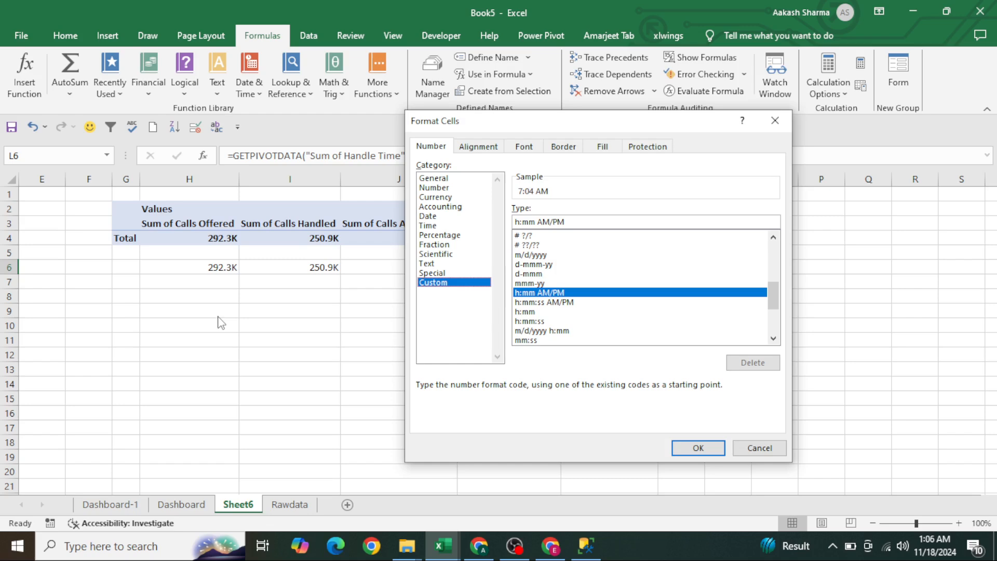
pyautogui.press('Down')
pyautogui.press('Down')
pyautogui.press('Down')
pyautogui.press('Down')
pyautogui.press('Down')
pyautogui.press('Down')
pyautogui.press('Down')
pyautogui.press('Down')
pyautogui.press('Down')
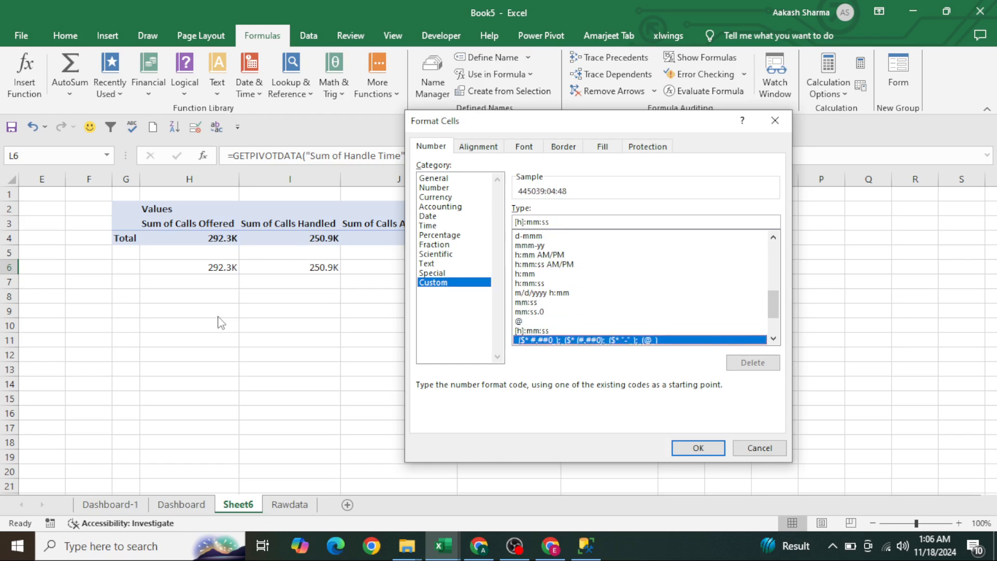
pyautogui.press('Up')
pyautogui.press('Return')
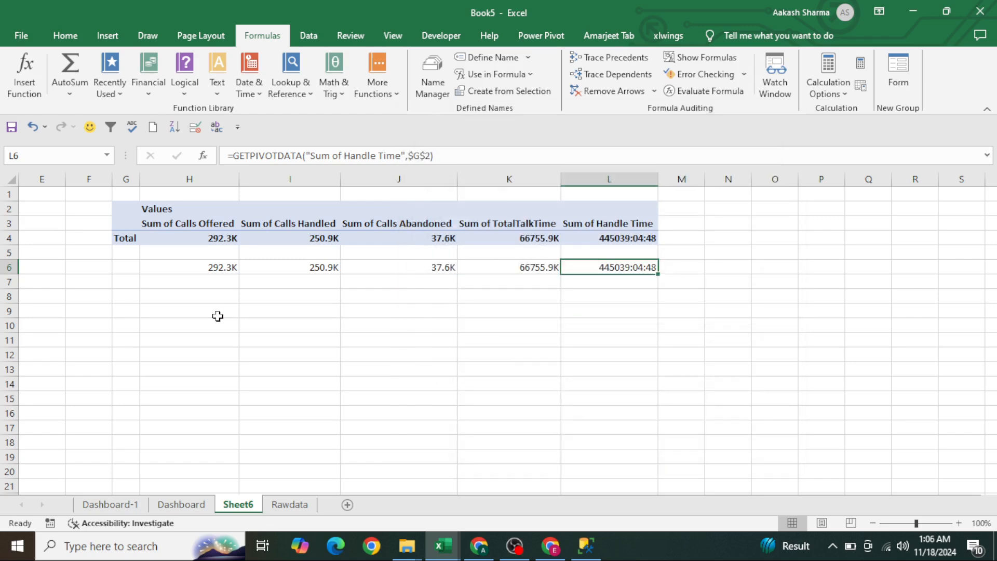
# Reduce the Total Handle Time value on Dashboard-1 to 18 pt so it fits its text box
pyautogui.hotkey('ctrl', 'pageup')
pyautogui.hotkey('ctrl', 'pageup')
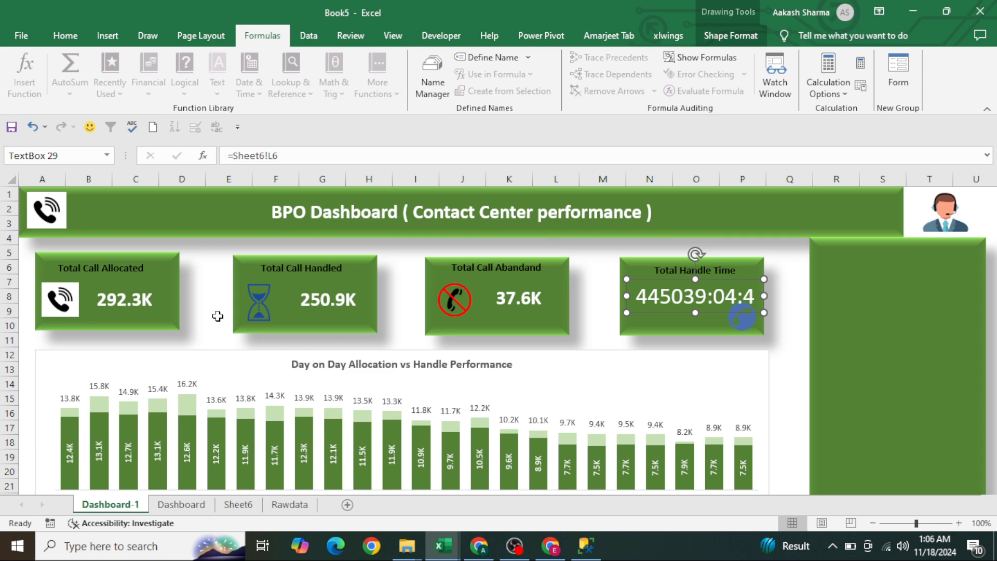
pyautogui.click(64, 37)
pyautogui.click(225, 65)
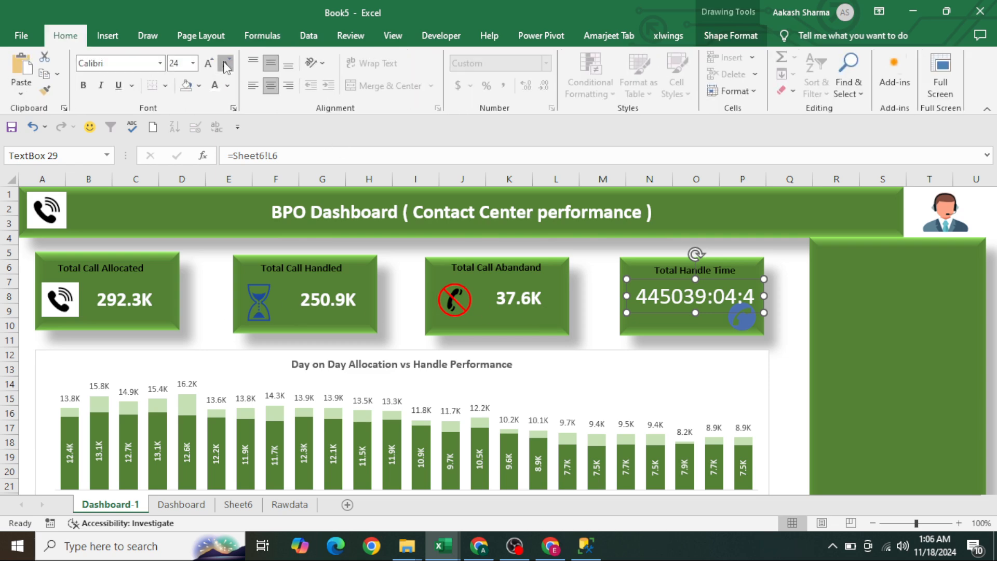
pyautogui.click(225, 64)
pyautogui.click(225, 64)
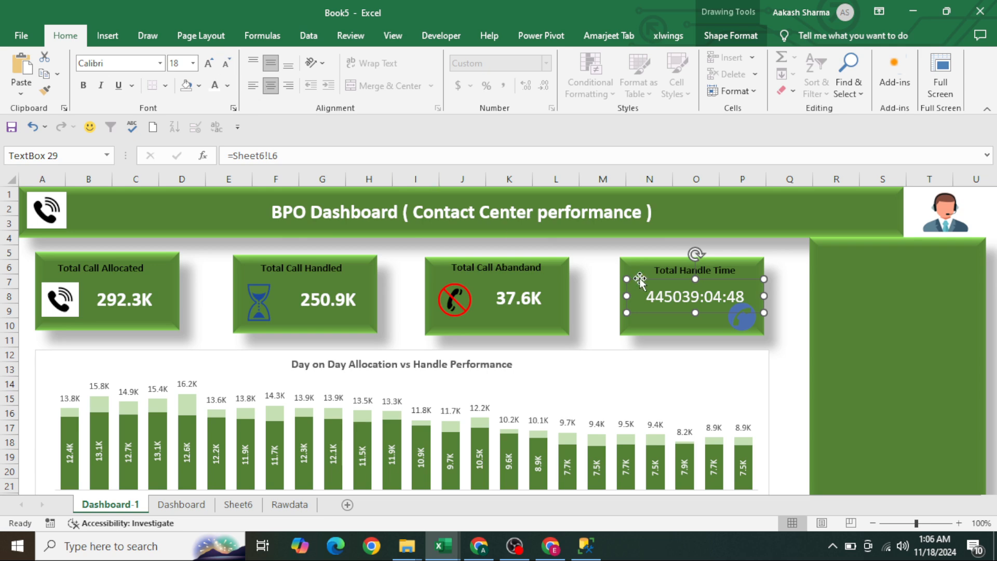
# Shrink the blue icon on the Total Handle Time card into the card's lower corner, clear of the value
pyautogui.click(746, 327)
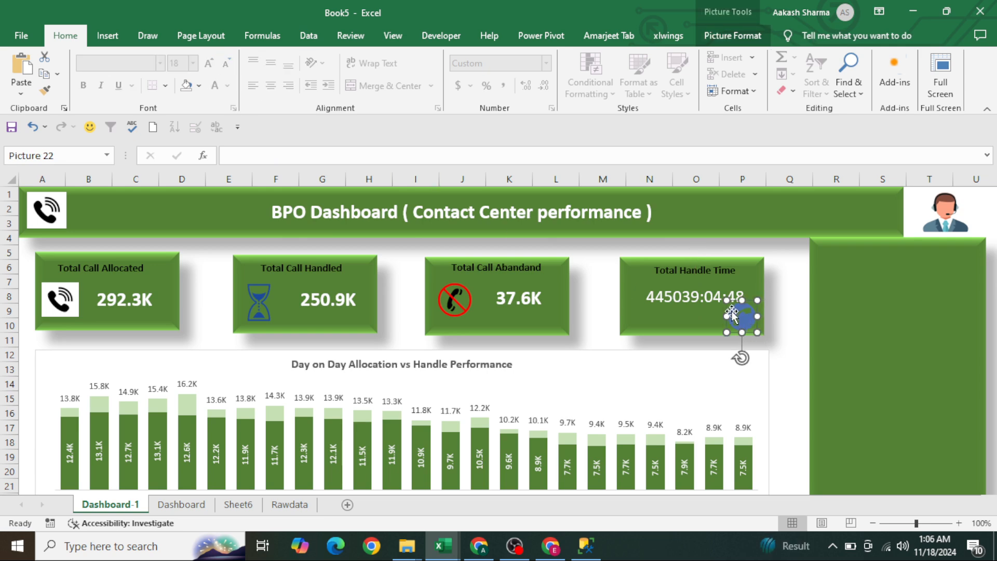
pyautogui.moveTo(726, 300); pyautogui.dragTo(753, 320)
pyautogui.click(783, 321)
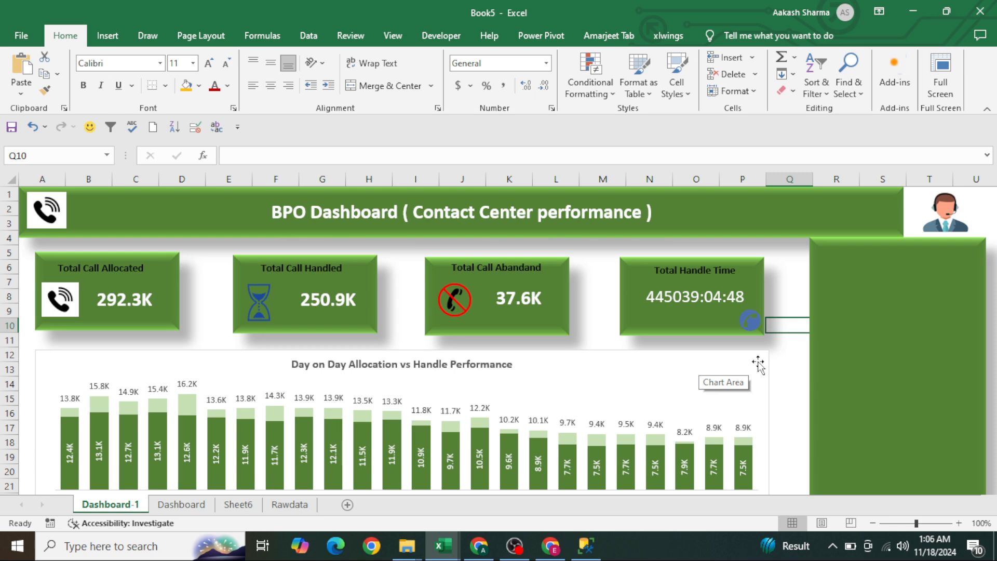
# Insert a Manager Name slicer for the summary PivotTable on Sheet6
pyautogui.hotkey('ctrl', 'pagedown')
pyautogui.hotkey('ctrl', 'pagedown')
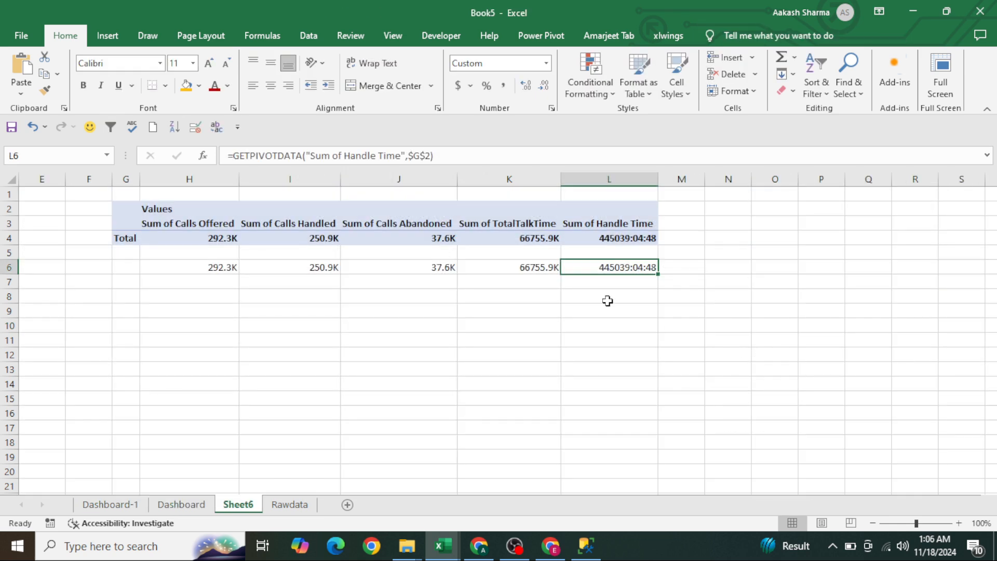
pyautogui.click(459, 230)
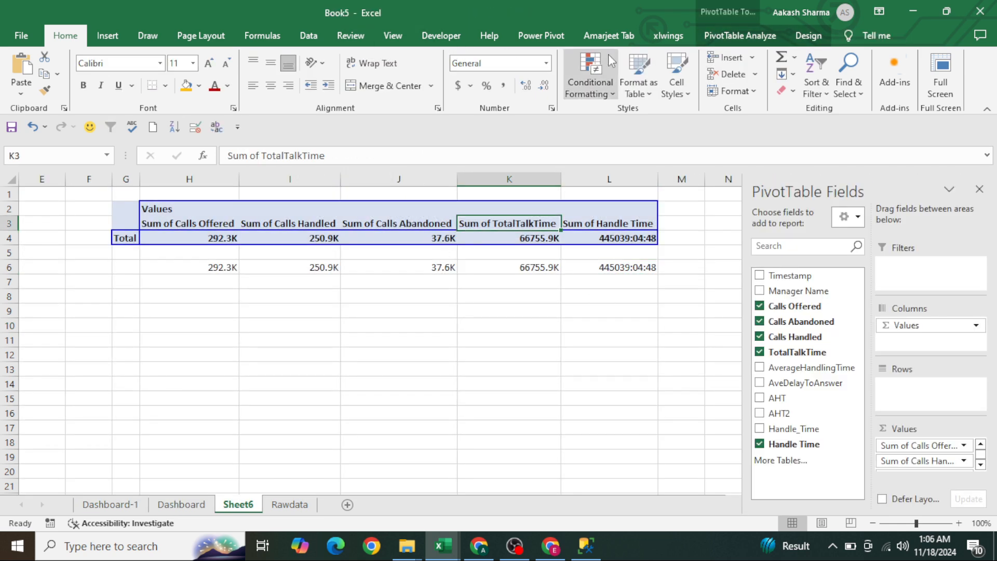
pyautogui.click(805, 43)
pyautogui.click(724, 39)
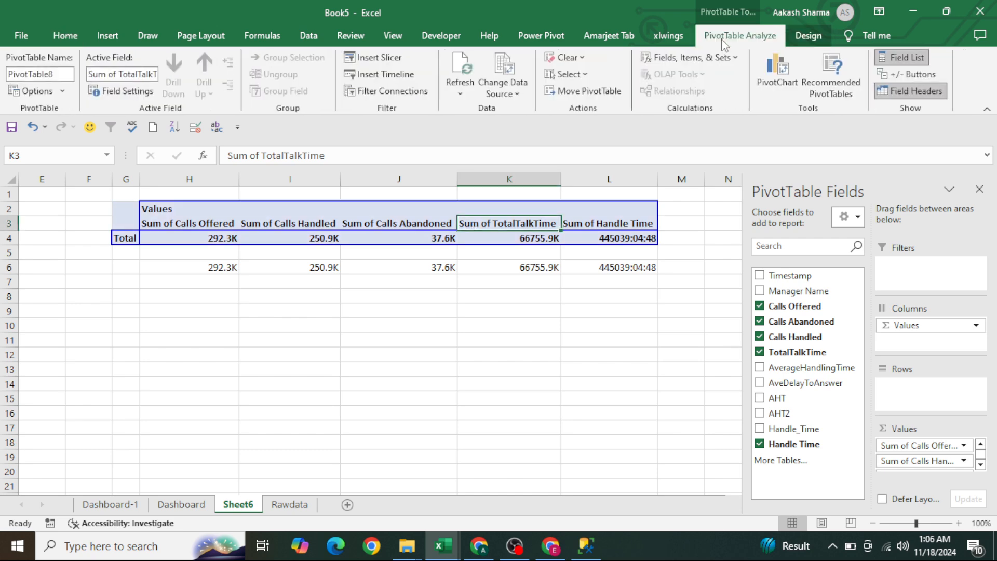
pyautogui.click(381, 58)
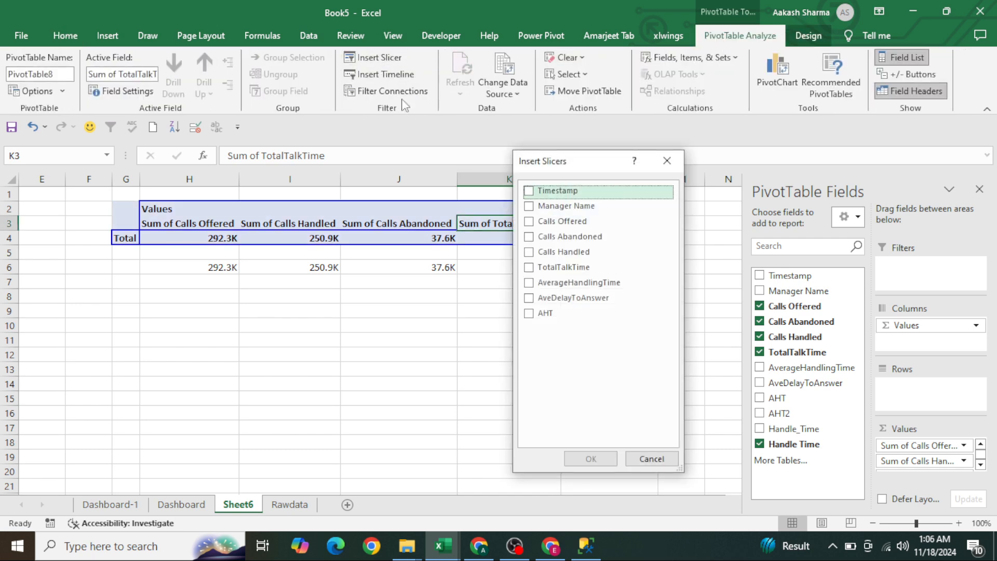
pyautogui.click(529, 207)
pyautogui.click(597, 458)
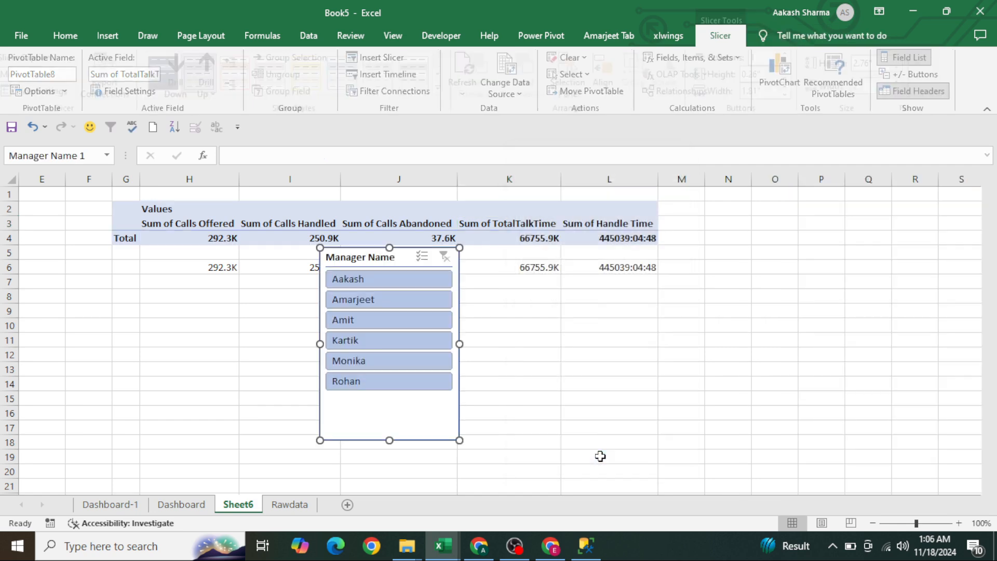
# Move the Manager Name slicer from Sheet6 to Dashboard-1 and position it over the upper part of the green side panel
pyautogui.hotkey('ctrl', 'x')
pyautogui.hotkey('ctrl', 'pageup')
pyautogui.hotkey('ctrl', 'pageup')
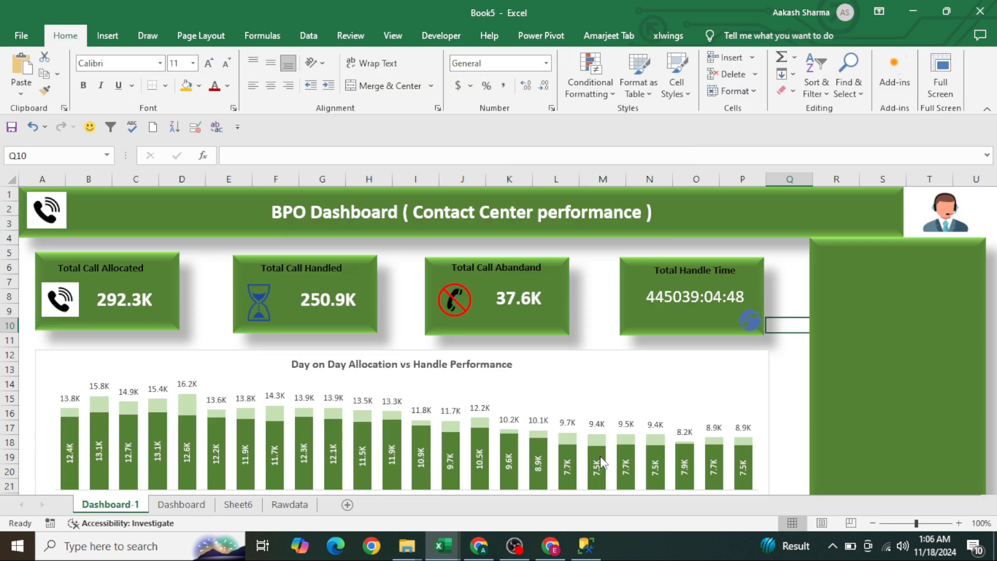
pyautogui.click(897, 338)
pyautogui.hotkey('ctrl', 'v')
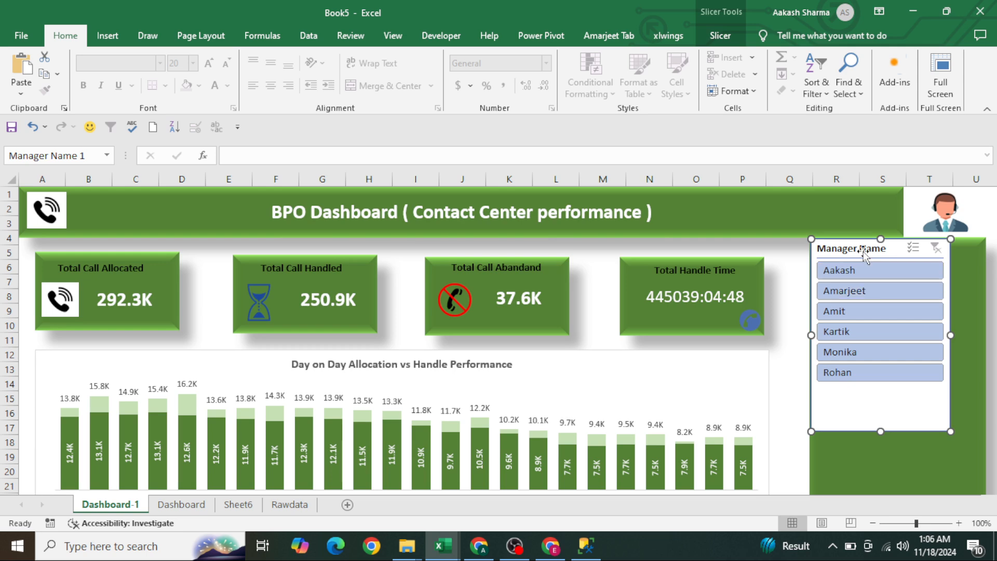
pyautogui.moveTo(863, 249); pyautogui.dragTo(883, 257)
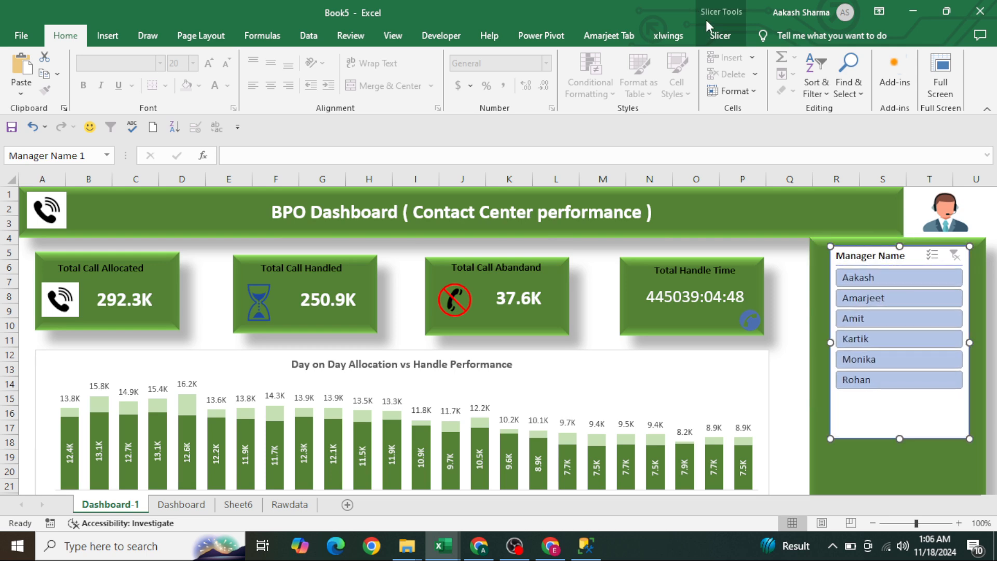
# Create a new slicer style and fill its Whole Slicer element with the same dark green as the side panel
pyautogui.click(718, 35)
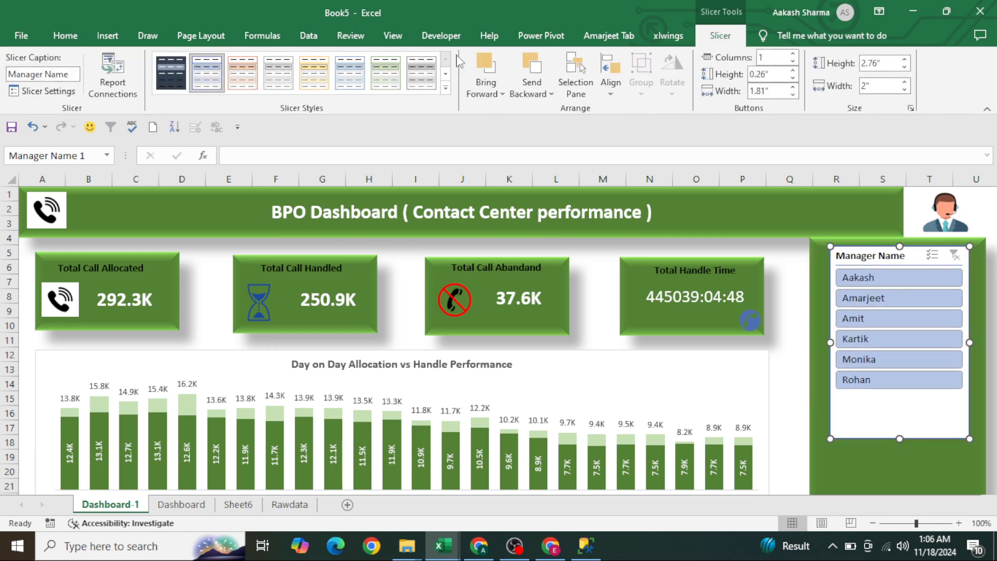
pyautogui.click(446, 89)
pyautogui.click(214, 228)
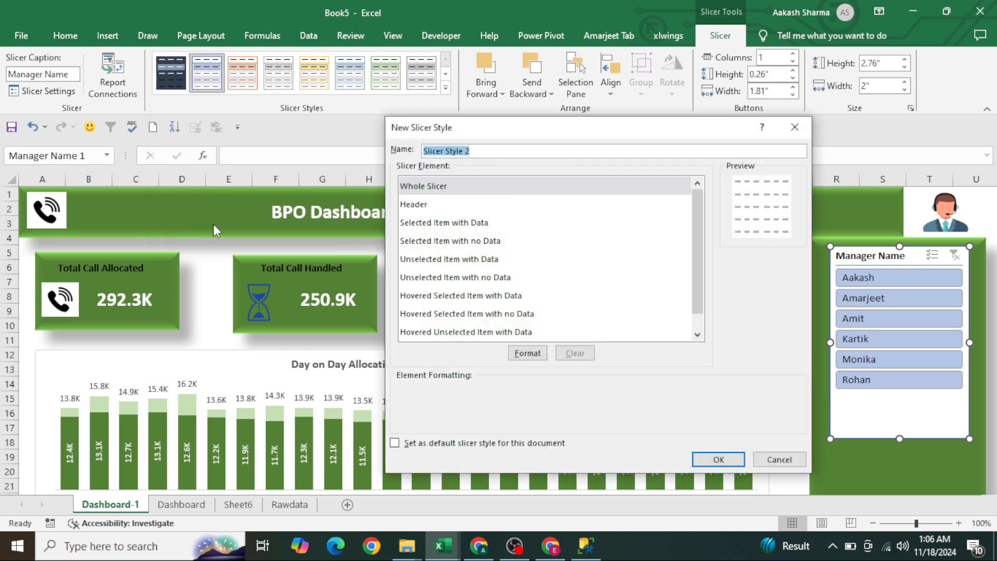
pyautogui.moveTo(491, 130); pyautogui.dragTo(264, 113)
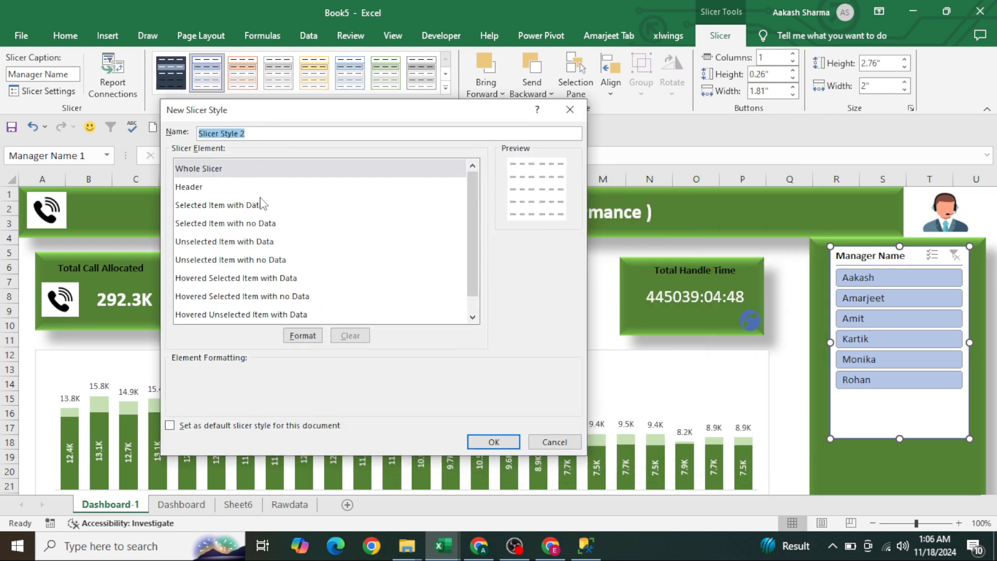
pyautogui.click(303, 335)
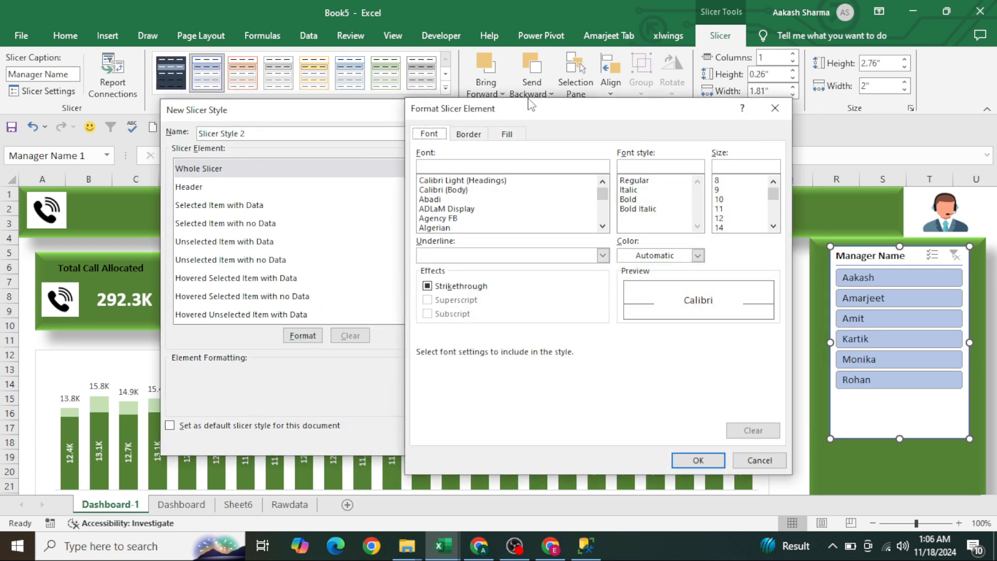
pyautogui.click(507, 134)
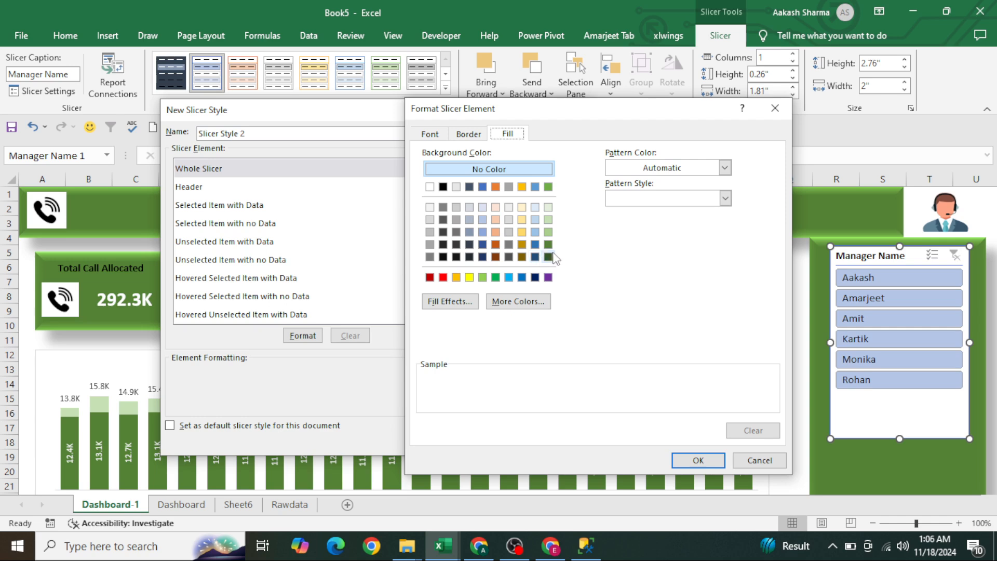
pyautogui.click(549, 245)
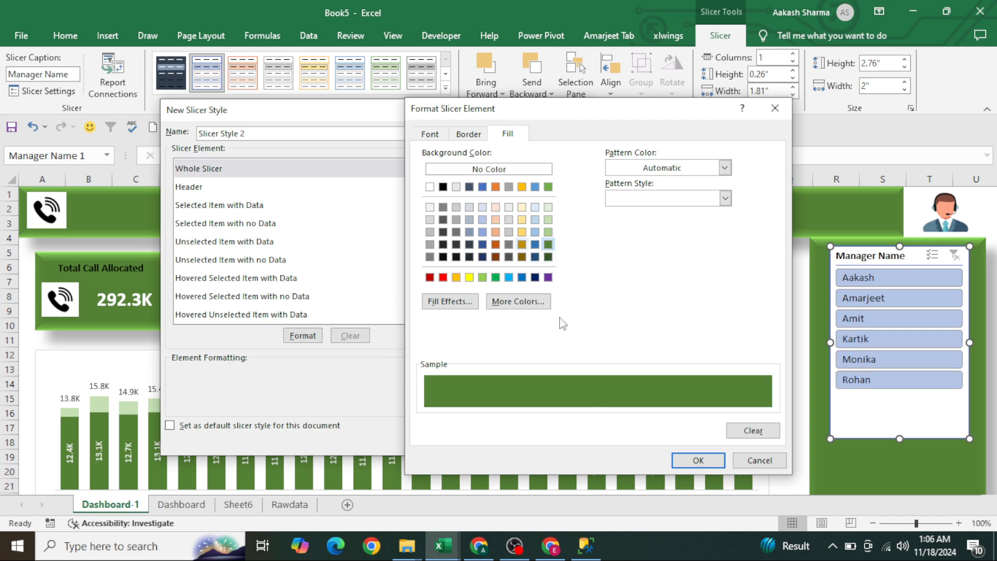
pyautogui.click(701, 459)
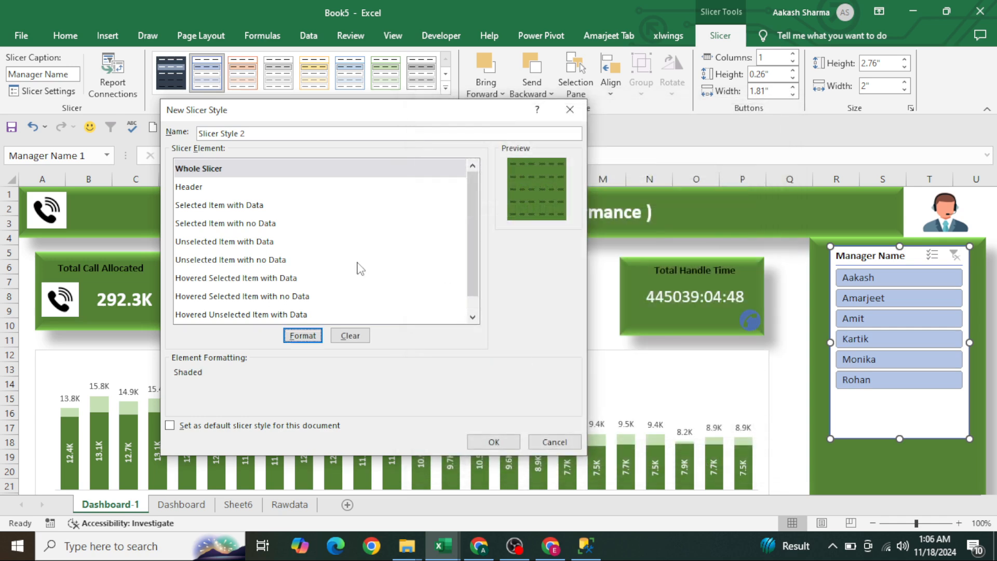
# Set the font color of the new slicer style's Header element to white
pyautogui.click(227, 188)
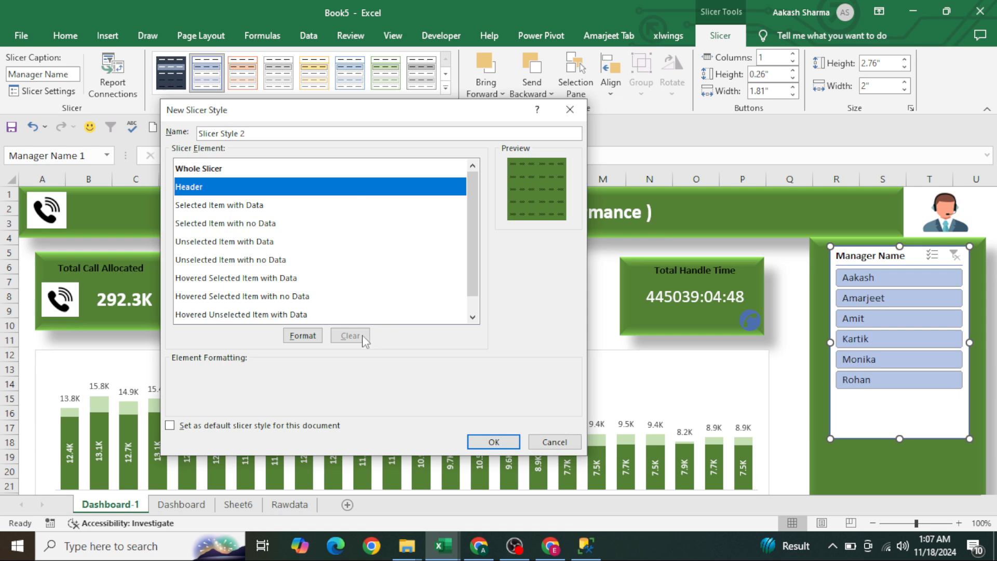
pyautogui.click(303, 336)
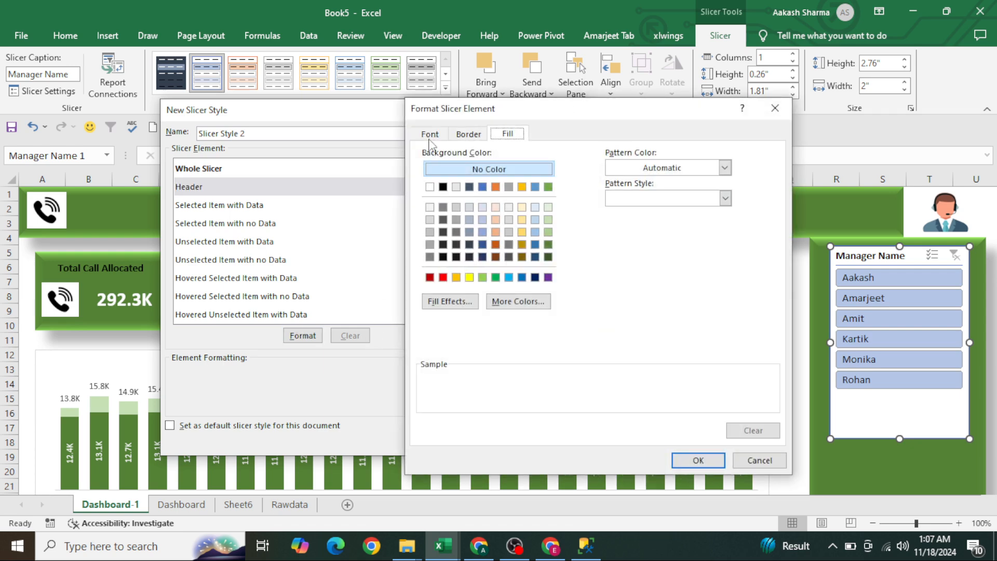
pyautogui.click(430, 136)
pyautogui.click(697, 255)
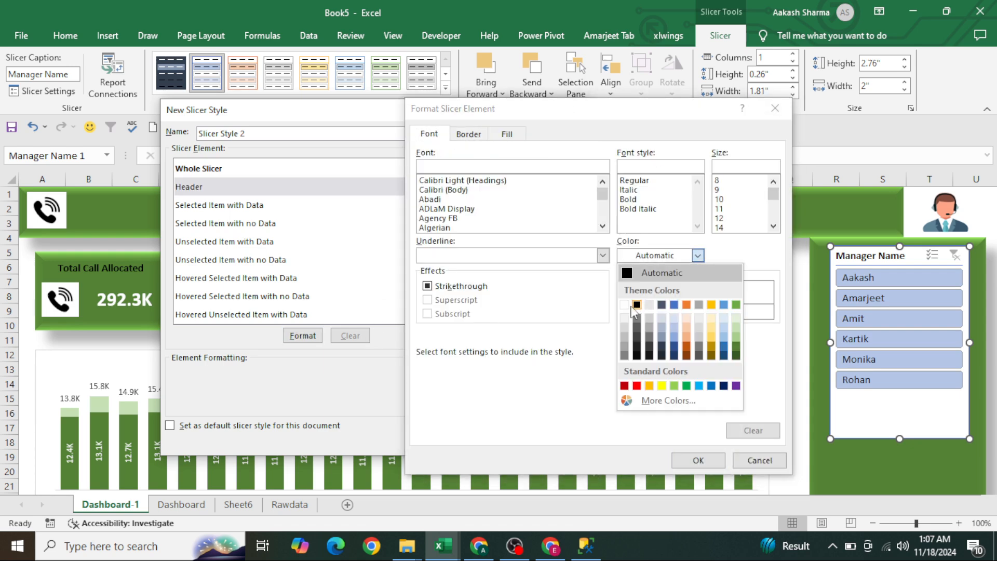
pyautogui.click(625, 305)
pyautogui.click(699, 460)
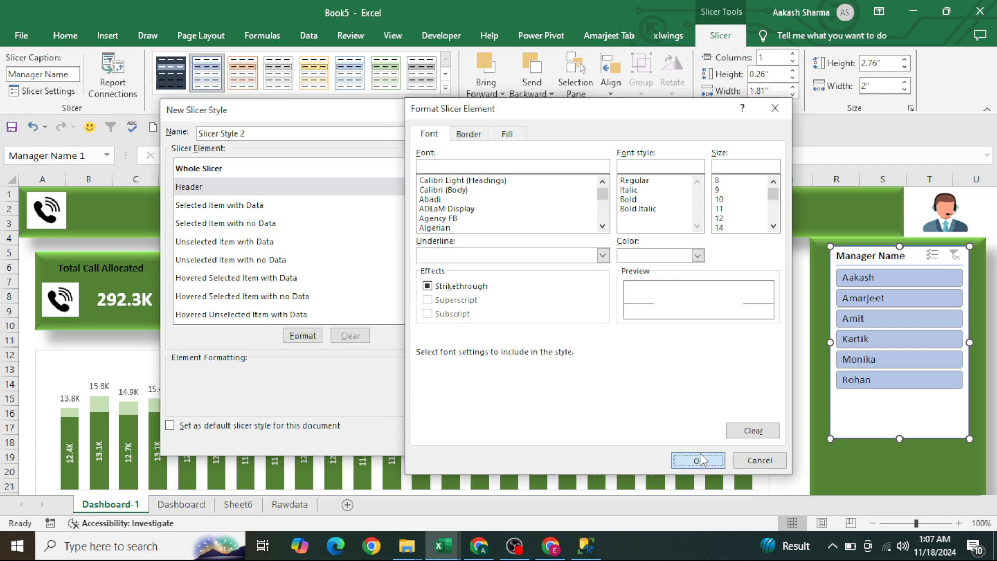
# Give the style's Selected Item with Data element a light green fill and a near-black font (Text 1, Lighter 5%)
pyautogui.click(217, 209)
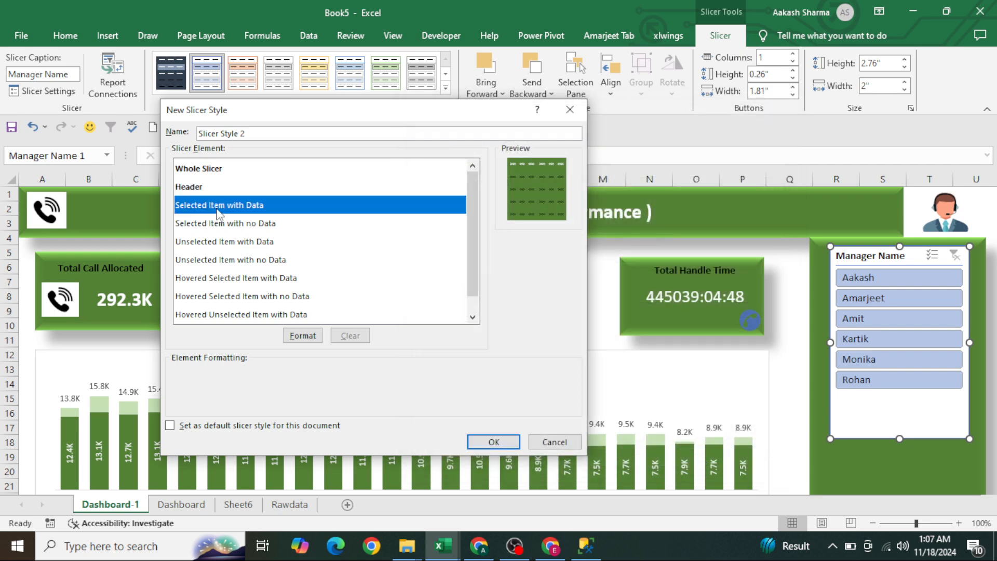
pyautogui.click(308, 335)
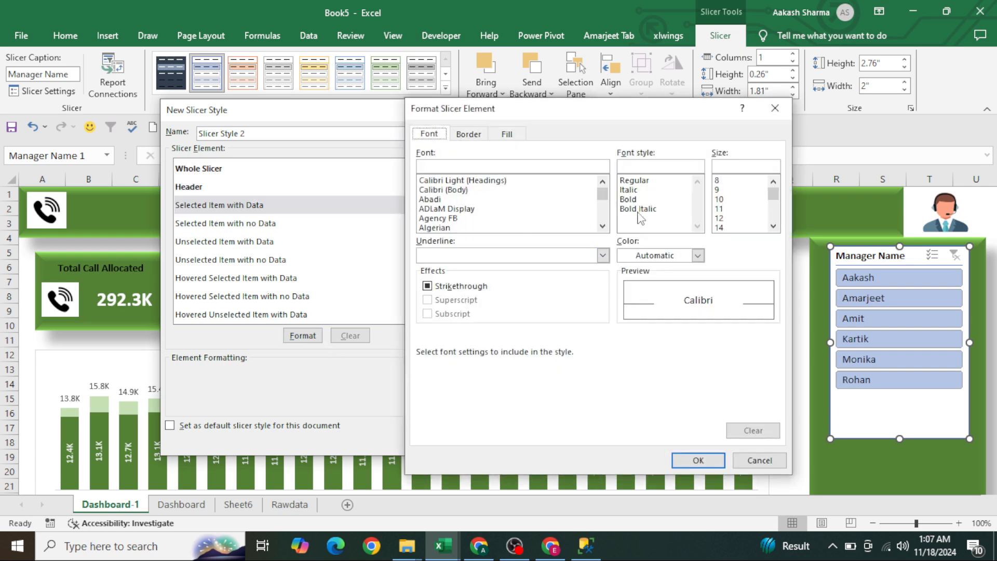
pyautogui.click(506, 134)
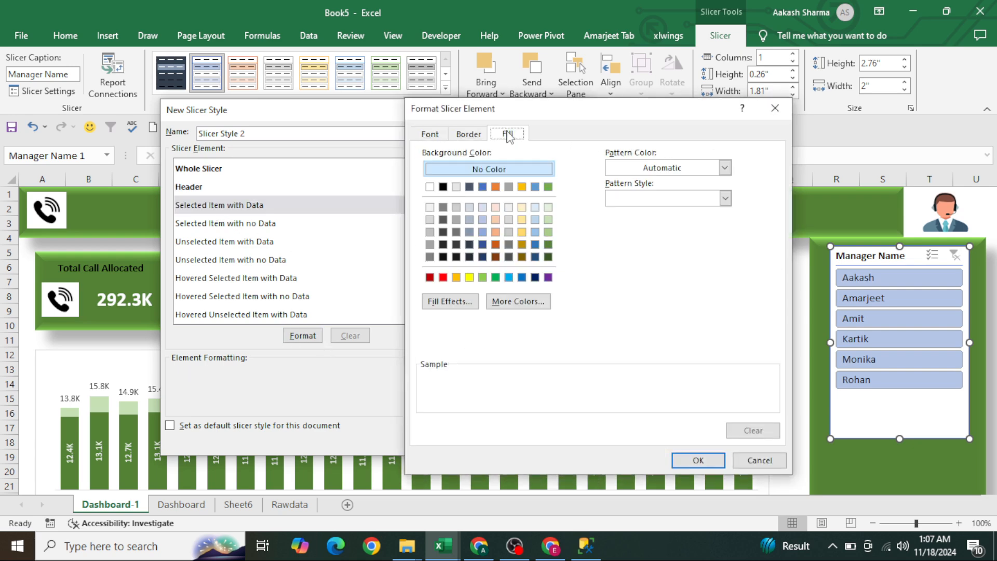
pyautogui.click(548, 232)
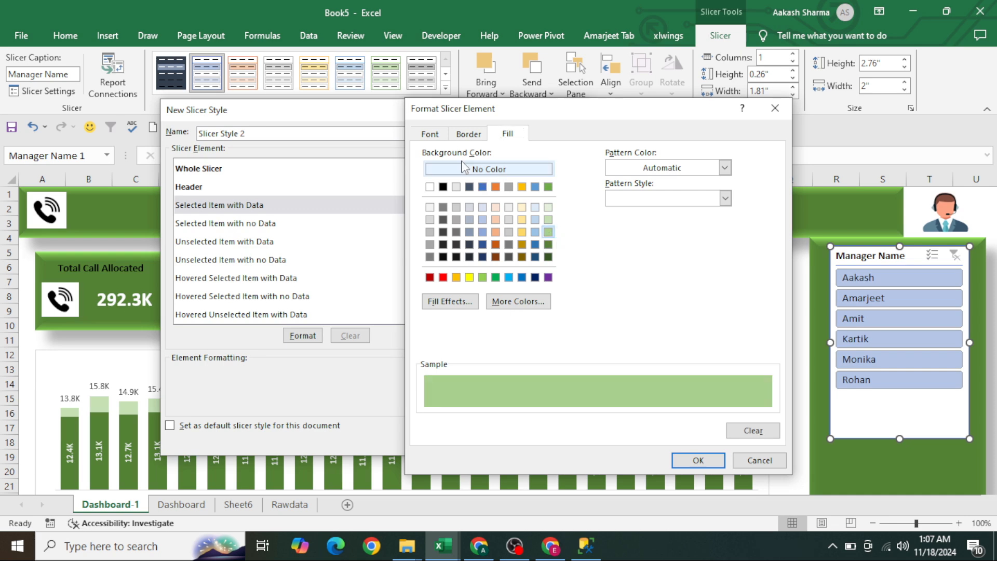
pyautogui.click(430, 135)
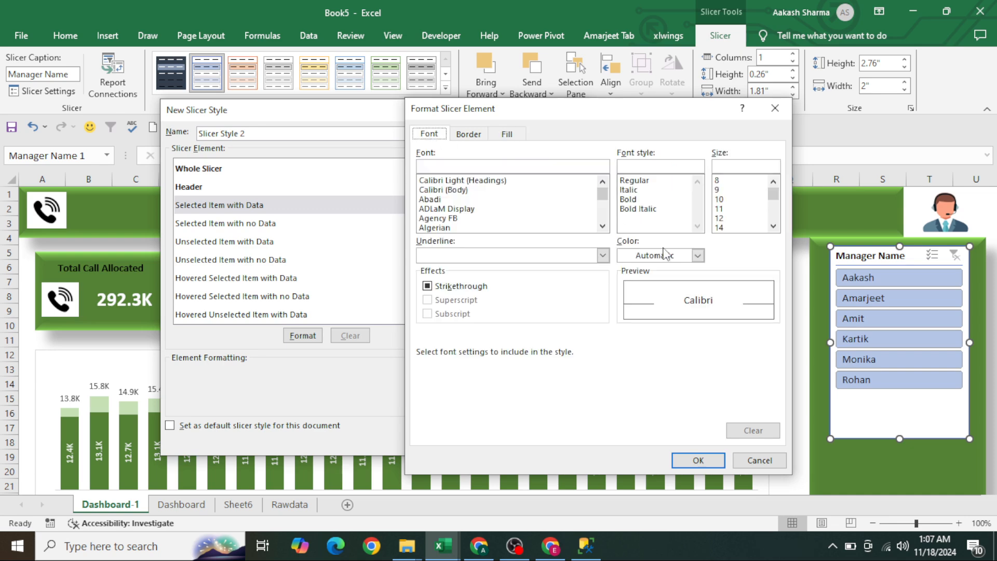
pyautogui.click(697, 255)
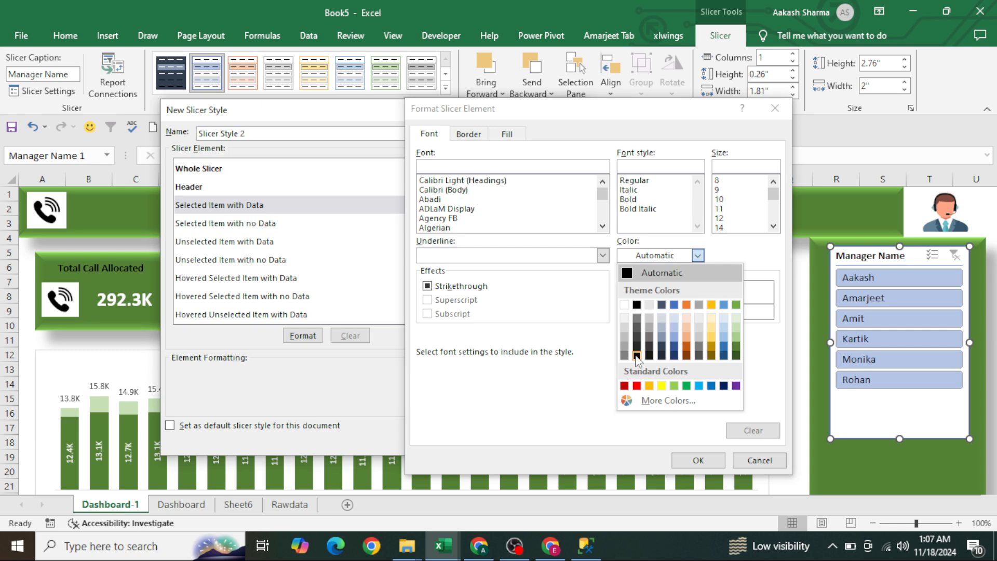
pyautogui.click(636, 358)
pyautogui.click(698, 460)
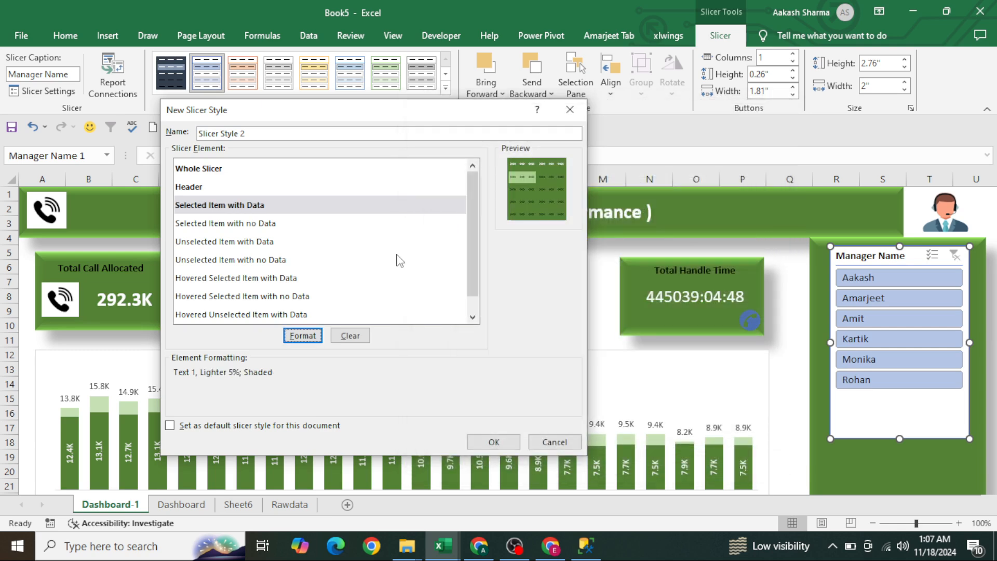
# Give the style's Unselected Item with Data element the panel's dark green fill and a white font (Background 1)
pyautogui.click(249, 242)
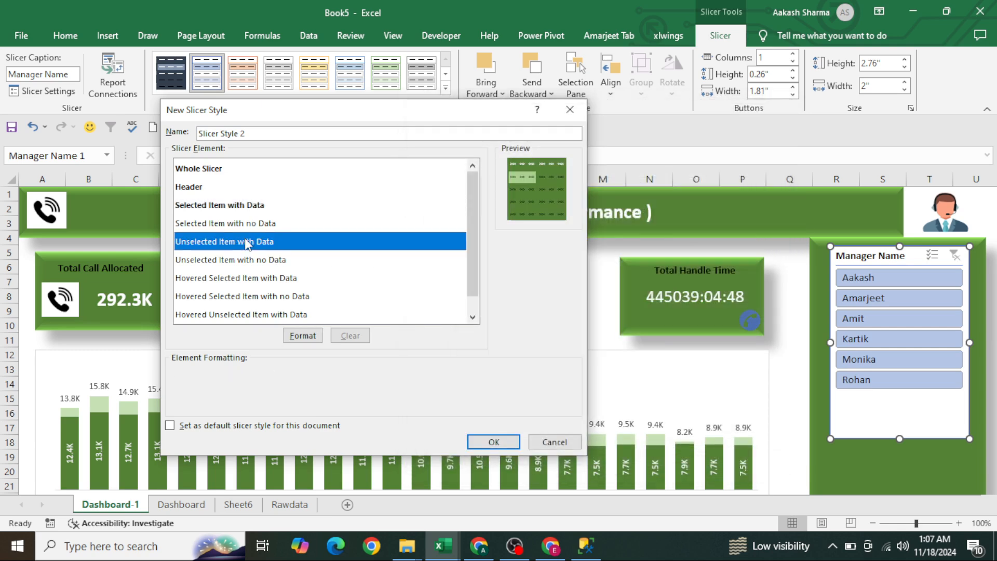
pyautogui.click(304, 335)
pyautogui.click(507, 136)
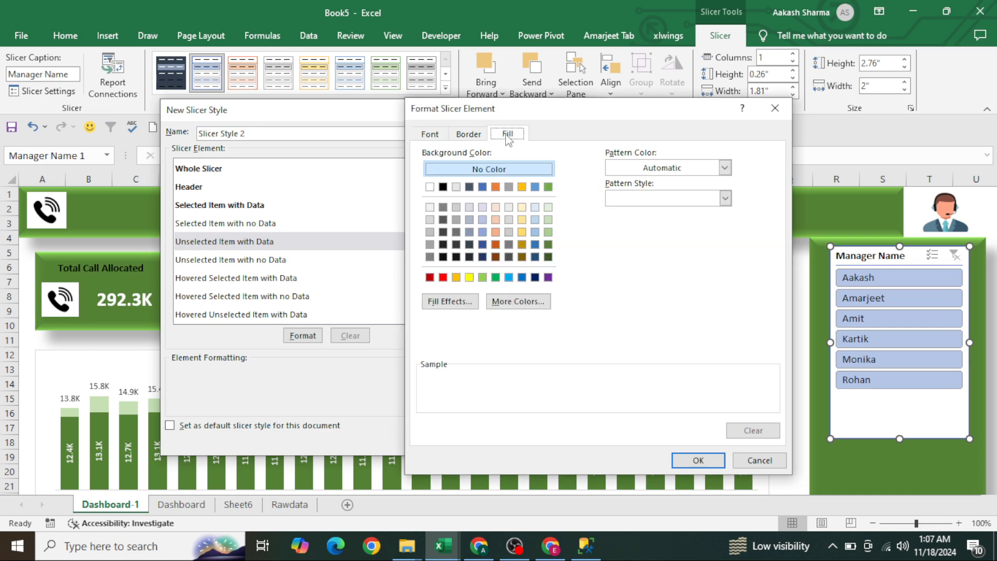
pyautogui.click(548, 256)
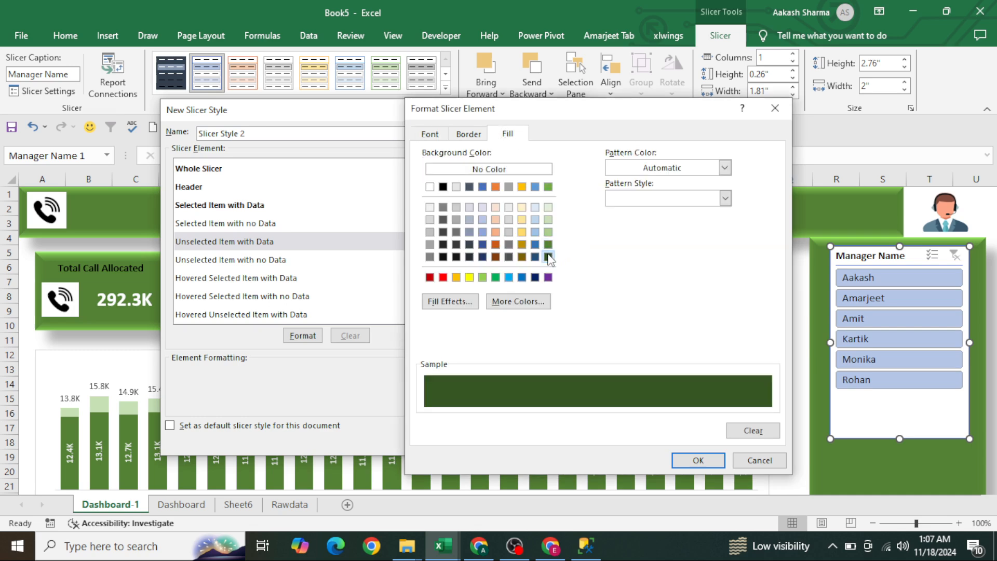
pyautogui.click(548, 245)
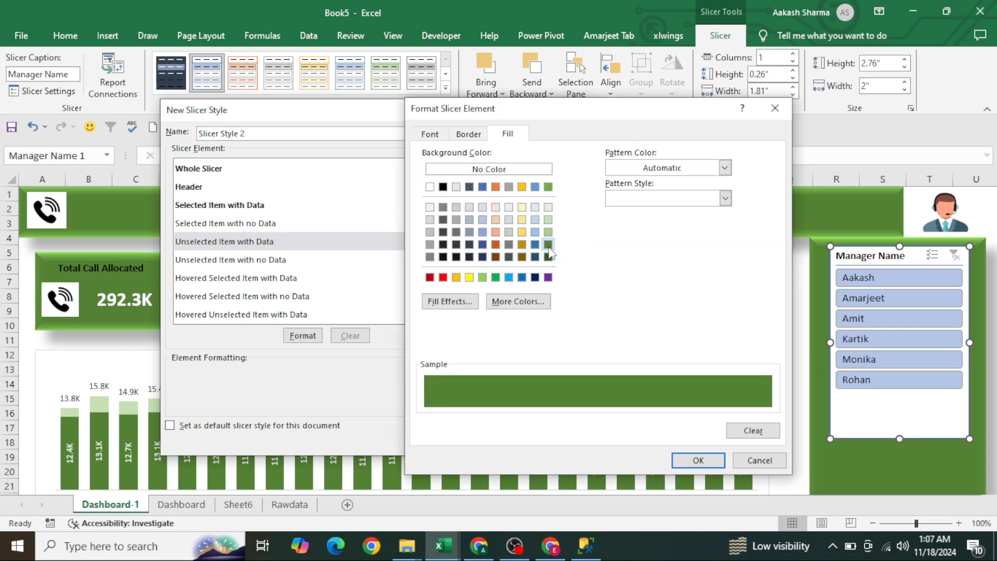
pyautogui.click(430, 134)
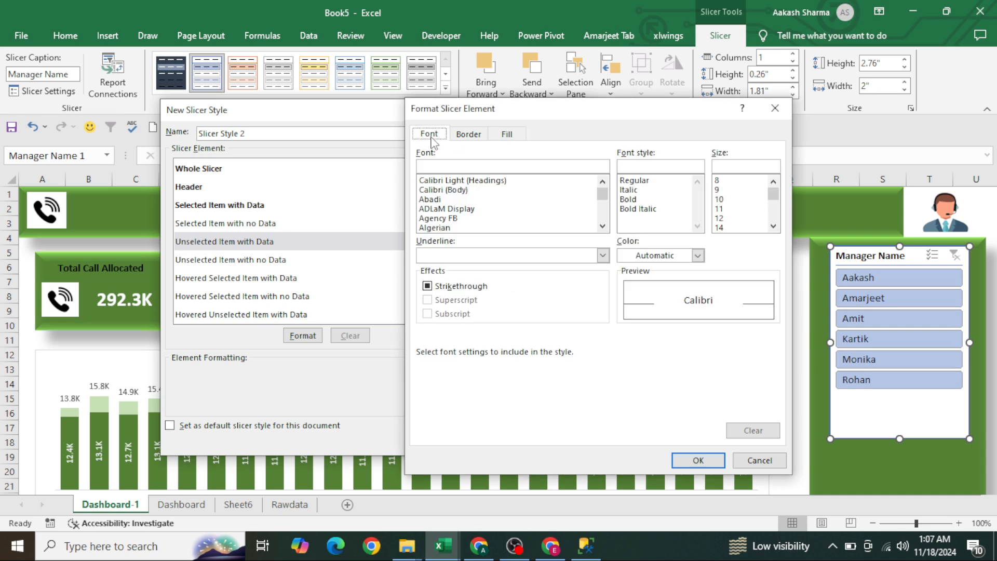
pyautogui.click(675, 255)
pyautogui.click(628, 304)
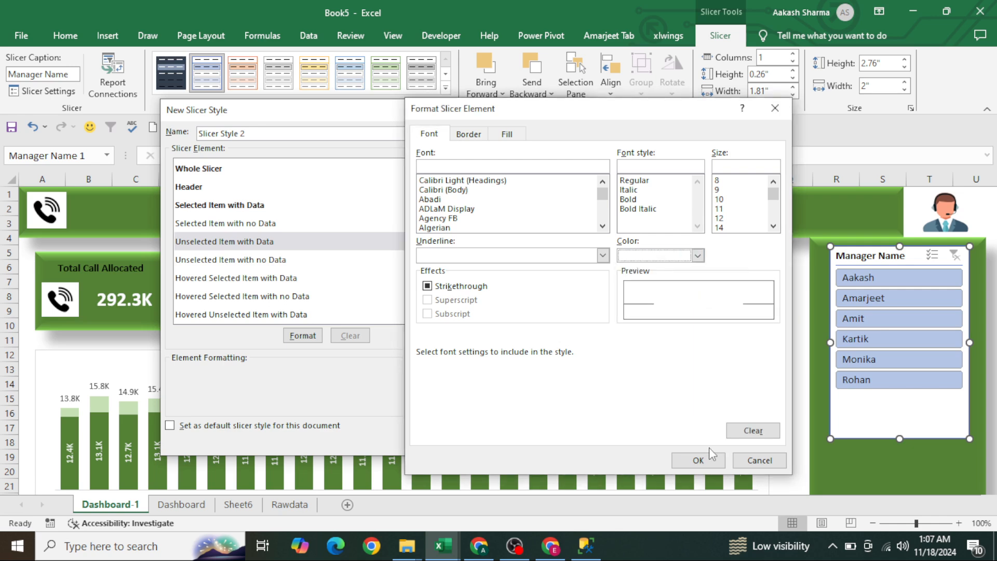
pyautogui.click(699, 460)
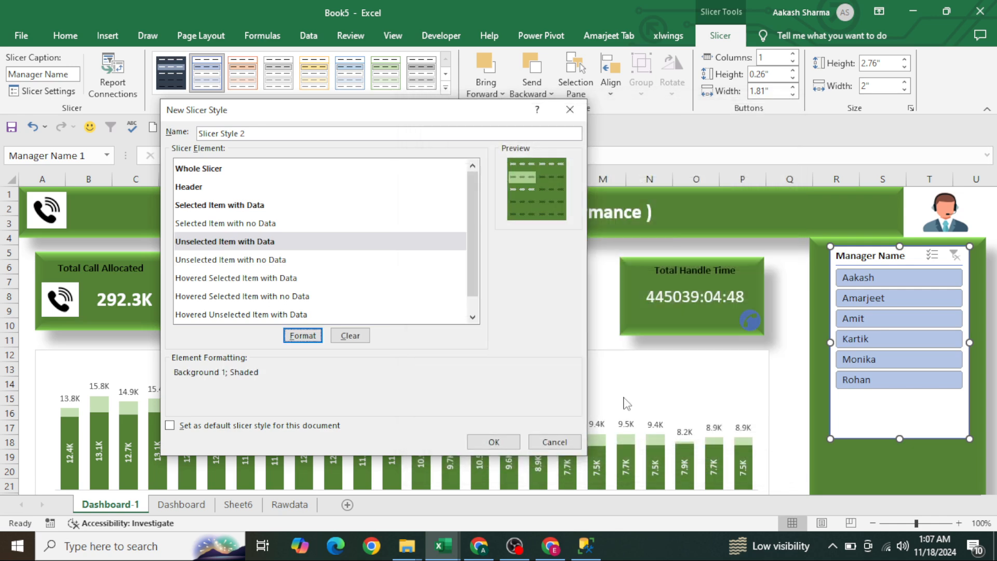
# Save the new green slicer style and apply it to the Manager Name slicer
pyautogui.click(493, 441)
pyautogui.click(210, 83)
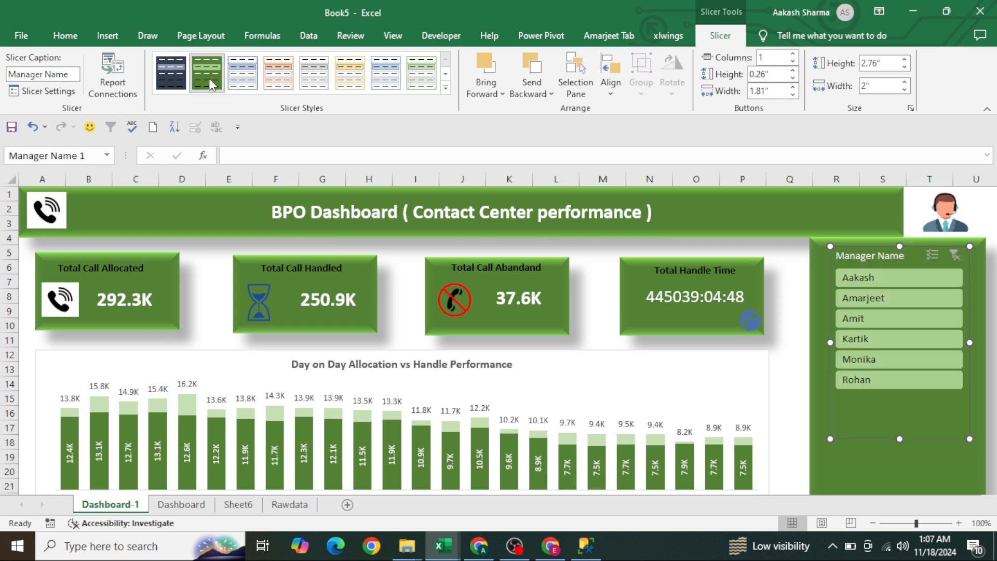
pyautogui.click(783, 340)
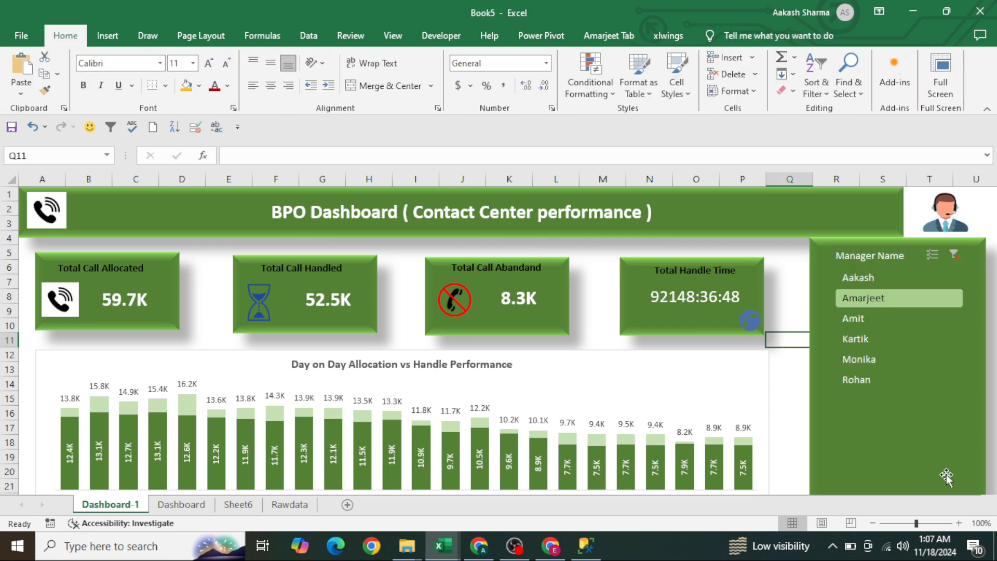
# Filter the dashboard to one manager and check which PivotTables the Manager Name slicer is connected to
pyautogui.click(871, 358)
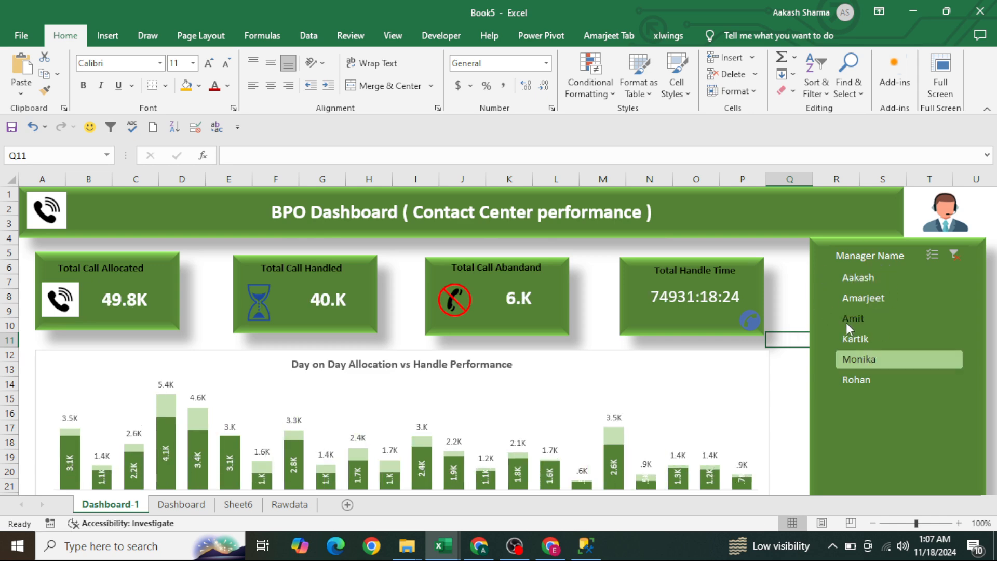
pyautogui.rightClick(860, 262)
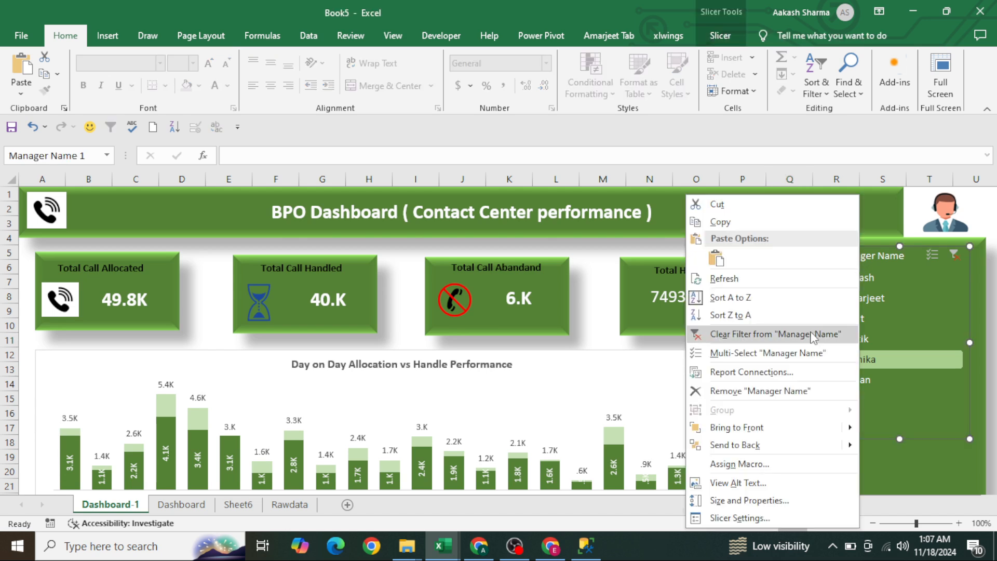
pyautogui.click(779, 371)
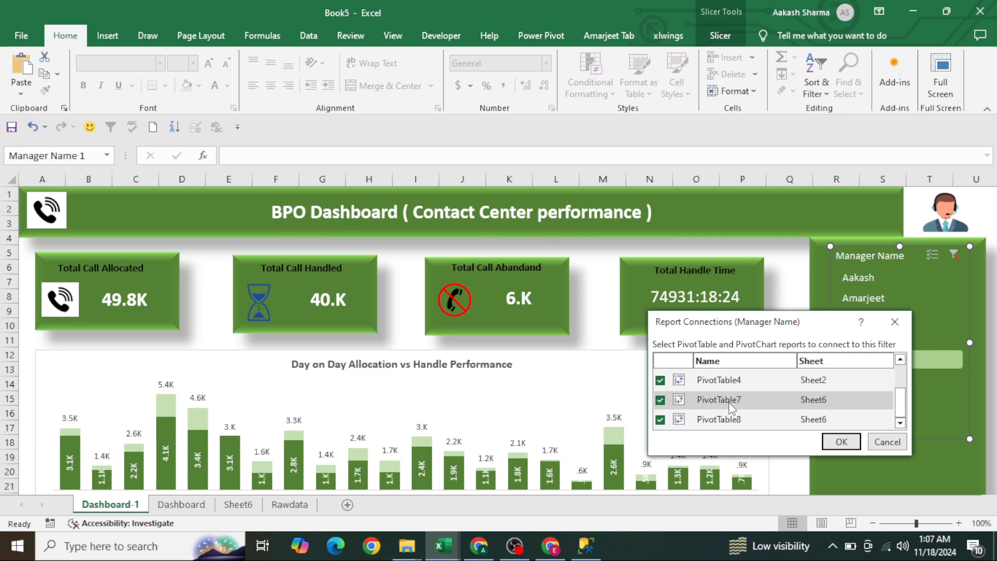
pyautogui.click(841, 441)
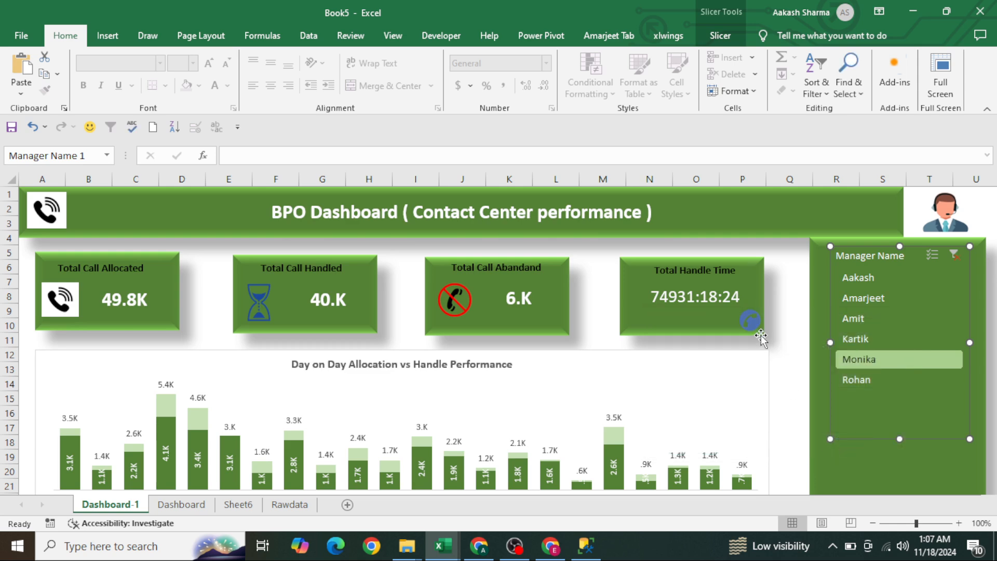
# Test the Manager Name slicer by filtering to the first manager, and clear the filter
pyautogui.click(777, 337)
pyautogui.press('Home')
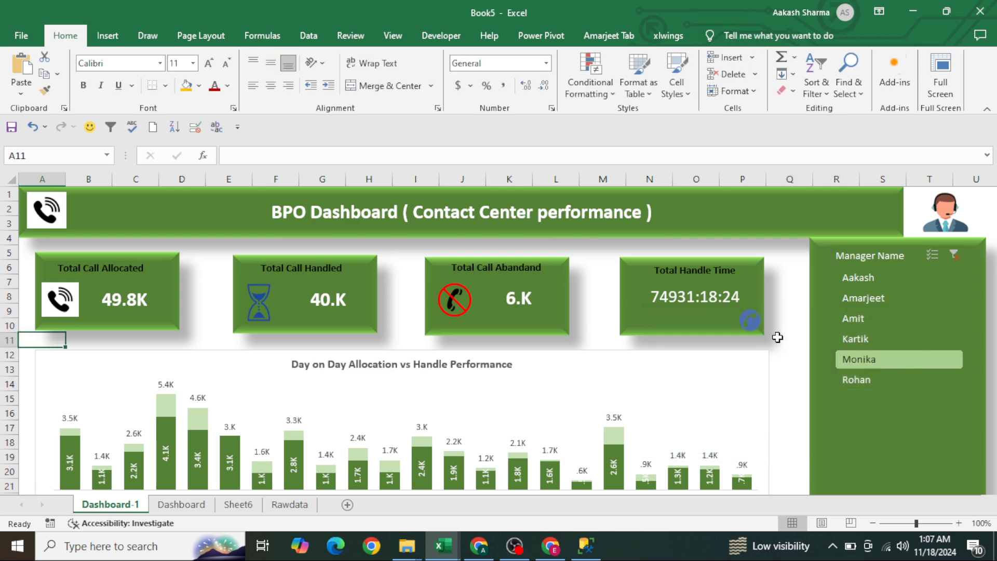
pyautogui.click(863, 281)
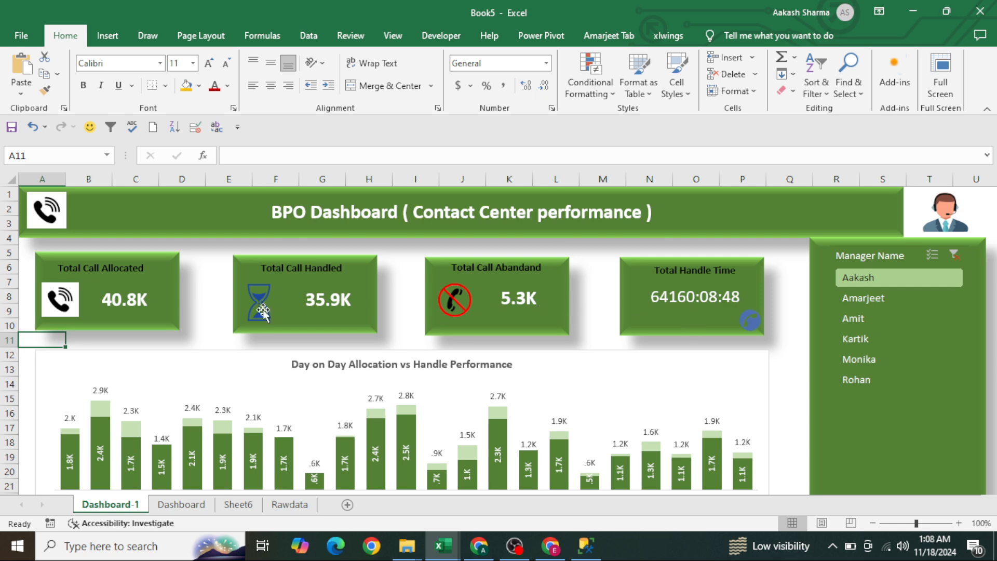
pyautogui.click(955, 254)
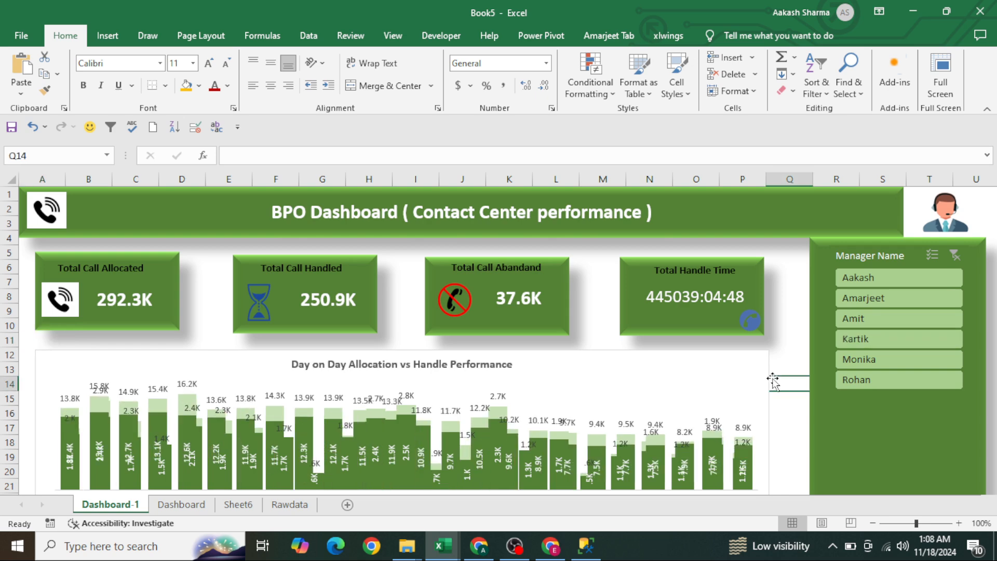
# Examine the lower part of Dashboard-1, from the chart's date axis to the area beneath the chart and side panel
pyautogui.press('Down')
pyautogui.press('Down')
pyautogui.press('Down')
pyautogui.press('Down')
pyautogui.press('Down')
pyautogui.press('Down')
pyautogui.press('Down')
pyautogui.press('Down')
pyautogui.press('Down')
pyautogui.press('Down')
pyautogui.press('Down')
pyautogui.press('Down')
pyautogui.press('Down')
pyautogui.press('Down')
pyautogui.press('Down')
pyautogui.press('Down')
pyautogui.press('Down')
pyautogui.press('Down')
pyautogui.press('Down')
pyautogui.press('Down')
pyautogui.press('Down')
pyautogui.press('Down')
pyautogui.press('Down')
pyautogui.press('Down')
pyautogui.press('Down')
pyautogui.press('Down')
pyautogui.press('Down')
pyautogui.press('Down')
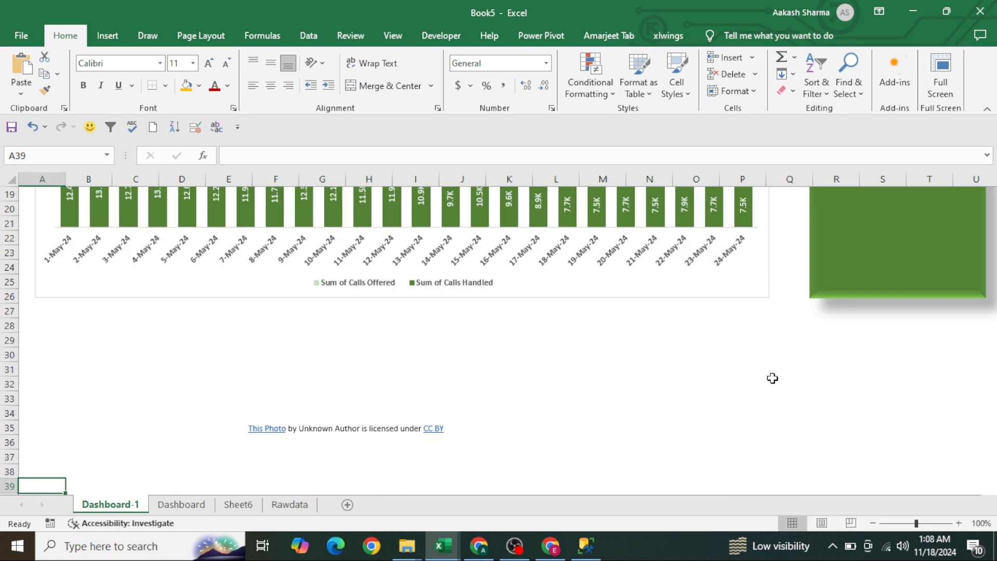
# Delete the photo attribution text box beneath the day-wise chart on Dashboard-1
pyautogui.hotkey('ctrl', 'Up')
pyautogui.hotkey('ctrl', 'Down')
pyautogui.hotkey('ctrl', 'Up')
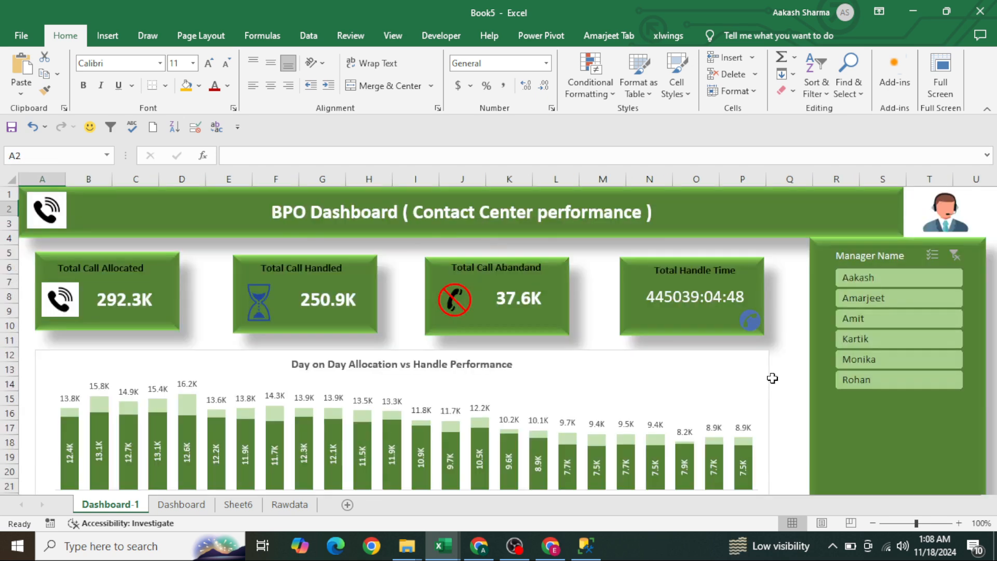
pyautogui.press('Down')
pyautogui.press('Down')
pyautogui.press('Down')
pyautogui.press('Down')
pyautogui.press('Down')
pyautogui.press('Down')
pyautogui.press('Down')
pyautogui.press('Down')
pyautogui.press('Down')
pyautogui.press('Down')
pyautogui.press('Down')
pyautogui.press('Down')
pyautogui.press('Down')
pyautogui.press('Down')
pyautogui.press('Down')
pyautogui.press('Down')
pyautogui.press('Down')
pyautogui.press('Down')
pyautogui.press('Down')
pyautogui.press('Down')
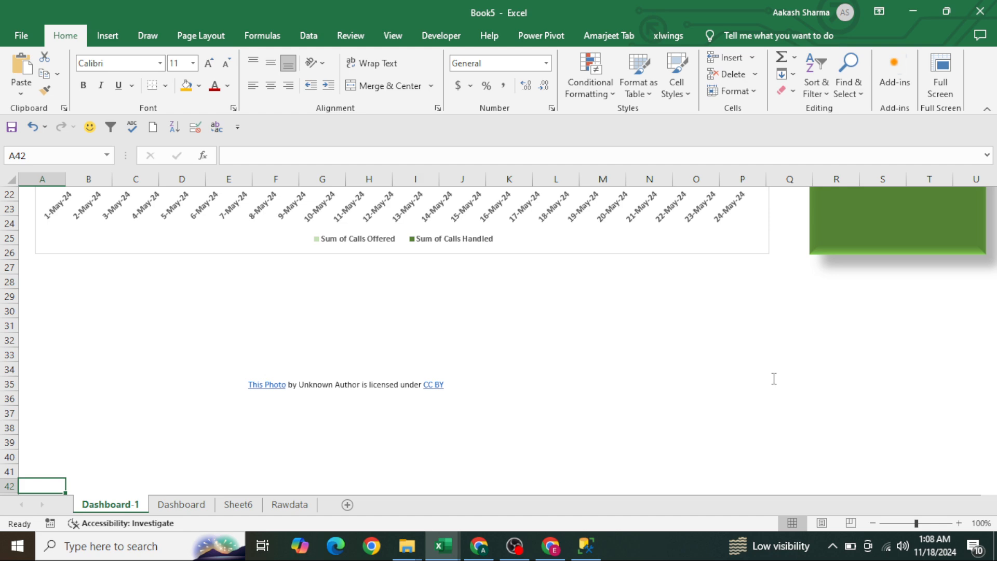
pyautogui.click(333, 392)
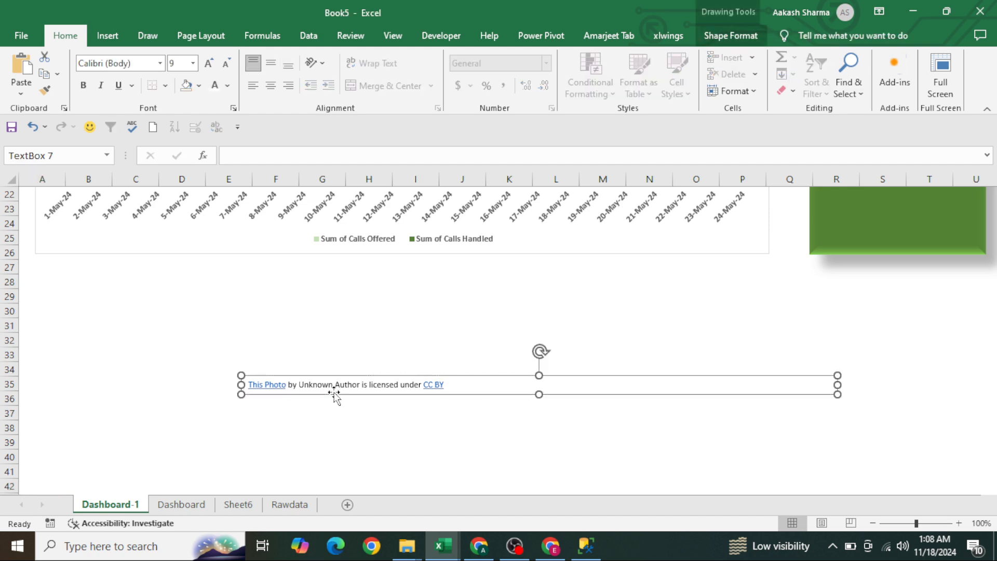
pyautogui.press('Delete')
pyautogui.hotkey('ctrl', 'pagedown')
pyautogui.hotkey('ctrl', 'pagedown')
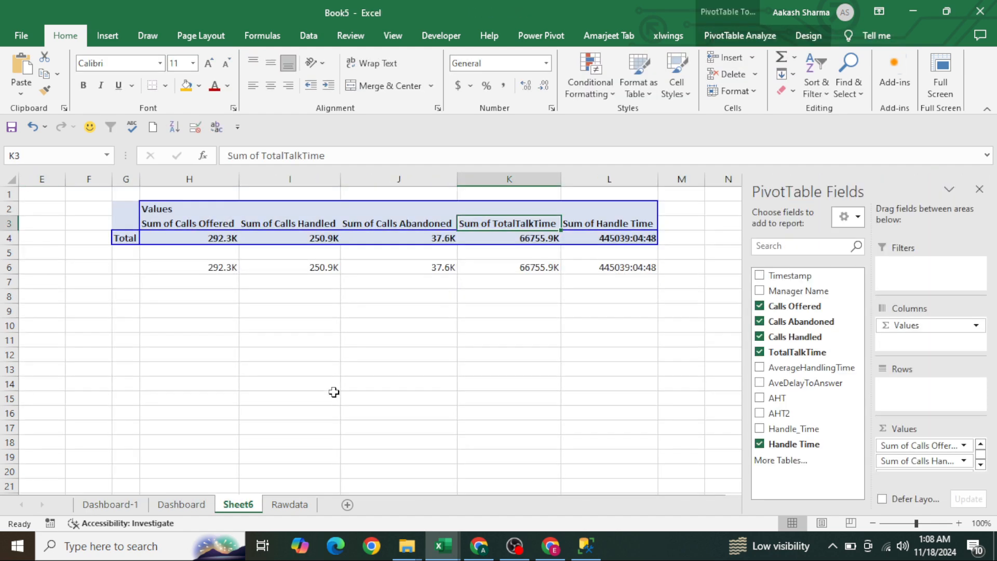
pyautogui.hotkey('ctrl', 'pageup')
pyautogui.press('Down')
pyautogui.press('Down')
pyautogui.press('Down')
pyautogui.press('Down')
pyautogui.press('Down')
pyautogui.press('Down')
pyautogui.press('Down')
pyautogui.press('Down')
pyautogui.press('Down')
pyautogui.press('Down')
pyautogui.press('Down')
pyautogui.press('Down')
pyautogui.press('Down')
pyautogui.press('Down')
pyautogui.press('Down')
pyautogui.press('Down')
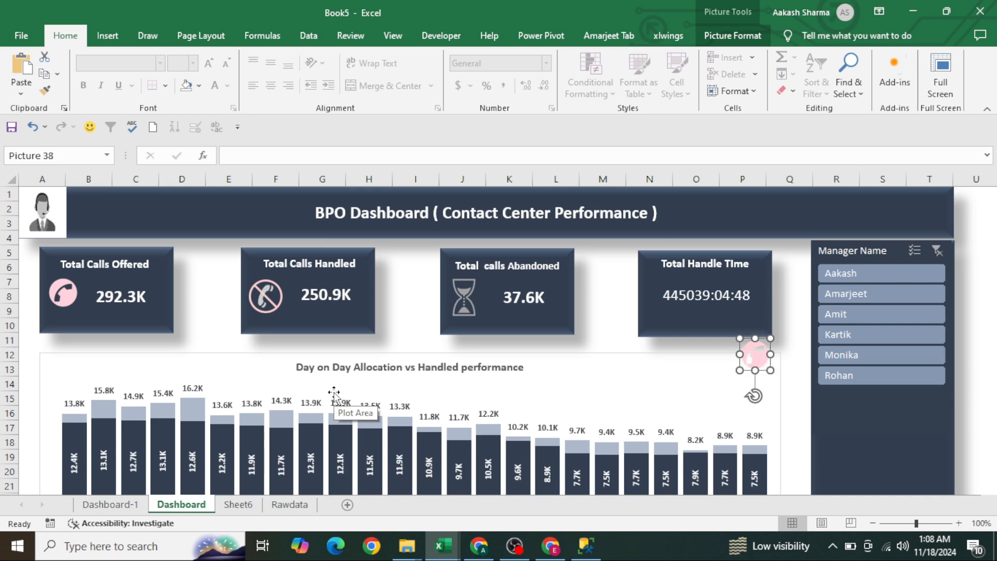
pyautogui.press('Up')
pyautogui.press('Up')
pyautogui.press('Up')
pyautogui.press('Up')
pyautogui.press('Up')
pyautogui.press('Up')
pyautogui.press('Up')
pyautogui.press('Up')
pyautogui.press('Up')
pyautogui.press('Up')
pyautogui.press('Up')
pyautogui.press('Up')
pyautogui.press('Up')
pyautogui.press('Up')
pyautogui.press('Up')
pyautogui.press('Up')
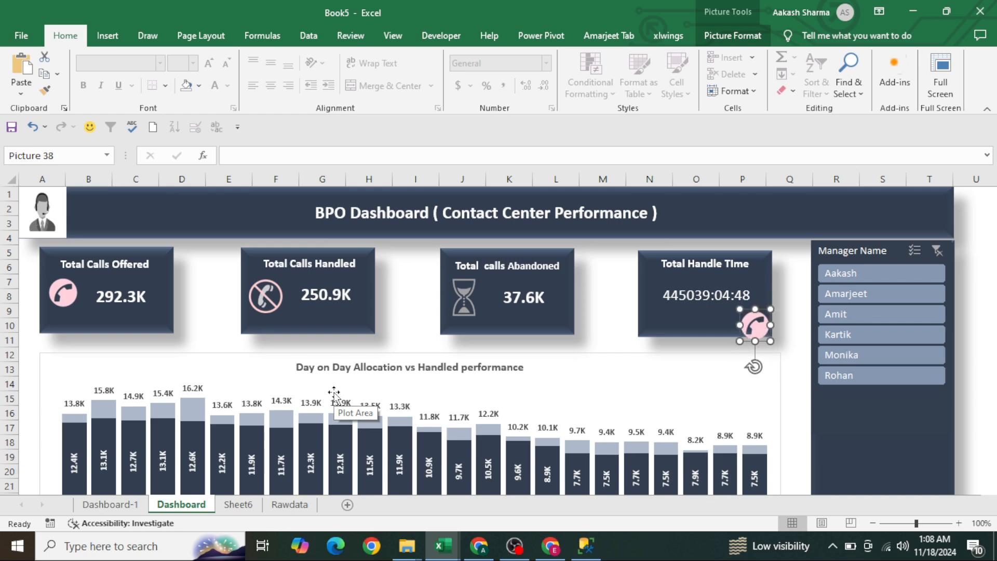
# Examine the two manager-wise line charts in the lower part of the reference Dashboard sheet
pyautogui.click(605, 325)
pyautogui.press('Down')
pyautogui.press('Down')
pyautogui.press('Down')
pyautogui.press('Down')
pyautogui.press('Down')
pyautogui.press('Down')
pyautogui.press('Down')
pyautogui.press('Down')
pyautogui.press('Down')
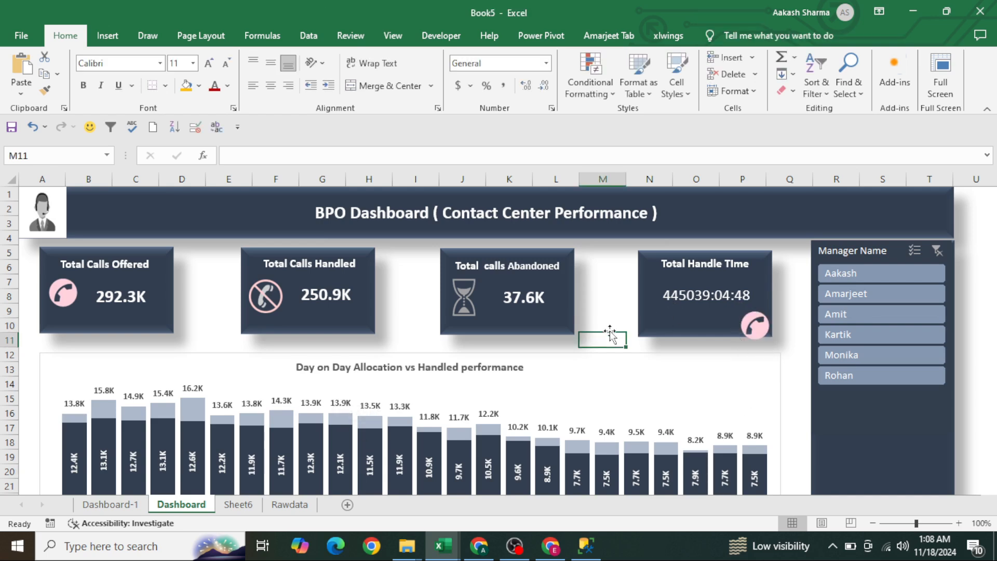
pyautogui.press('Down')
pyautogui.press('Down')
pyautogui.press('Down')
pyautogui.press('Down')
pyautogui.press('Down')
pyautogui.press('Down')
pyautogui.press('Down')
pyautogui.press('Down')
pyautogui.press('Down')
pyautogui.press('Down')
pyautogui.press('Down')
pyautogui.press('Down')
pyautogui.press('Down')
pyautogui.press('Down')
pyautogui.press('Down')
pyautogui.press('Down')
pyautogui.press('Down')
pyautogui.press('Down')
pyautogui.press('Down')
pyautogui.press('Down')
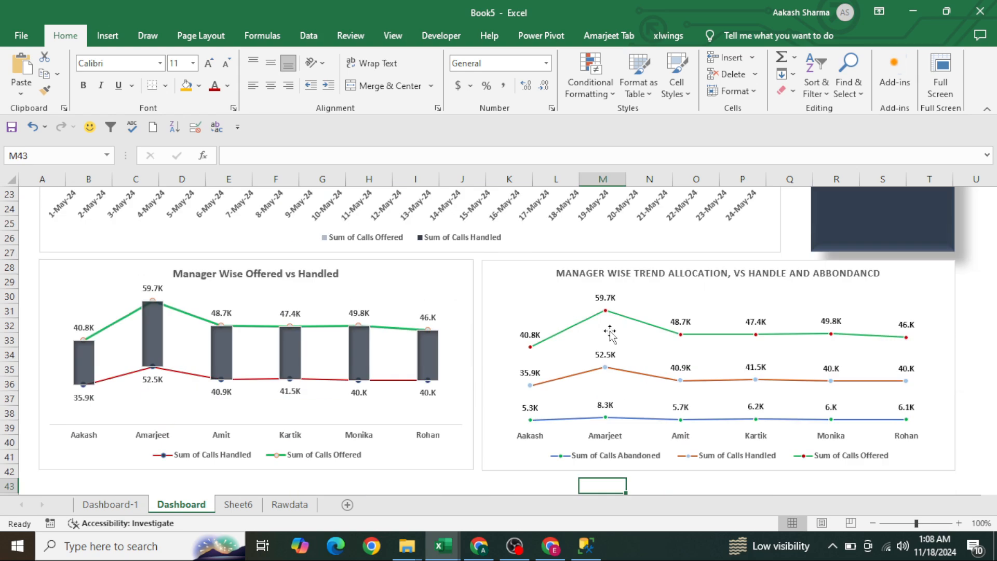
# Duplicate the day-wise PivotTable on Sheet6 at cell H13 and replace its Timestamp row field with Manager Name
pyautogui.hotkey('ctrl', 'pagedown')
pyautogui.hotkey('ctrl', 'pagedown')
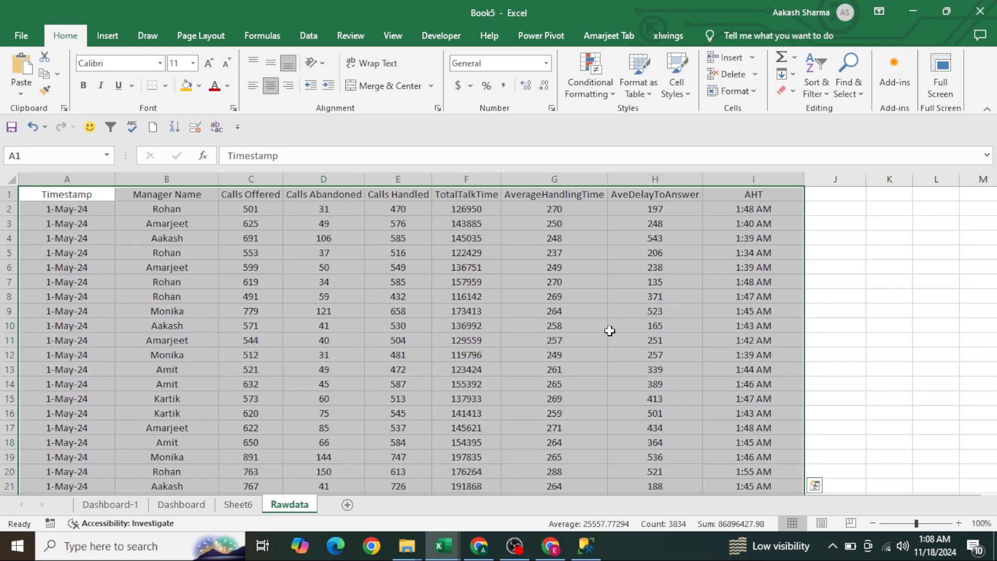
pyautogui.hotkey('ctrl', 'pageup')
pyautogui.press('Home')
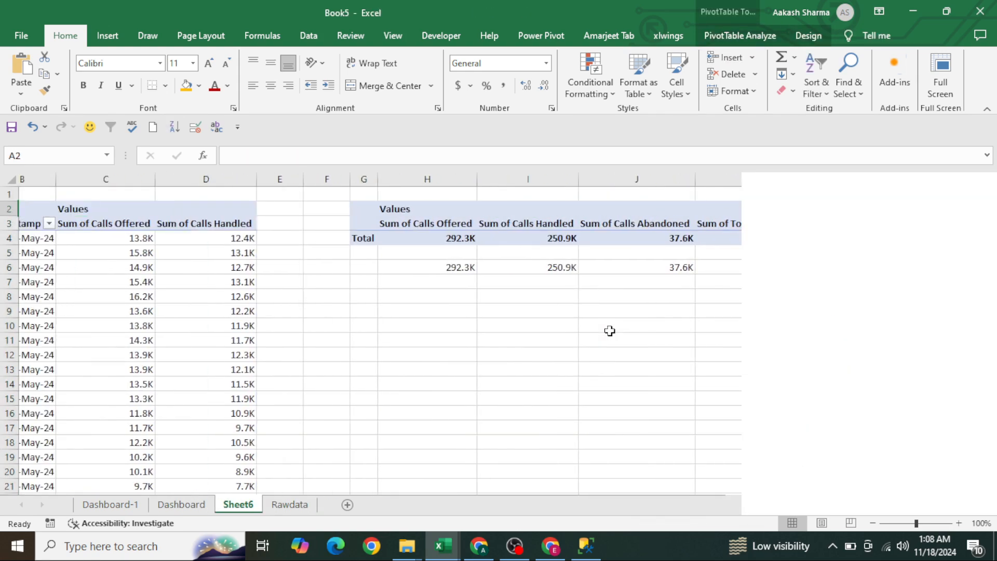
pyautogui.press('Right')
pyautogui.hotkey('ctrl', 'shift', 'Down')
pyautogui.hotkey('shift', 'Right')
pyautogui.hotkey('shift', 'Right')
pyautogui.hotkey('shift', 'Right')
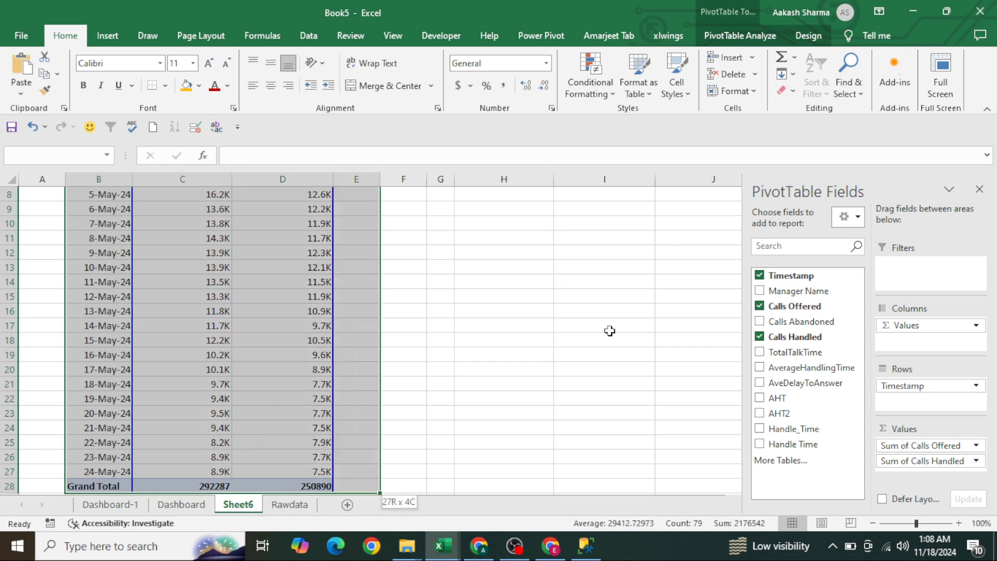
pyautogui.hotkey('shift', 'Left')
pyautogui.hotkey('ctrl', 'c')
pyautogui.press('Up')
pyautogui.click(460, 365)
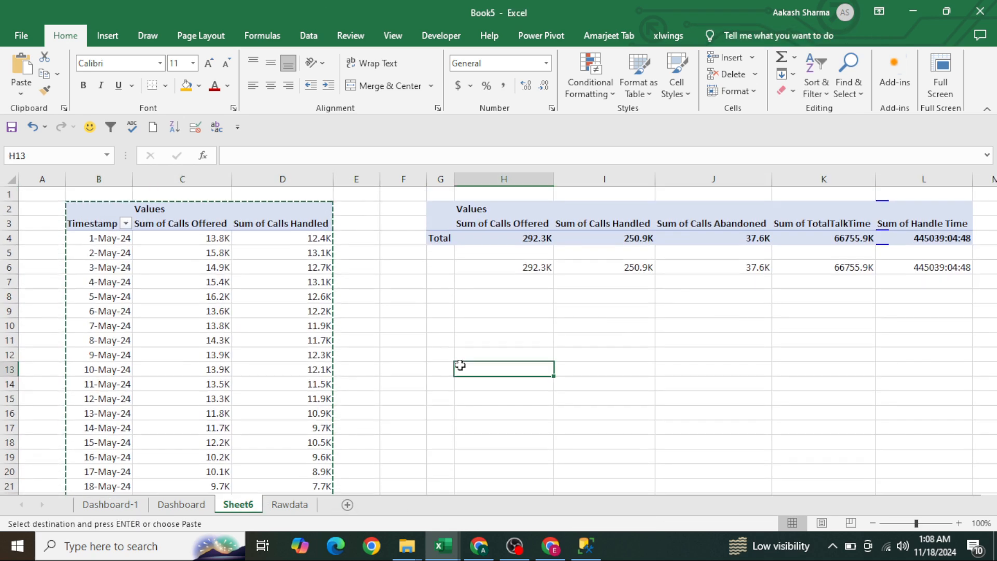
pyautogui.hotkey('ctrl', 'v')
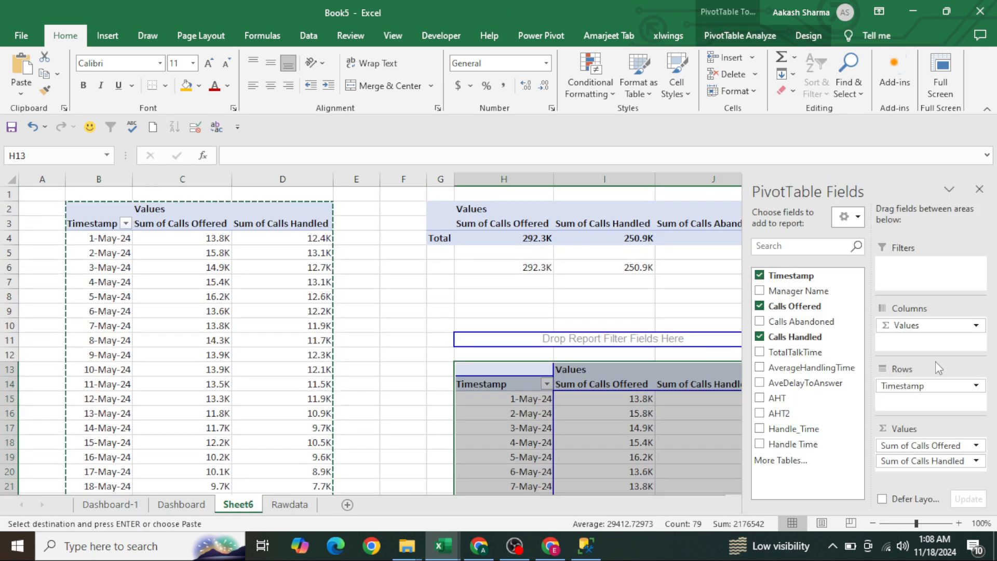
pyautogui.moveTo(932, 385); pyautogui.dragTo(644, 390)
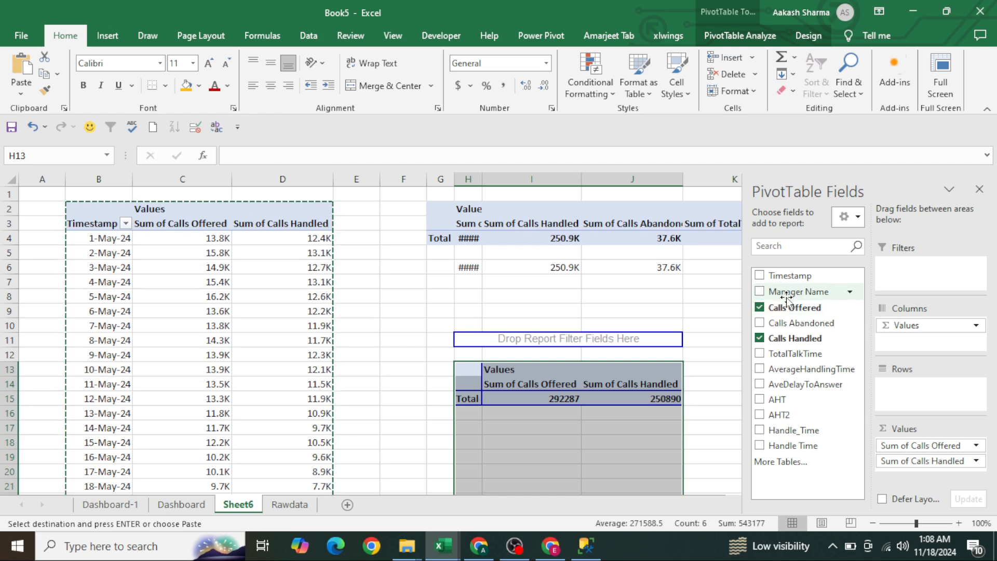
pyautogui.moveTo(786, 296); pyautogui.dragTo(917, 390)
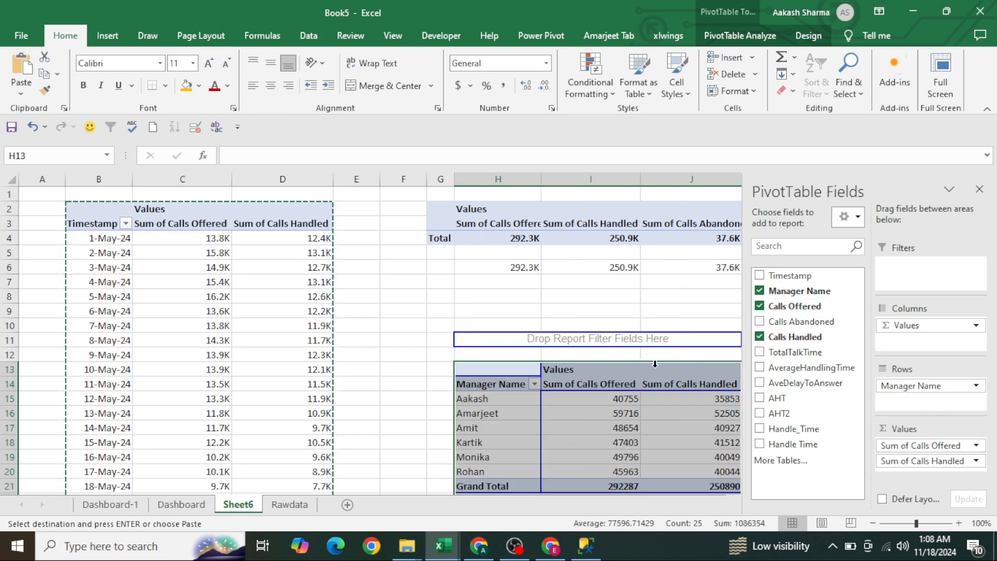
# Apply the formatting of cell I6 to the managers' Calls Offered and Calls Handled values in I15:J20 and centre them
pyautogui.click(593, 341)
pyautogui.hotkey('ctrl', 'Up')
pyautogui.hotkey('ctrl', 'c')
pyautogui.hotkey('ctrl', 'Down')
pyautogui.press('Down')
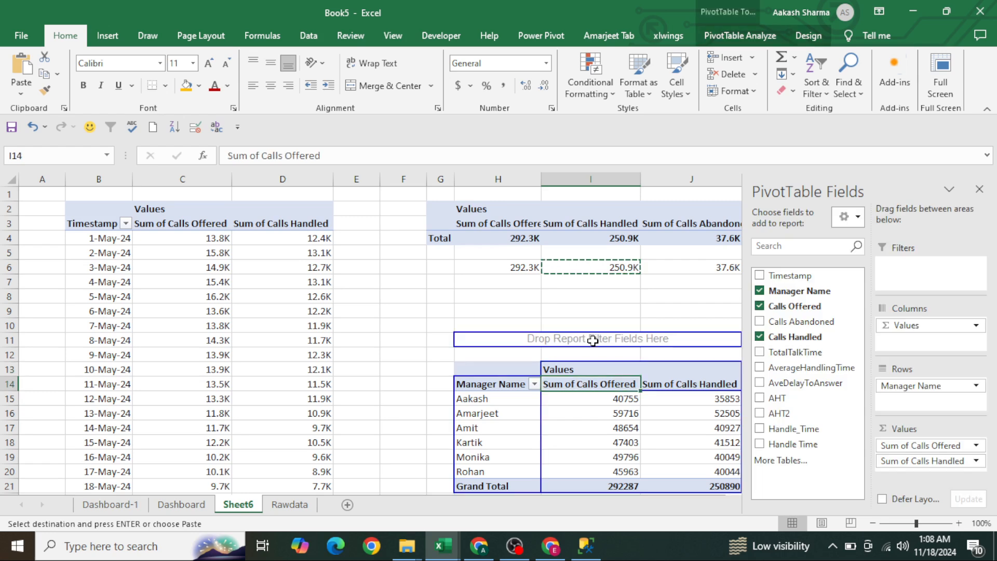
pyautogui.press('Down')
pyautogui.hotkey('shift', 'Right')
pyautogui.hotkey('shift', 'Down')
pyautogui.hotkey('shift', 'Down')
pyautogui.hotkey('shift', 'Down')
pyautogui.hotkey('shift', 'Down')
pyautogui.hotkey('shift', 'Down')
pyautogui.hotkey('ctrl', 'alt', 'v')
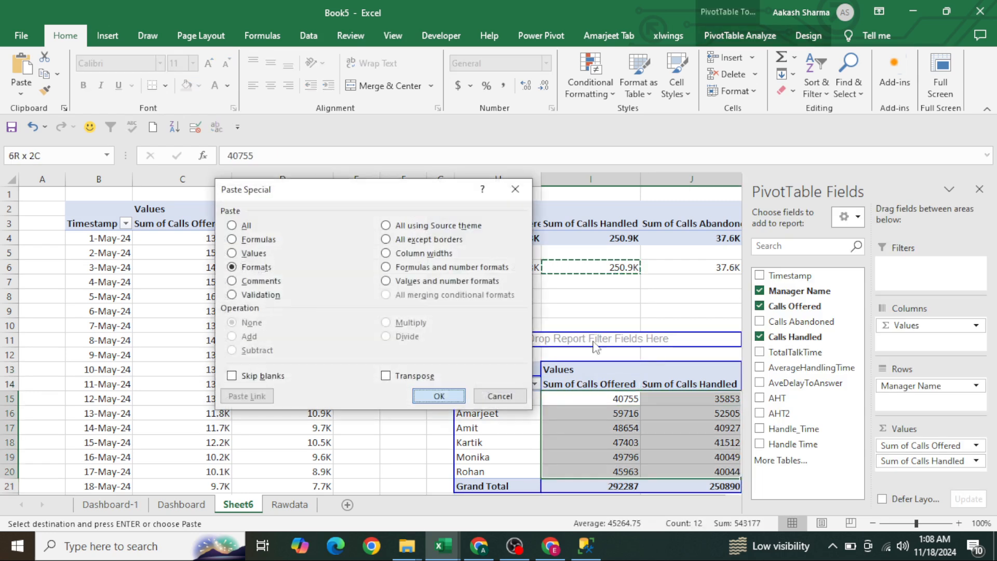
pyautogui.press('t')
pyautogui.press('Return')
pyautogui.hotkey('alt', 'h')
pyautogui.press('a')
pyautogui.press('c')
pyautogui.press('Left')
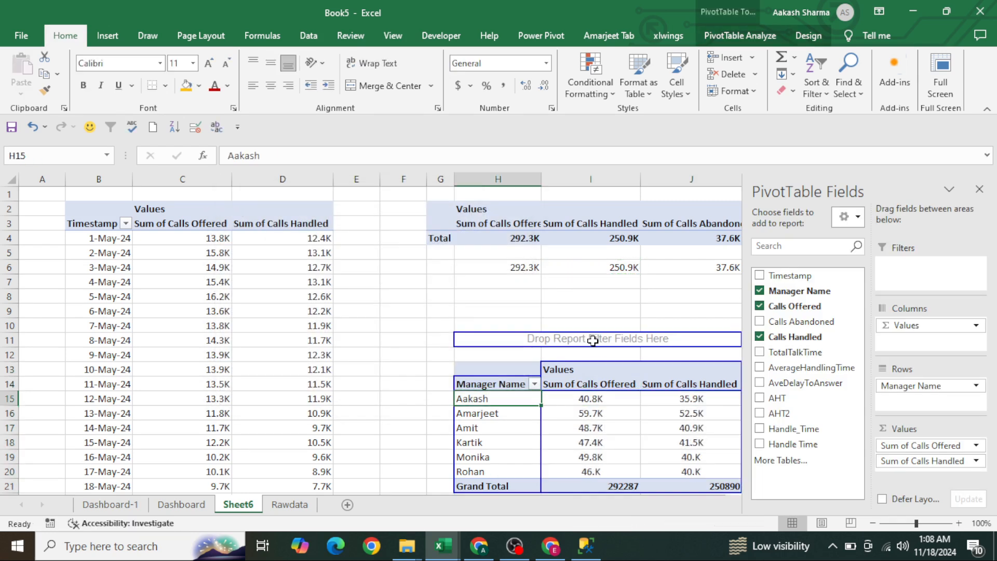
# Create a Stacked Line with Markers chart from the manager-wise PivotTable and place it on Dashboard-1 below the day-wise chart
pyautogui.click(109, 36)
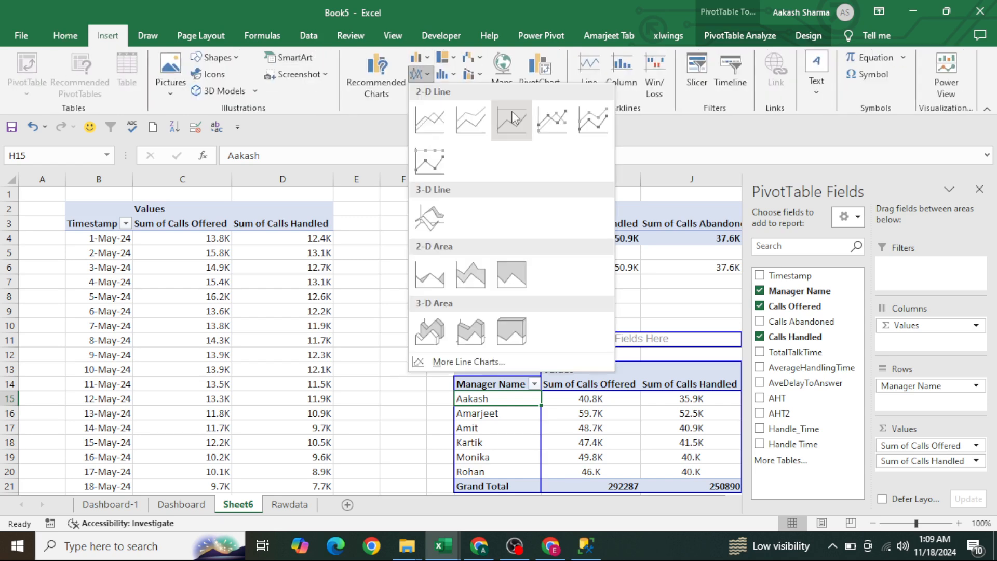
pyautogui.click(599, 123)
pyautogui.hotkey('ctrl', 'pageup')
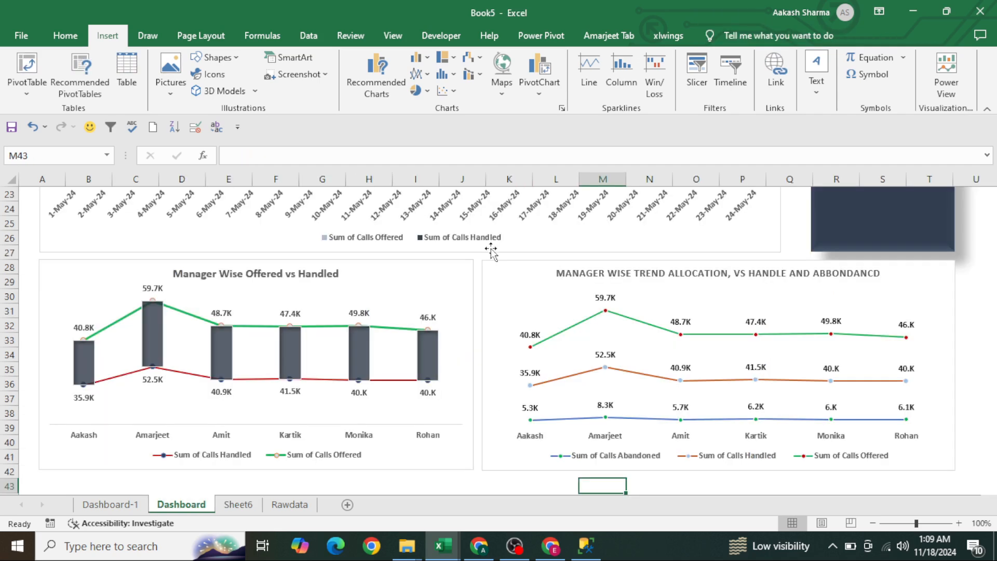
pyautogui.hotkey('ctrl', 'pageup')
pyautogui.hotkey('ctrl', 'v')
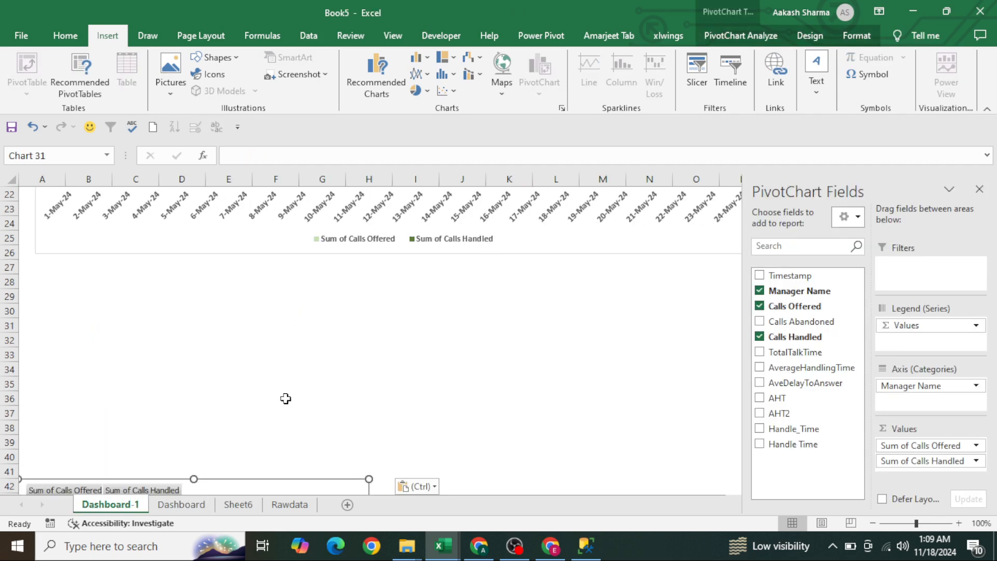
pyautogui.moveTo(241, 482); pyautogui.dragTo(261, 261)
# Hide all field buttons on the manager-wise chart and move its legend to the bottom
pyautogui.rightClick(175, 271)
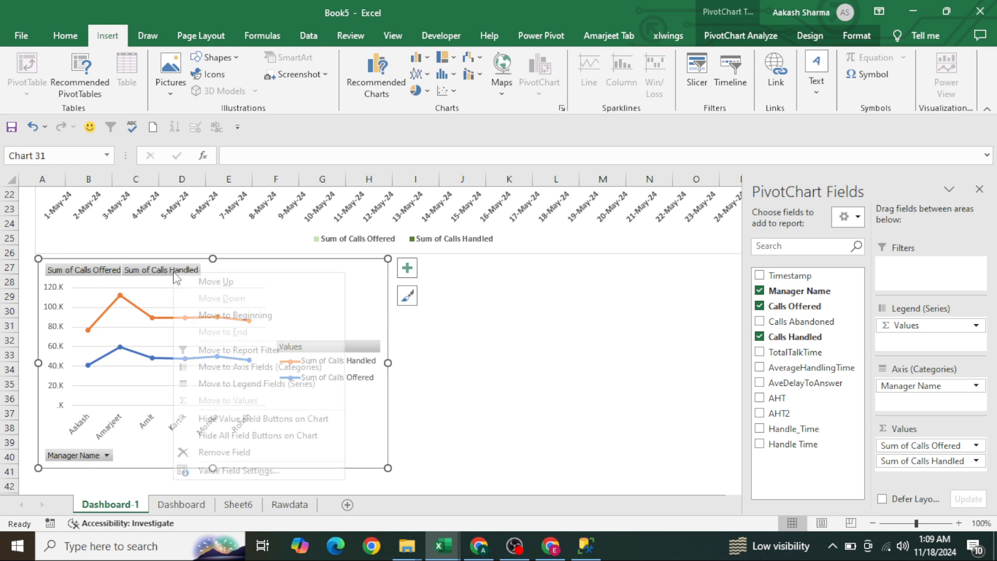
pyautogui.click(254, 436)
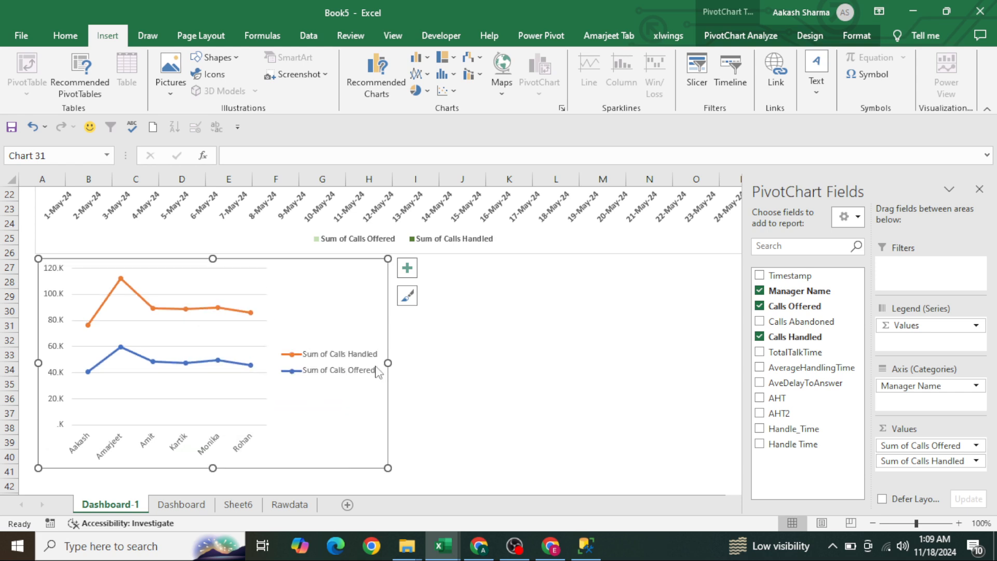
pyautogui.click(407, 268)
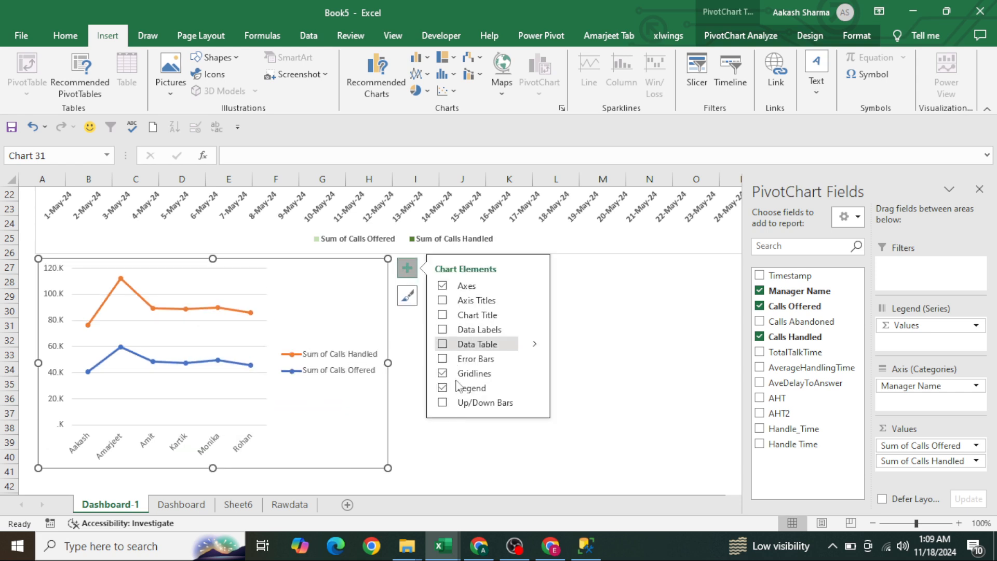
pyautogui.moveTo(534, 390)
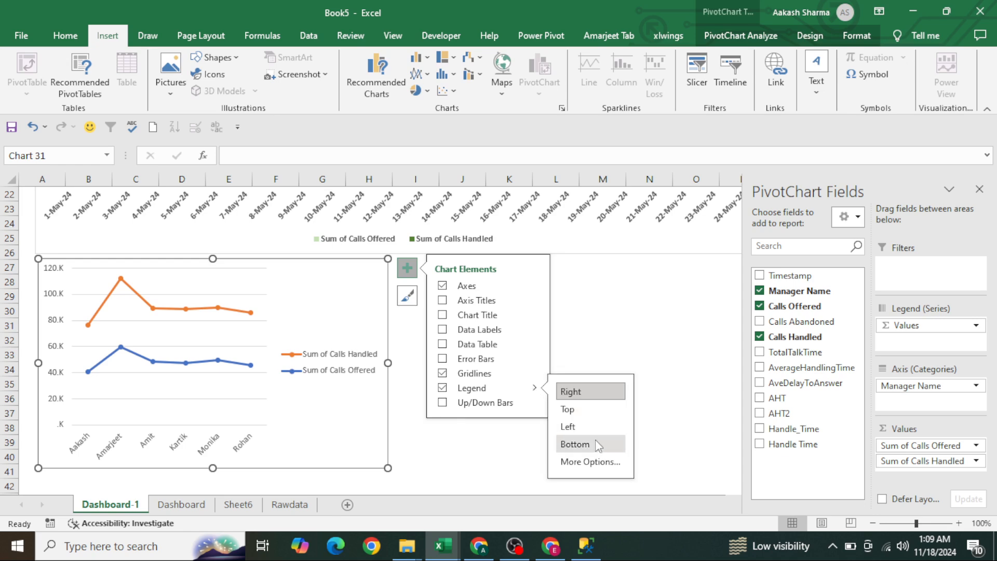
pyautogui.click(591, 446)
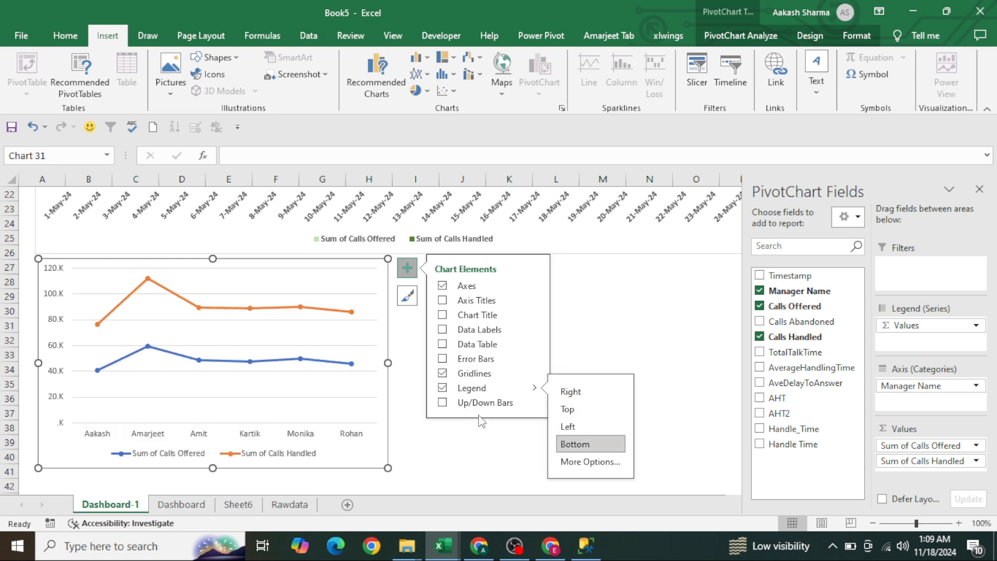
# Add up/down bars to the manager-wise chart and fill them with dark green
pyautogui.click(442, 403)
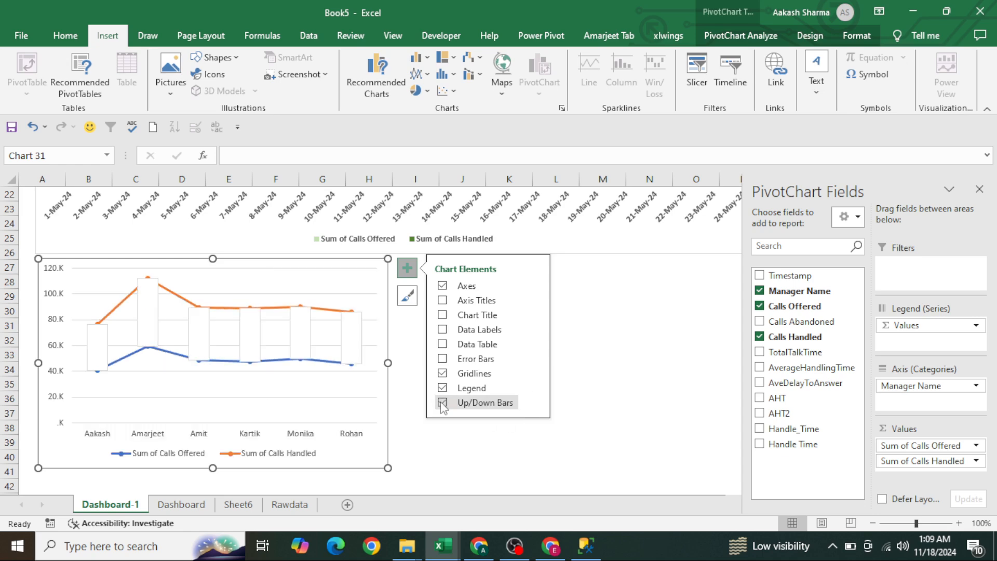
pyautogui.click(150, 308)
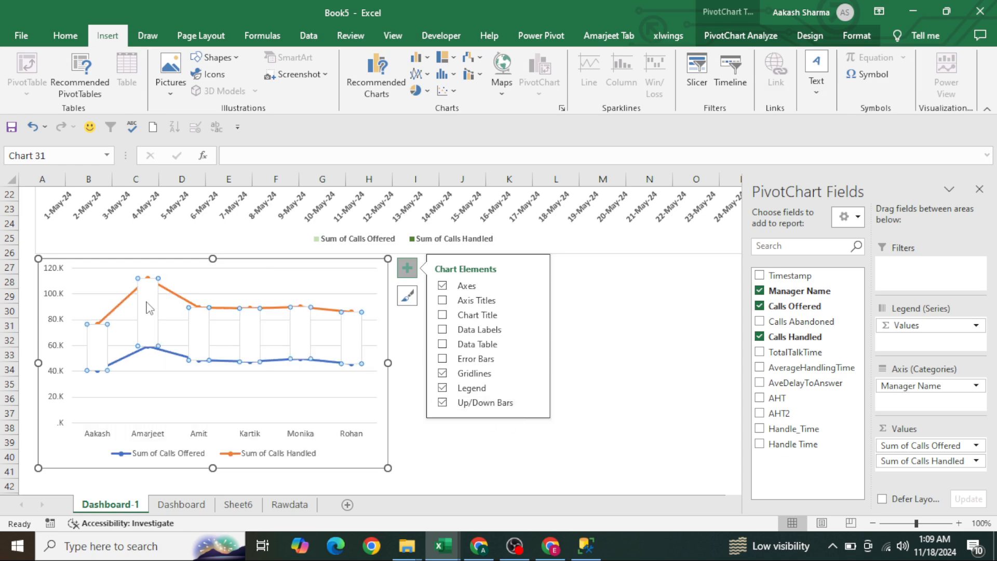
pyautogui.click(64, 35)
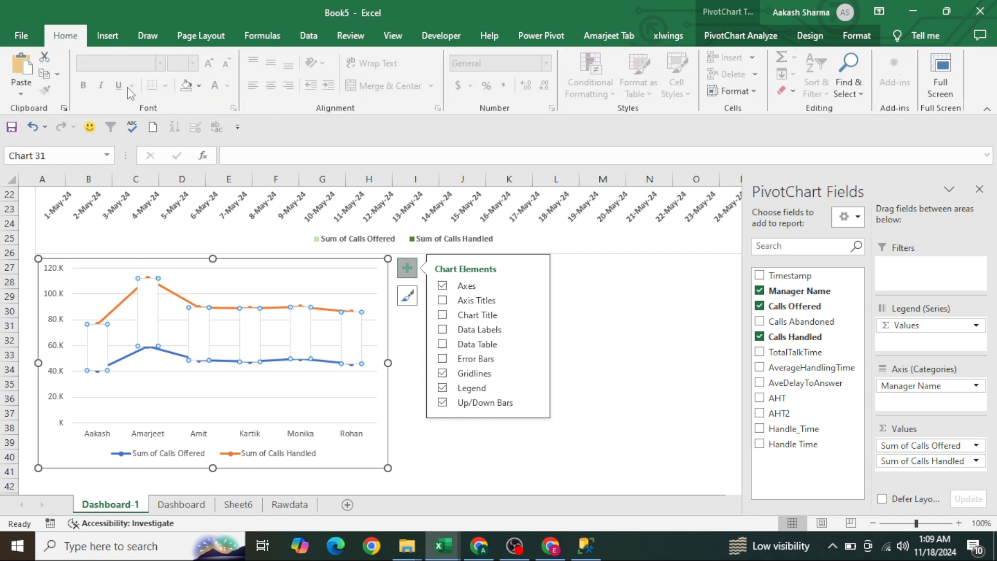
pyautogui.click(198, 86)
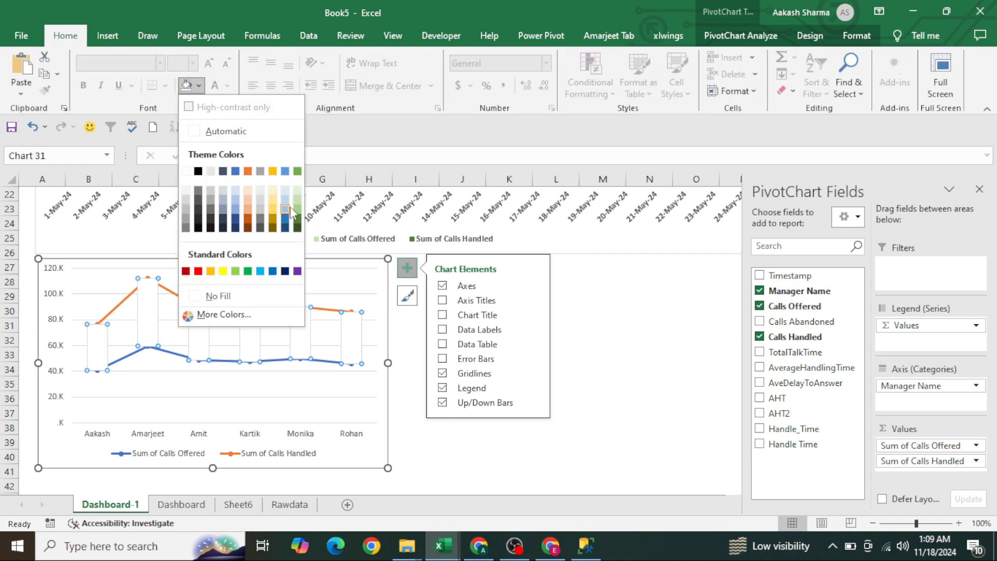
pyautogui.click(297, 218)
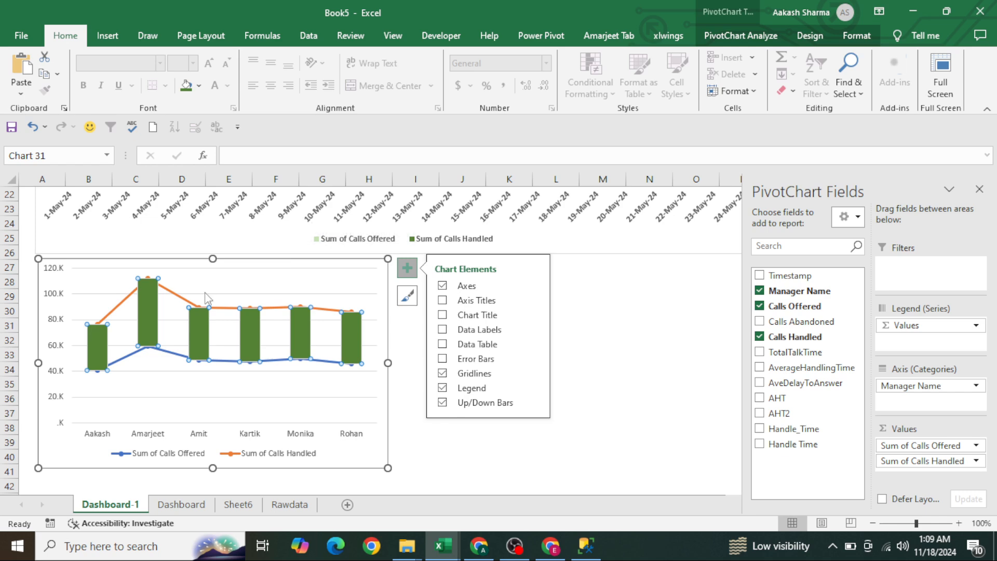
# Make the Calls Handled line on the manager-wise chart a smoothed, solid dark green line
pyautogui.rightClick(122, 300)
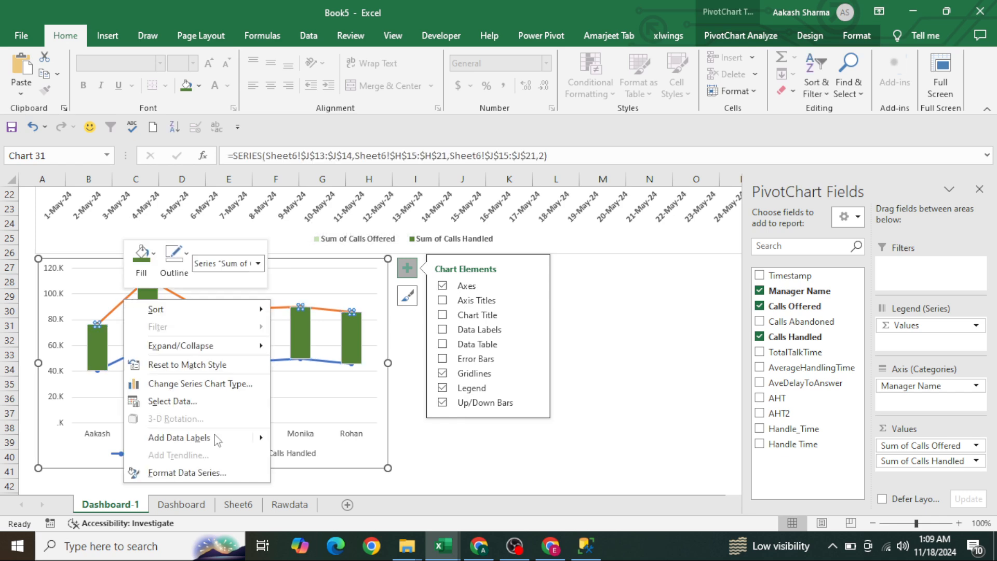
pyautogui.click(234, 474)
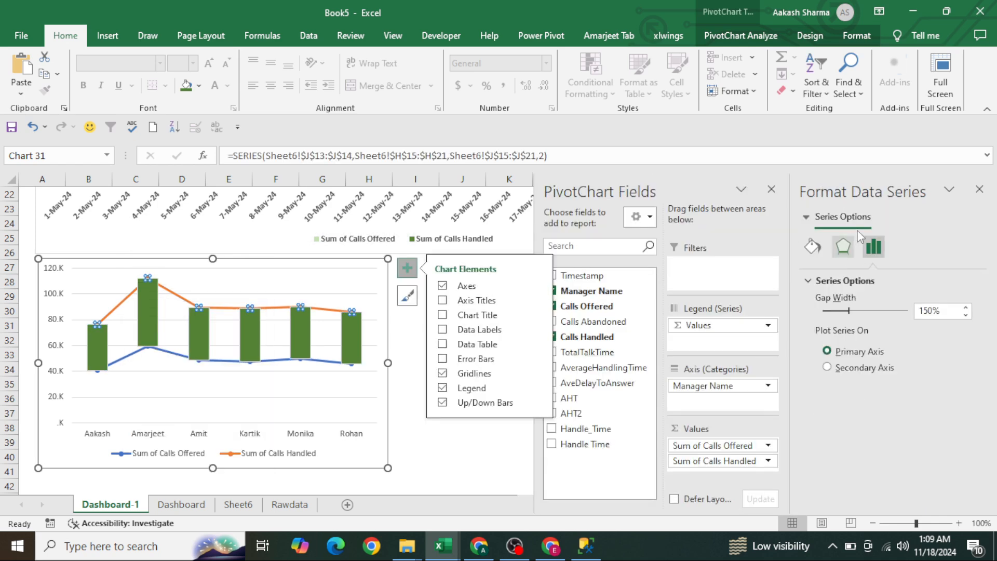
pyautogui.click(771, 186)
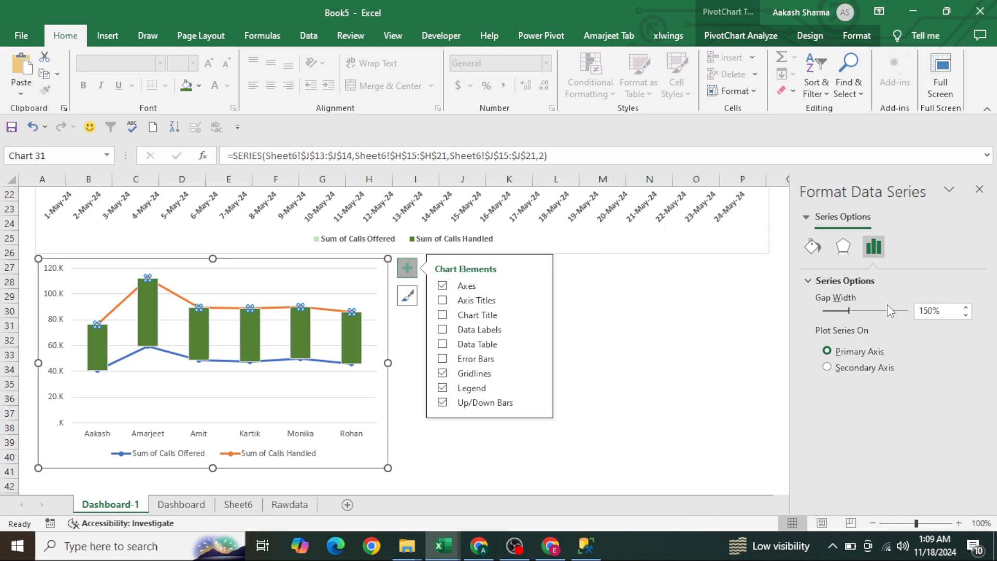
pyautogui.click(820, 250)
pyautogui.scroll(-3, 857, 381)
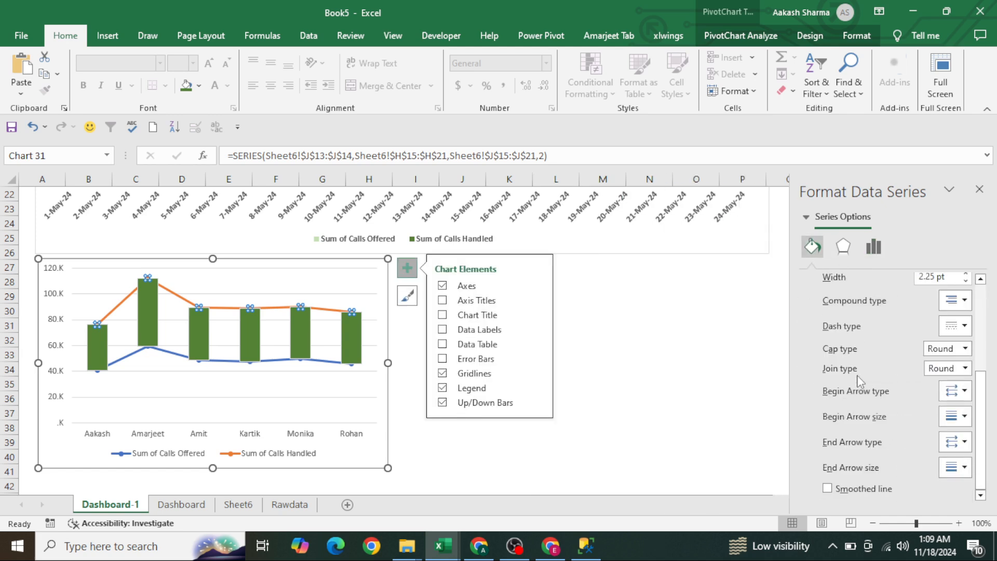
pyautogui.click(855, 489)
pyautogui.scroll(4, 864, 415)
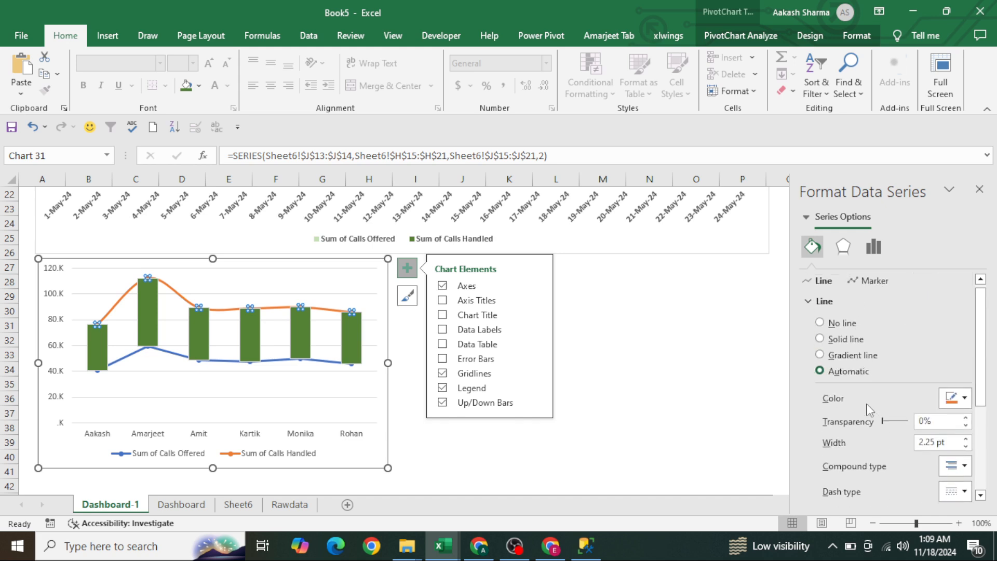
pyautogui.click(850, 340)
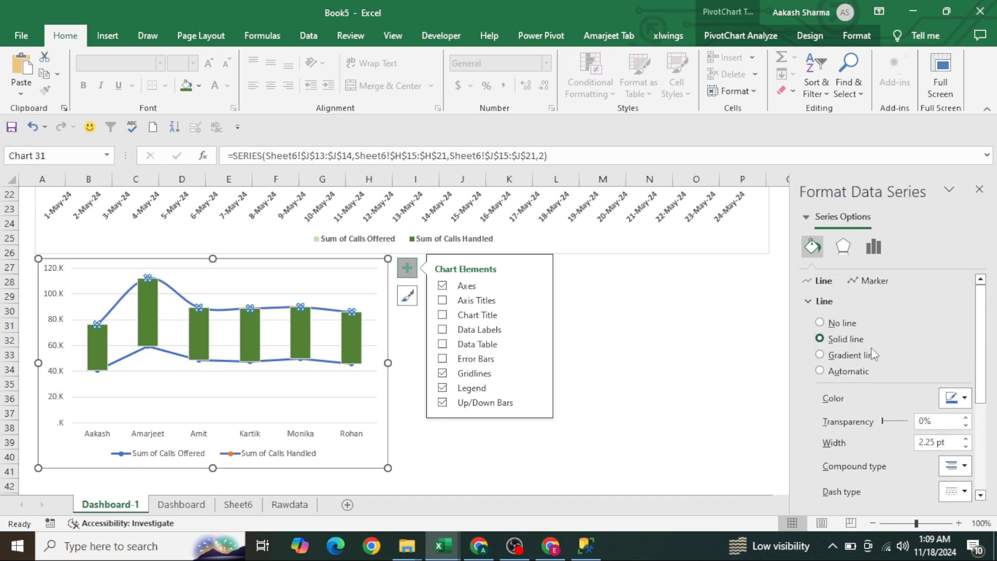
pyautogui.click(959, 397)
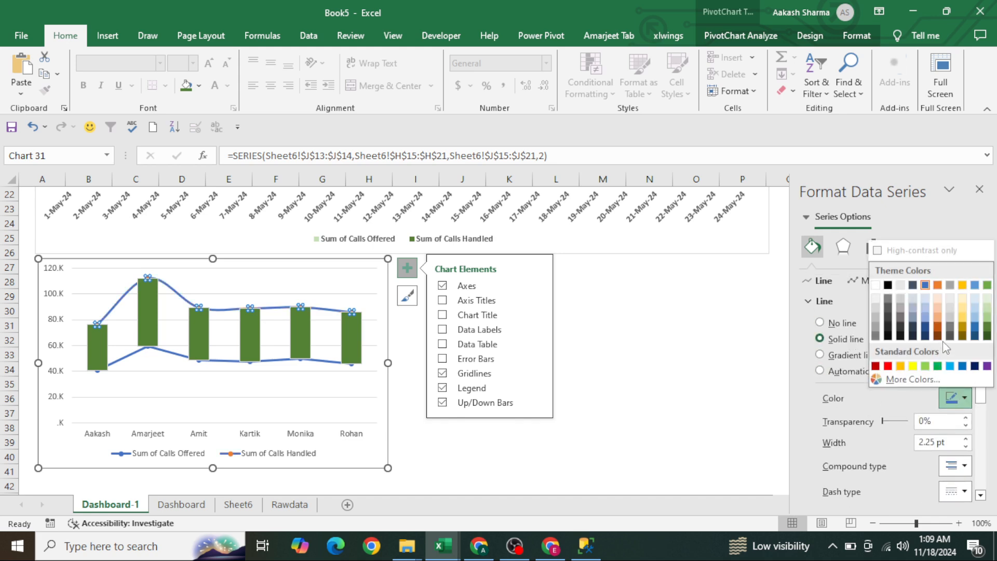
pyautogui.click(987, 327)
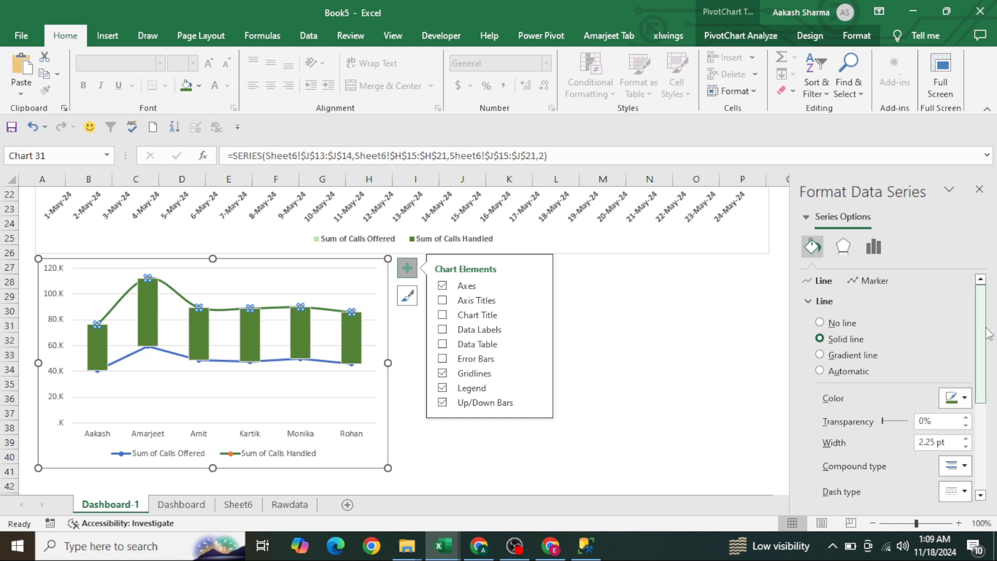
# Give the Calls Handled line built-in markers of size 6 with a solid dark red fill
pyautogui.click(877, 284)
pyautogui.click(841, 301)
pyautogui.click(841, 354)
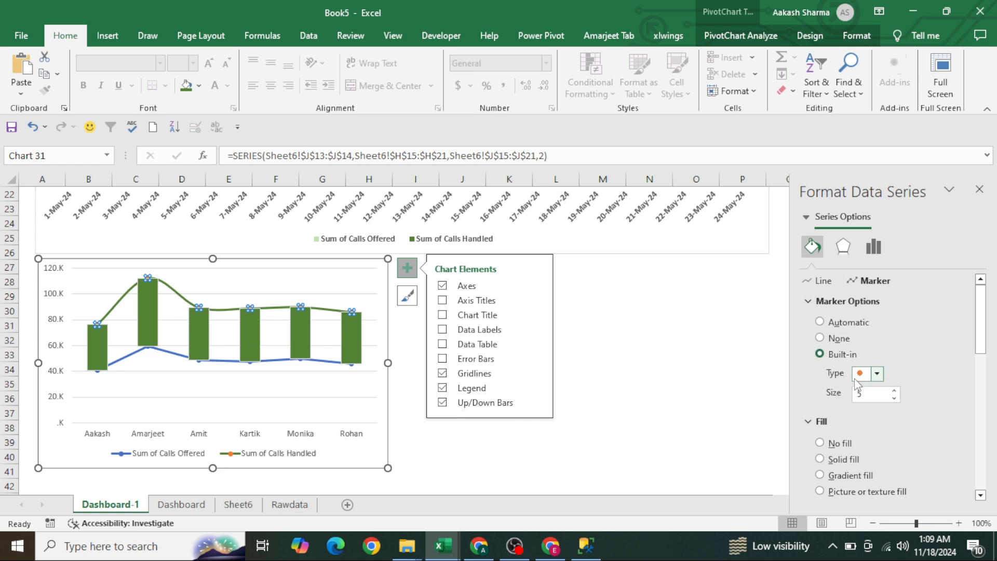
pyautogui.click(894, 389)
pyautogui.scroll(-1, 871, 413)
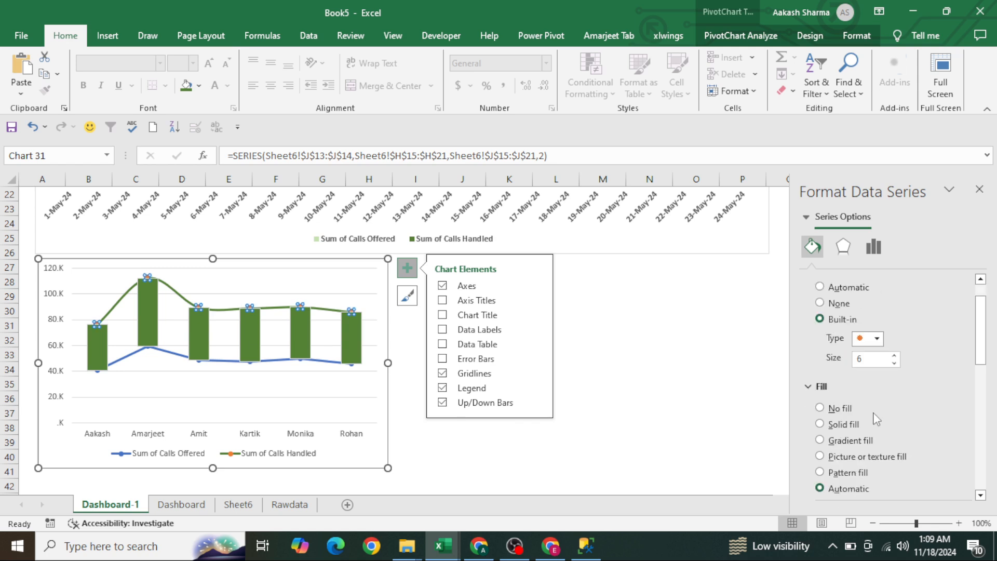
pyautogui.click(820, 424)
pyautogui.scroll(-3, 885, 415)
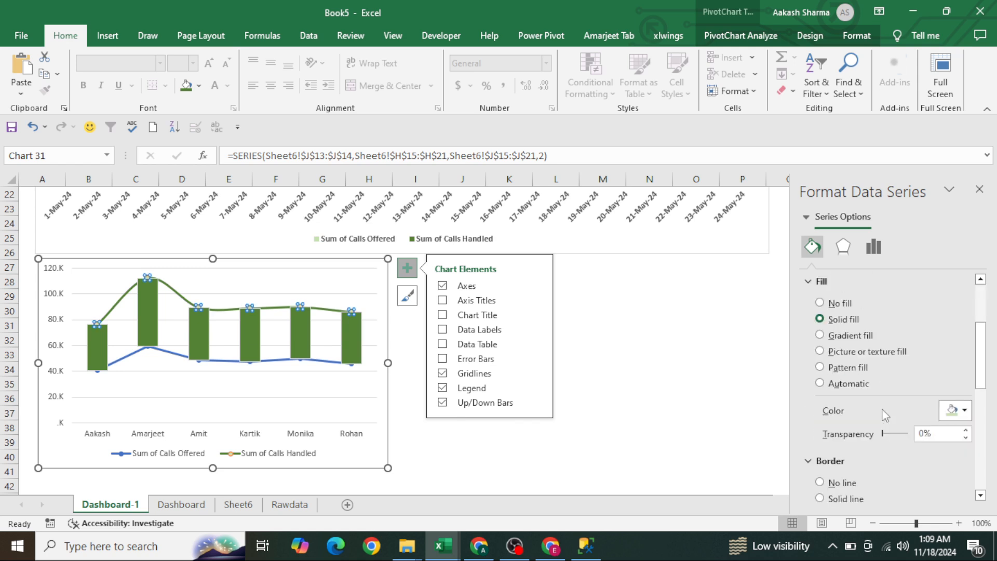
pyautogui.click(965, 416)
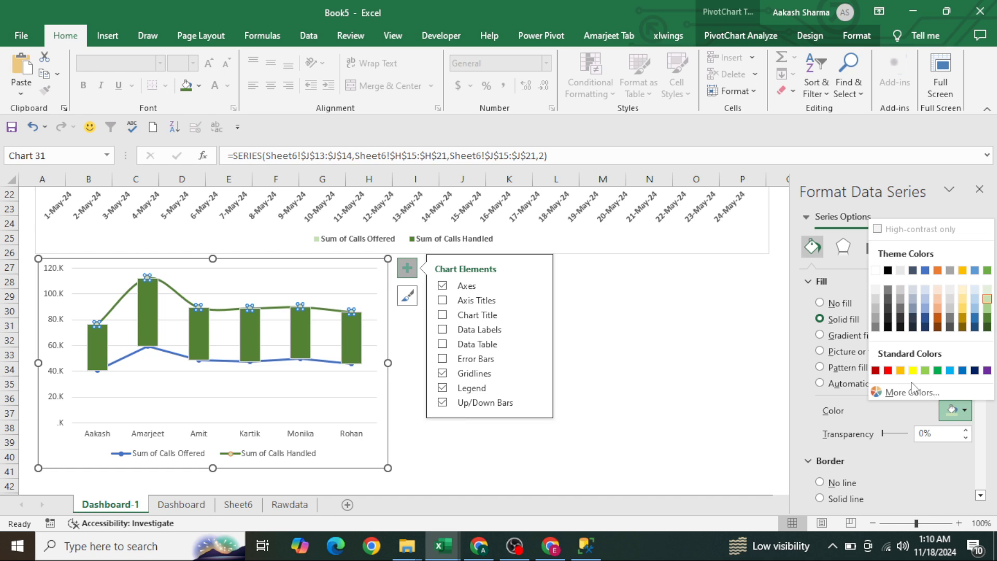
pyautogui.click(876, 370)
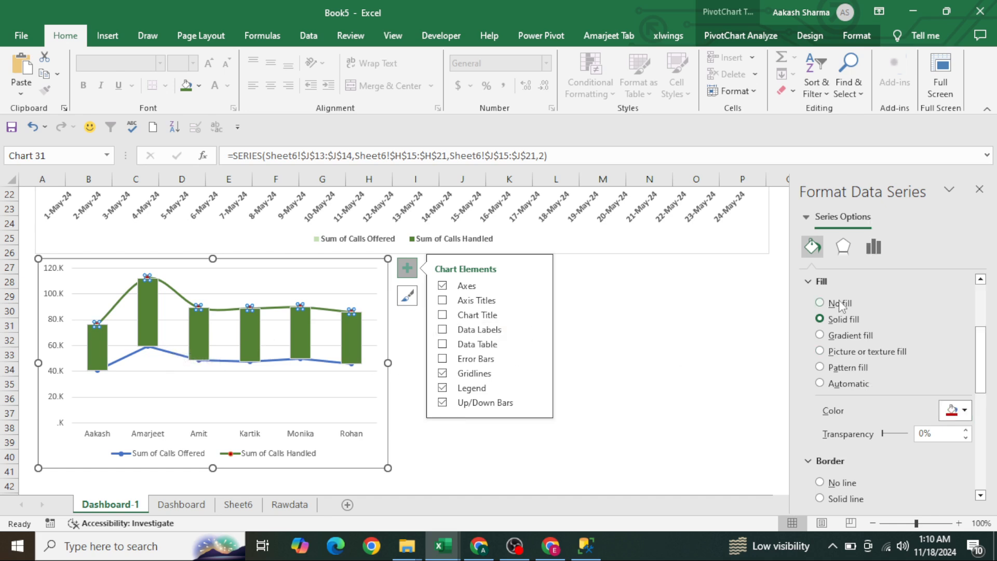
# Reduce the width of the Calls Handled line to 1.75 pt
pyautogui.scroll(3, 840, 306)
pyautogui.click(822, 283)
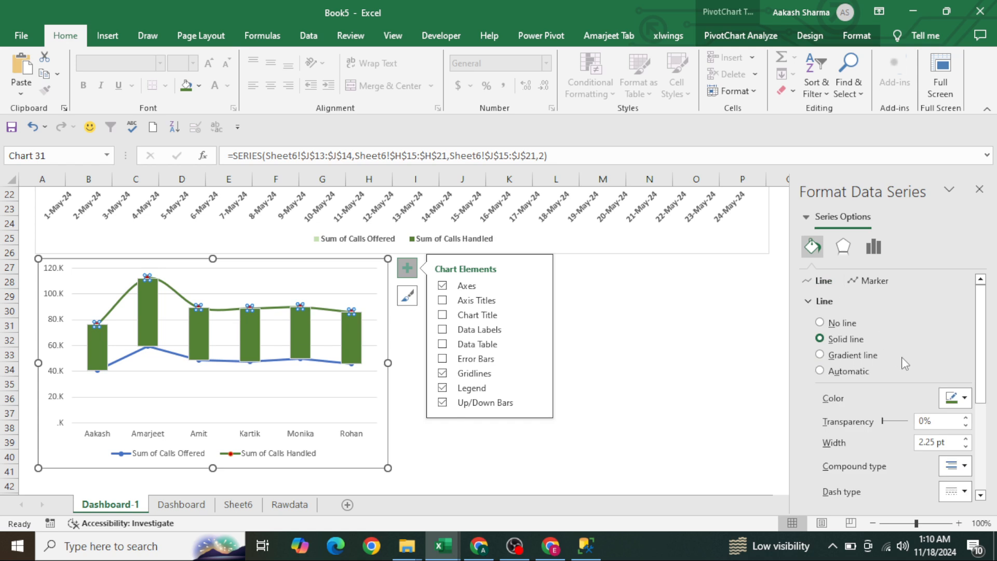
pyautogui.scroll(-2, 935, 374)
pyautogui.click(966, 377)
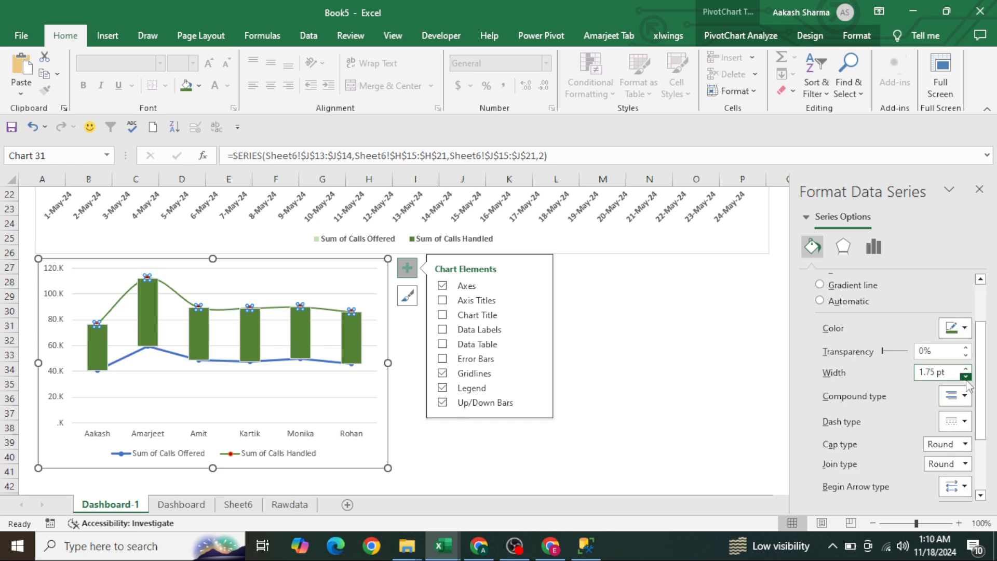
# Change the up bars' fill on the manager-wise chart to light green, one shade darker than the lightest theme green
pyautogui.click(303, 340)
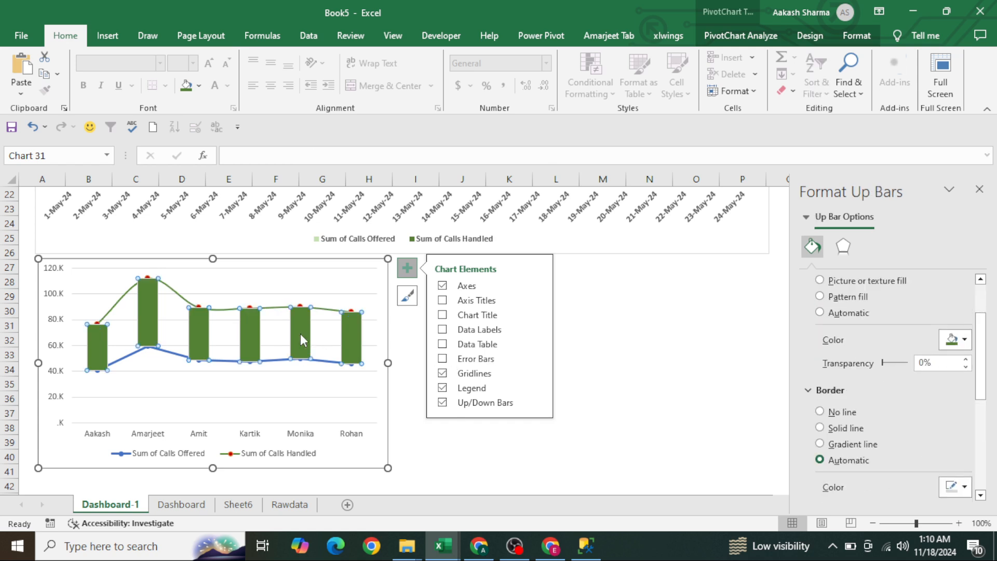
pyautogui.scroll(2, 859, 318)
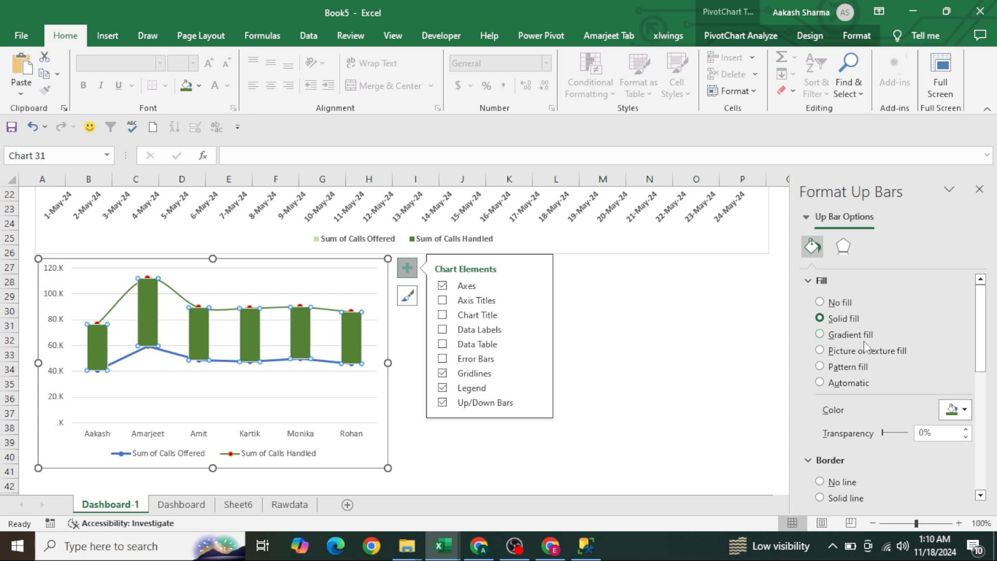
pyautogui.click(963, 411)
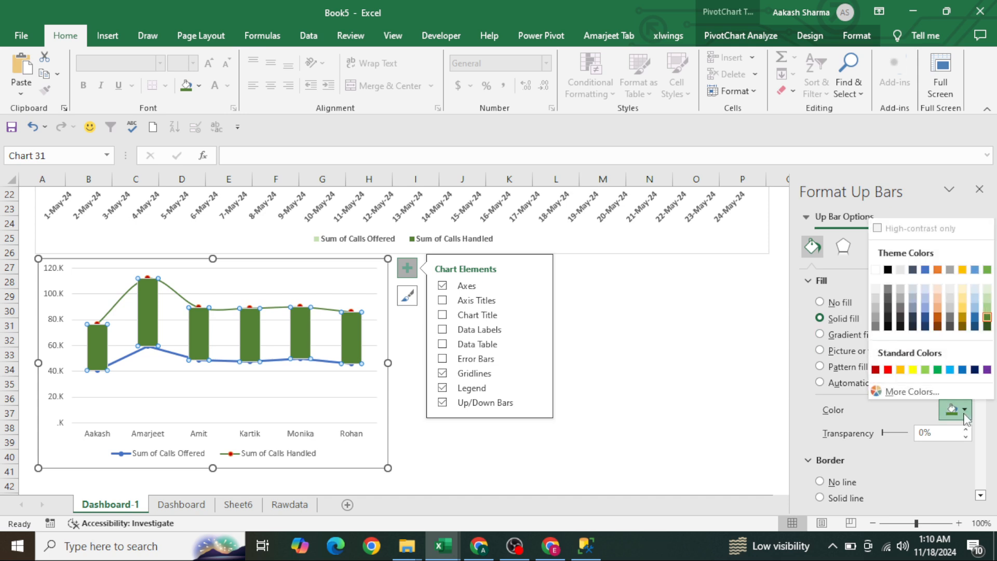
pyautogui.click(986, 290)
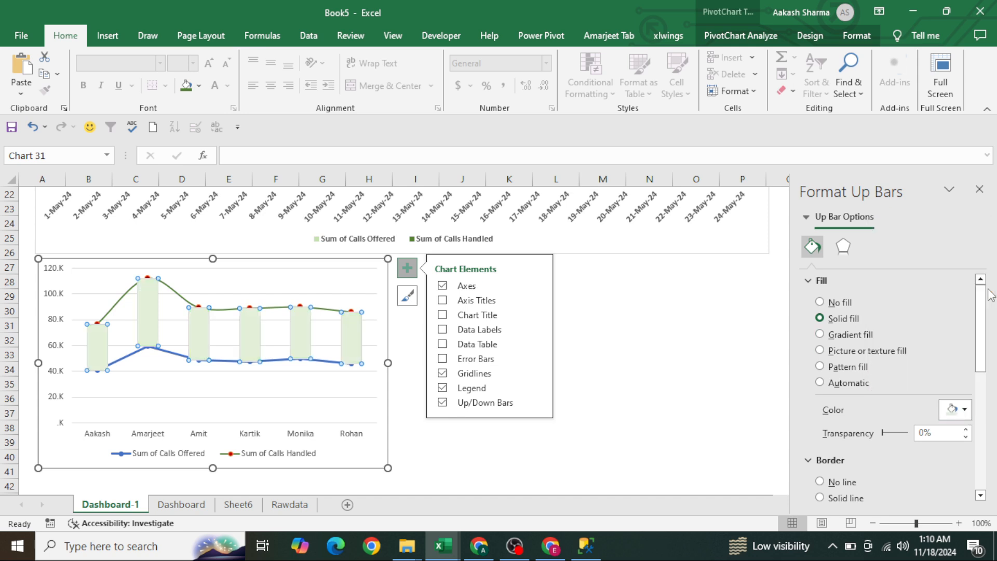
pyautogui.click(964, 410)
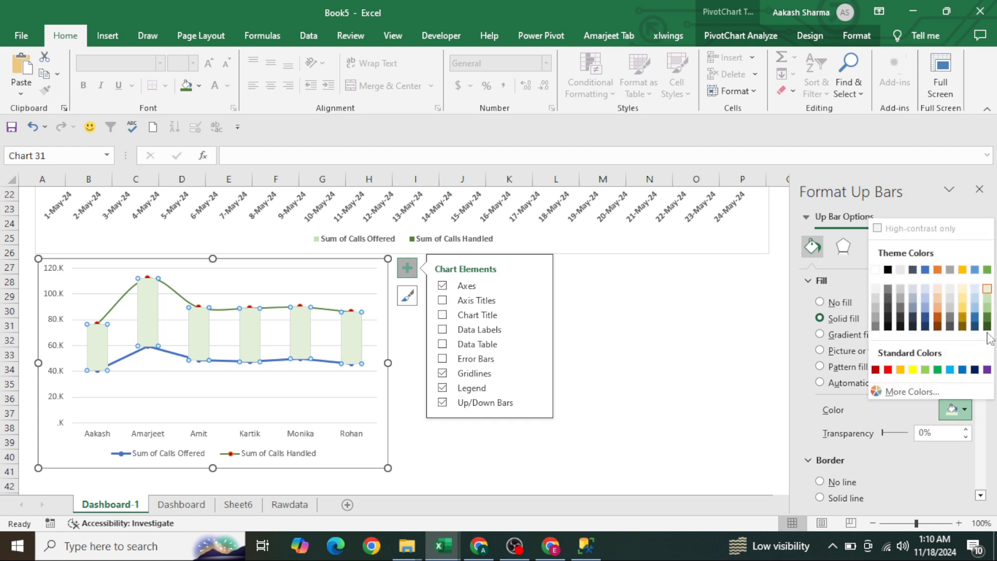
pyautogui.click(986, 300)
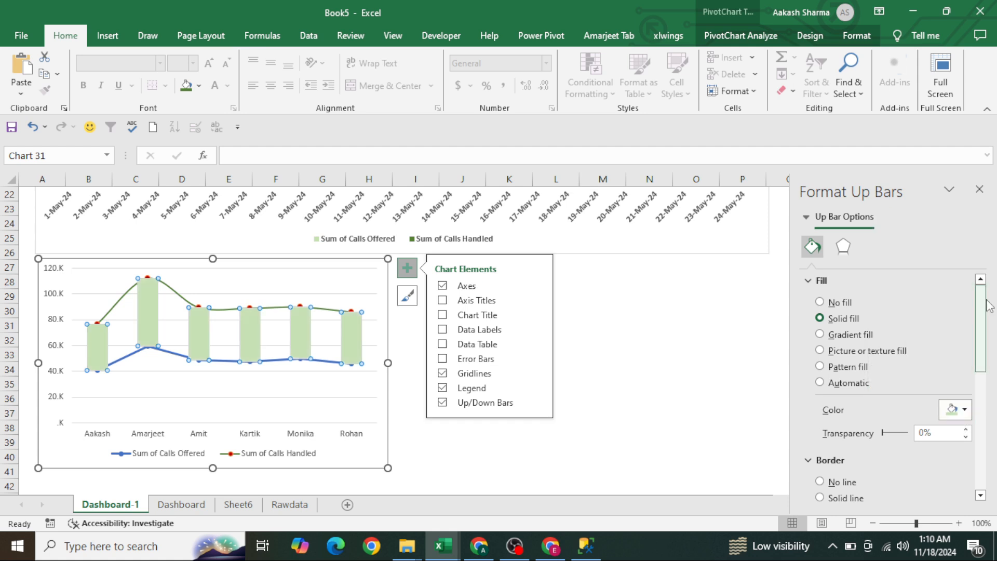
# Make the Calls Offered line a solid dark blue line with a width of 1.5 pt
pyautogui.click(129, 359)
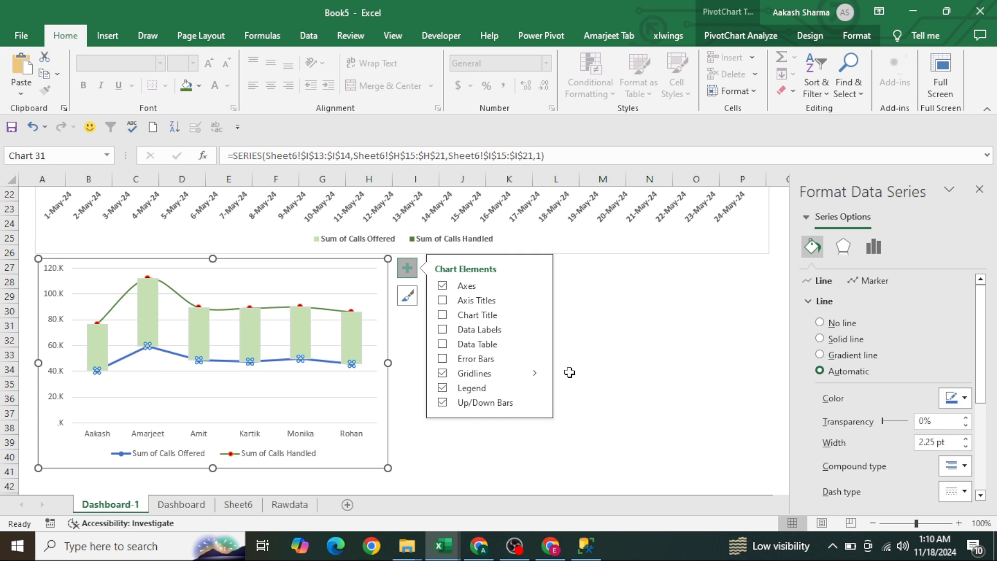
pyautogui.click(840, 340)
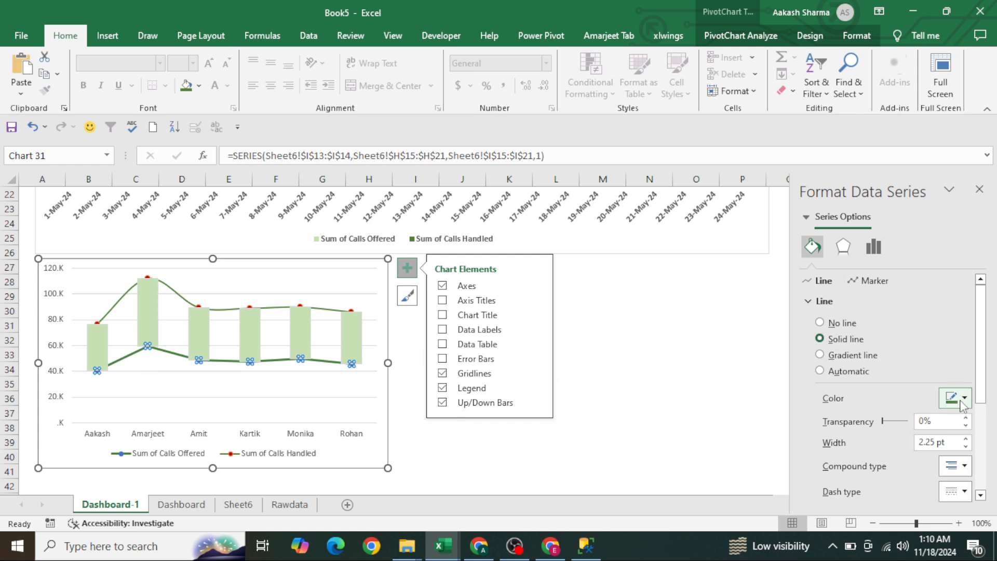
pyautogui.click(963, 399)
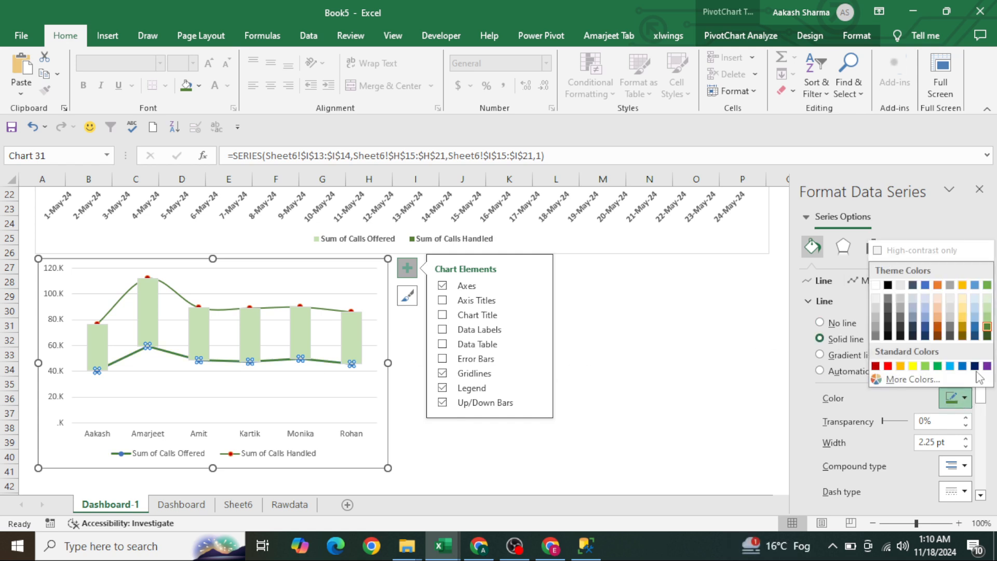
pyautogui.click(975, 367)
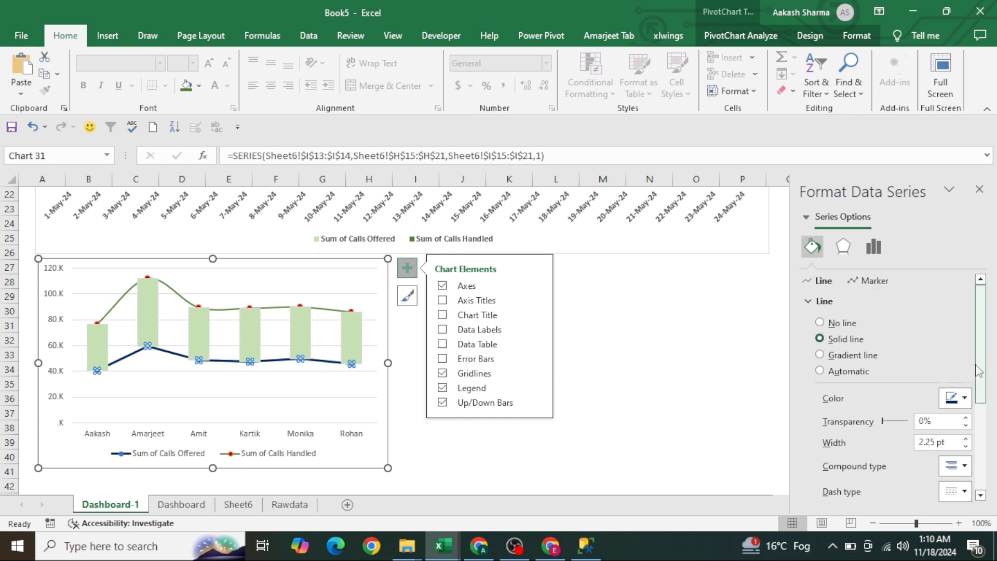
pyautogui.click(966, 447)
pyautogui.click(966, 447)
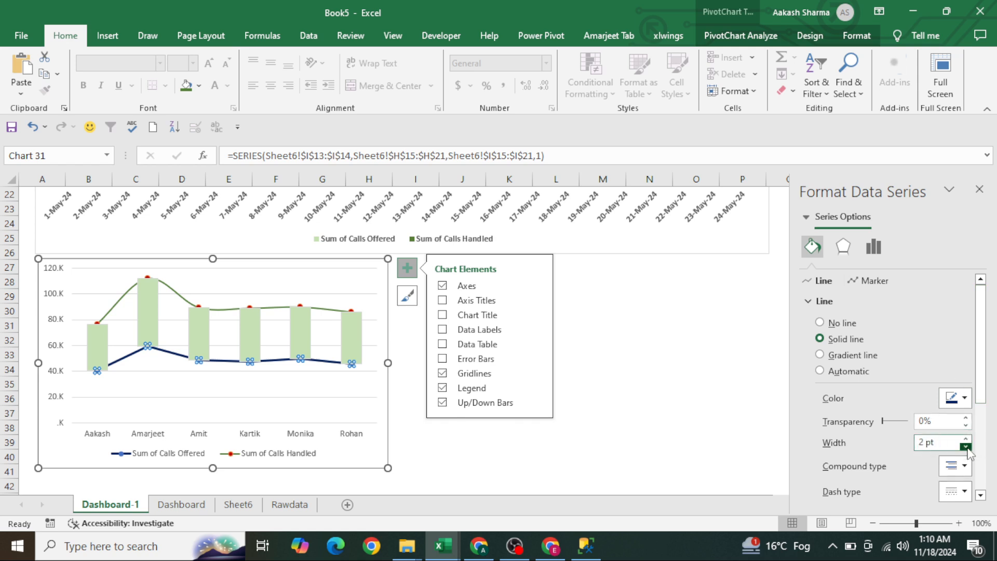
pyautogui.click(966, 447)
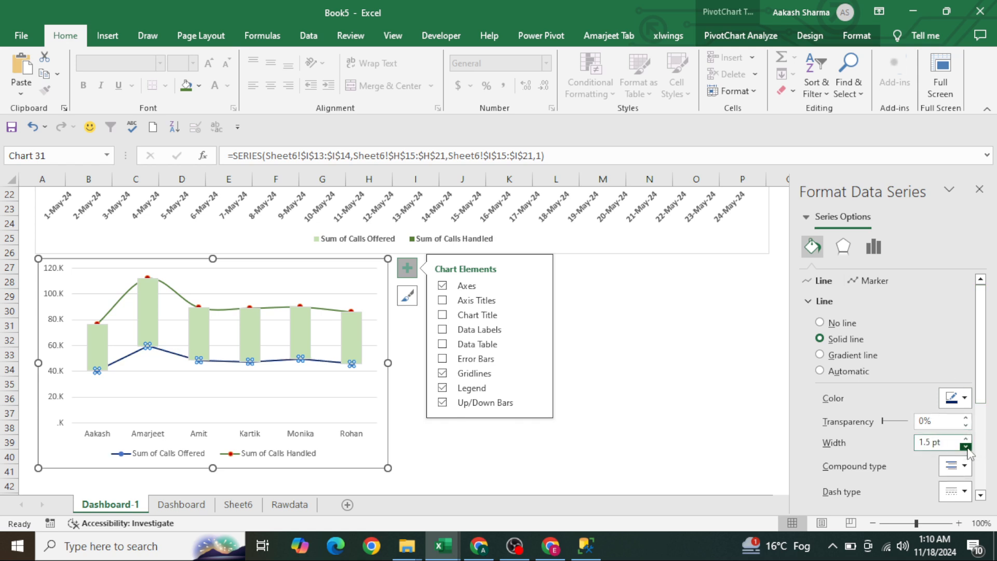
# Set the Calls Offered markers to size 6 with a solid dark red fill
pyautogui.click(872, 281)
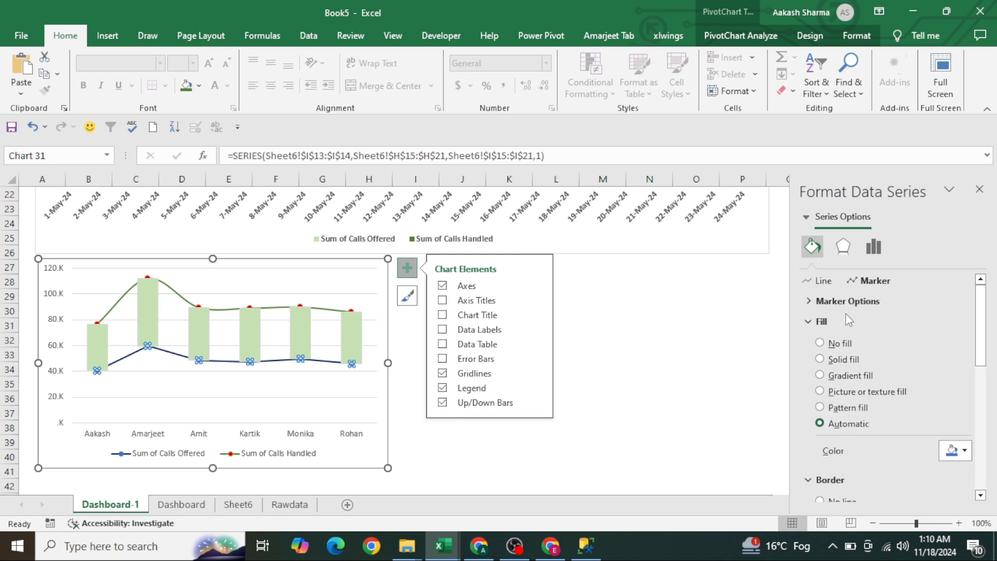
pyautogui.click(808, 302)
pyautogui.click(897, 391)
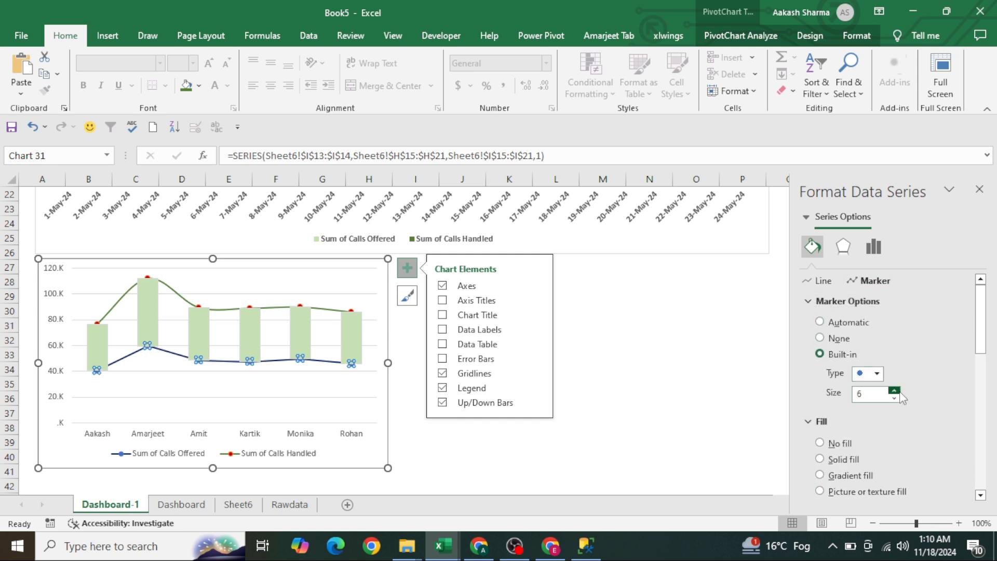
pyautogui.scroll(-1, 875, 437)
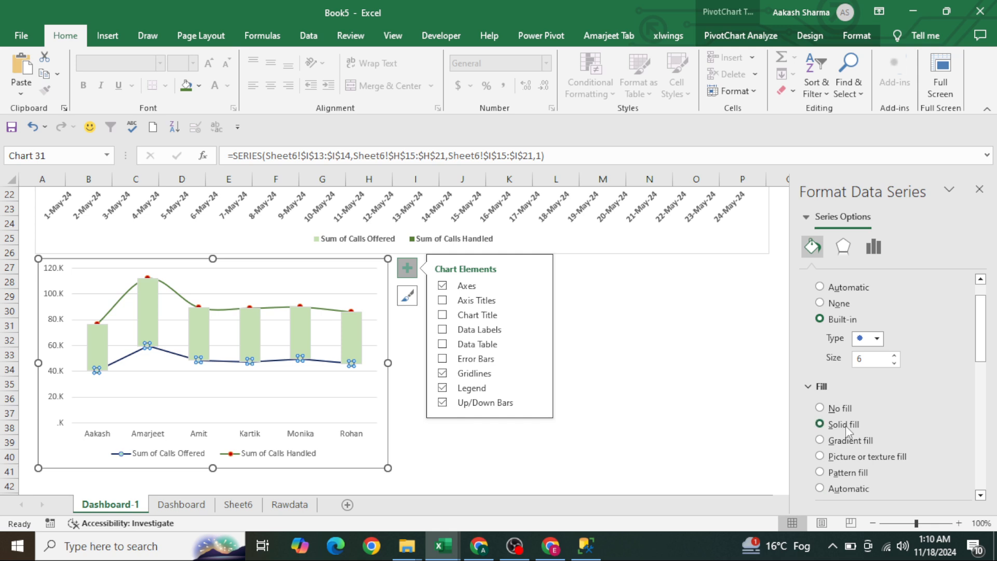
pyautogui.scroll(-4, 898, 409)
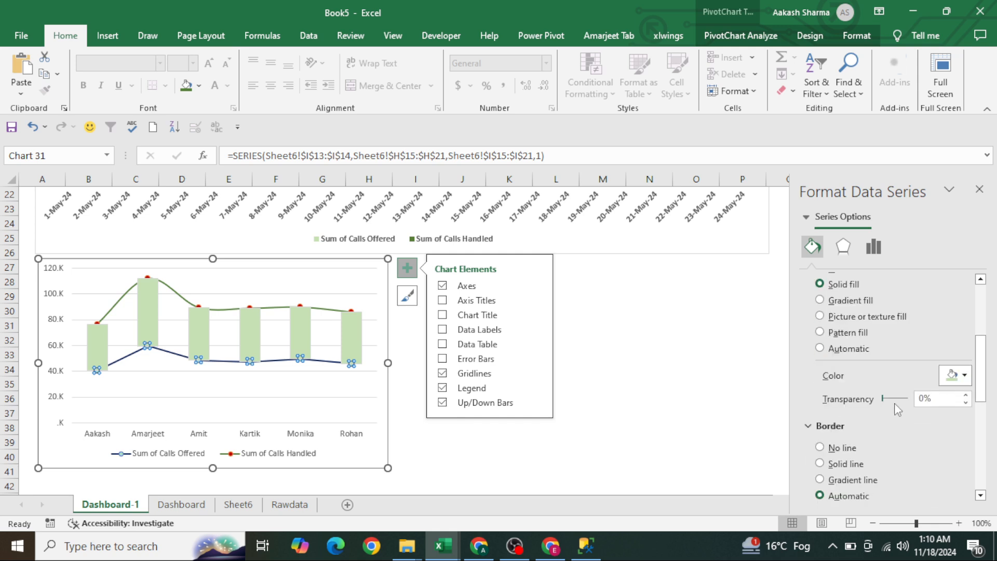
pyautogui.click(956, 375)
pyautogui.click(875, 335)
# Delete the vertical axis and the gridlines from the manager-wise chart
pyautogui.click(53, 322)
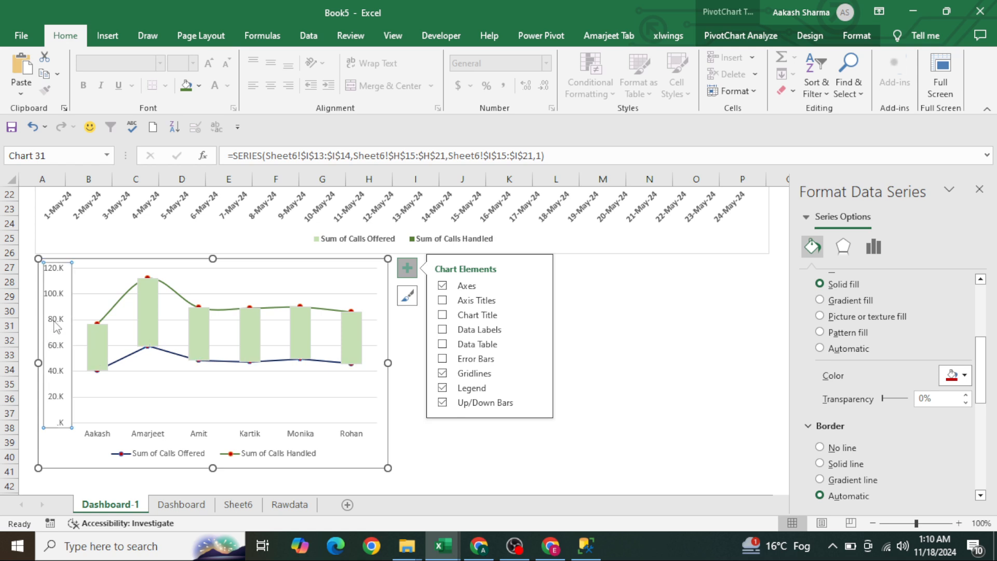
pyautogui.press('Delete')
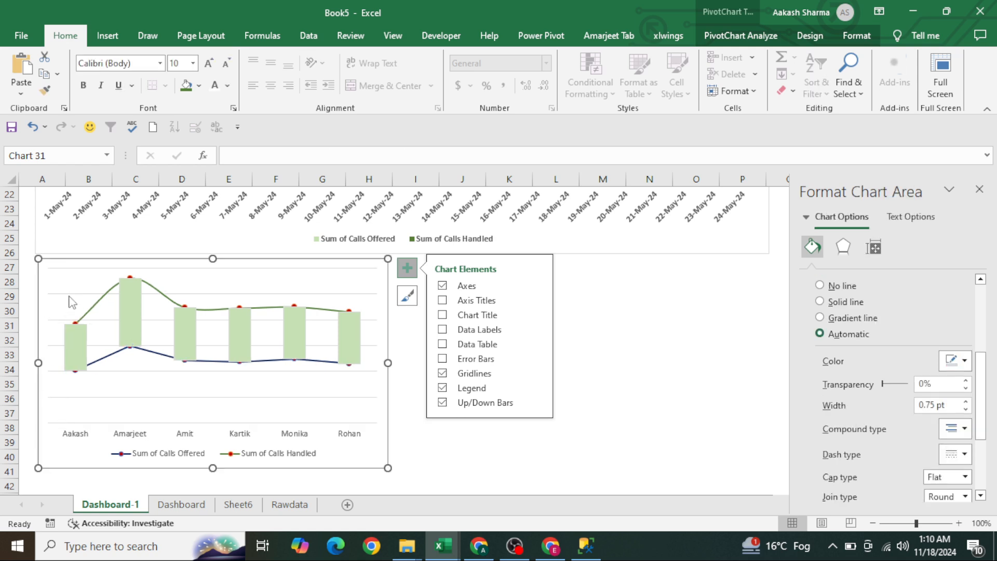
pyautogui.click(69, 295)
pyautogui.press('Delete')
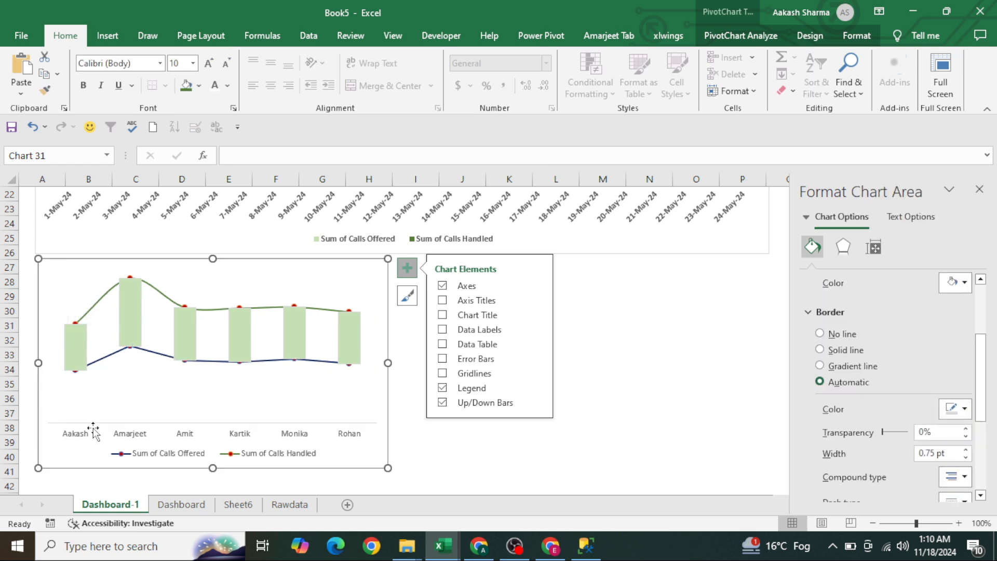
# Make the manager name labels on the chart's horizontal axis bold
pyautogui.click(75, 435)
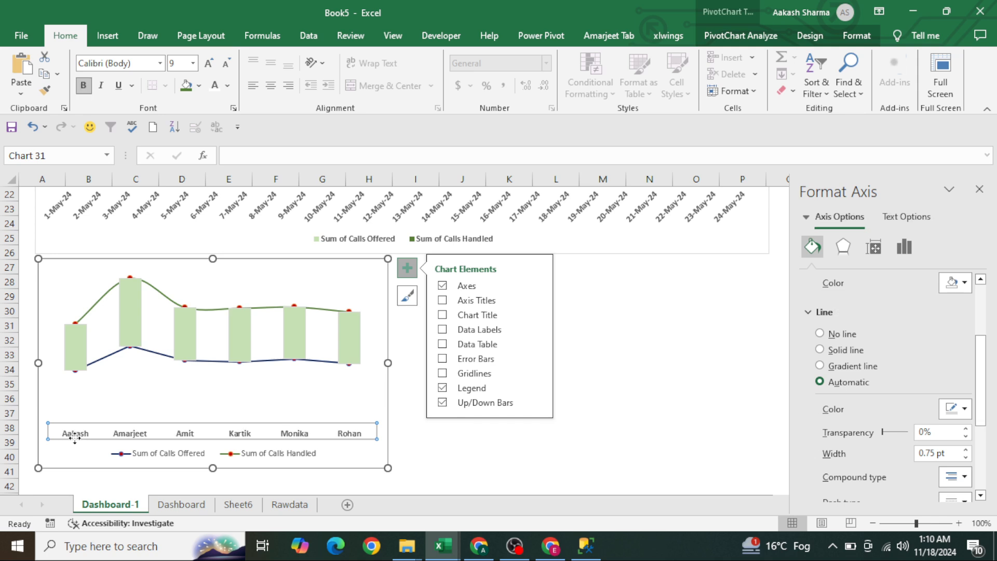
# Add data labels to both lines of the manager-wise chart and make those labels and the legend bold
pyautogui.click(133, 456)
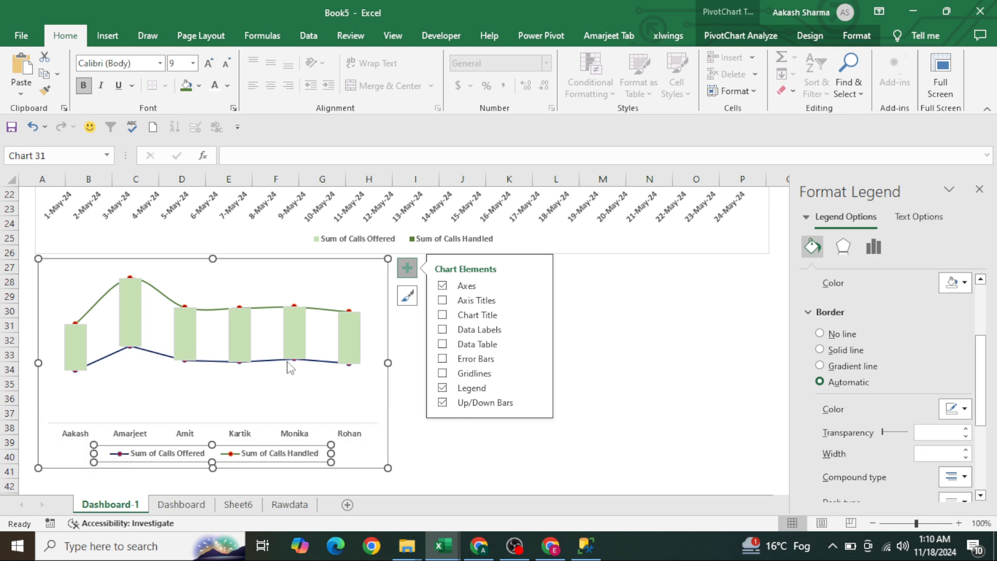
pyautogui.click(442, 329)
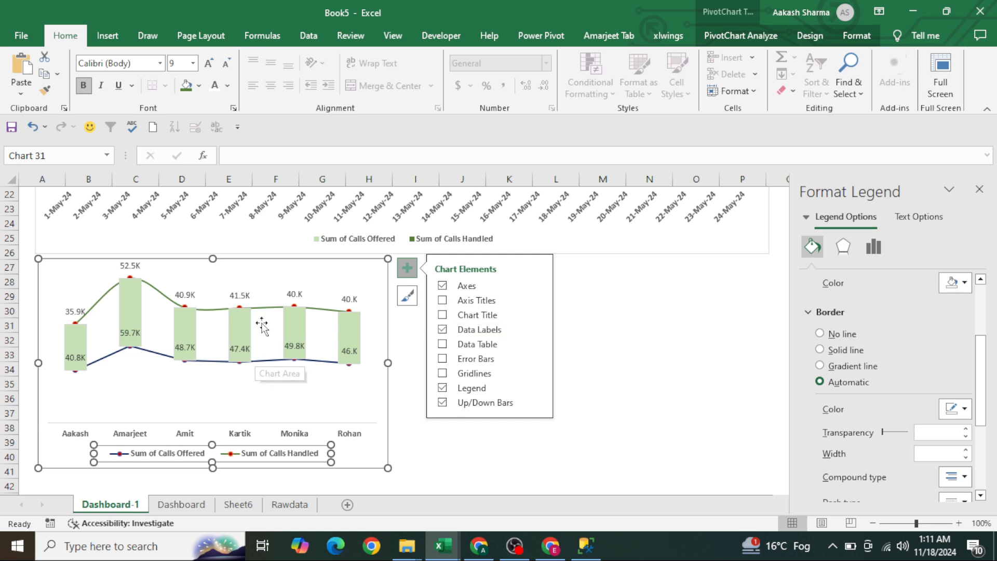
pyautogui.click(193, 300)
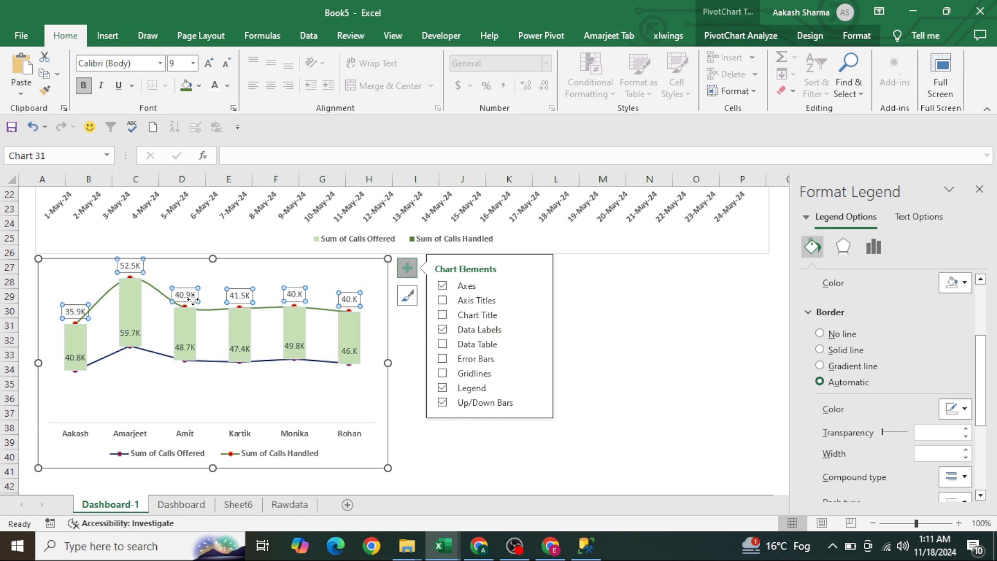
pyautogui.click(185, 350)
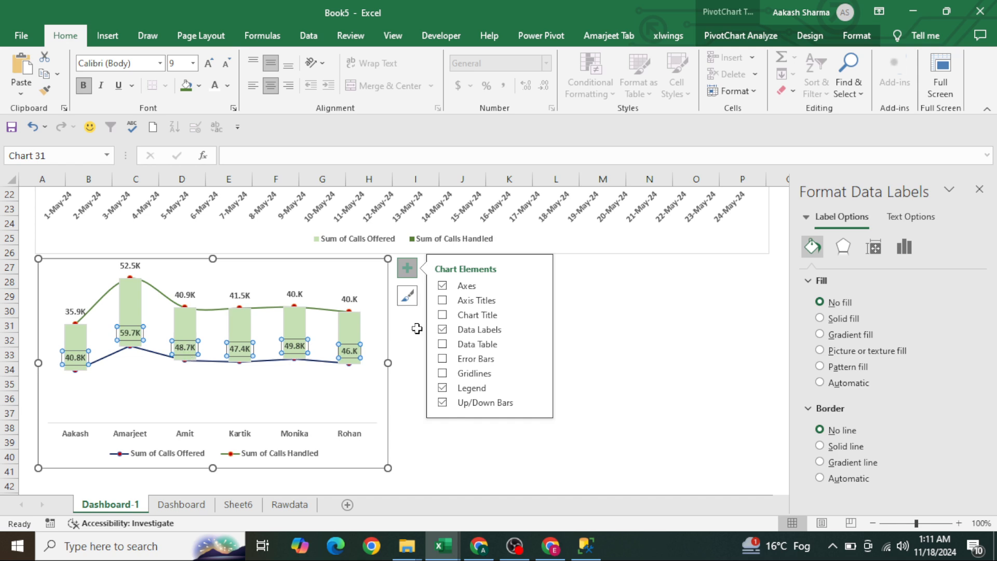
# Add a chart title to the manager-wise chart and clear its placeholder text
pyautogui.click(443, 315)
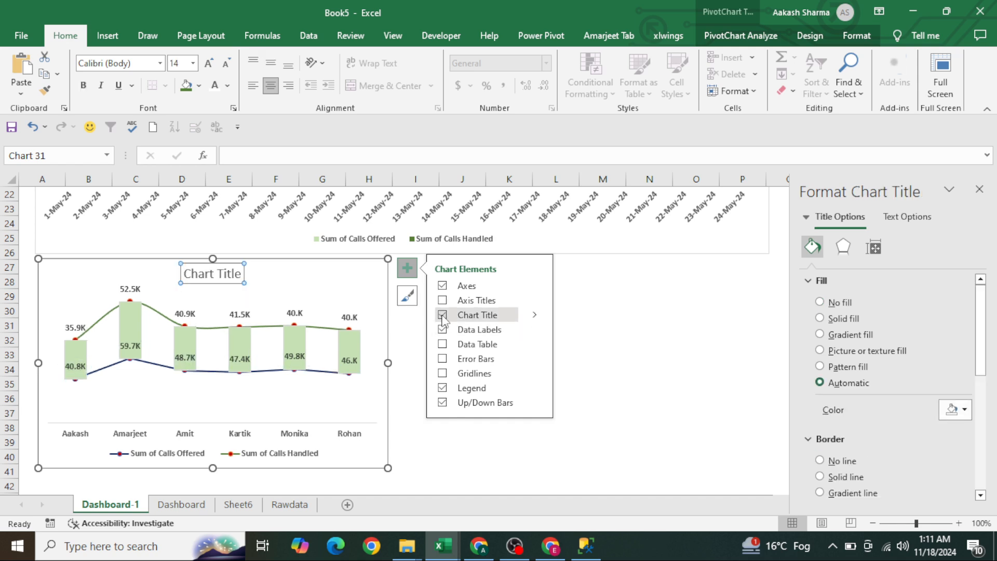
pyautogui.click(199, 276)
pyautogui.hotkey('ctrl', 'a')
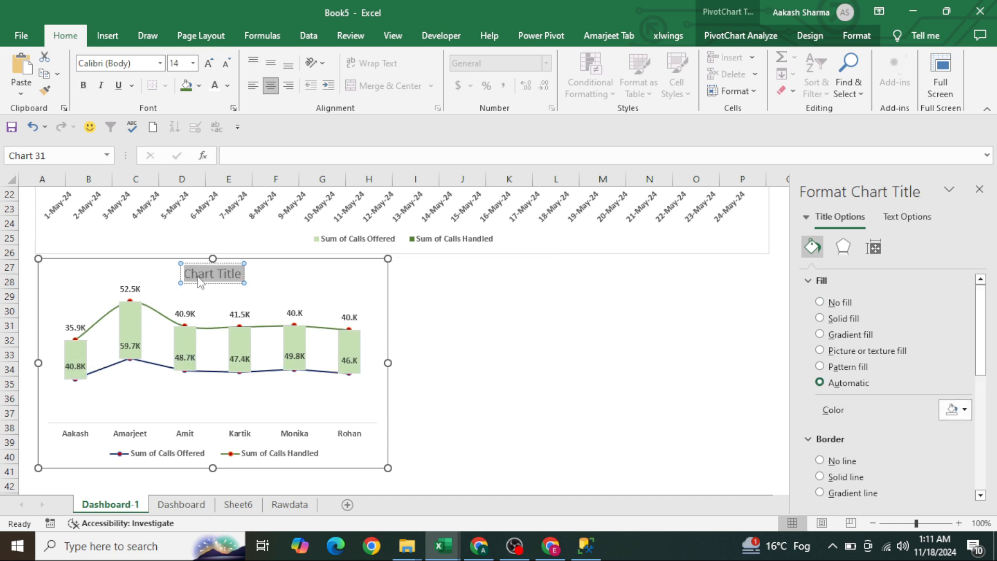
pyautogui.press('BackSpace')
pyautogui.write('At Man')
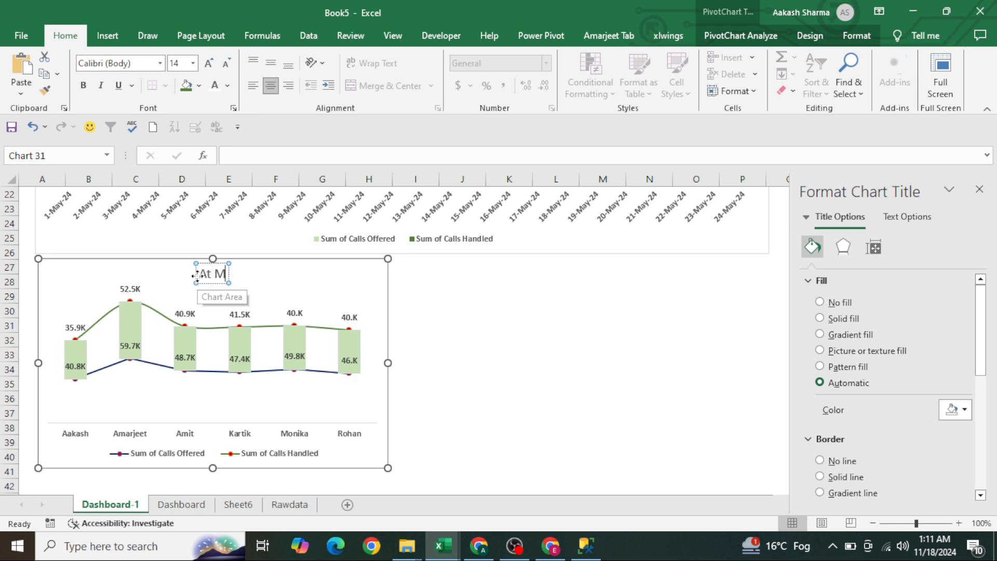
pyautogui.press('BackSpace')
pyautogui.press('BackSpace')
pyautogui.press('BackSpace')
pyautogui.press('BackSpace')
pyautogui.press('BackSpace')
pyautogui.press('BackSpace')
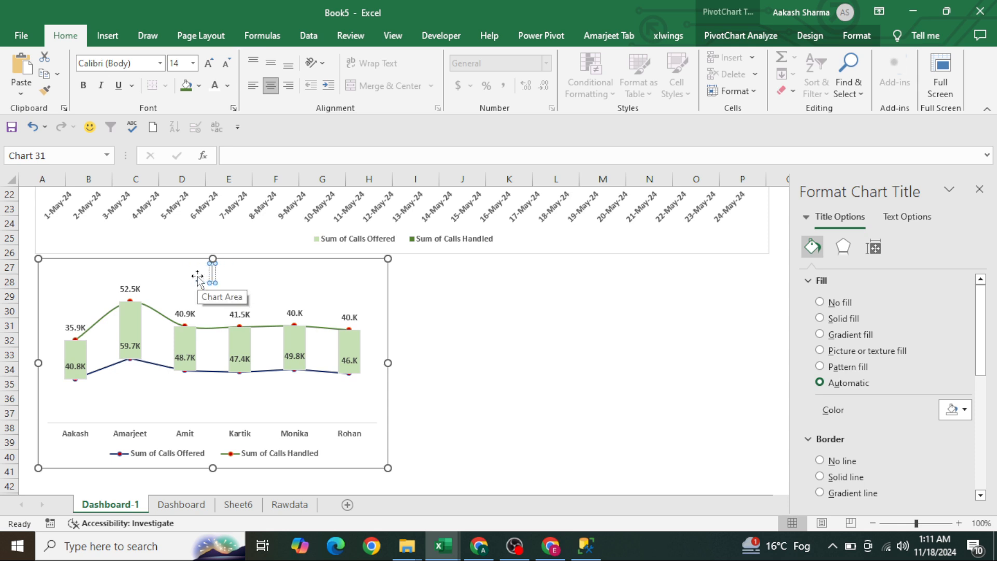
# Title the manager-wise chart "Allocation vs Handle at Manager Level" in bold at font size 11
pyautogui.write('Allocation')
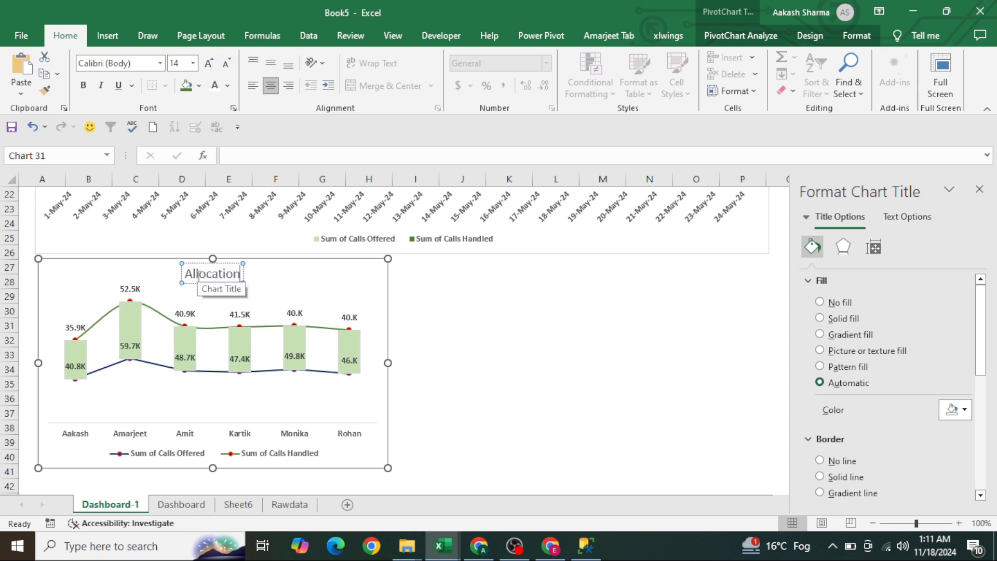
pyautogui.write(' vs Handle a')
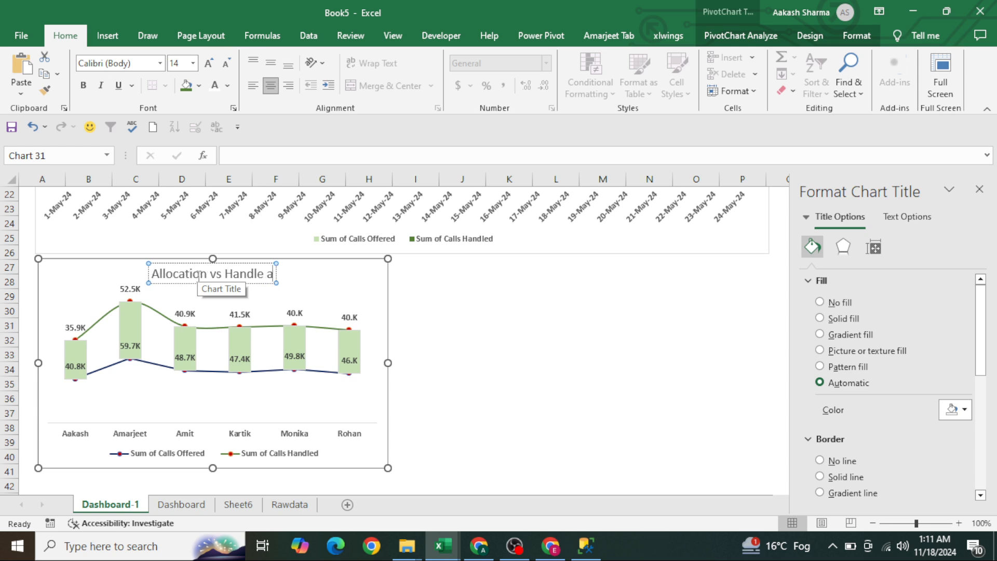
pyautogui.write('t Manager Level')
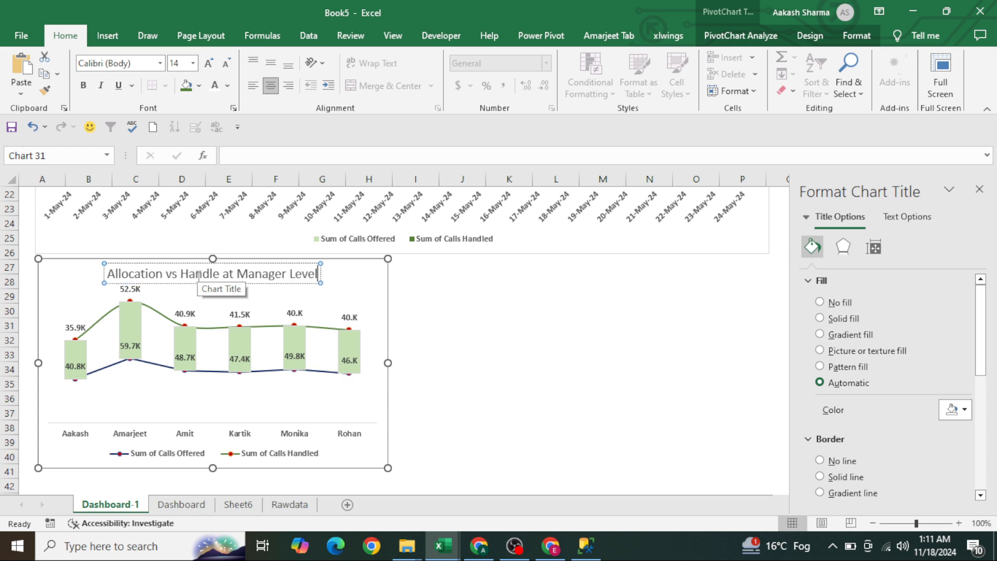
pyautogui.hotkey('ctrl', 'a')
pyautogui.hotkey('ctrl', 'b')
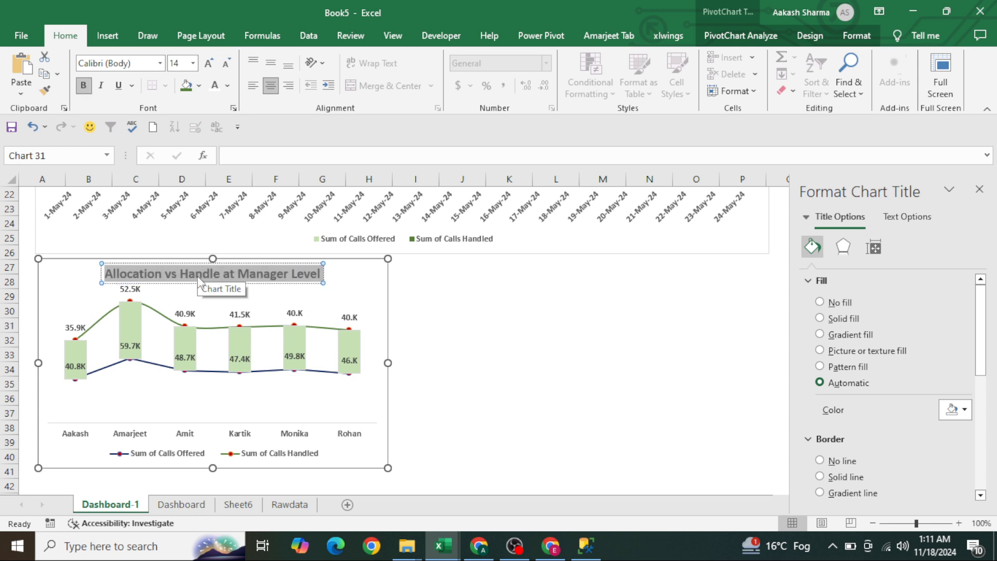
pyautogui.click(229, 64)
pyautogui.click(229, 64)
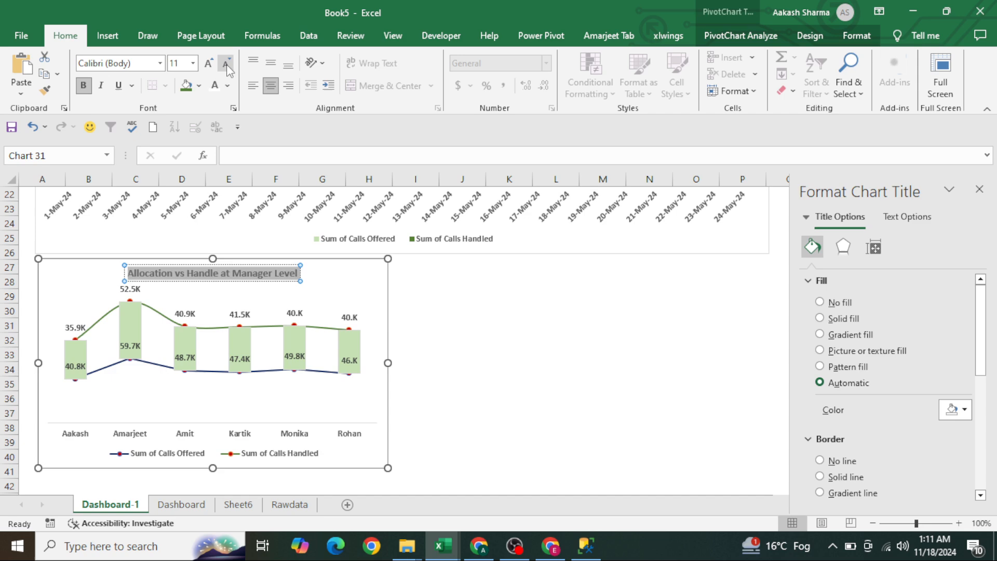
pyautogui.click(413, 343)
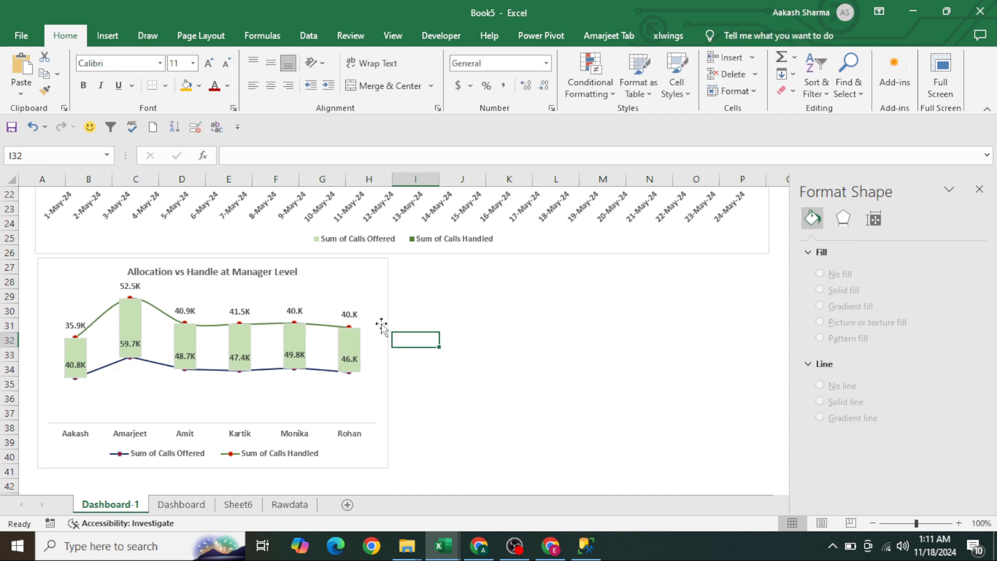
# Close the formatting pane and review the Dashboard-1 layout in full-screen view, including the new manager-level chart
pyautogui.click(979, 189)
pyautogui.press('Home')
pyautogui.hotkey('ctrl', 'Home')
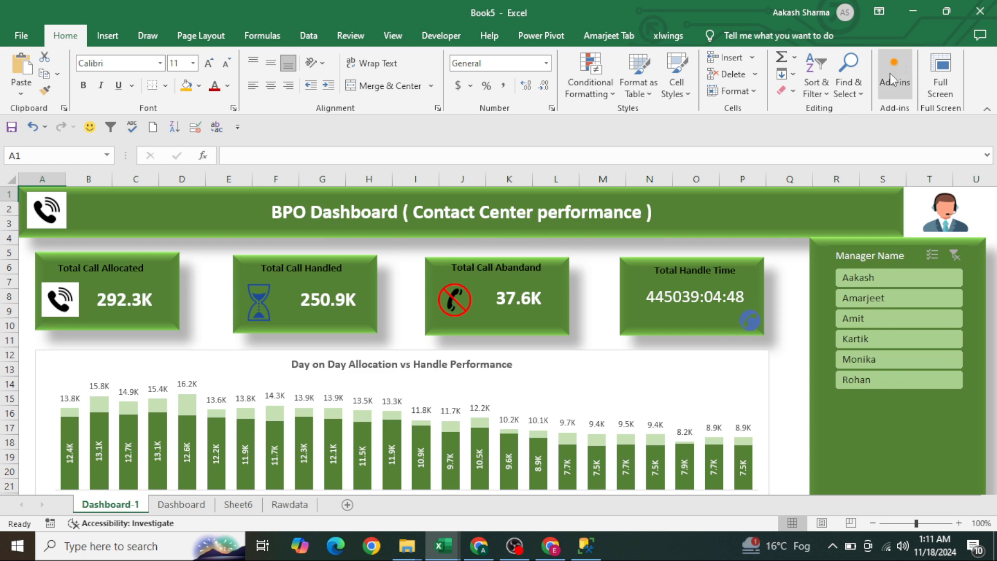
pyautogui.click(942, 78)
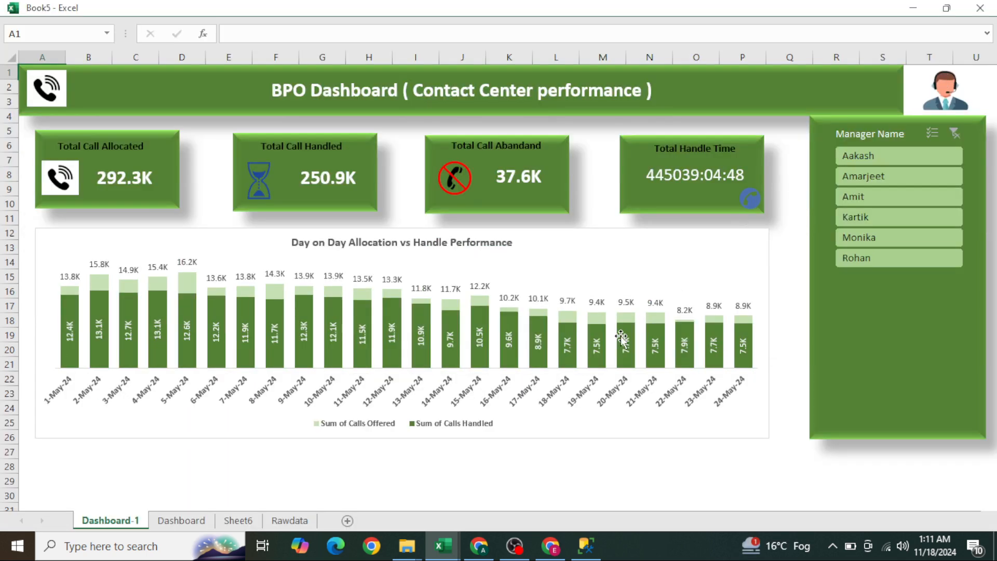
pyautogui.click(206, 479)
pyautogui.press('Down')
pyautogui.press('Down')
pyautogui.press('Down')
pyautogui.press('Down')
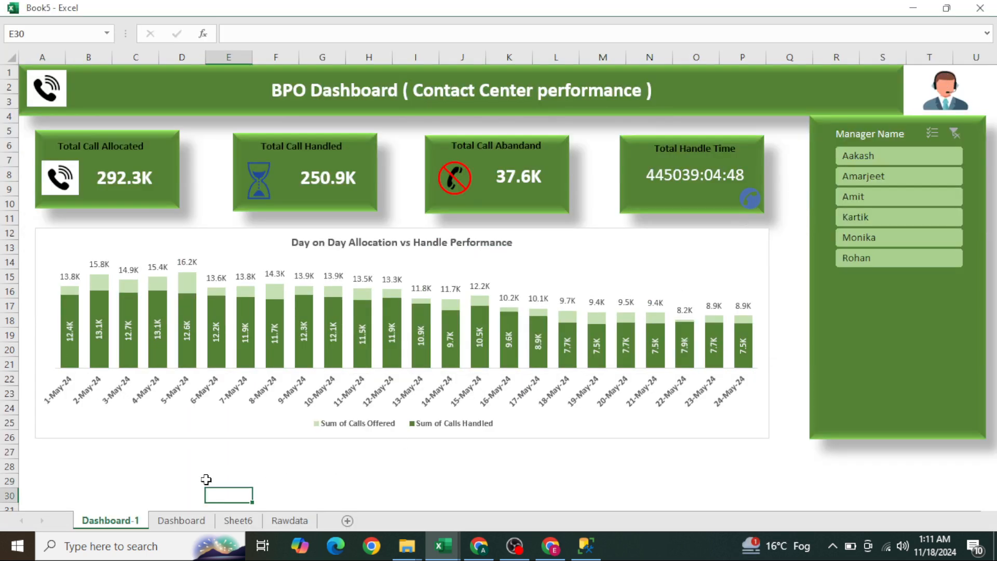
pyautogui.click(507, 439)
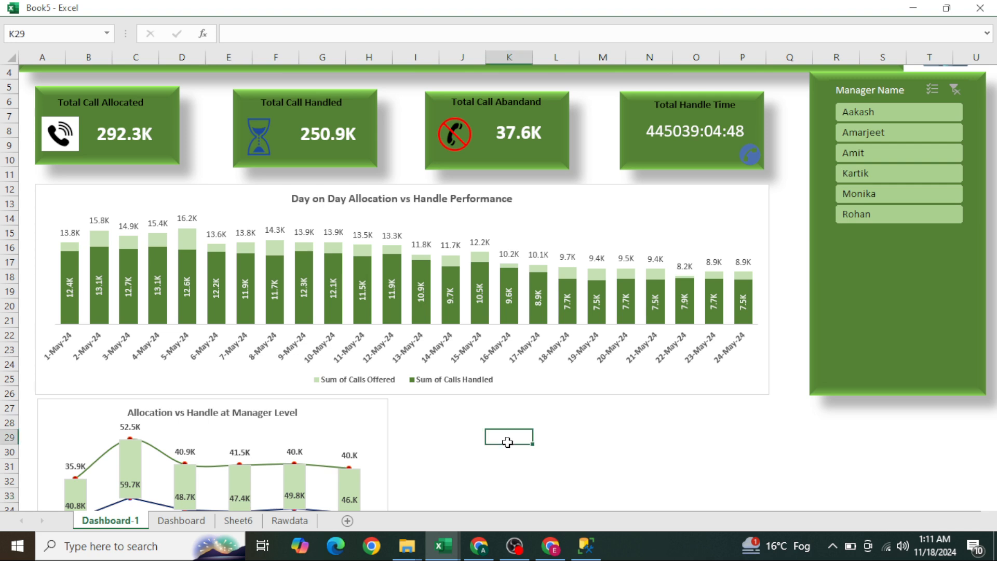
pyautogui.hotkey('ctrl', 'Up')
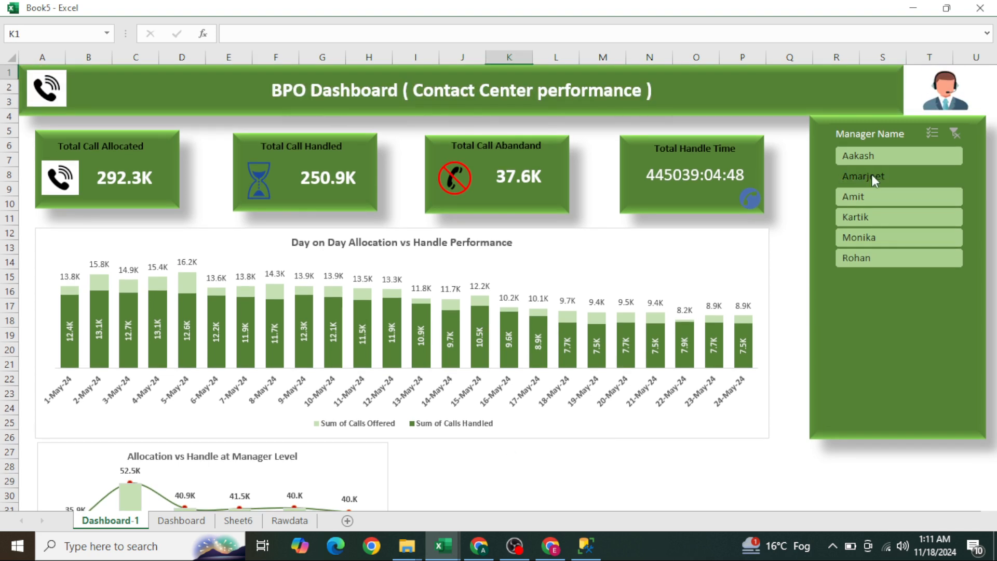
# Test the Manager Name slicer with the first manager and with the third and fifth managers together, and clear the filter
pyautogui.click(902, 155)
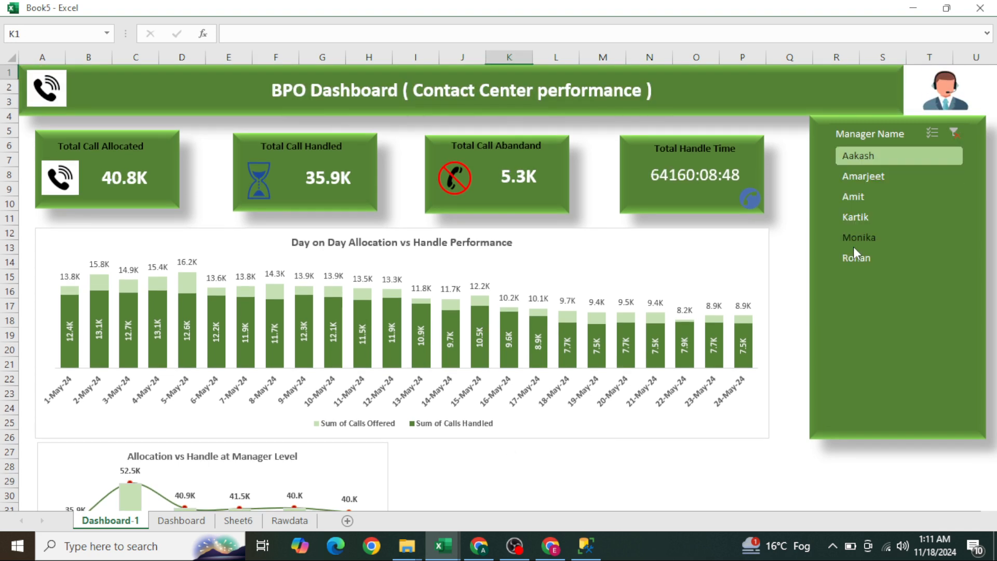
pyautogui.click(907, 200)
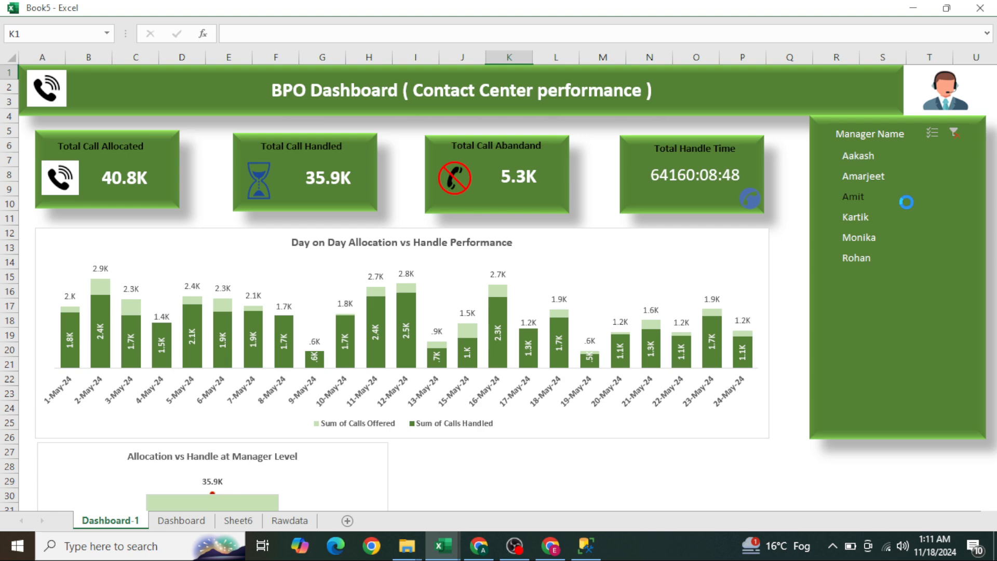
pyautogui.keyDown('ctrl'); pyautogui.click(868, 236); pyautogui.keyUp('ctrl')
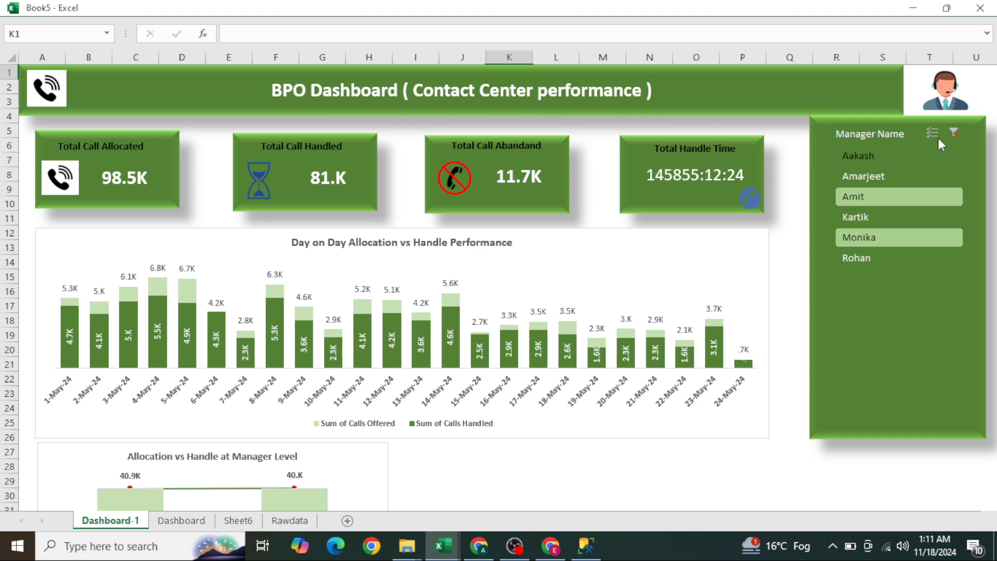
pyautogui.click(951, 130)
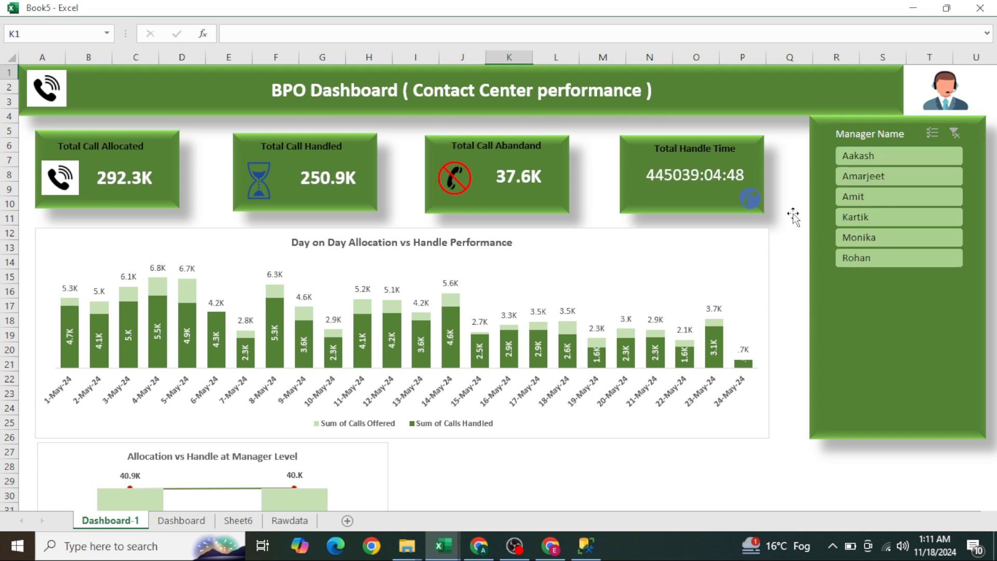
pyautogui.click(793, 213)
pyautogui.press('Home')
pyautogui.hotkey('ctrl', 'Home')
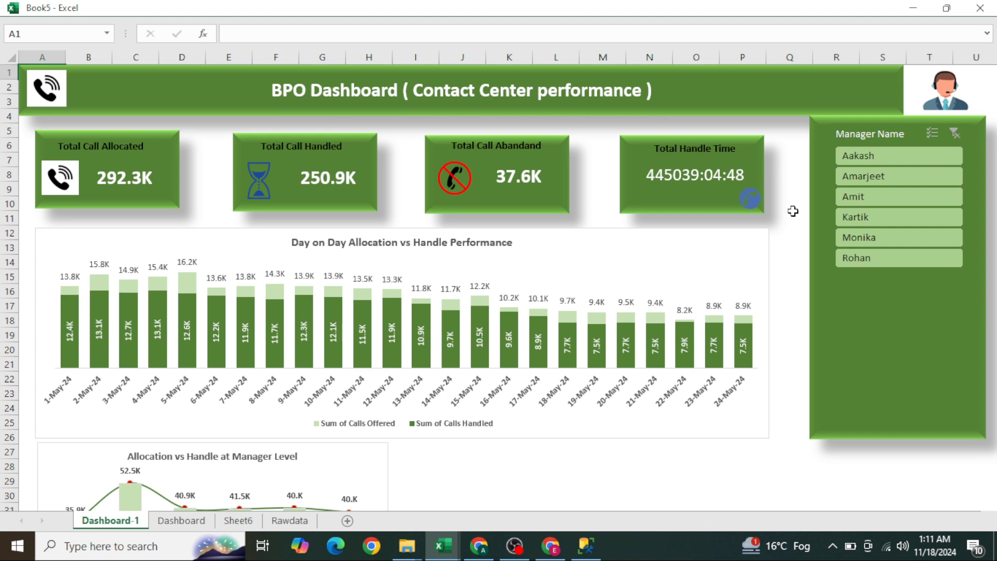
# Copy the manager-wise pivot table in H13:J21 on Sheet6 and paste it at cell L13
pyautogui.hotkey('ctrl', 'pagedown')
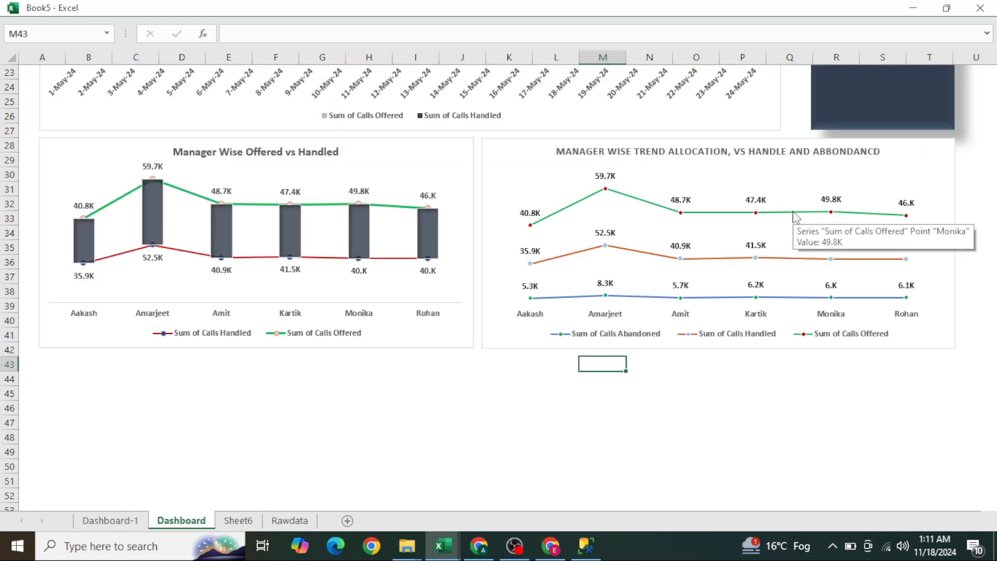
pyautogui.scroll(7, 793, 212)
pyautogui.hotkey('ctrl', 'pagedown')
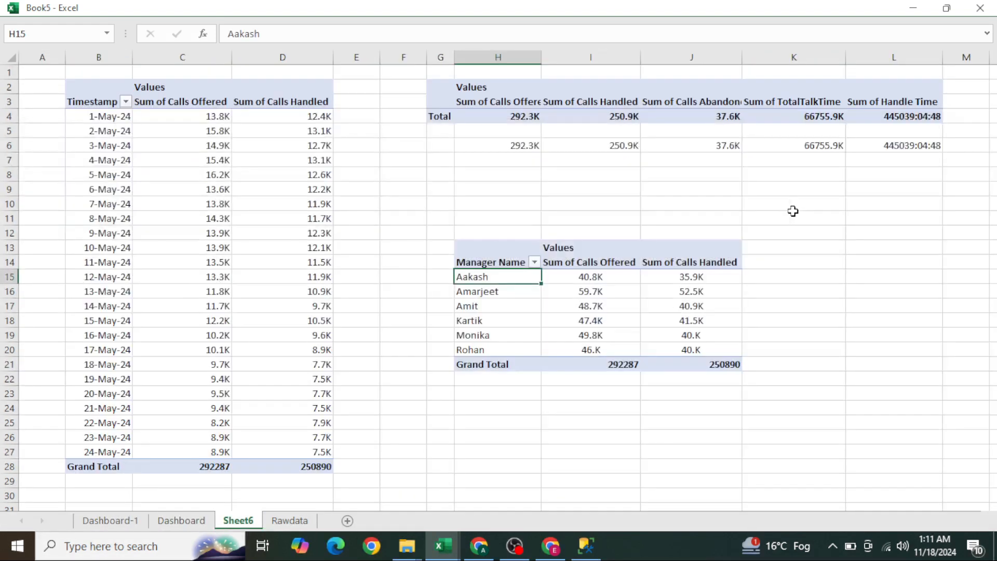
pyautogui.press('Up')
pyautogui.press('Up')
pyautogui.hotkey('shift', 'Down')
pyautogui.hotkey('shift', 'Down')
pyautogui.hotkey('shift', 'Down')
pyautogui.hotkey('shift', 'Down')
pyautogui.hotkey('shift', 'Down')
pyautogui.hotkey('shift', 'Down')
pyautogui.hotkey('shift', 'Down')
pyautogui.hotkey('shift', 'Down')
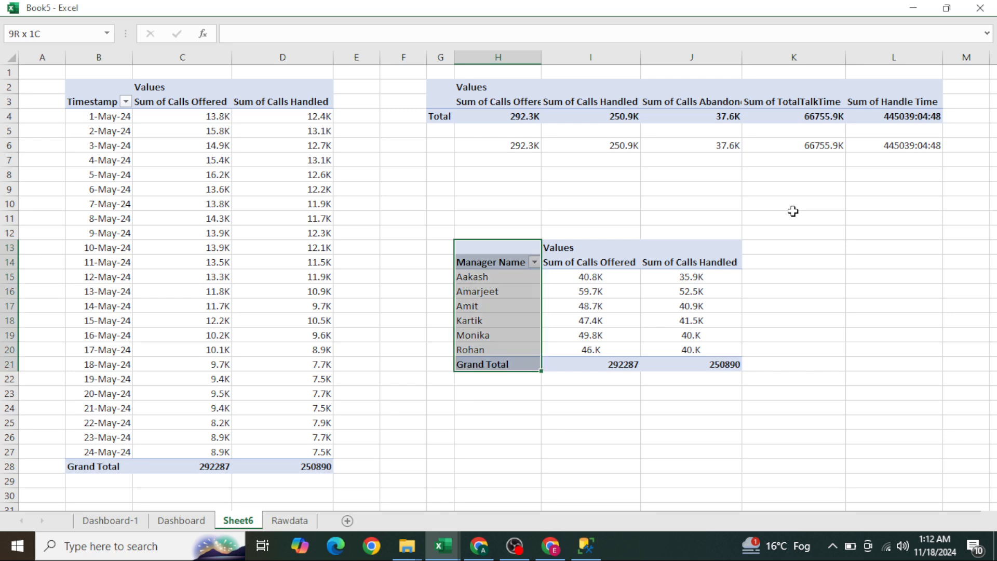
pyautogui.hotkey('shift', 'Right')
pyautogui.hotkey('shift', 'Right')
pyautogui.hotkey('ctrl', 'c')
pyautogui.press('Right')
pyautogui.press('Right')
pyautogui.press('Right')
pyautogui.press('Right')
pyautogui.hotkey('ctrl', 'v')
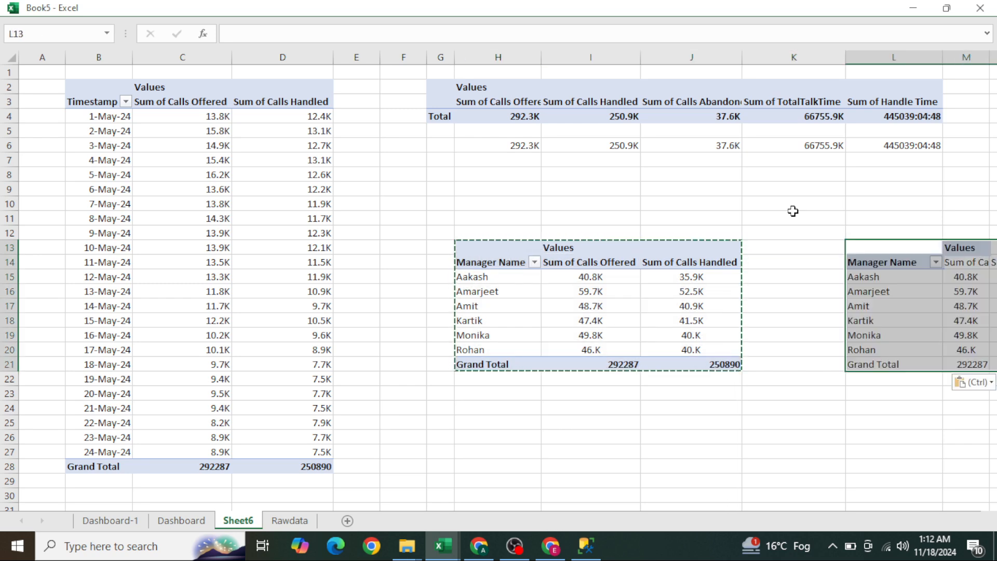
# Show the field list of the copied pivot table and add Calls Abandoned to its values
pyautogui.press('Right')
pyautogui.press('Right')
pyautogui.press('Right')
pyautogui.press('Right')
pyautogui.press('Right')
pyautogui.press('Right')
pyautogui.press('Right')
pyautogui.press('Right')
pyautogui.press('Down')
pyautogui.press('Down')
pyautogui.press('Left')
pyautogui.press('Left')
pyautogui.press('Left')
pyautogui.press('Left')
pyautogui.press('Left')
pyautogui.press('Left')
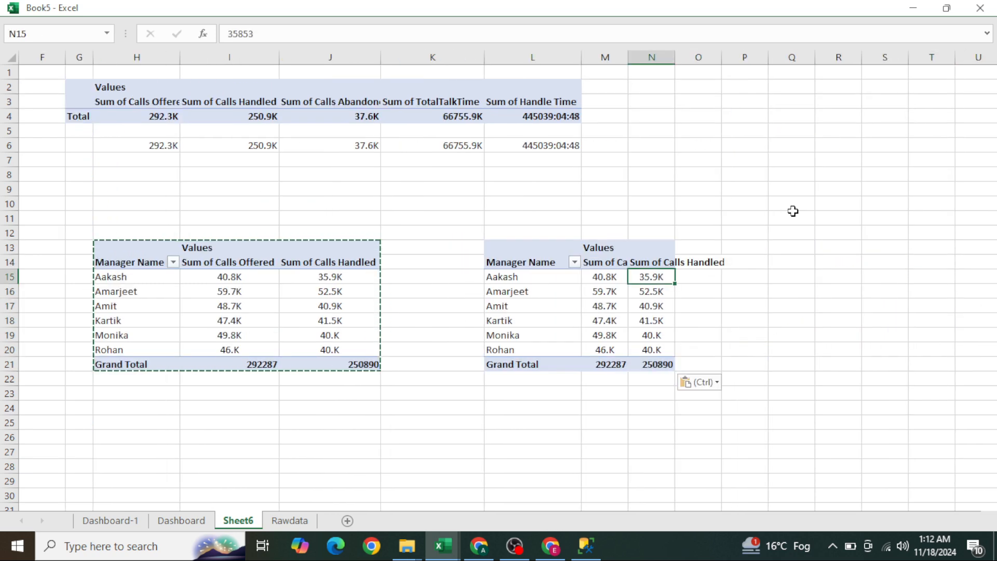
pyautogui.rightClick(597, 349)
pyautogui.click(644, 338)
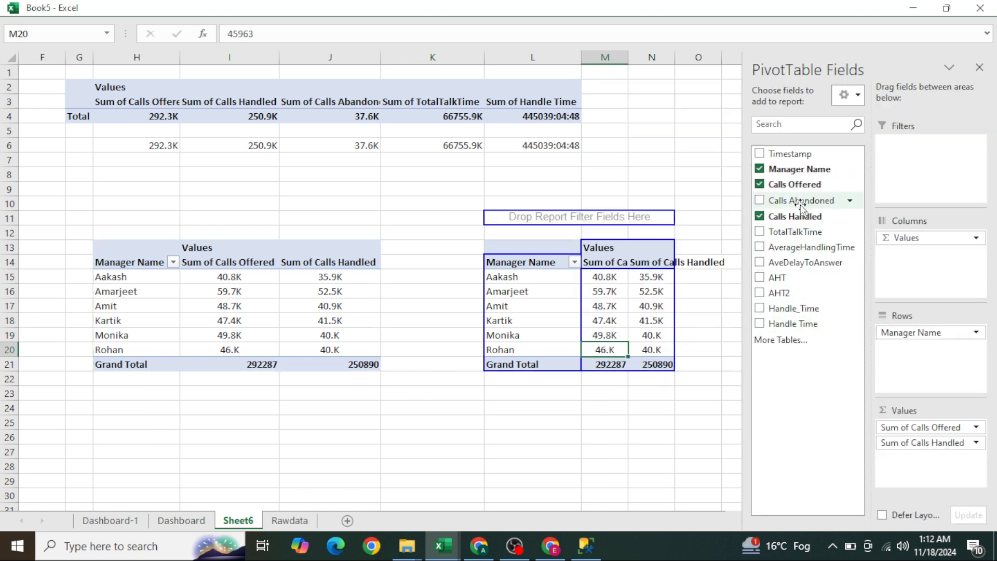
pyautogui.moveTo(801, 201); pyautogui.dragTo(934, 459)
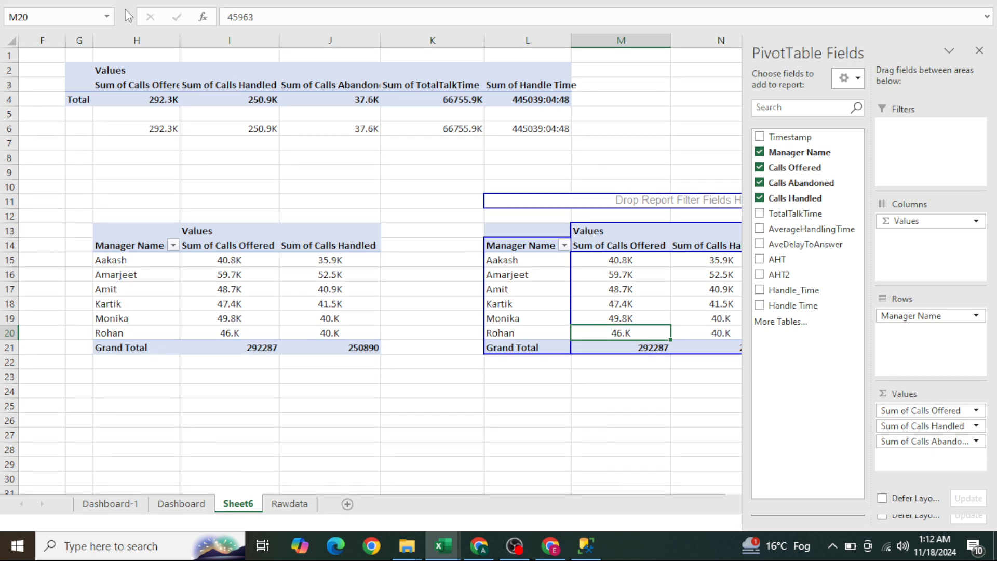
# Leave full-screen view and insert a line chart with markers based on the copied pivot table
pyautogui.hotkey('ctrl', 'shift', 'F1')
pyautogui.click(108, 35)
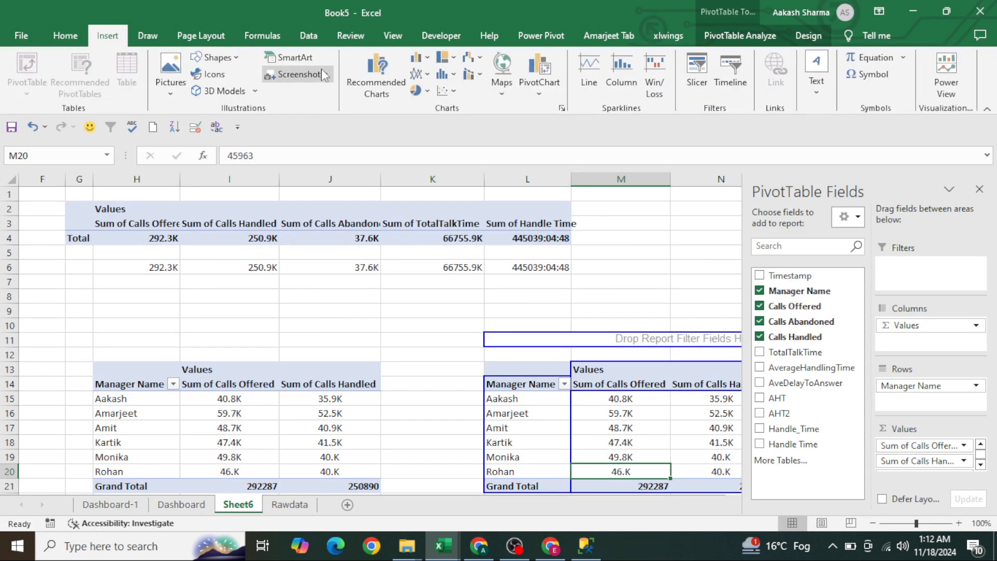
pyautogui.click(427, 59)
pyautogui.click(425, 68)
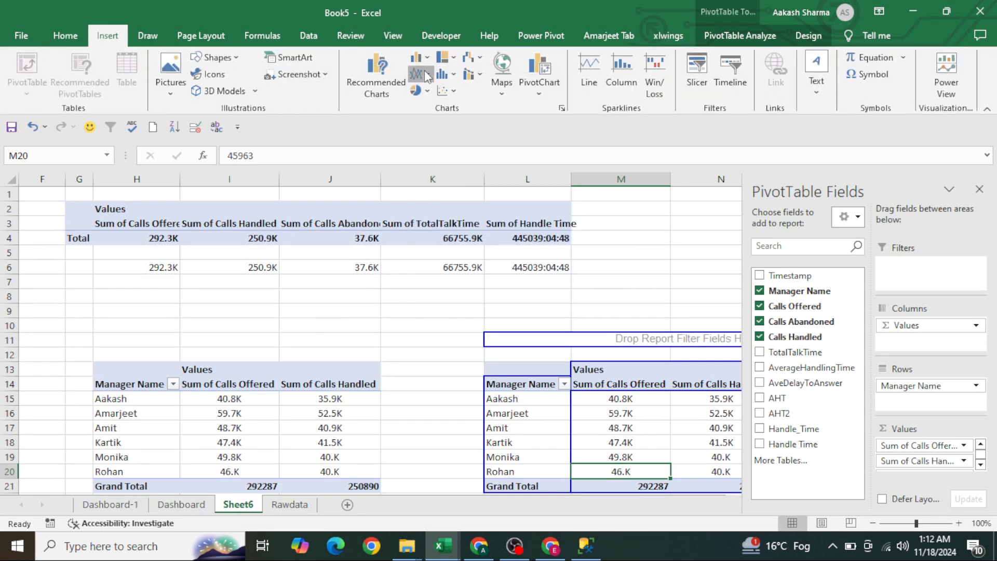
pyautogui.click(424, 74)
pyautogui.click(551, 129)
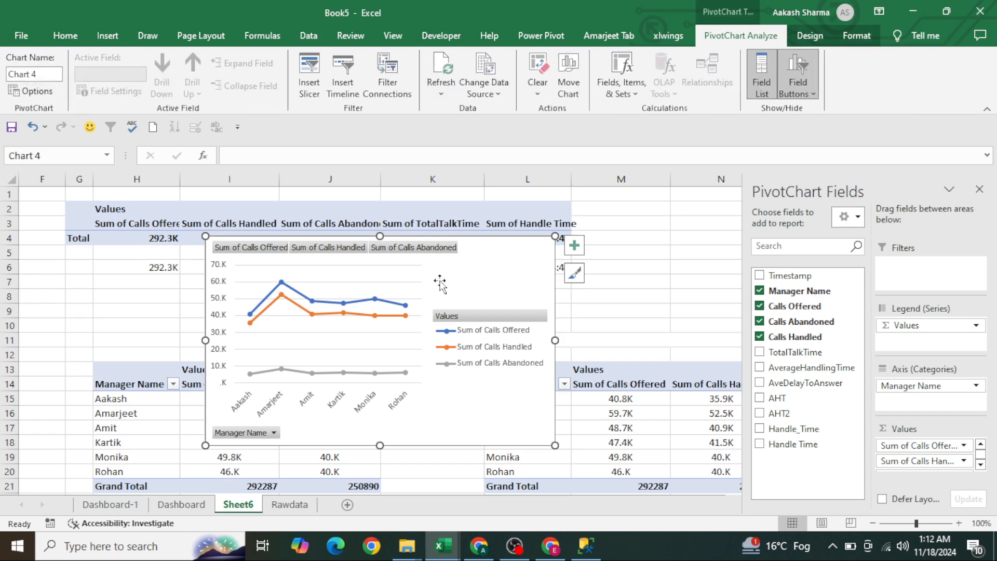
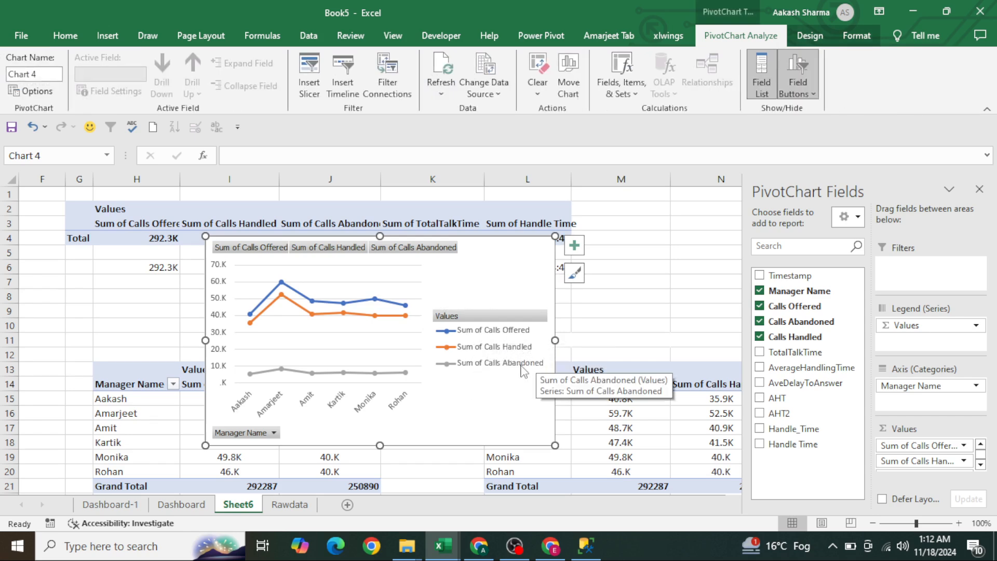
# Paste the new line chart onto the Dashboard-1 sheet beside the Allocation vs Handle at Manager Level chart and close its field list
pyautogui.hotkey('ctrl', 'pageup')
pyautogui.hotkey('ctrl', 'pageup')
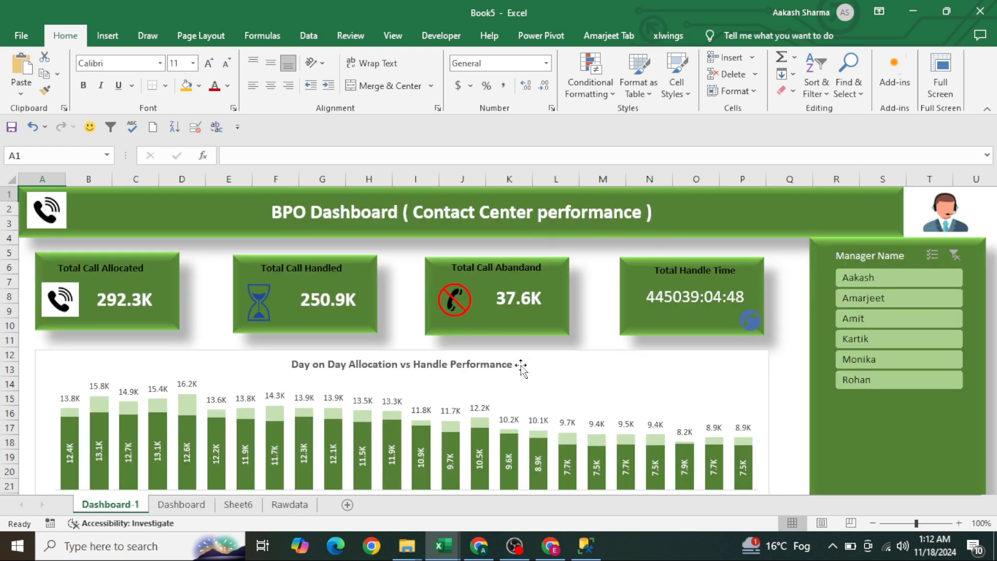
pyautogui.scroll(-7, 491, 434)
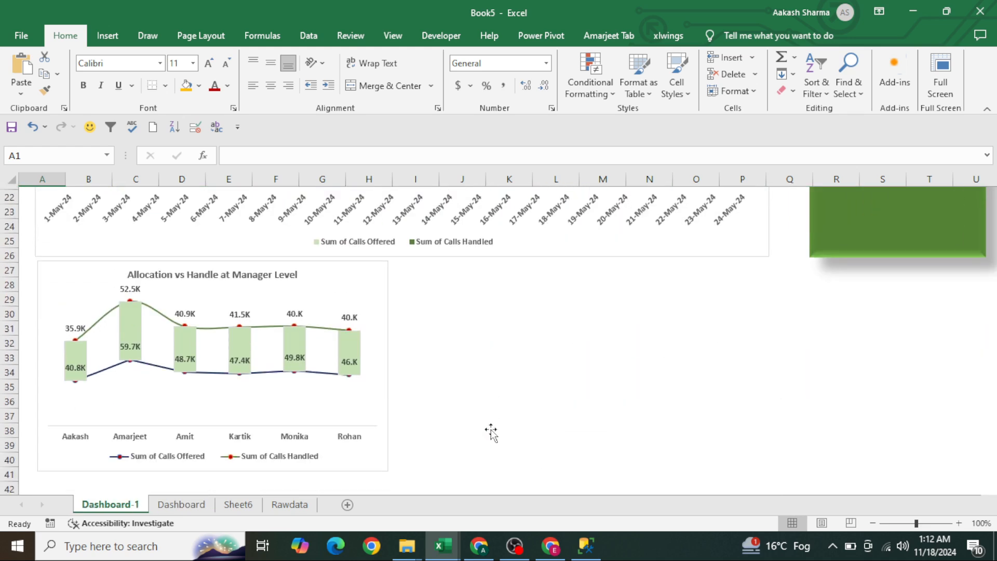
pyautogui.click(480, 305)
pyautogui.hotkey('ctrl', 'v')
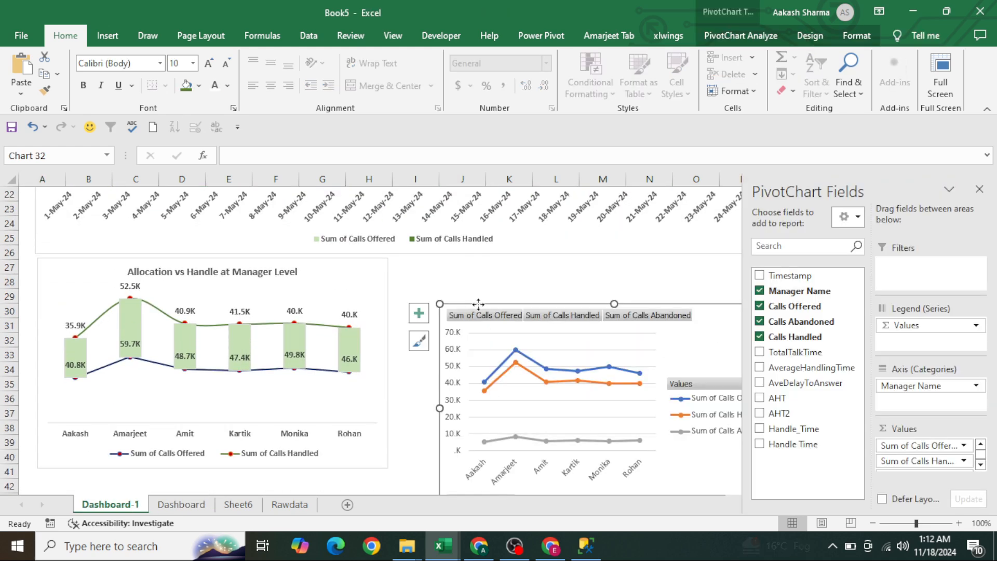
pyautogui.moveTo(479, 306); pyautogui.dragTo(430, 258)
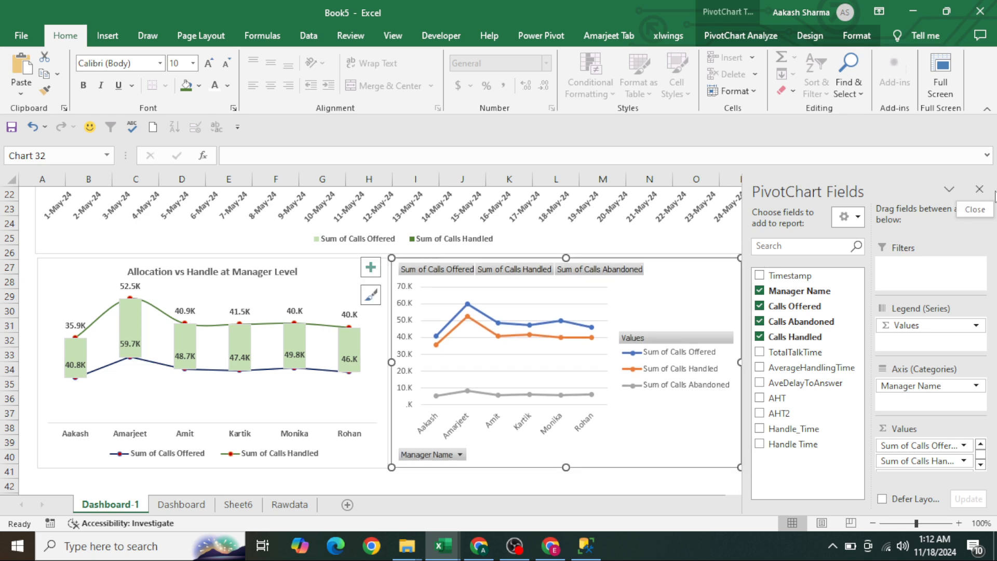
pyautogui.click(979, 189)
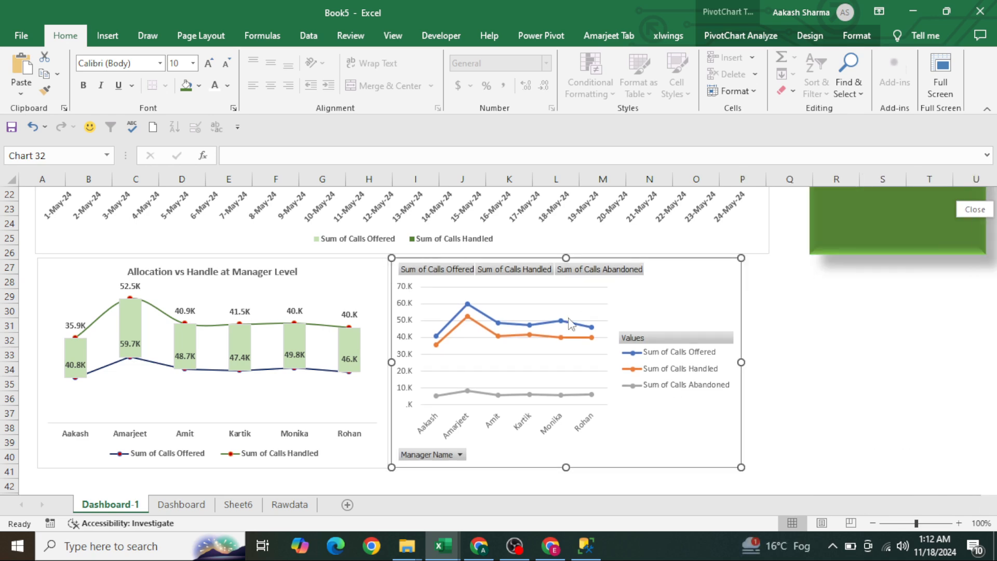
# Hide all field buttons on the pasted chart and set its legend position to Bottom
pyautogui.rightClick(450, 269)
pyautogui.click(535, 432)
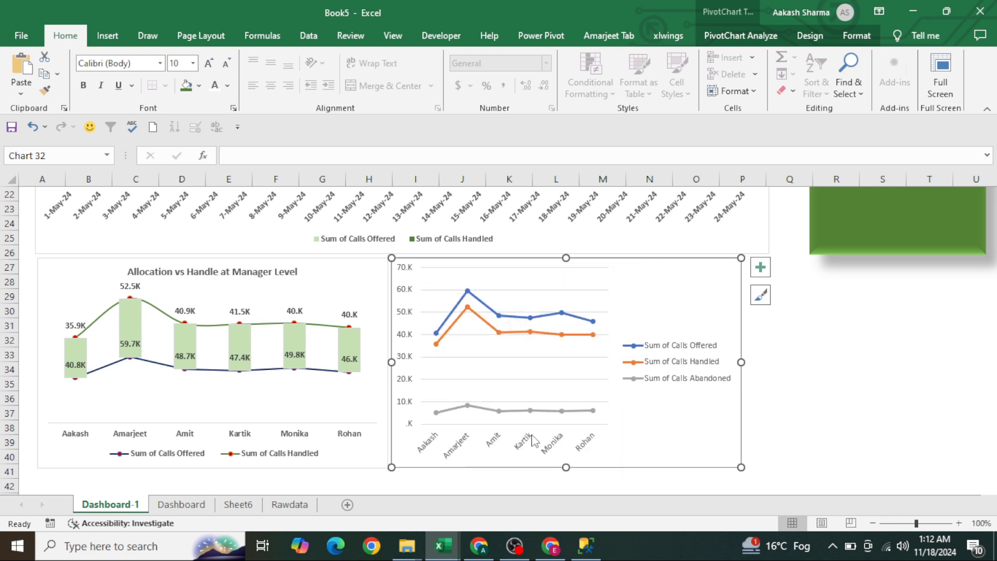
pyautogui.click(760, 267)
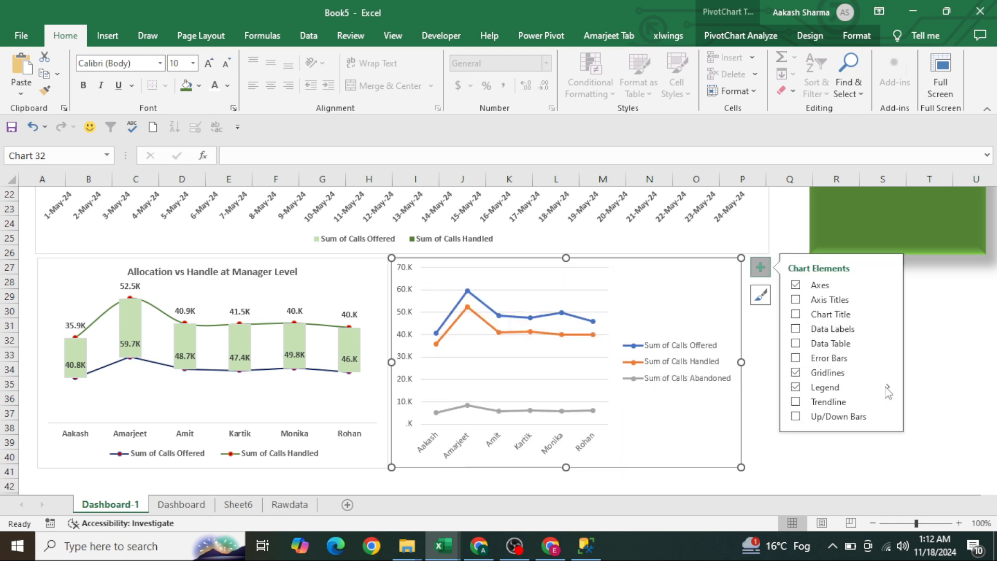
pyautogui.moveTo(888, 390)
pyautogui.click(945, 446)
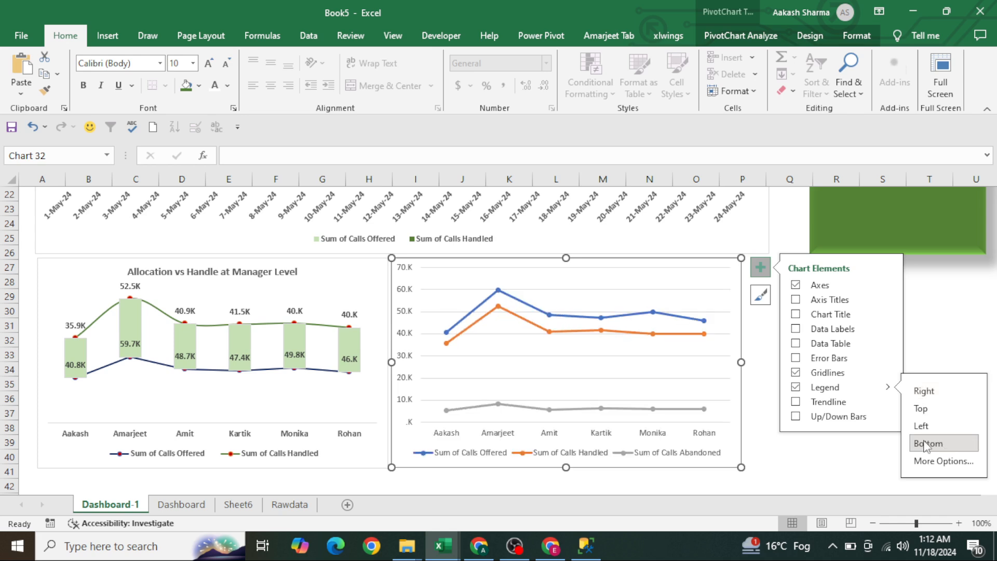
# Remove the gridlines and the vertical axis from the pasted chart
pyautogui.press('Delete')
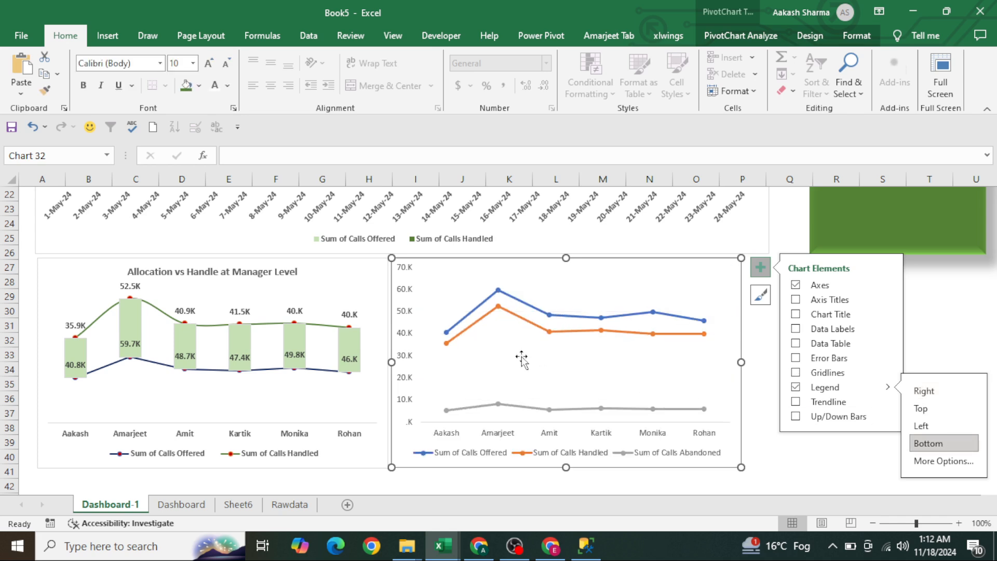
pyautogui.click(408, 340)
pyautogui.press('Delete')
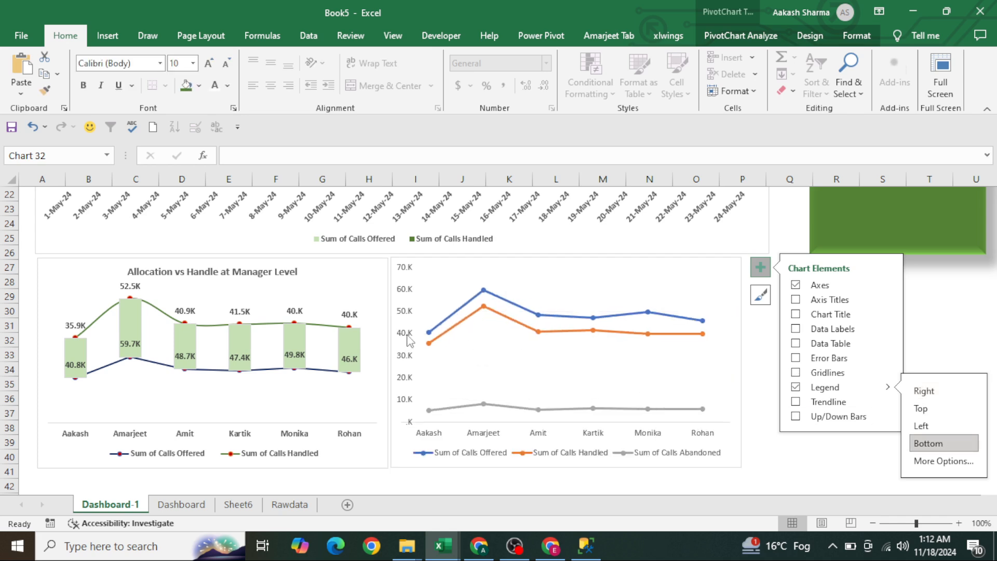
# Show the line formatting options of the new chart's Calls Offered series and make it a smoothed line
pyautogui.rightClick(563, 316)
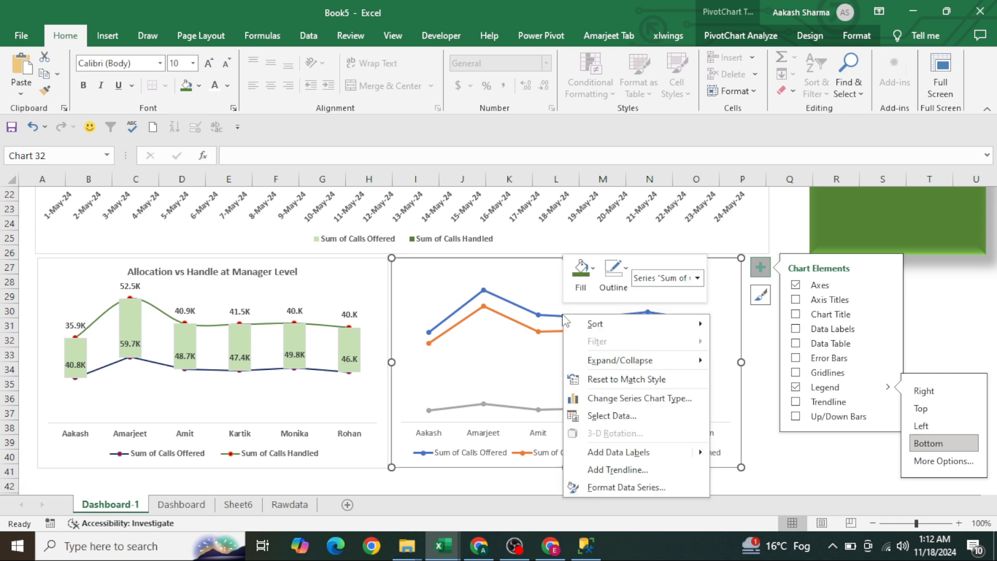
pyautogui.click(625, 488)
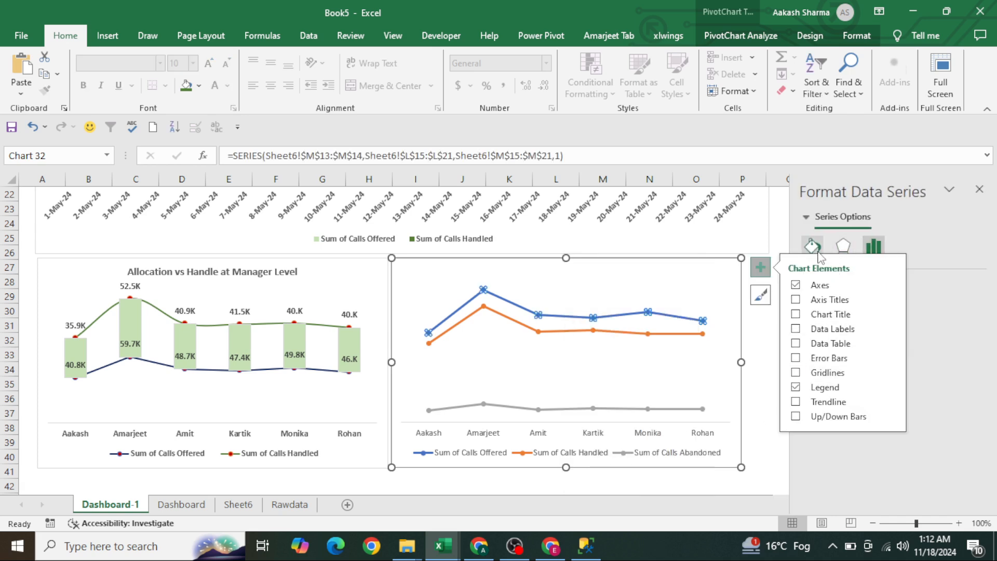
pyautogui.click(813, 247)
pyautogui.click(731, 310)
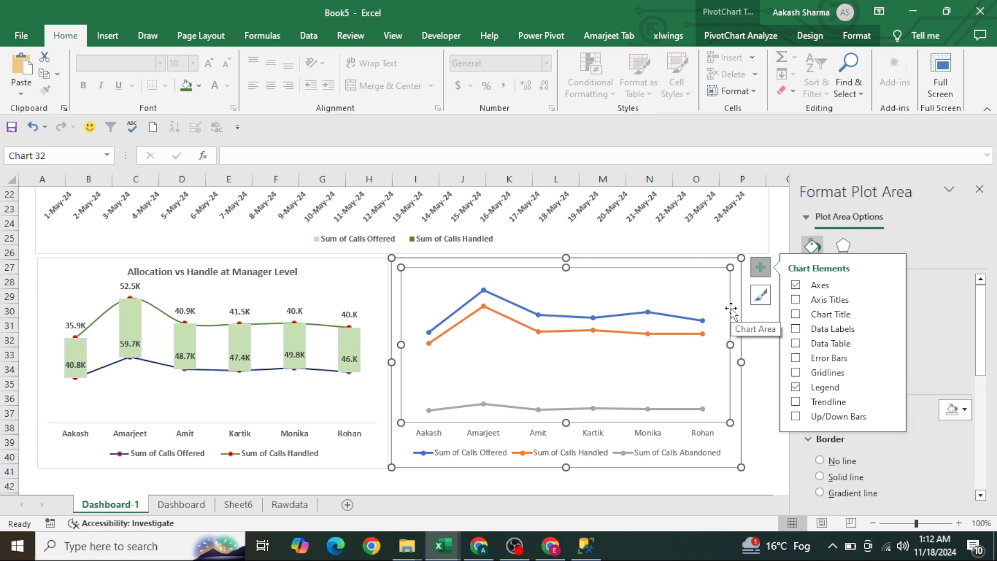
pyautogui.click(699, 268)
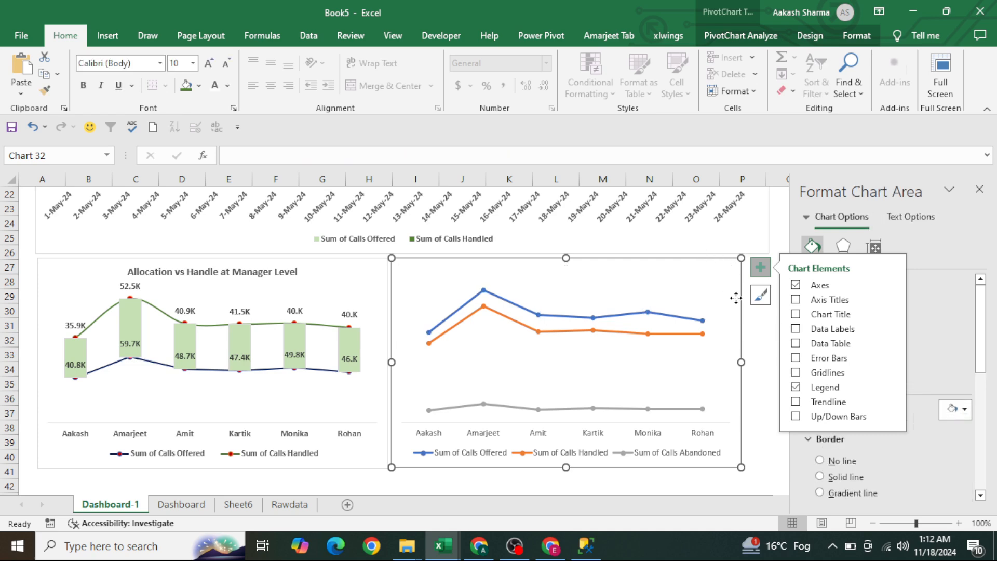
pyautogui.click(767, 336)
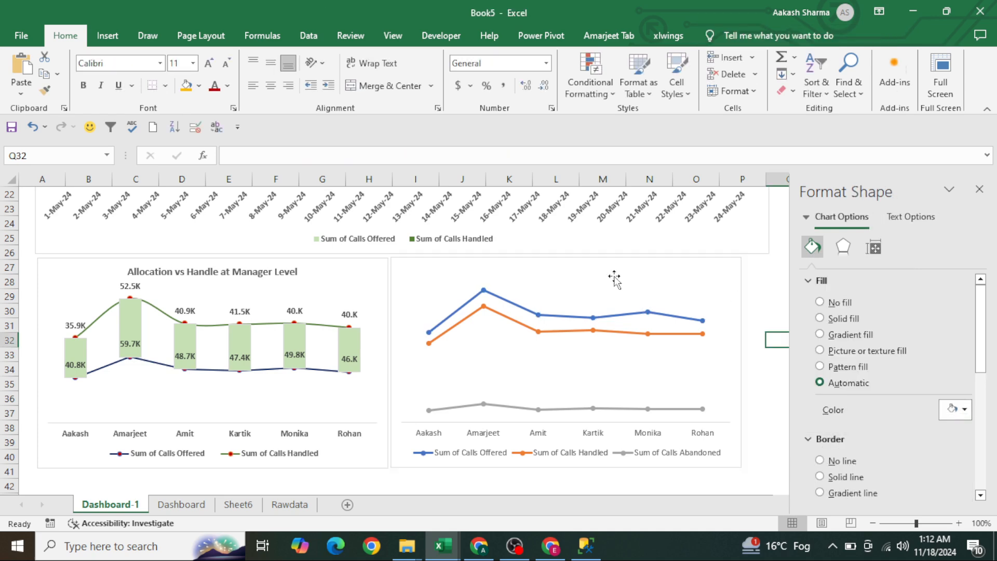
pyautogui.click(557, 316)
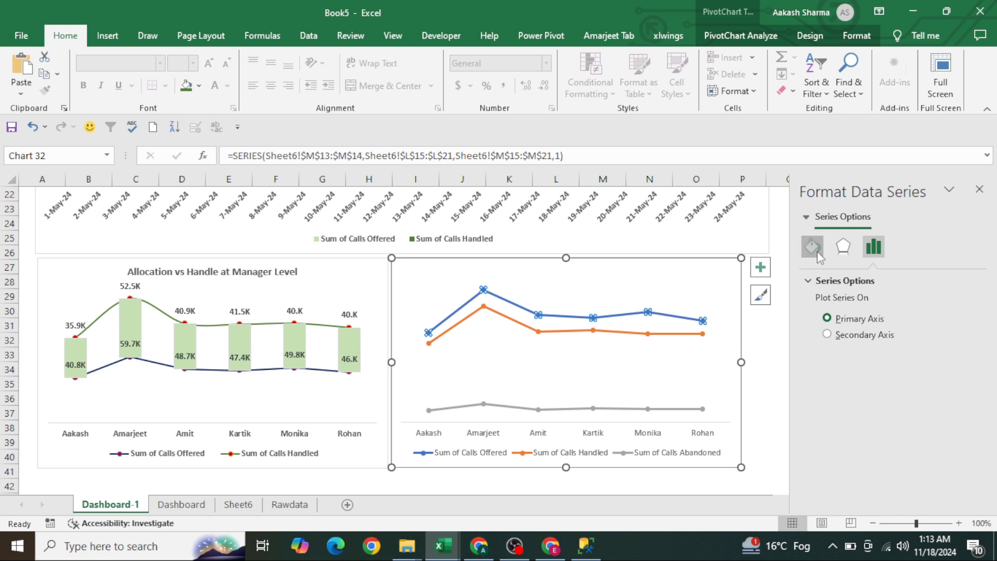
pyautogui.click(813, 247)
pyautogui.scroll(-5, 879, 390)
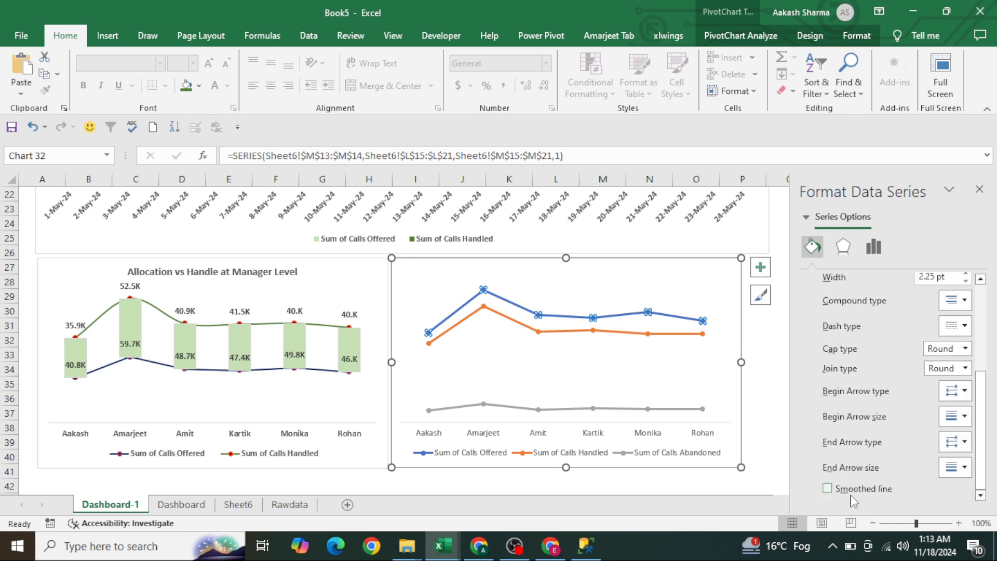
pyautogui.scroll(5, 878, 375)
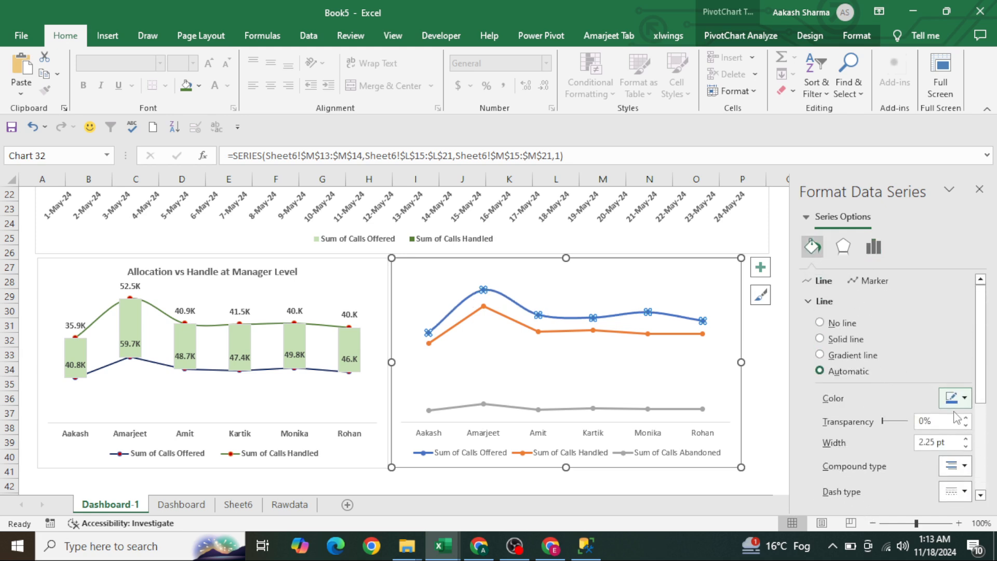
# Set the Calls Offered line to 1.5 pt in dark blue and give its markers a solid red fill
pyautogui.click(965, 446)
pyautogui.click(965, 446)
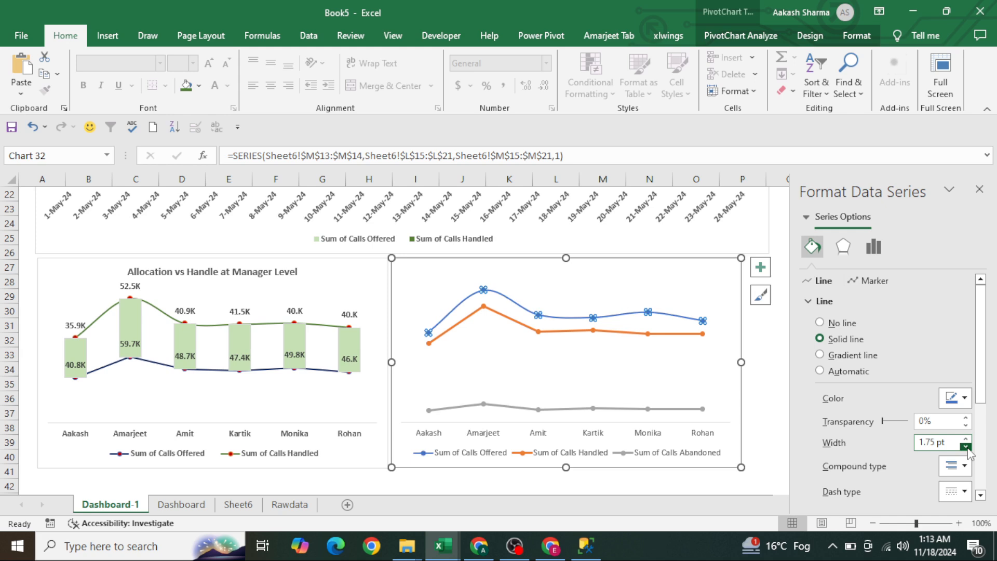
pyautogui.click(962, 398)
pyautogui.click(974, 366)
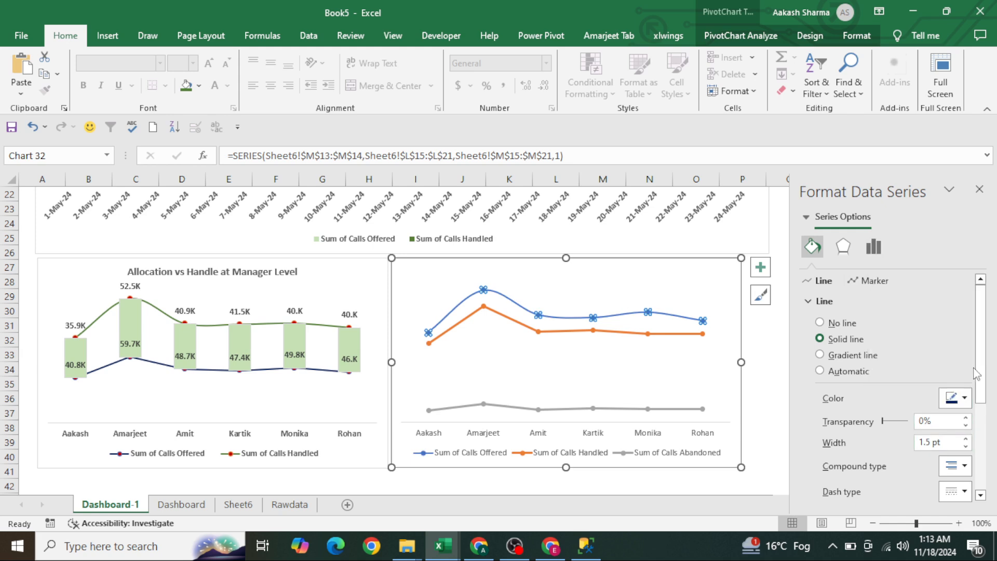
pyautogui.click(862, 281)
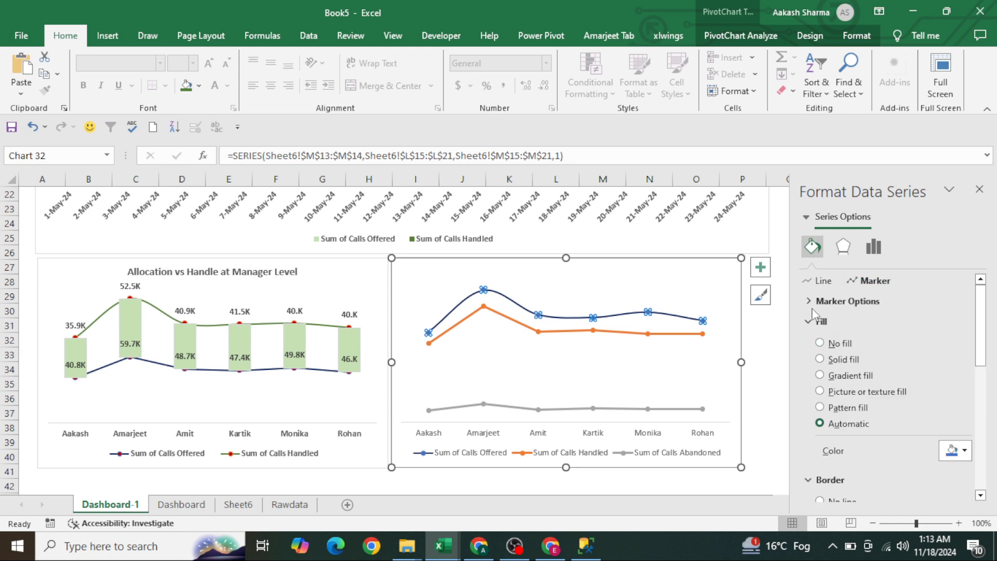
pyautogui.click(843, 362)
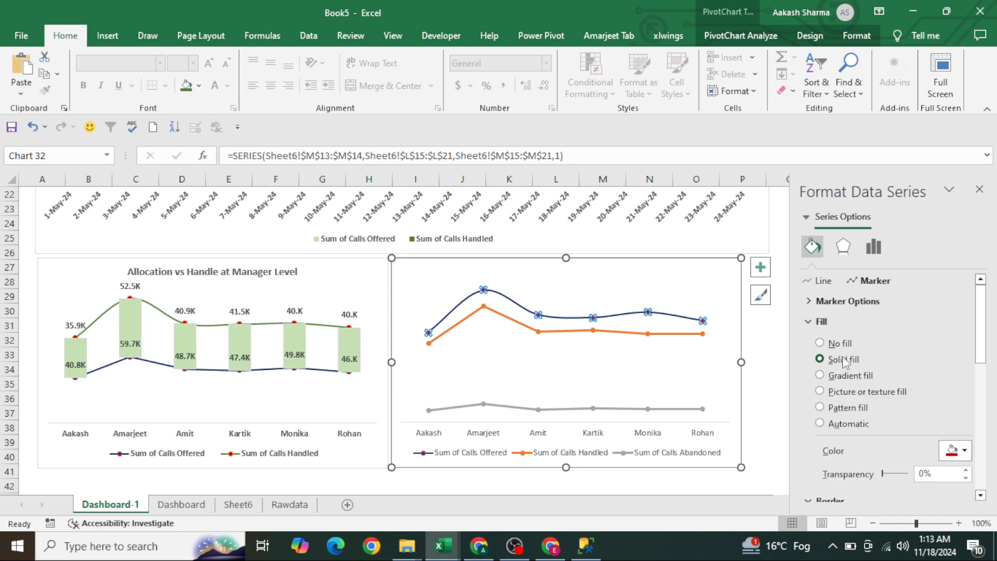
# Format the new chart's Calls Handled series as a smoothed 1.75 pt line with a solid red marker fill
pyautogui.click(574, 333)
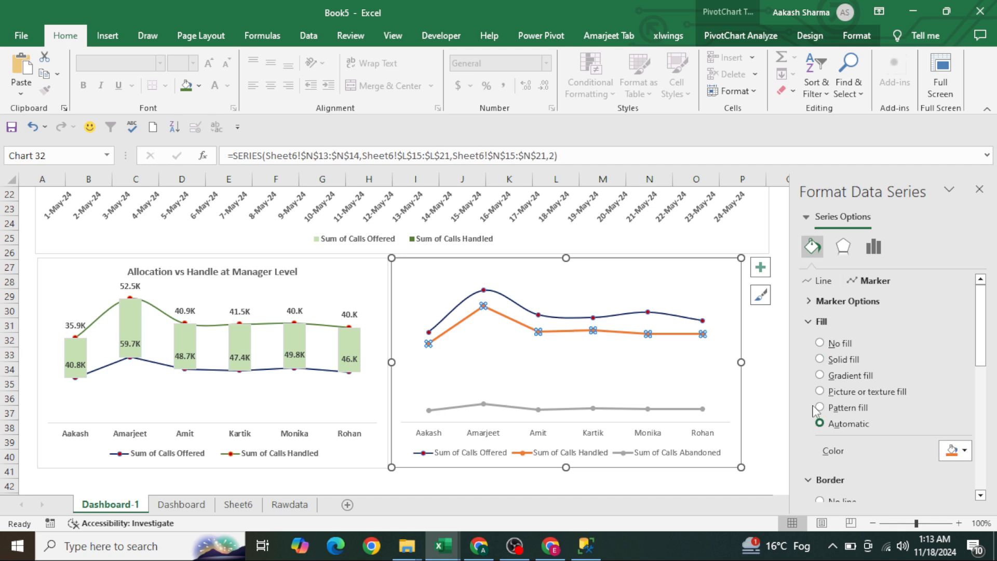
pyautogui.click(820, 281)
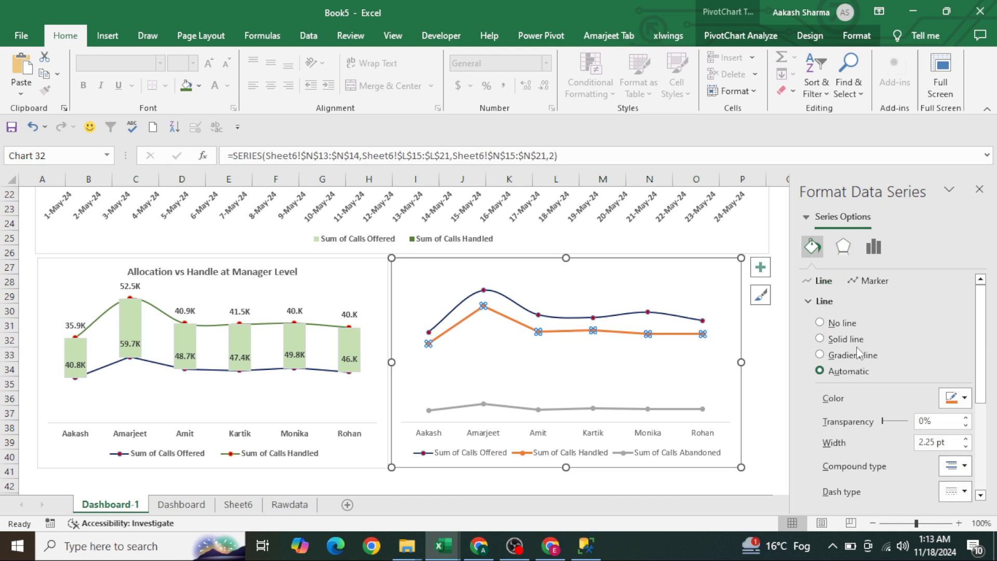
pyautogui.scroll(-5, 879, 405)
pyautogui.click(873, 495)
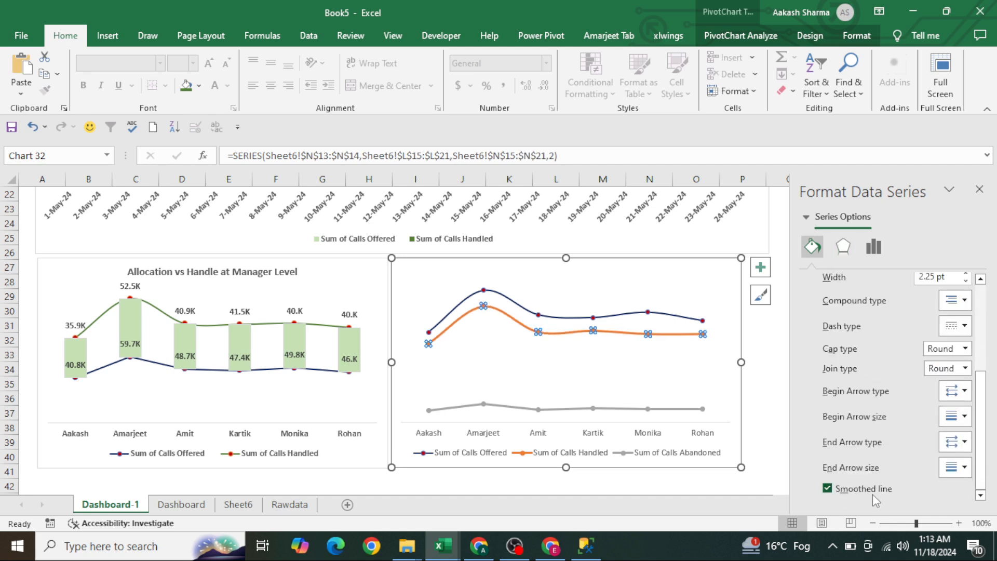
pyautogui.scroll(4, 892, 369)
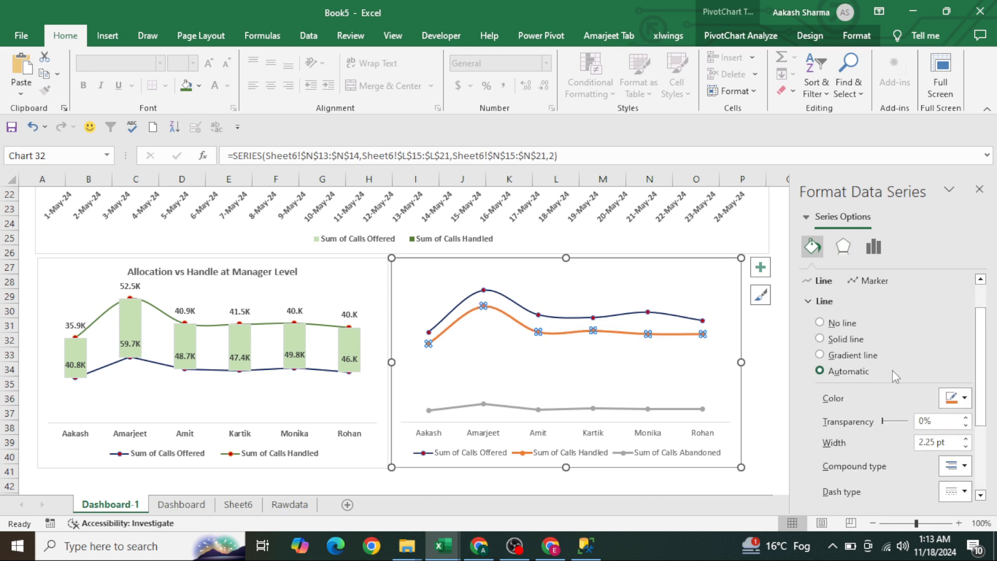
pyautogui.click(965, 446)
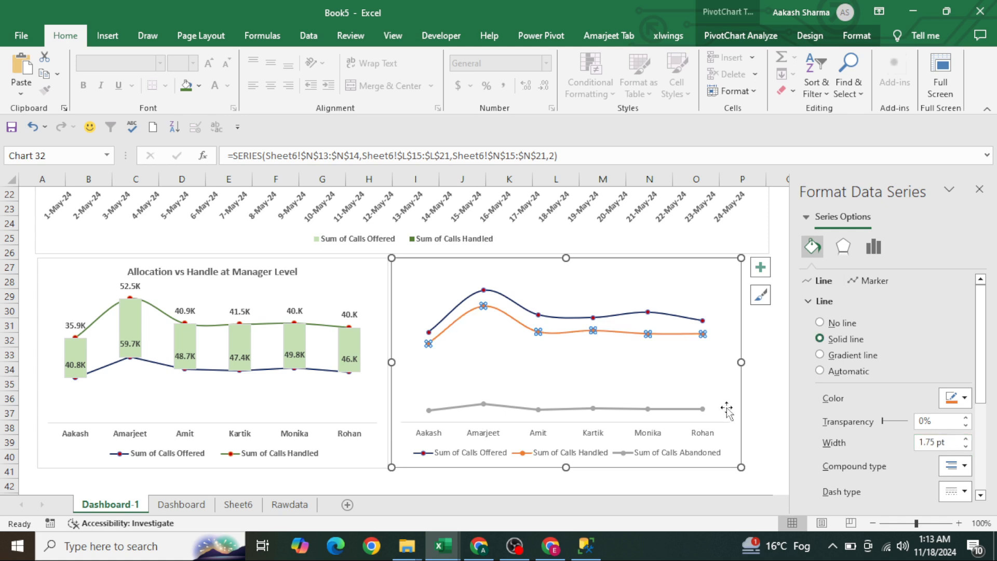
pyautogui.click(864, 282)
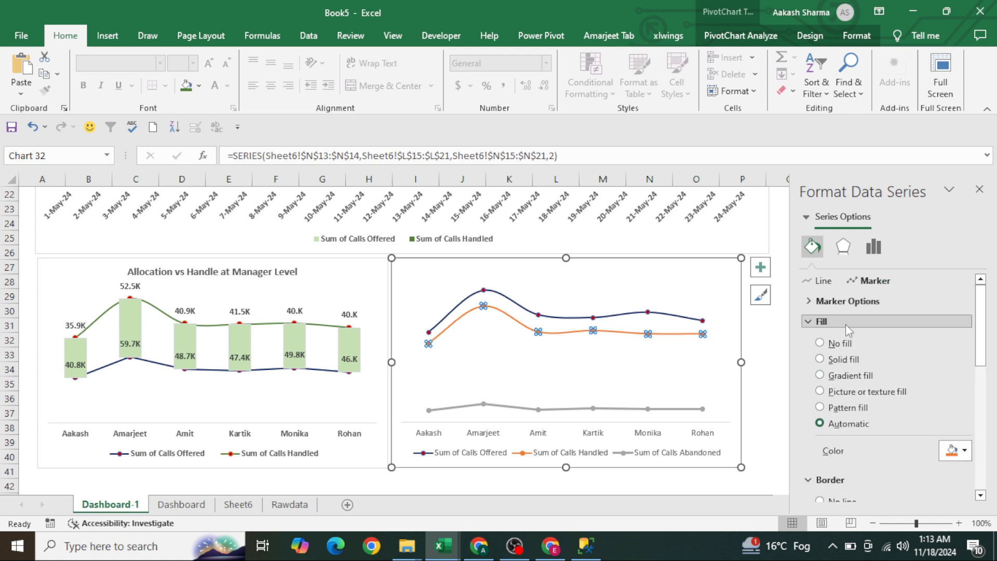
# Turn the new chart's Calls Abandoned series into a smoothed line
pyautogui.click(612, 409)
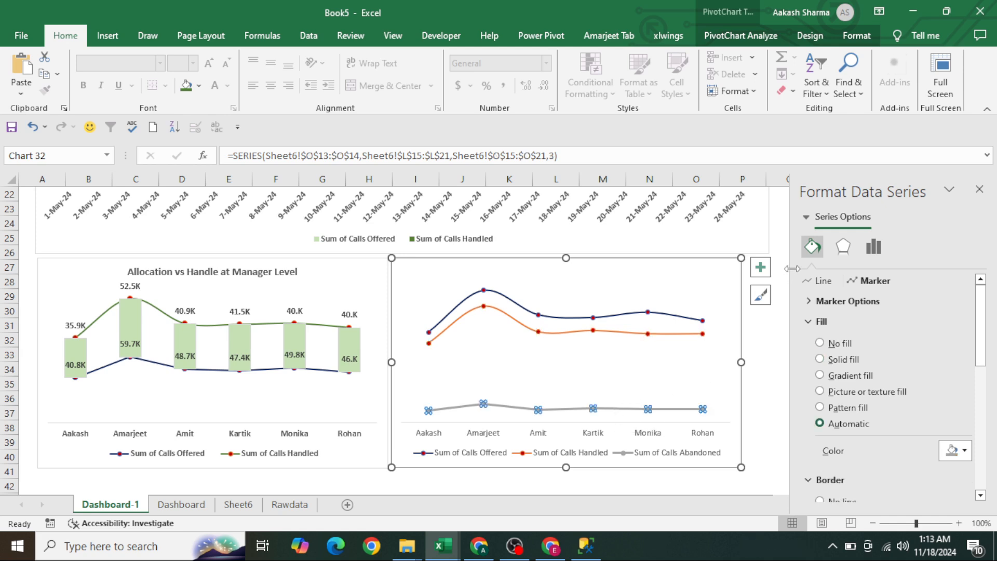
pyautogui.click(819, 283)
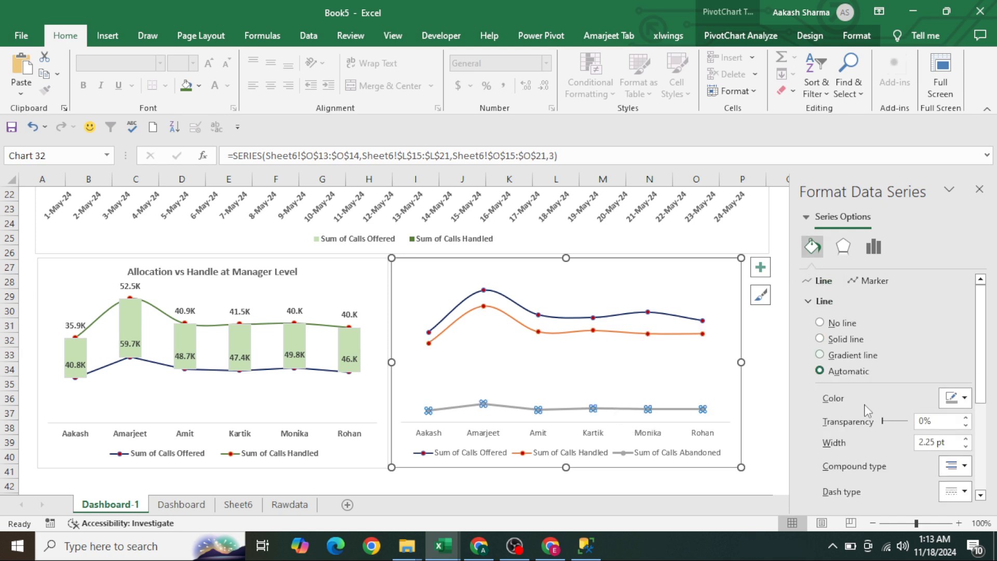
pyautogui.scroll(-5, 872, 416)
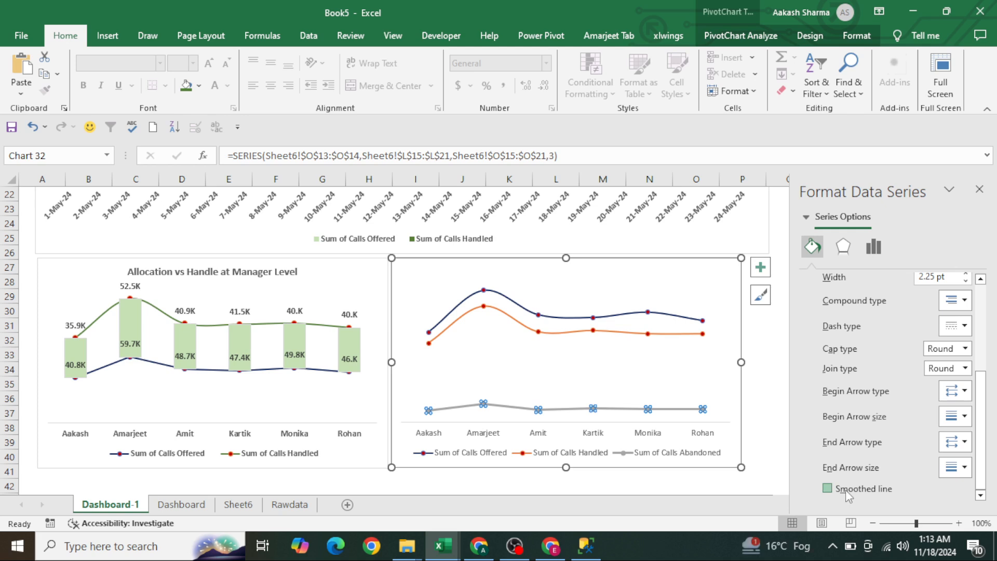
pyautogui.click(827, 488)
pyautogui.scroll(3, 883, 367)
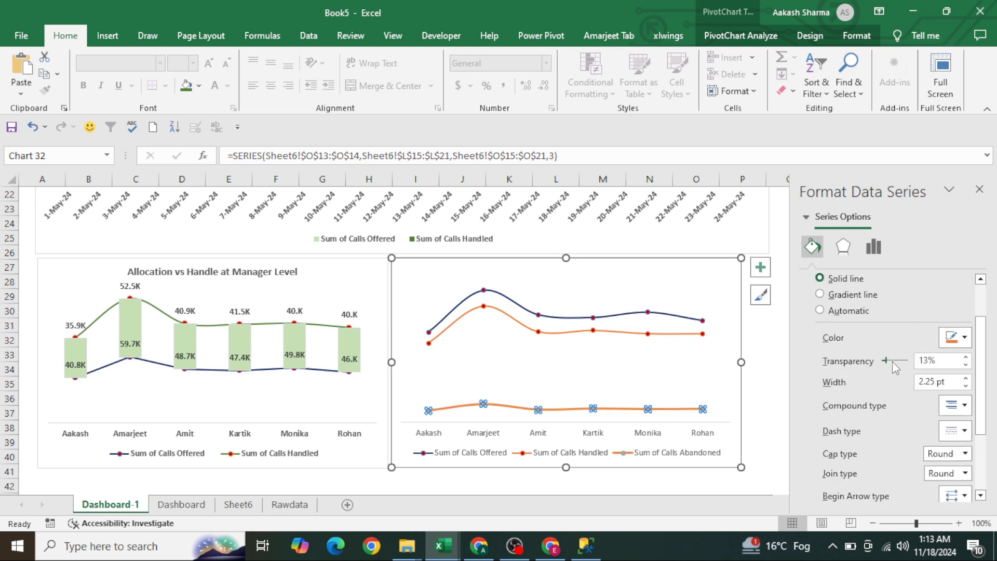
# Format the new chart's Calls Abandoned line in dark red with 17% transparency and a 1.5 pt width
pyautogui.click(893, 362)
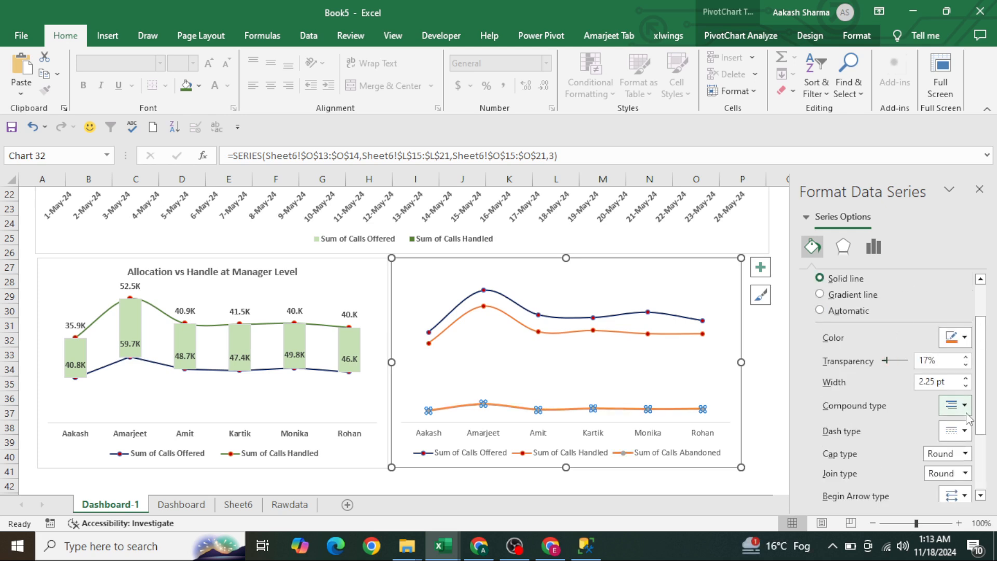
pyautogui.click(966, 386)
pyautogui.click(965, 386)
pyautogui.click(966, 386)
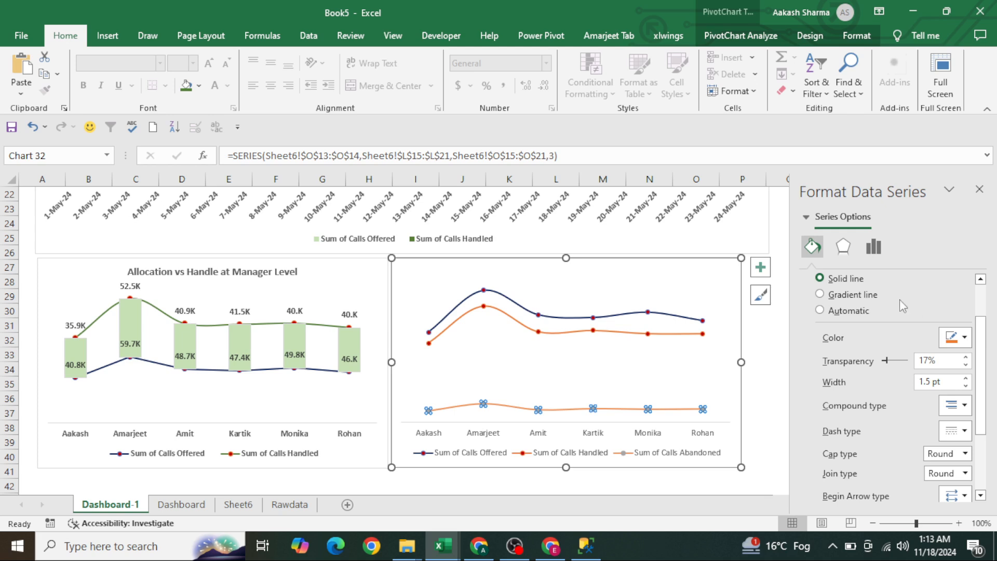
pyautogui.click(963, 340)
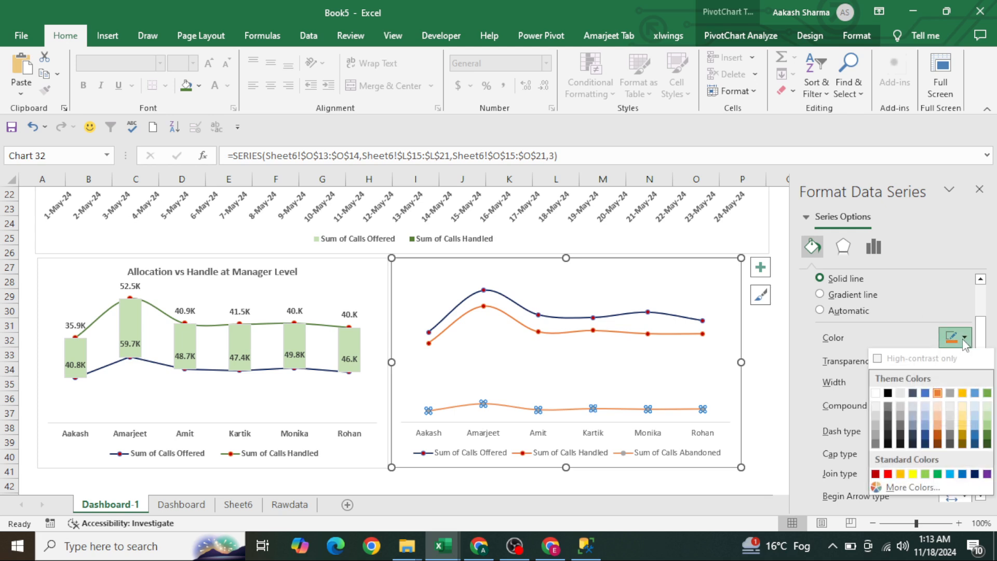
pyautogui.click(875, 473)
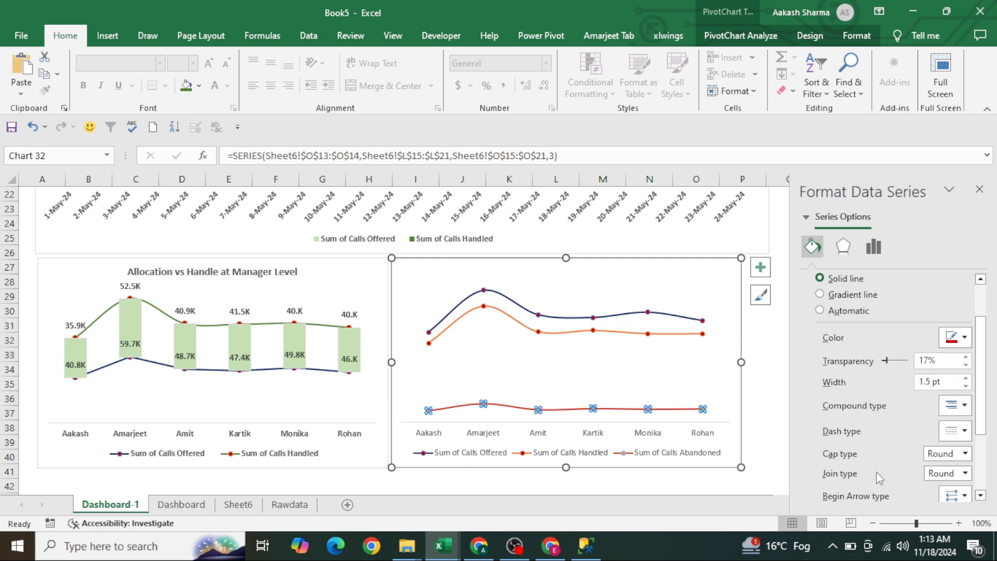
# Give the Calls Abandoned series' markers a solid green fill and close the series formatting options
pyautogui.scroll(3, 864, 289)
pyautogui.click(875, 280)
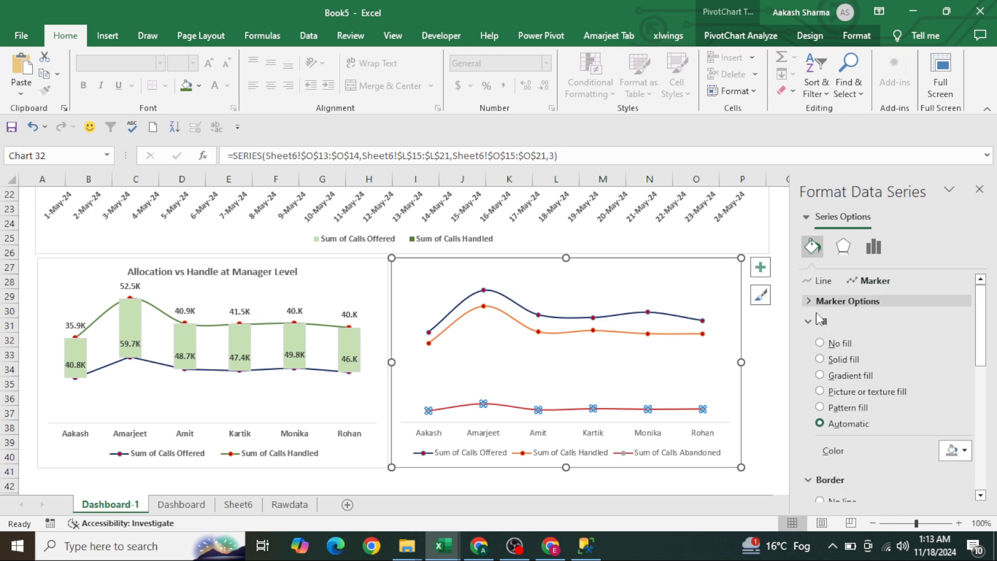
pyautogui.click(843, 360)
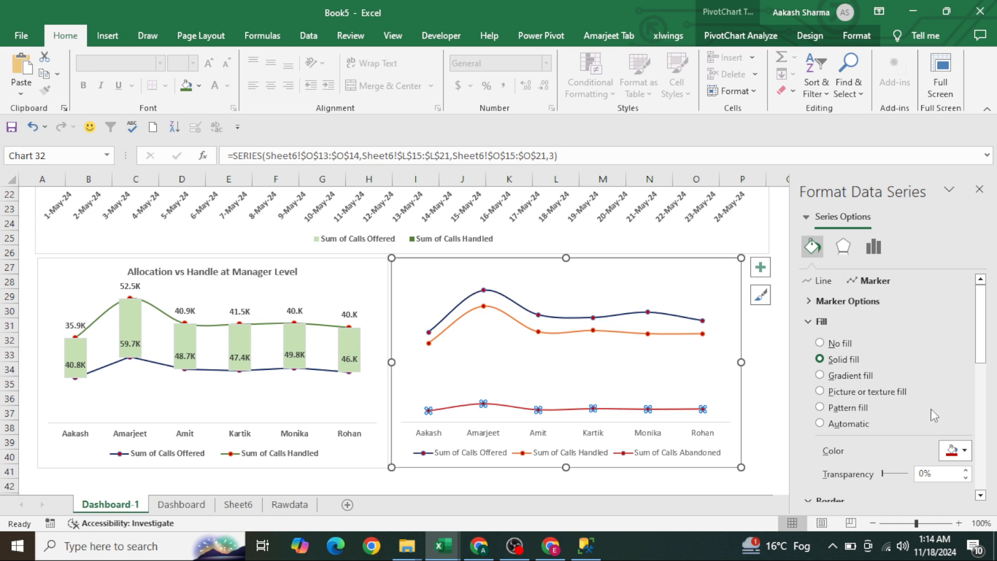
pyautogui.click(964, 451)
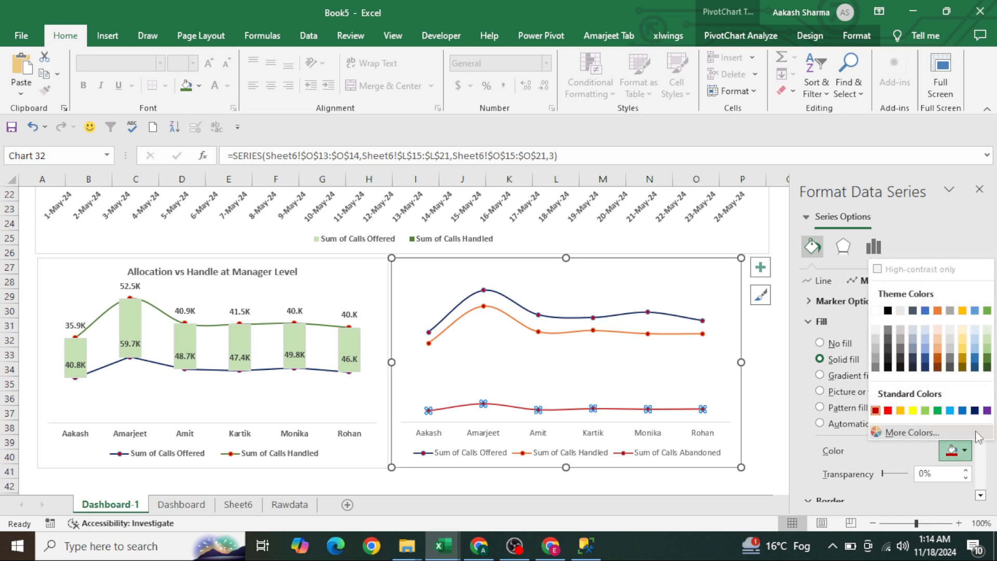
pyautogui.click(937, 411)
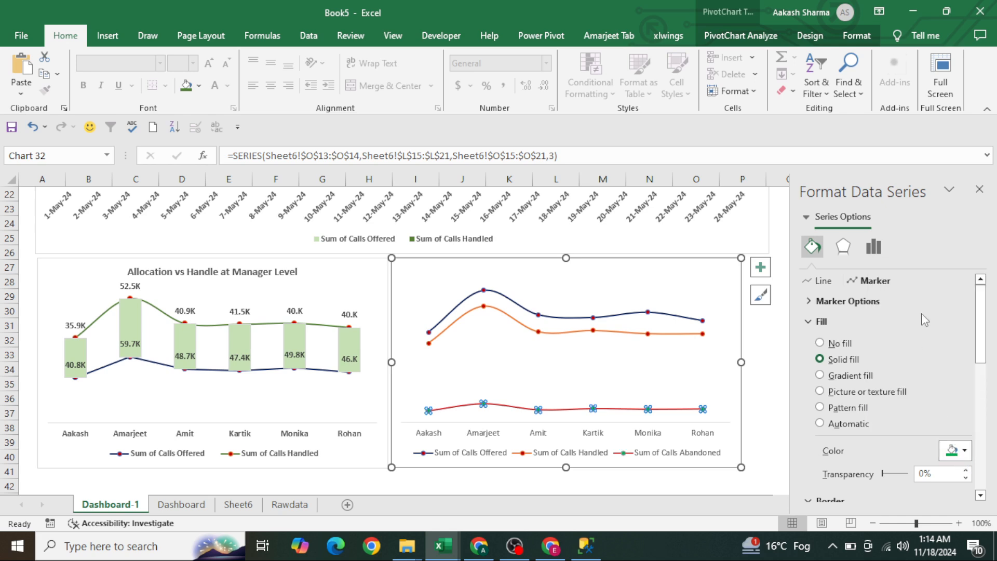
pyautogui.click(979, 189)
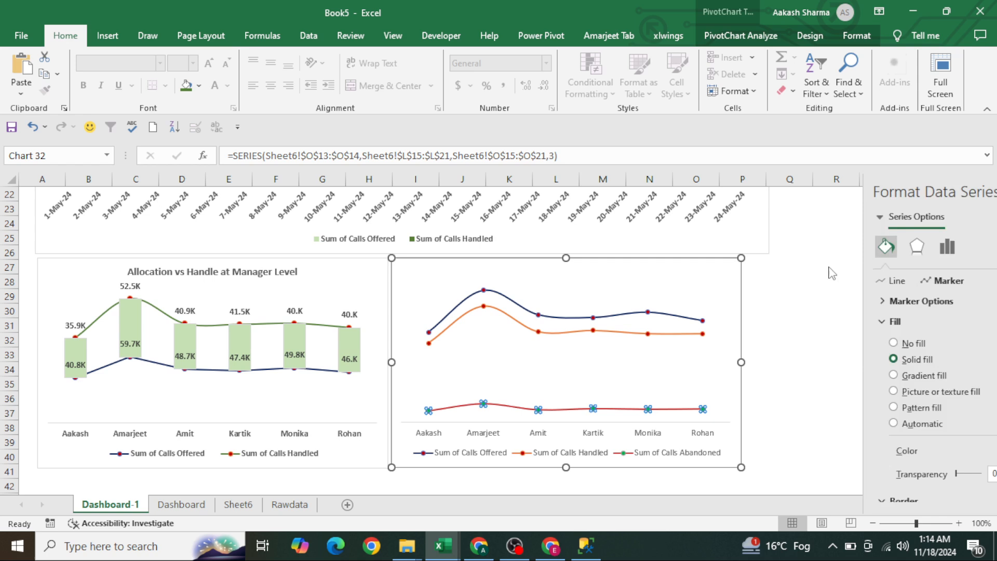
# Add data labels to the new chart and place the Calls Handled labels below their line
pyautogui.click(717, 265)
pyautogui.click(760, 267)
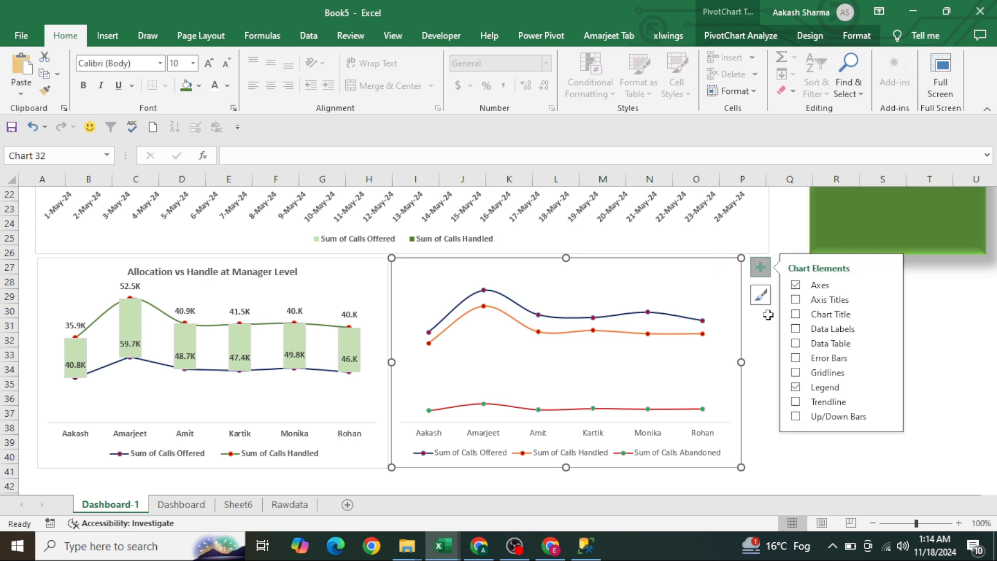
pyautogui.click(796, 329)
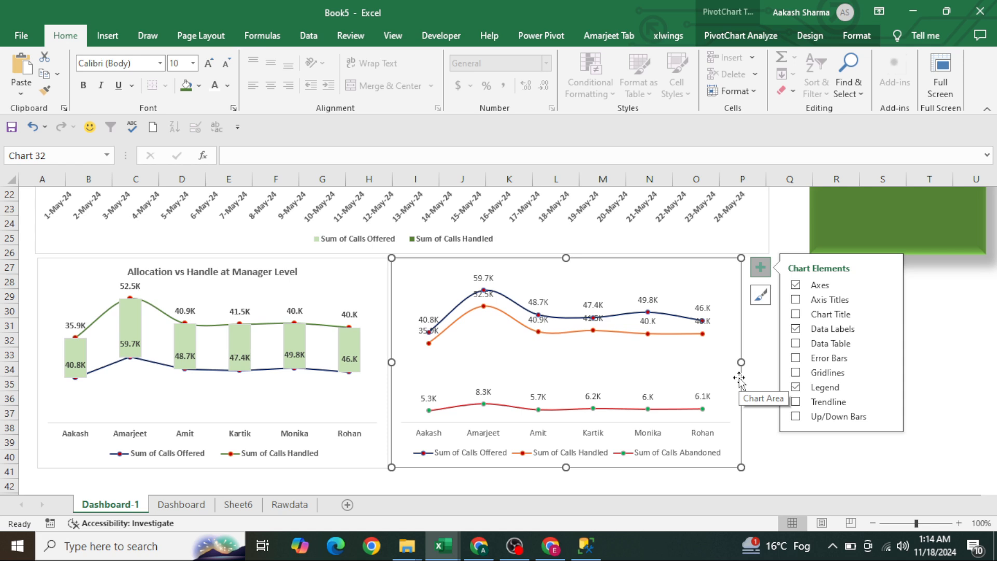
pyautogui.click(538, 321)
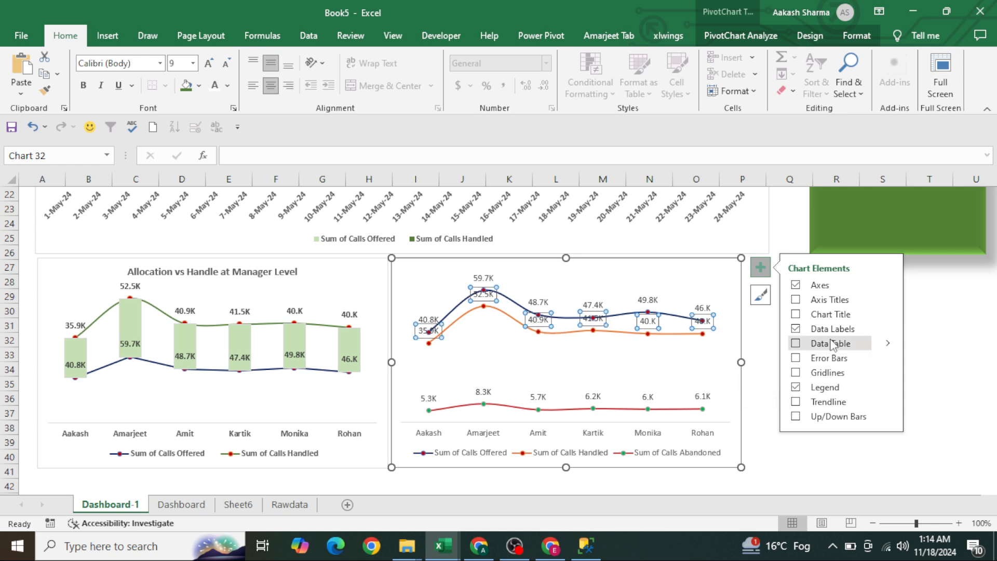
pyautogui.click(887, 330)
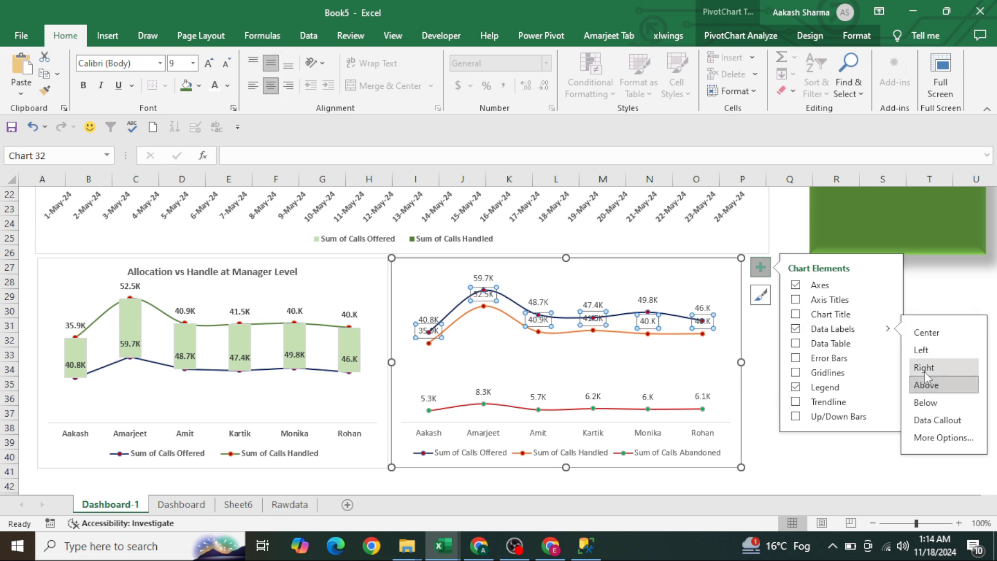
pyautogui.click(934, 402)
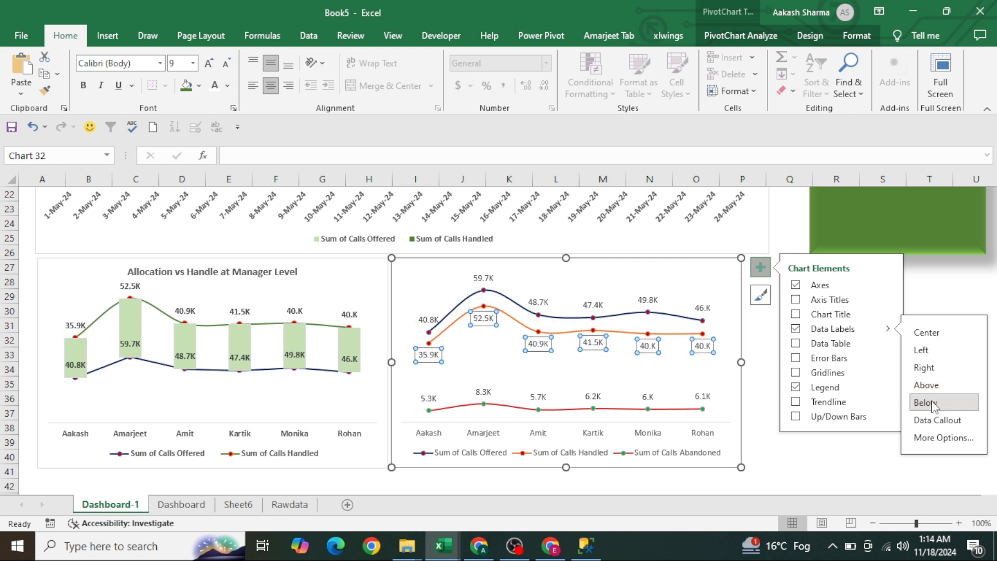
# Make the new chart's data labels, manager axis labels and legend bold
pyautogui.click(471, 275)
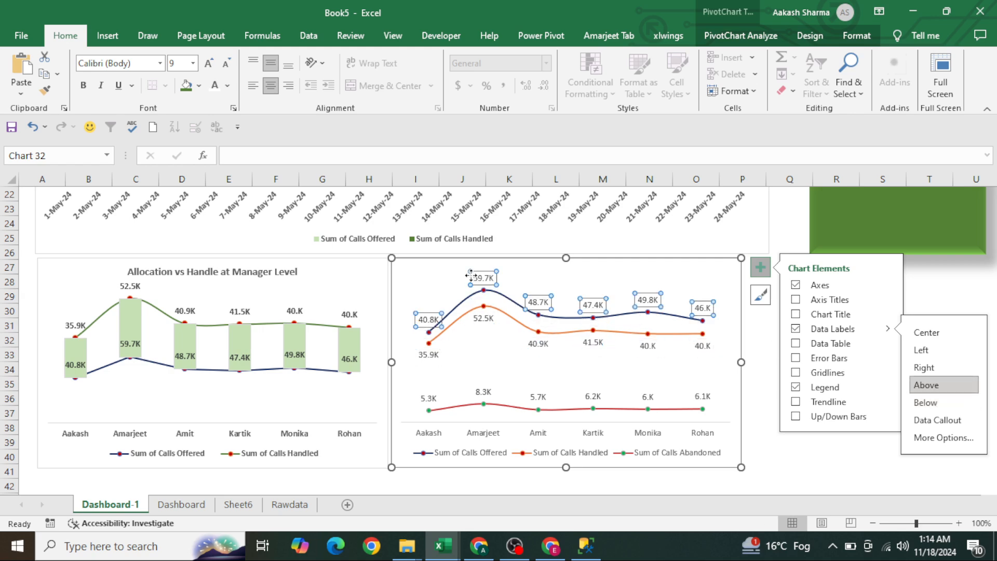
pyautogui.click(488, 323)
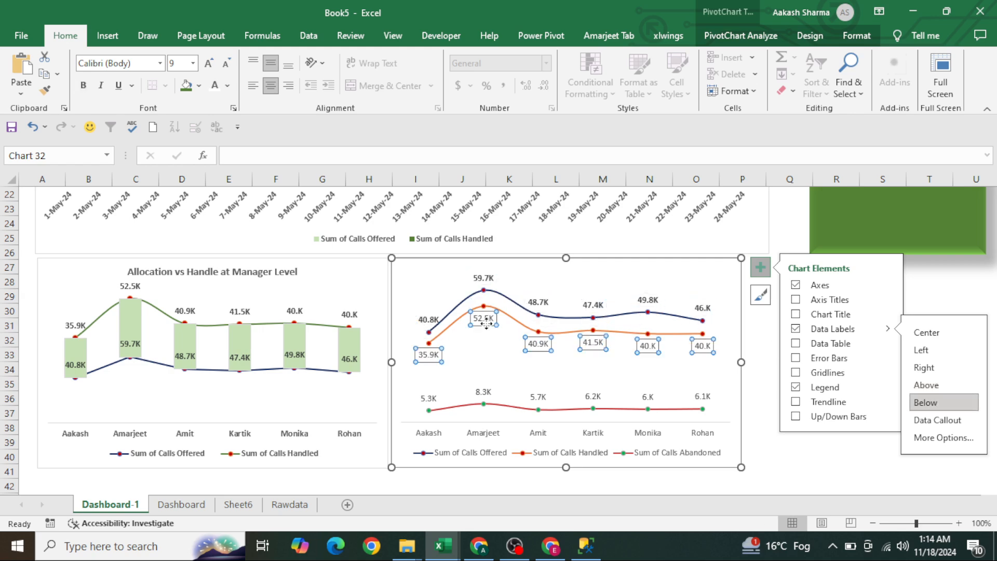
pyautogui.hotkey('ctrl', 'n')
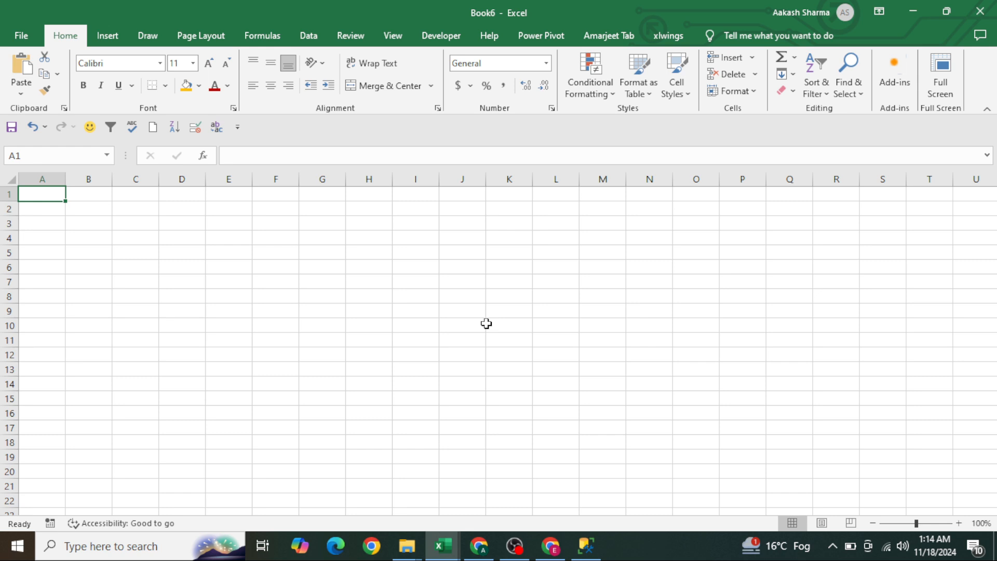
pyautogui.hotkey('ctrl', 'w')
pyautogui.hotkey('ctrl', 'b')
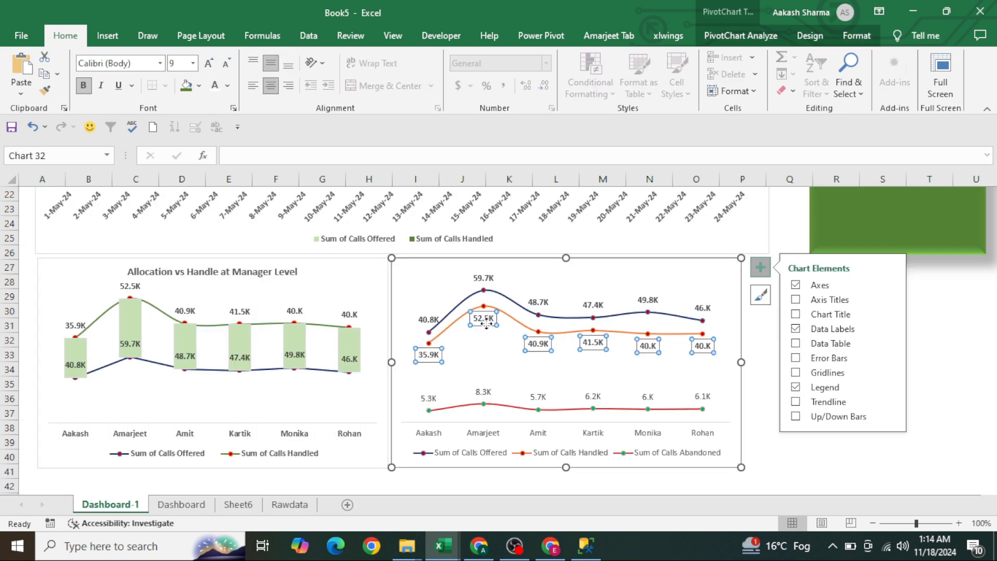
pyautogui.click(485, 434)
pyautogui.hotkey('ctrl', 'b')
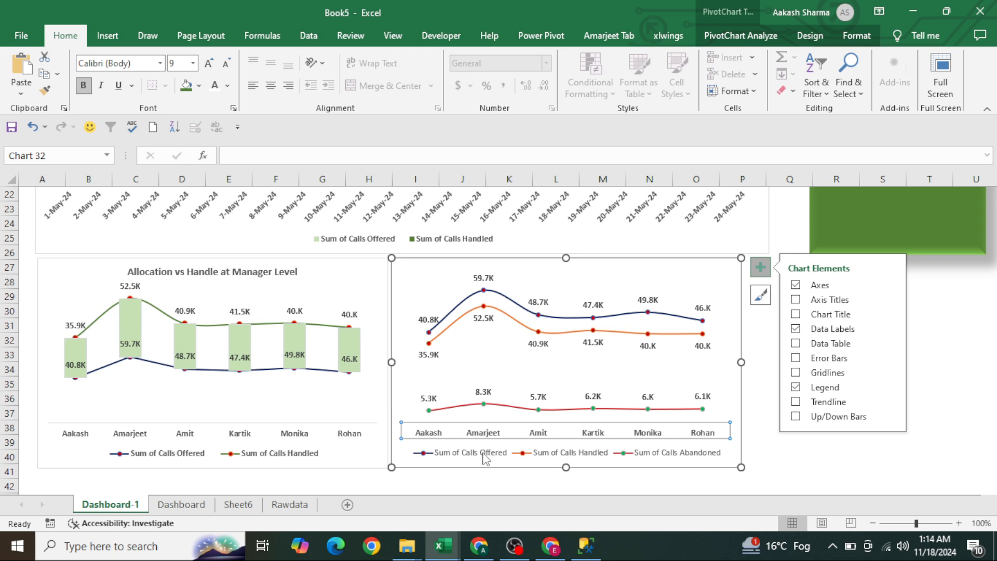
pyautogui.click(485, 457)
pyautogui.hotkey('ctrl', 'b')
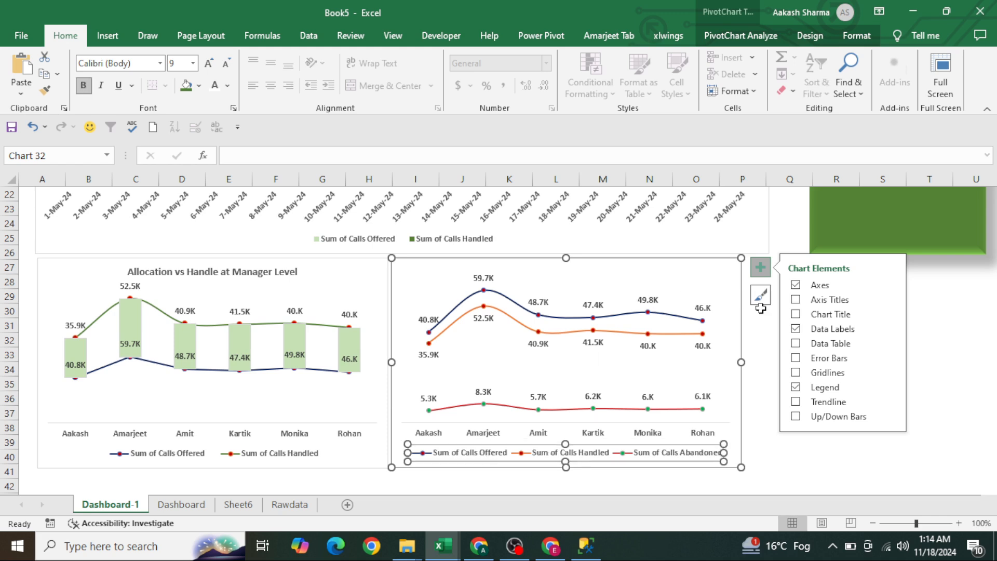
# Add a title to the new chart reading "Allocation vs Handle and Abbandend at Manager Lebe;"
pyautogui.click(795, 314)
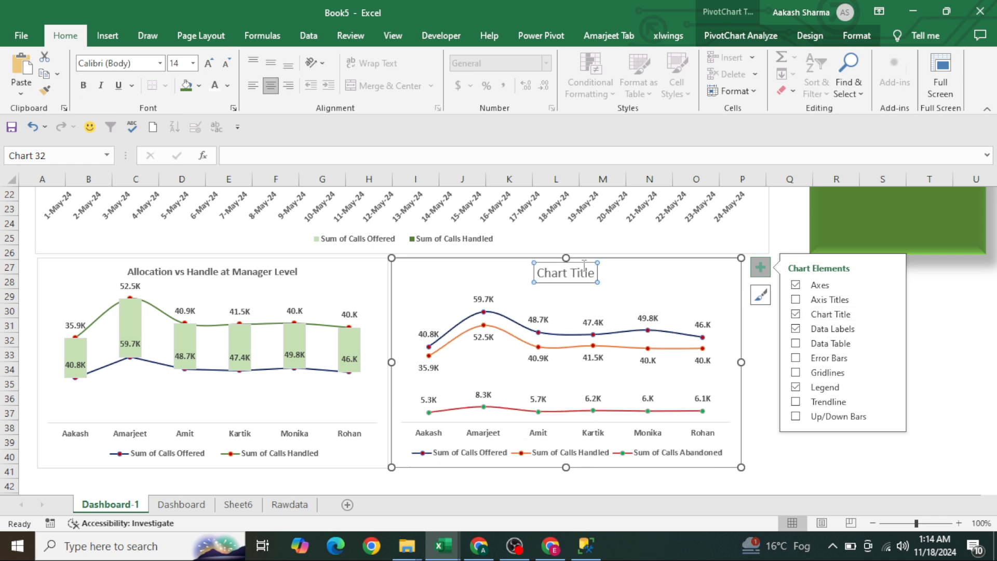
pyautogui.click(559, 275)
pyautogui.hotkey('ctrl', 'a')
pyautogui.press('Delete')
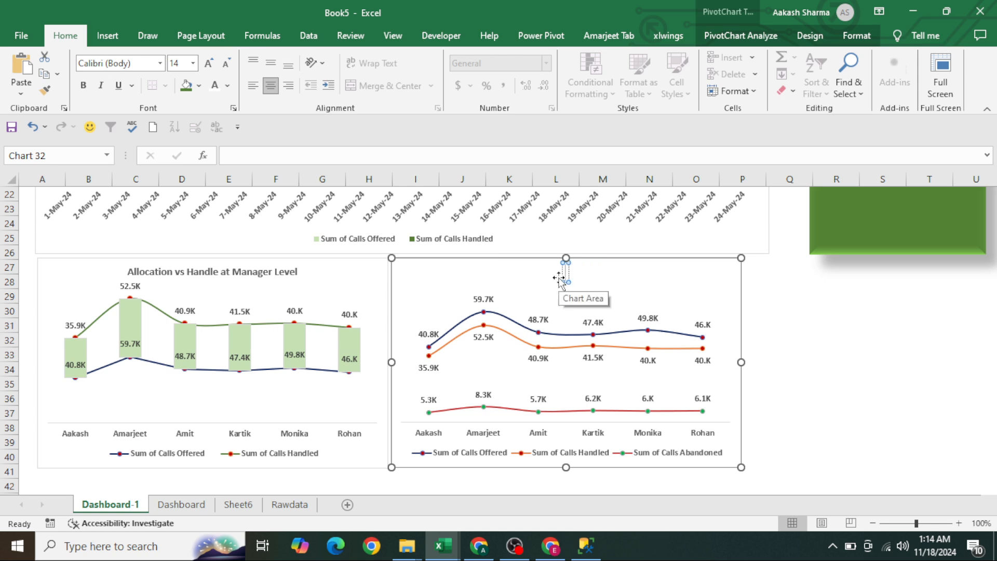
pyautogui.write('Allocation')
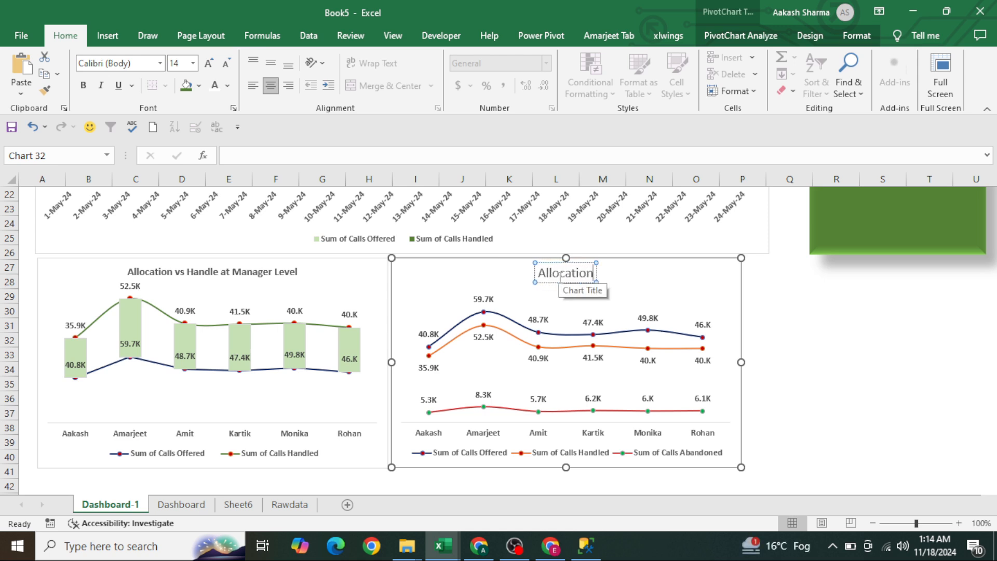
pyautogui.write(' vs Handle')
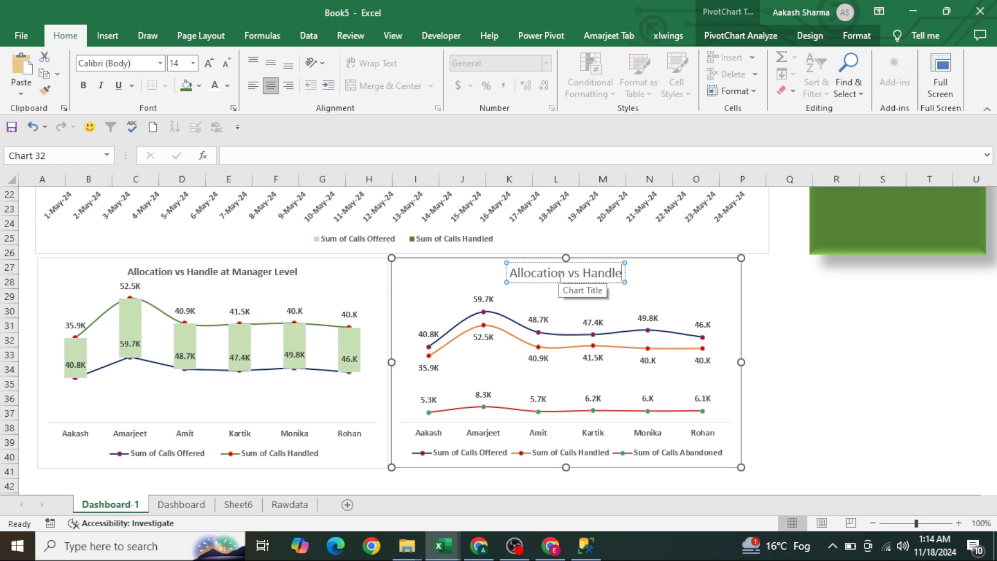
pyautogui.write(' and Abb')
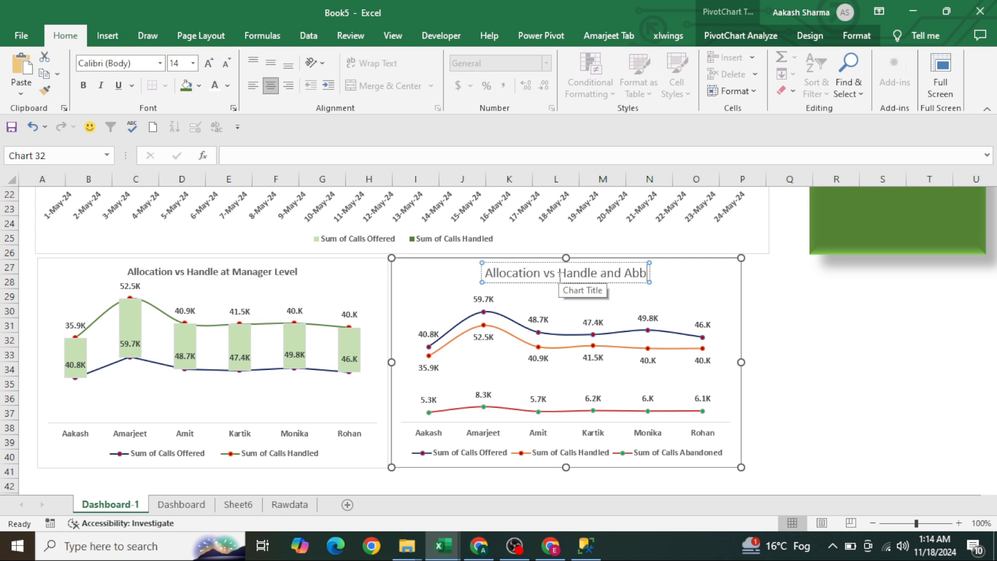
pyautogui.write('andend')
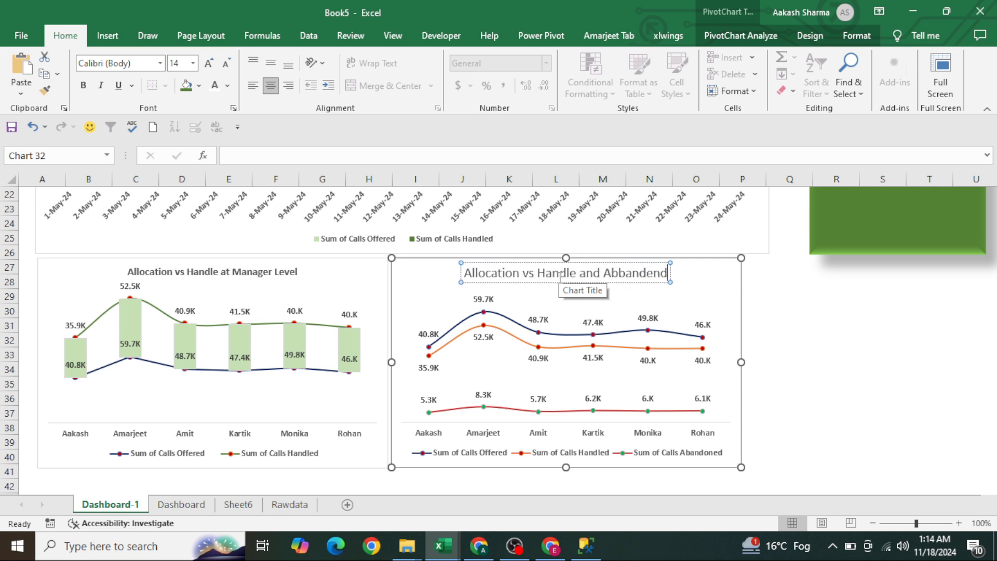
pyautogui.write(' a')
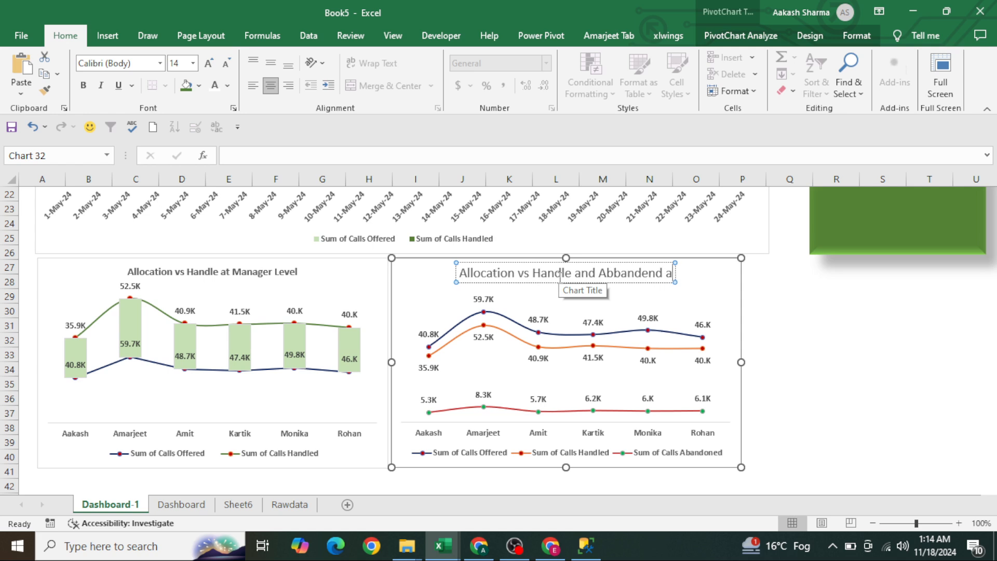
pyautogui.write('t Manager Level')
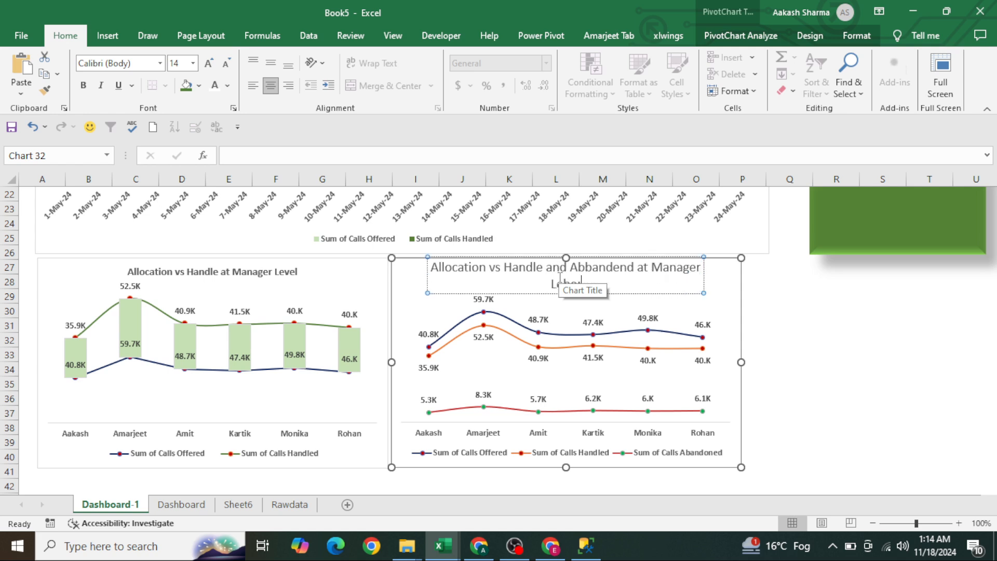
# Reduce the new chart's title to 10.5 pt and make it bold
pyautogui.hotkey('ctrl', 'a')
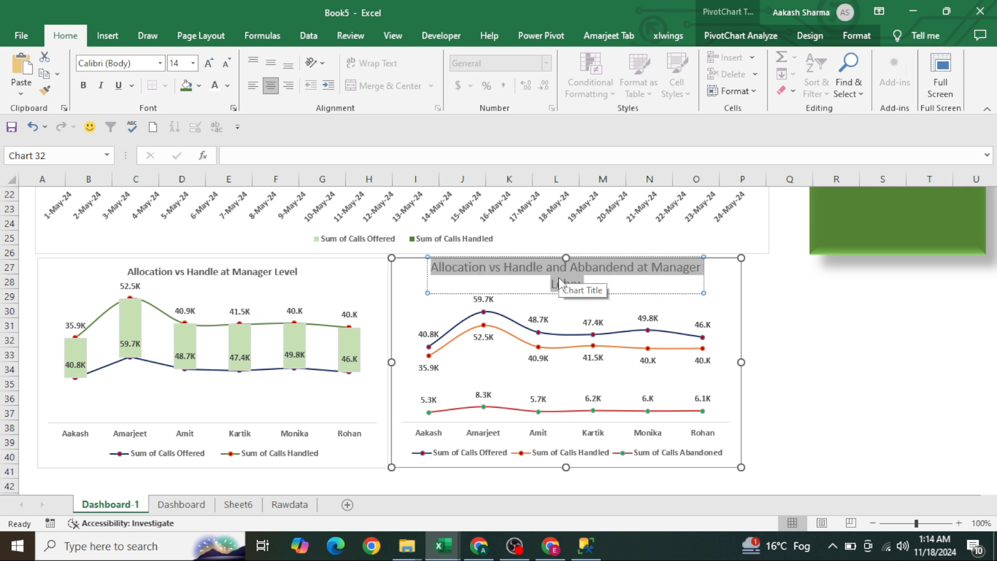
pyautogui.click(228, 63)
pyautogui.click(228, 64)
pyautogui.click(227, 64)
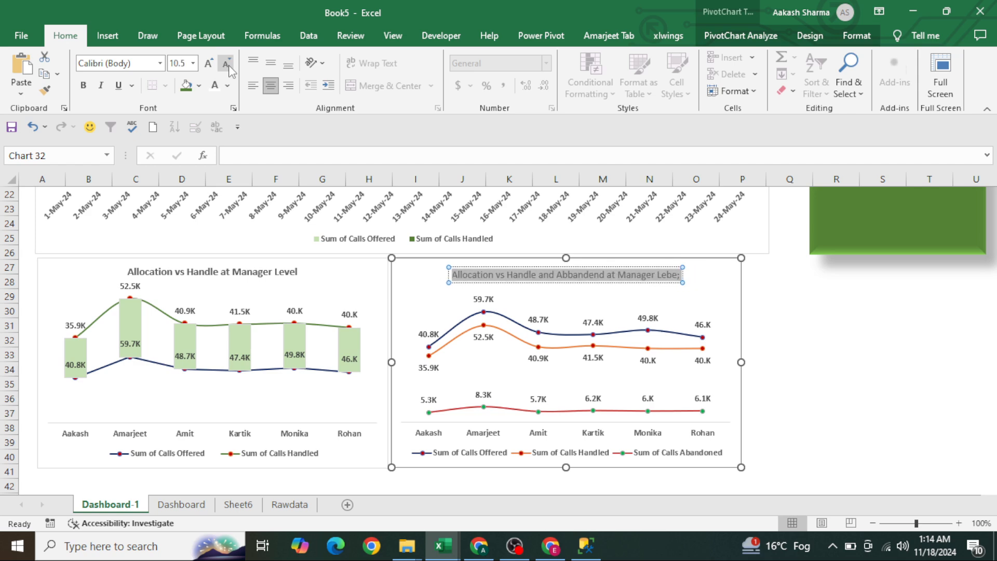
pyautogui.hotkey('ctrl', 'b')
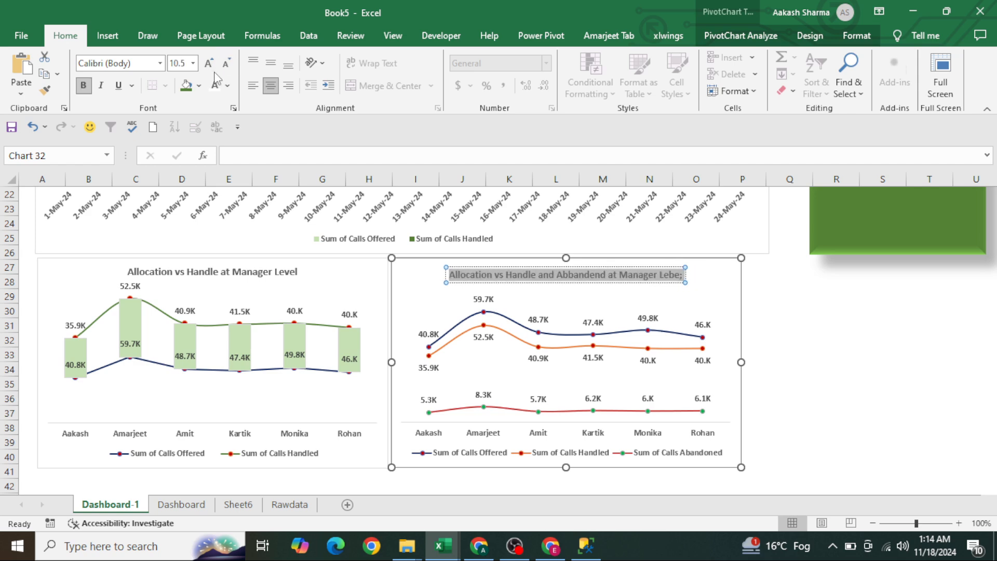
pyautogui.click(816, 328)
# Show the dashboard in full-screen view and filter it to the first, third and fifth managers in the Manager Name slicer
pyautogui.hotkey('ctrl', 'Home')
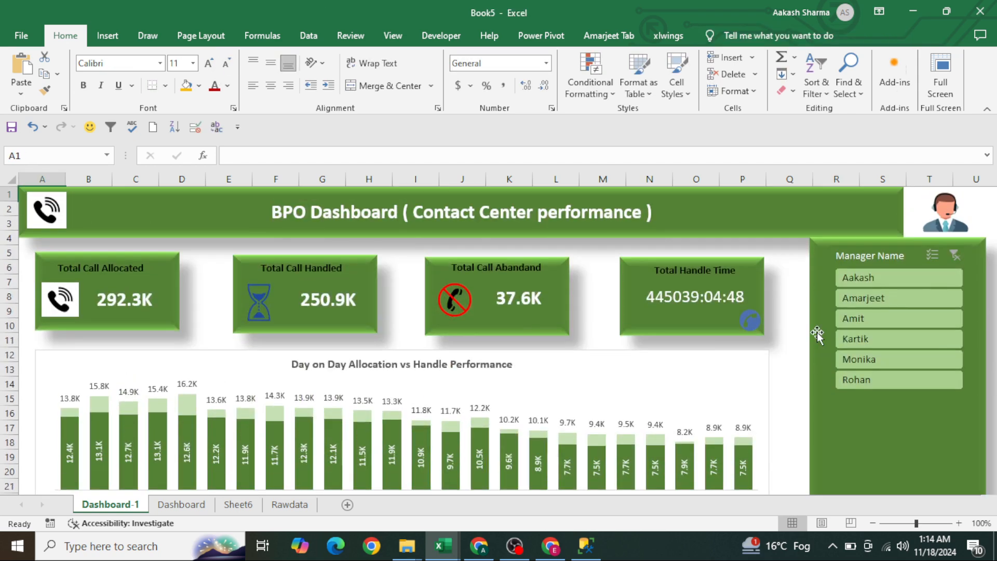
pyautogui.click(948, 85)
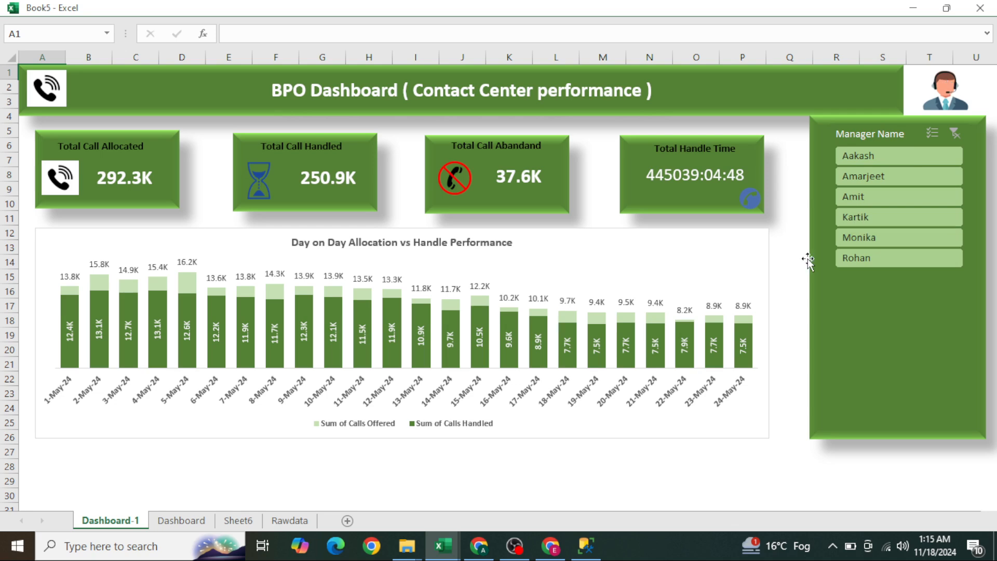
pyautogui.click(870, 159)
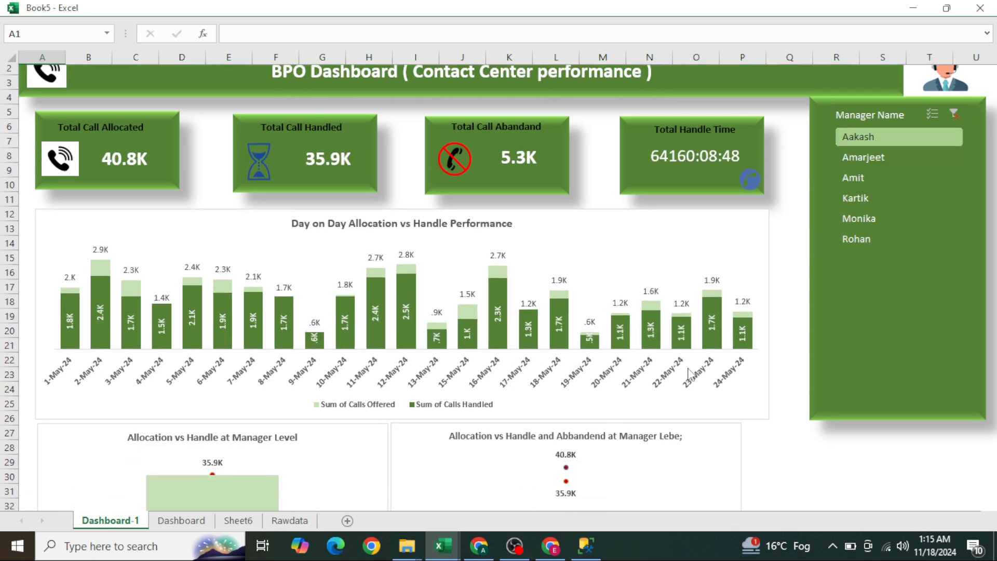
pyautogui.scroll(-2, 688, 373)
pyautogui.scroll(-1, 688, 372)
pyautogui.scroll(3, 690, 371)
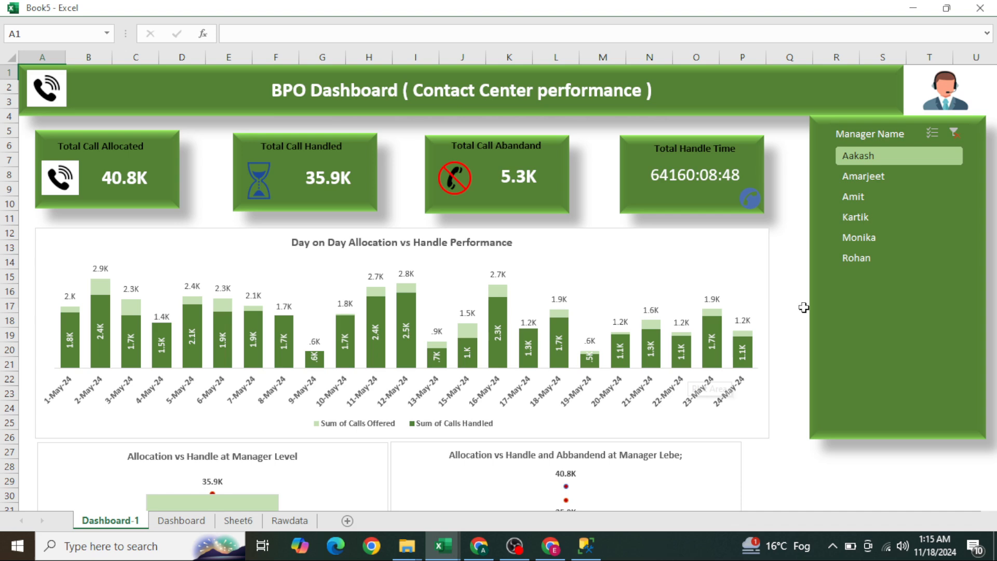
pyautogui.keyDown('ctrl'); pyautogui.click(879, 202); pyautogui.keyUp('ctrl')
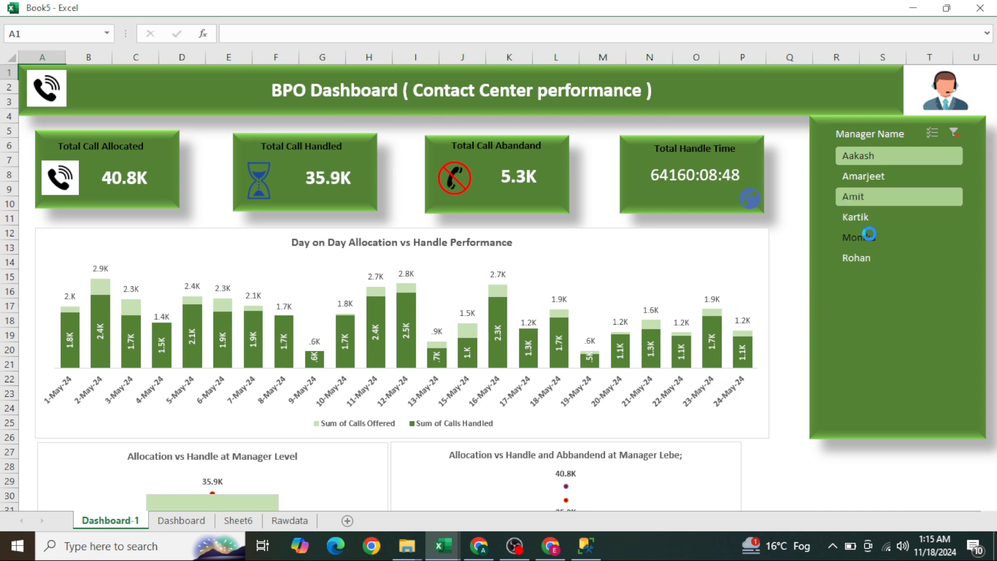
pyautogui.keyDown('ctrl'); pyautogui.click(869, 233); pyautogui.keyUp('ctrl')
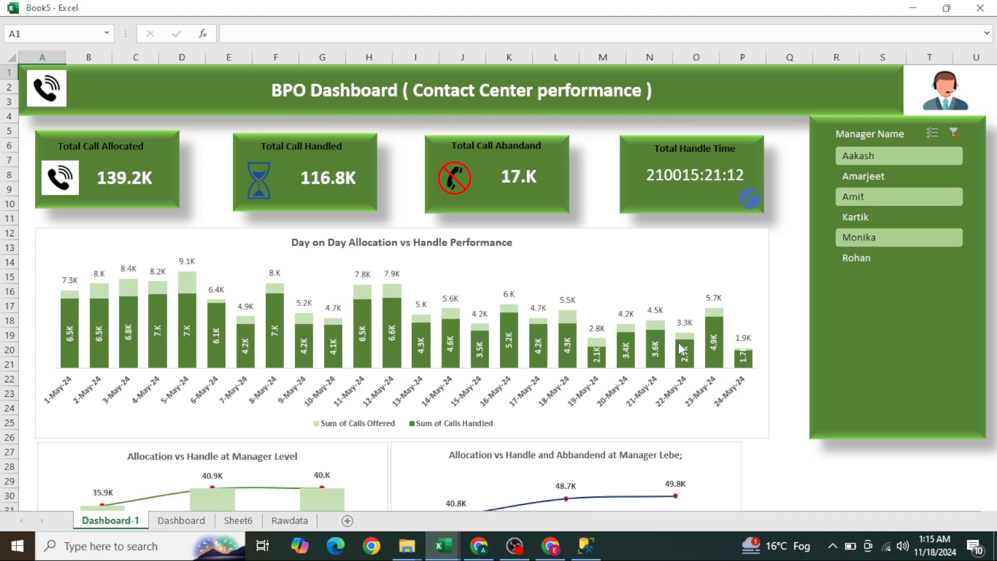
# Delete the picture licence attribution text box below the manager-level charts
pyautogui.scroll(-5, 680, 348)
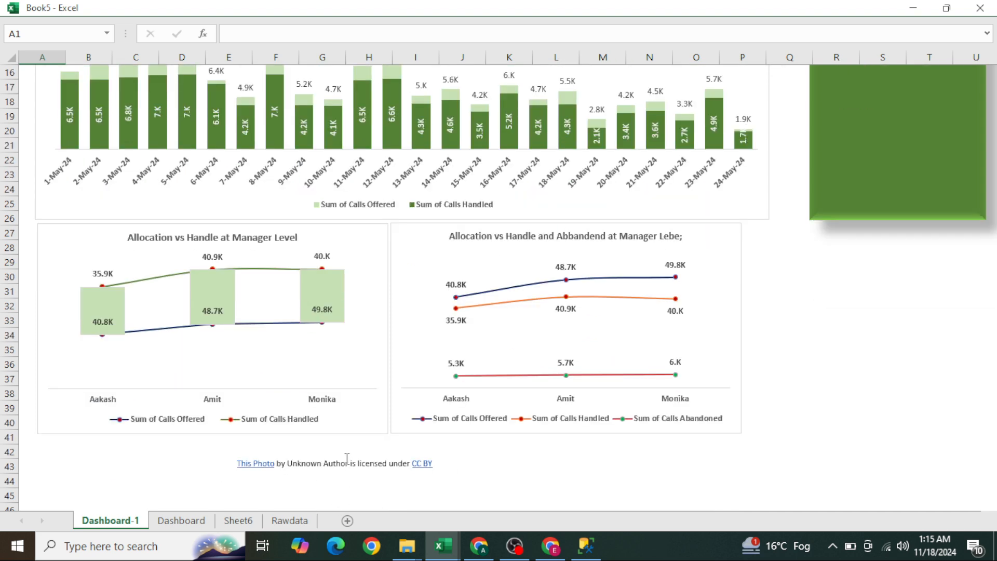
pyautogui.click(347, 459)
pyautogui.press('Escape')
pyautogui.press('Delete')
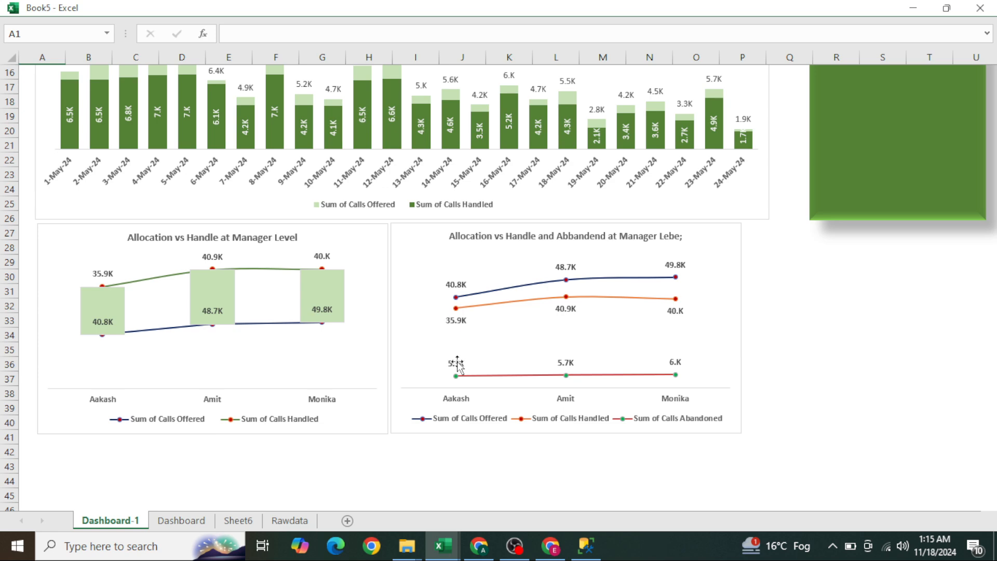
pyautogui.scroll(5, 594, 318)
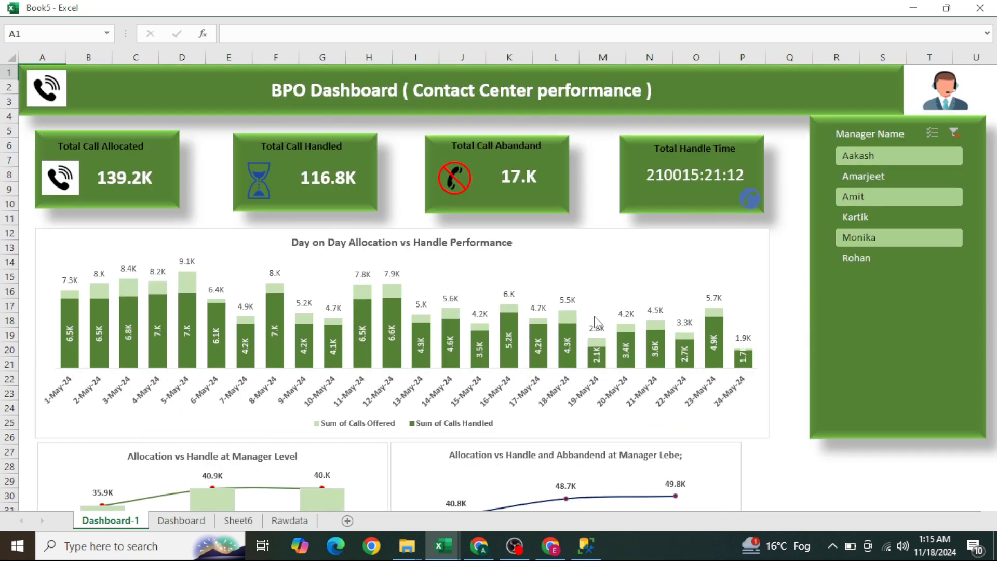